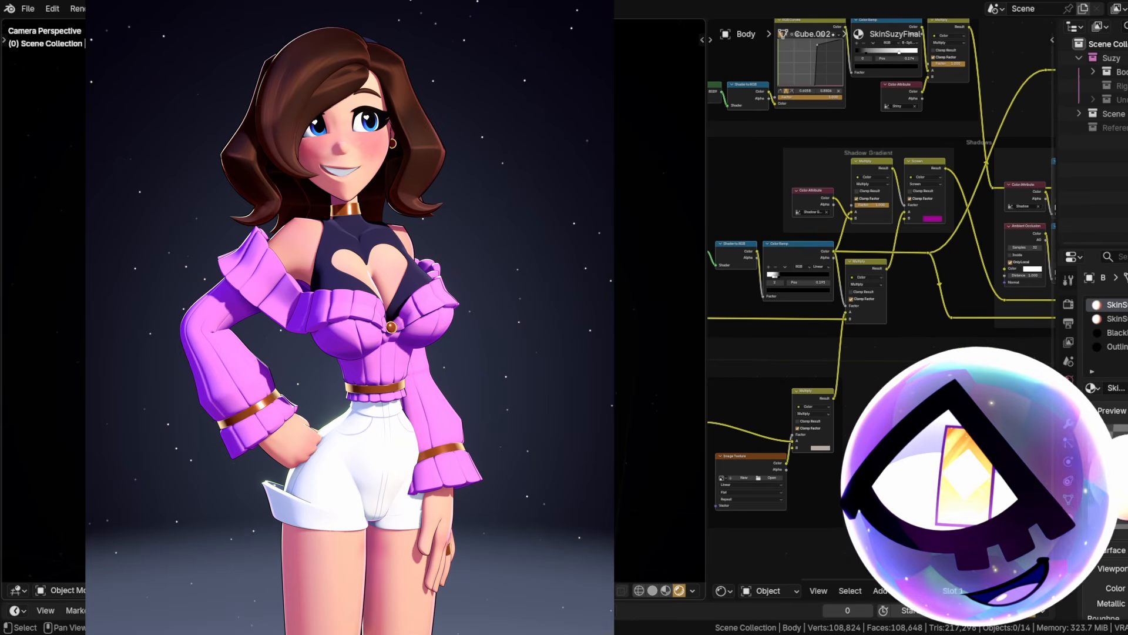
Move the area light to a new spot beside the character's head.
{"action": "scroll", "coordinate": [504, 274], "scroll_direction": "down", "scroll_amount": 1}
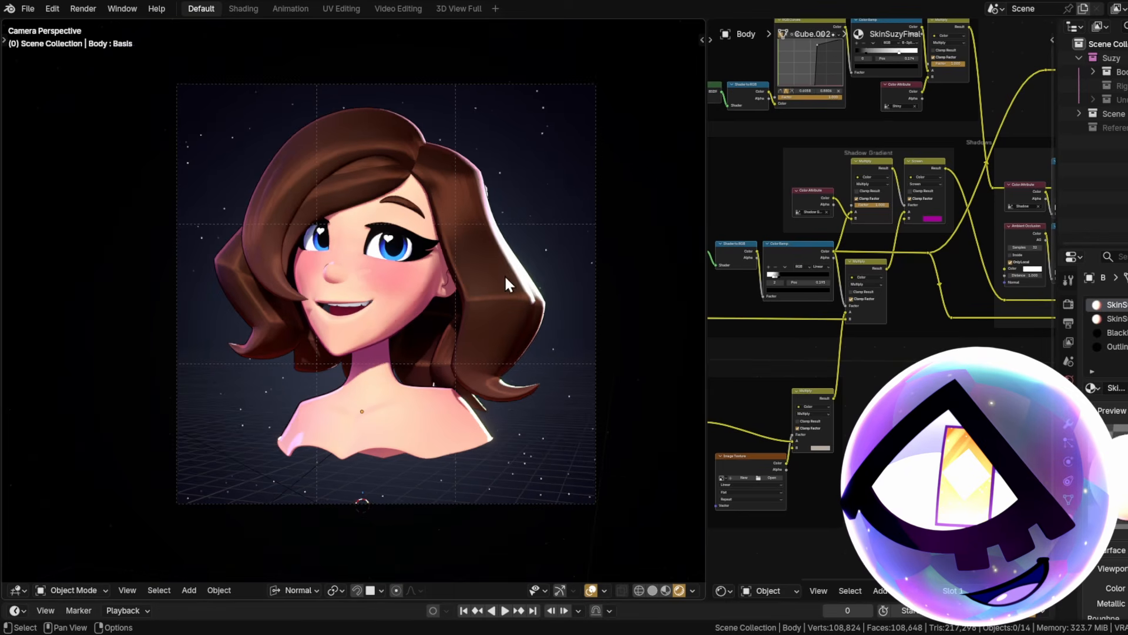
{"action": "middle_click_drag", "start_coordinate": [504, 274], "coordinate": [464, 285]}
{"action": "scroll", "coordinate": [385, 294], "scroll_direction": "down", "scroll_amount": 6}
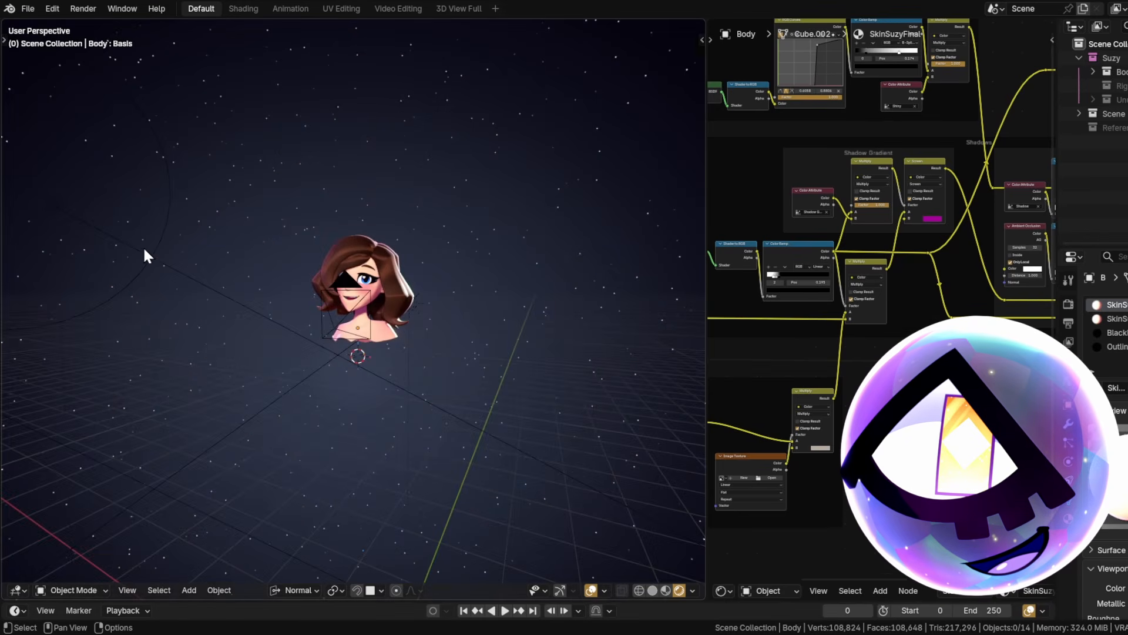
{"action": "left_click", "coordinate": [146, 256]}
{"action": "key", "text": "g"}
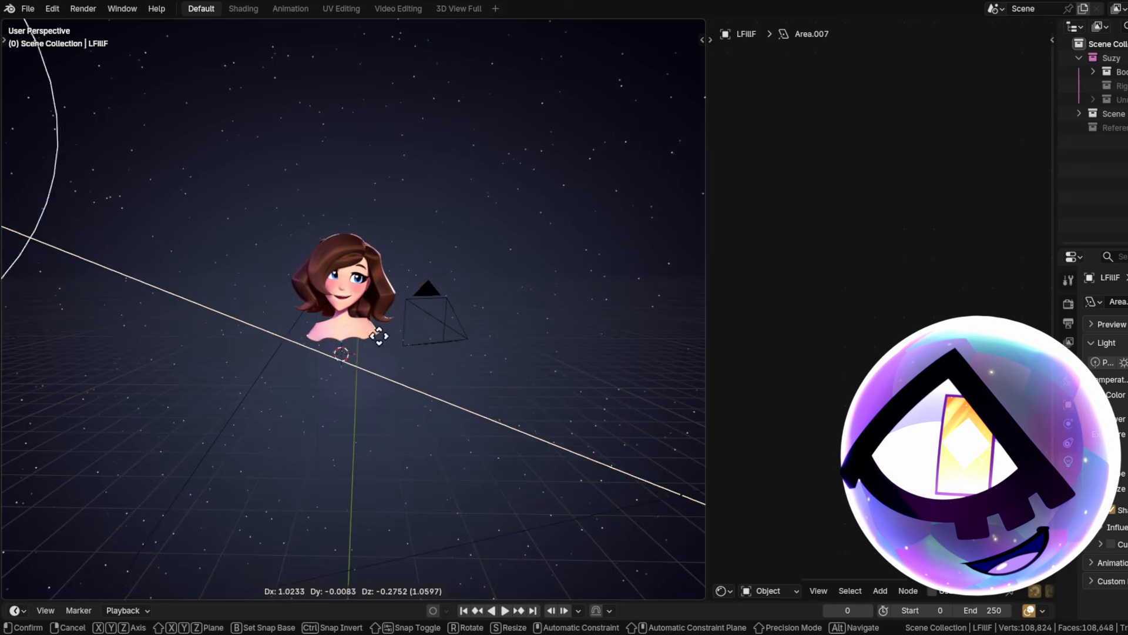
{"action": "left_click", "coordinate": [666, 415]}
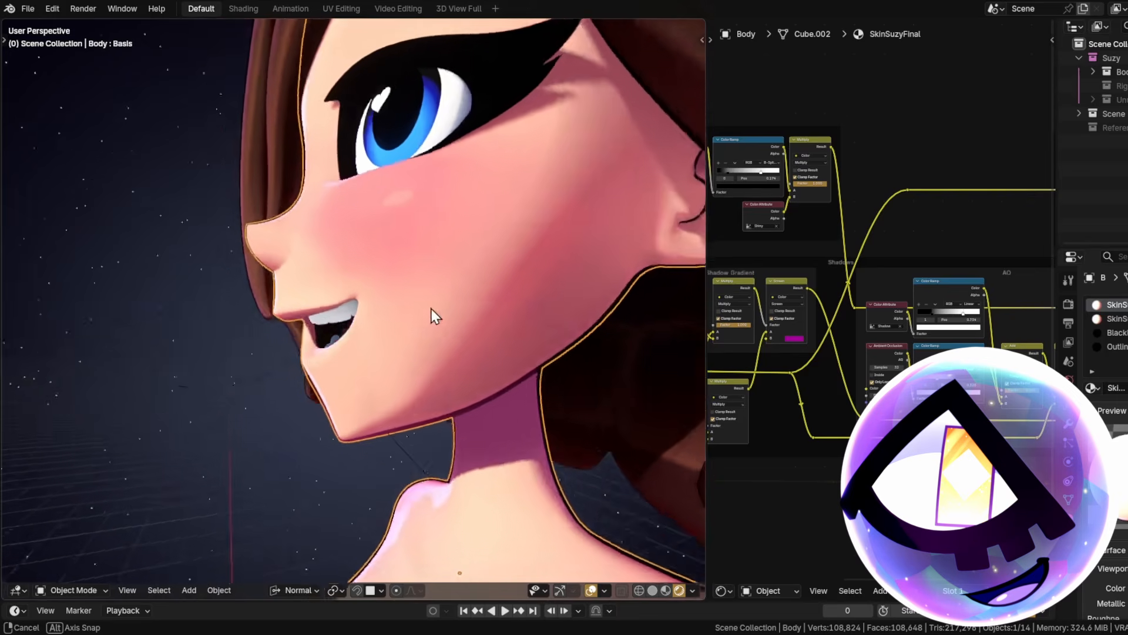
Inspect the face lighting, then return to the camera's framing of the character.
{"action": "middle_click_drag", "start_coordinate": [432, 308], "coordinate": [347, 189]}
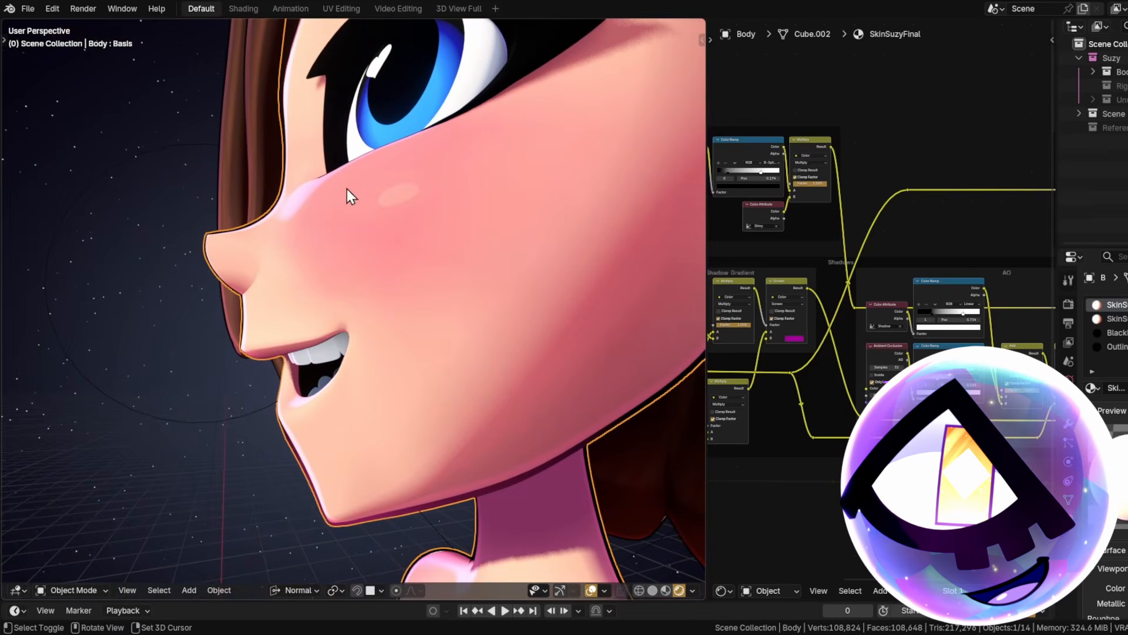
{"action": "key", "text": "KP_0"}
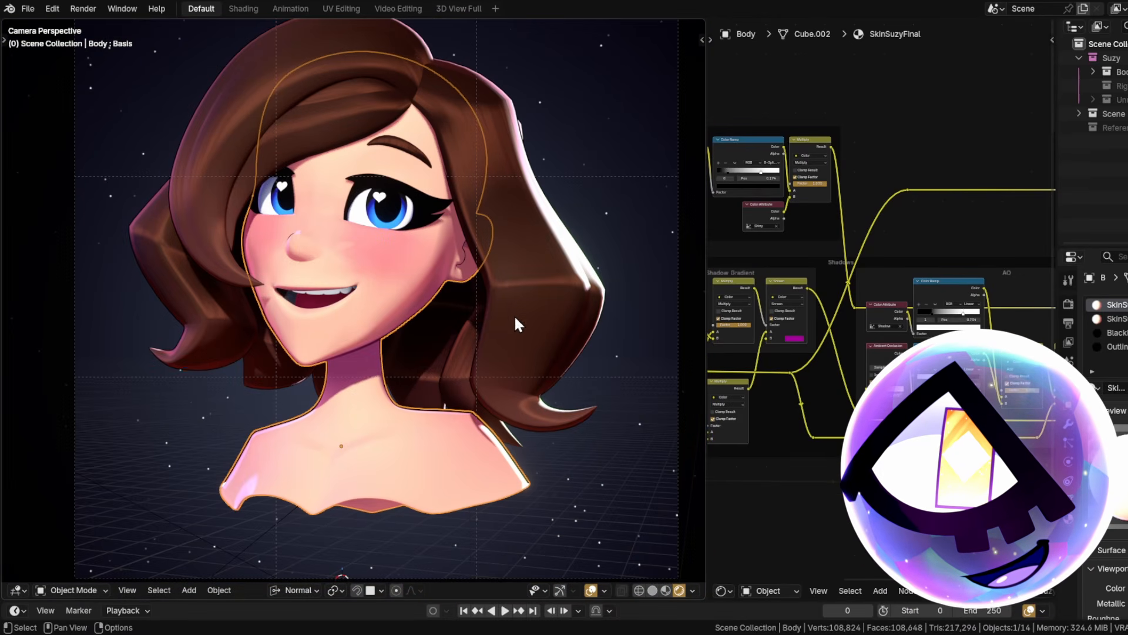
{"action": "middle_click_drag", "start_coordinate": [1000, 530], "coordinate": [883, 365]}
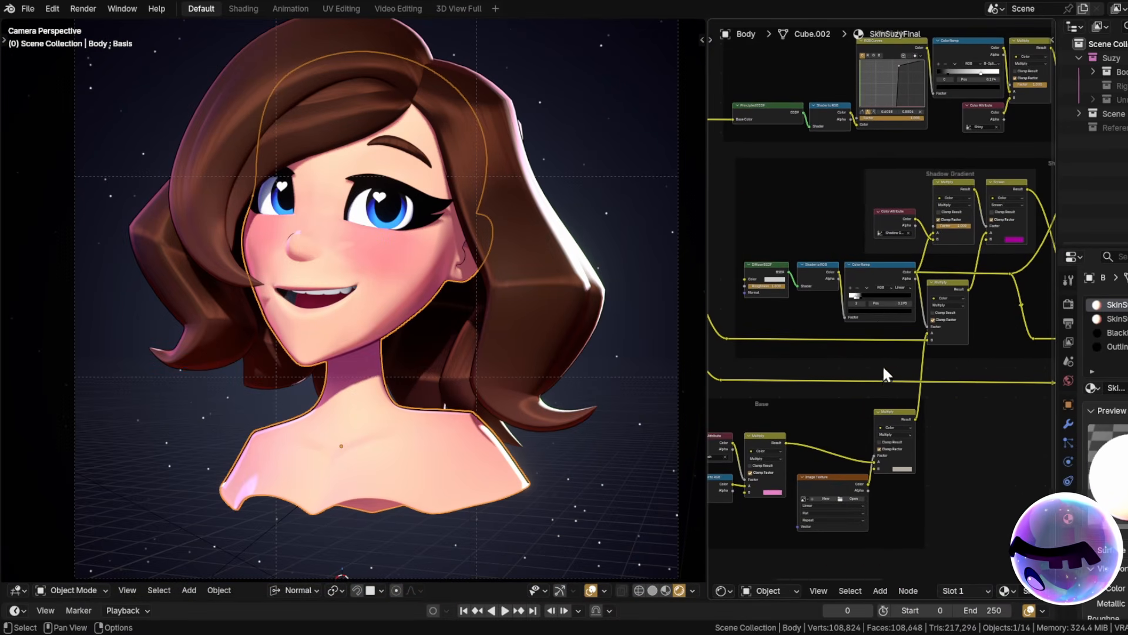
Preview the shadow and highlight Color Ramp masks on the face.
{"action": "left_click", "coordinate": [876, 269]}
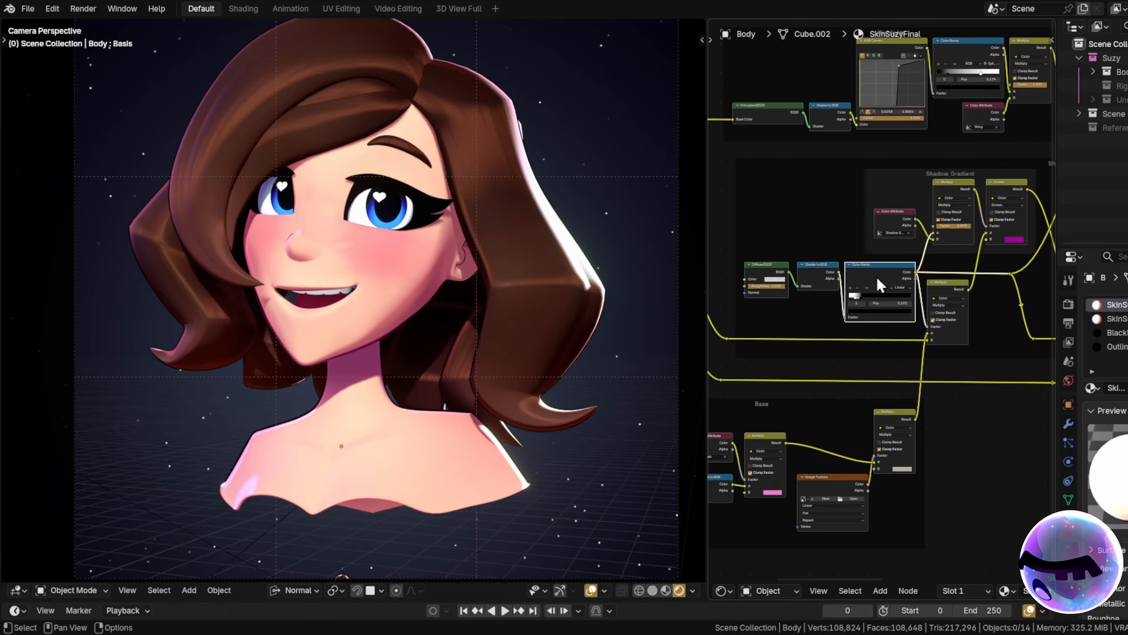
{"action": "left_click_drag", "start_coordinate": [706, 318], "coordinate": [641, 320]}
{"action": "scroll", "coordinate": [796, 323], "scroll_direction": "up", "scroll_amount": 2}
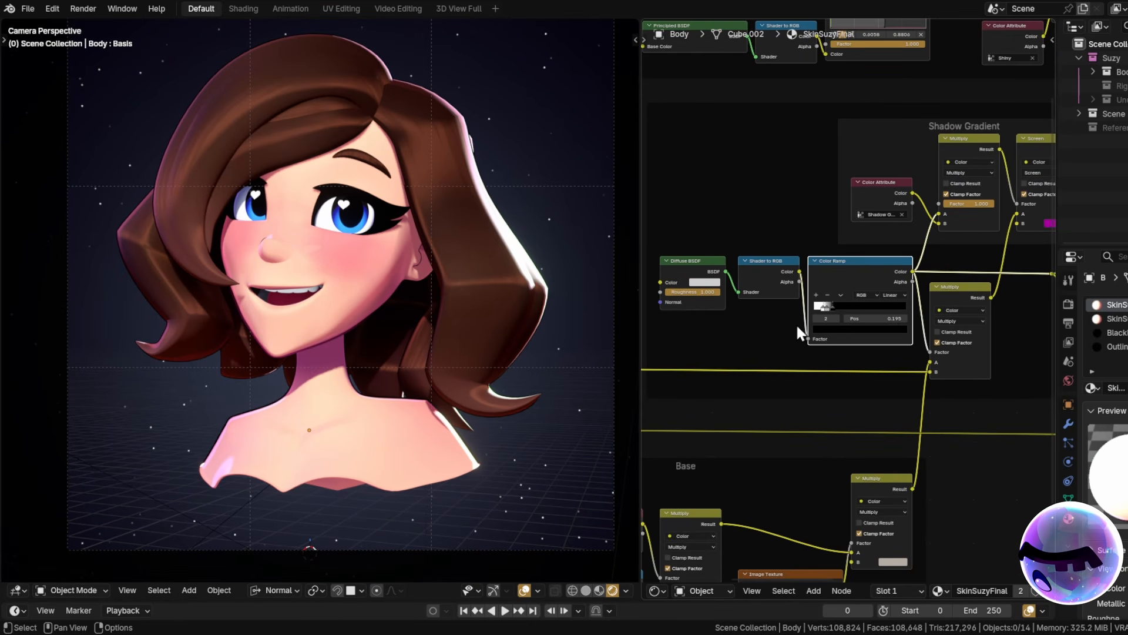
{"action": "left_click", "coordinate": [861, 269], "text": "ctrl+shift"}
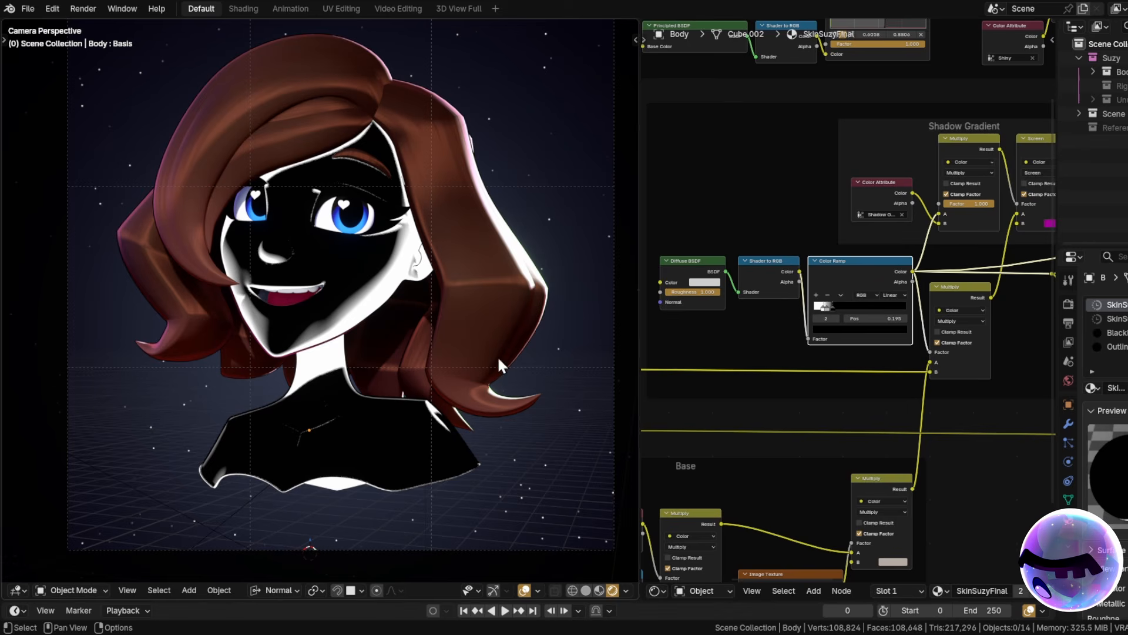
{"action": "middle_click_drag", "start_coordinate": [795, 201], "coordinate": [806, 399]}
{"action": "left_click", "coordinate": [964, 197], "text": "ctrl+shift"}
Look over the Shadows frame, the lower Multiply node and the Base frame.
{"action": "middle_click_drag", "start_coordinate": [952, 271], "coordinate": [894, 309]}
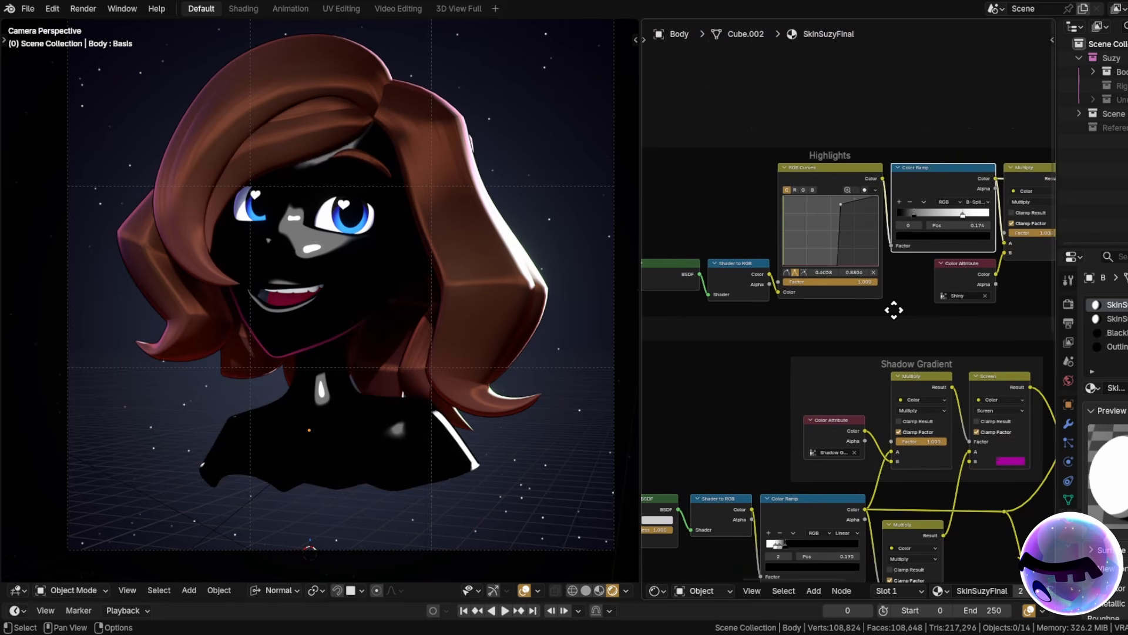
{"action": "middle_click_drag", "start_coordinate": [983, 439], "coordinate": [833, 368]}
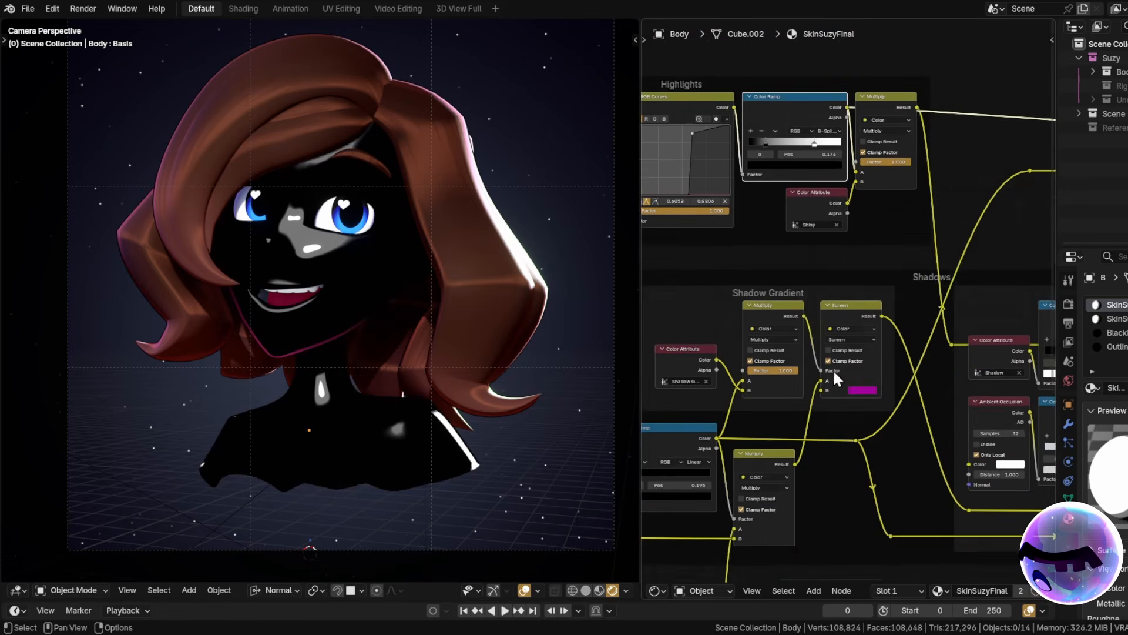
{"action": "middle_click_drag", "start_coordinate": [751, 480], "coordinate": [820, 259]}
{"action": "scroll", "coordinate": [819, 259], "scroll_direction": "up", "scroll_amount": 4}
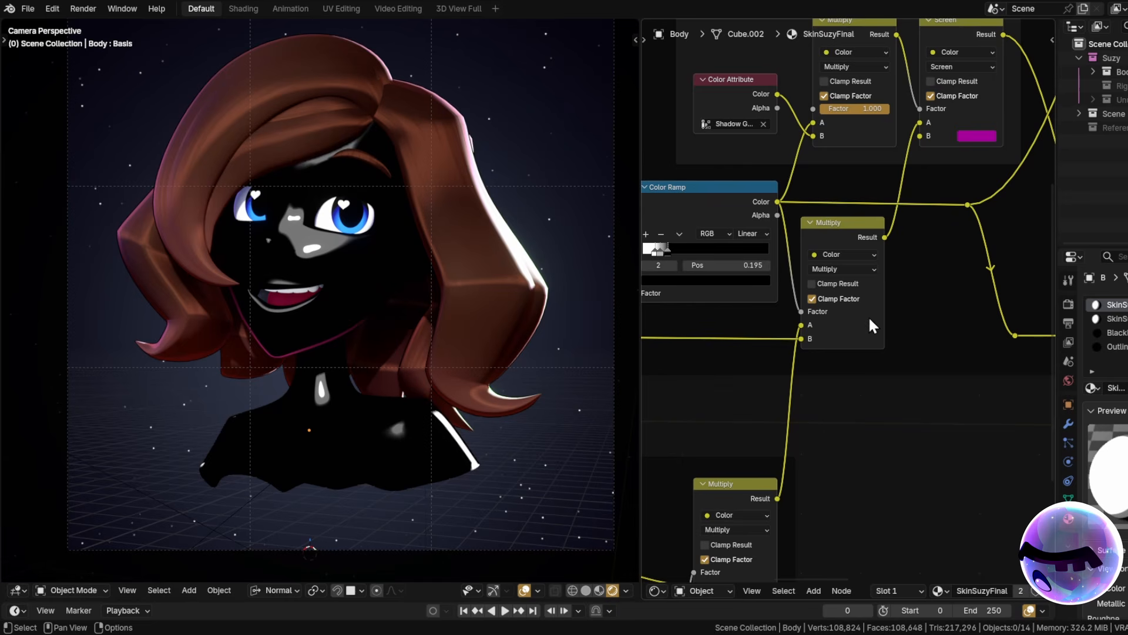
{"action": "middle_click_drag", "start_coordinate": [755, 365], "coordinate": [882, 338]}
{"action": "scroll", "coordinate": [870, 338], "scroll_direction": "down", "scroll_amount": 6}
{"action": "mouse_move", "coordinate": [716, 352]}
{"action": "middle_mouse_down"}
{"action": "mouse_move", "coordinate": [1002, 352]}
{"action": "mouse_move", "coordinate": [767, 306]}
{"action": "middle_mouse_up"}
{"action": "scroll", "coordinate": [793, 303], "scroll_direction": "up", "scroll_amount": 5}
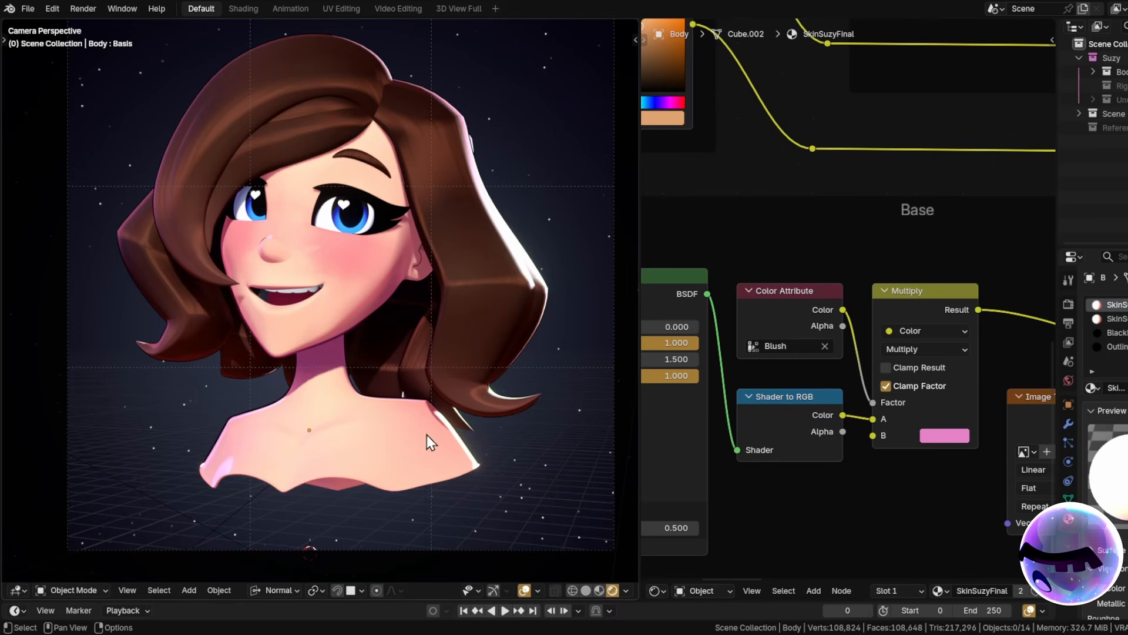
In Vertex Paint on the body, paint pink blush across shoulders, cheek, nose and forehead.
{"action": "left_click", "coordinate": [327, 460]}
{"action": "left_click", "coordinate": [70, 591]}
{"action": "mouse_move", "coordinate": [253, 438]}
{"action": "left_mouse_down"}
{"action": "mouse_move", "coordinate": [415, 438]}
{"action": "mouse_move", "coordinate": [373, 438]}
{"action": "left_mouse_up"}
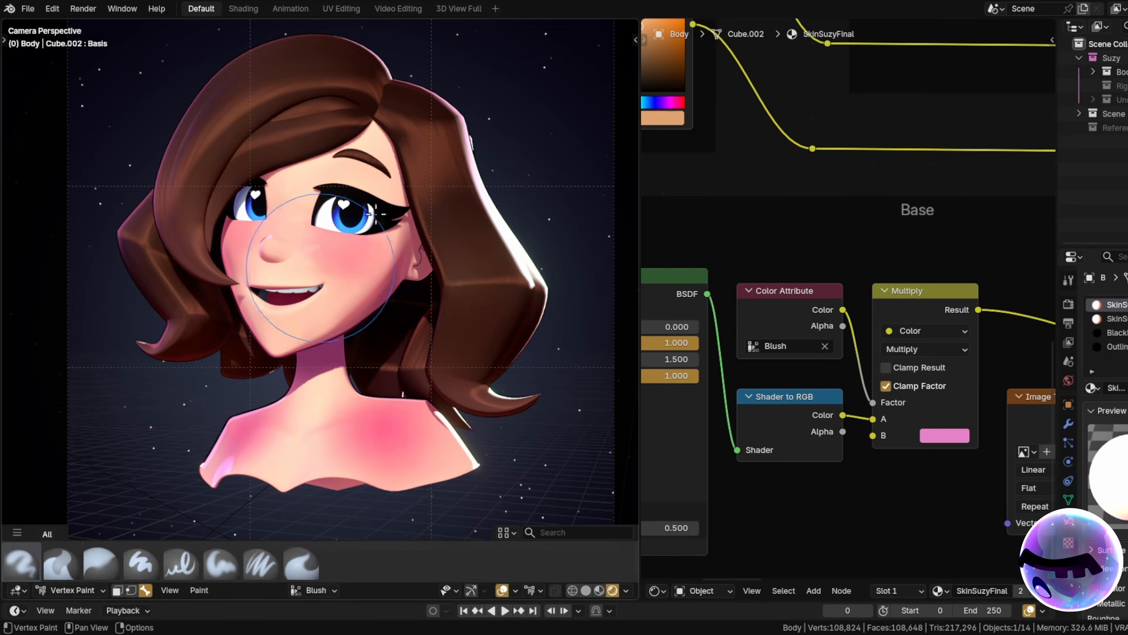
{"action": "mouse_move", "coordinate": [351, 277]}
{"action": "left_mouse_down"}
{"action": "mouse_move", "coordinate": [376, 179]}
{"action": "mouse_move", "coordinate": [318, 229]}
{"action": "left_mouse_up"}
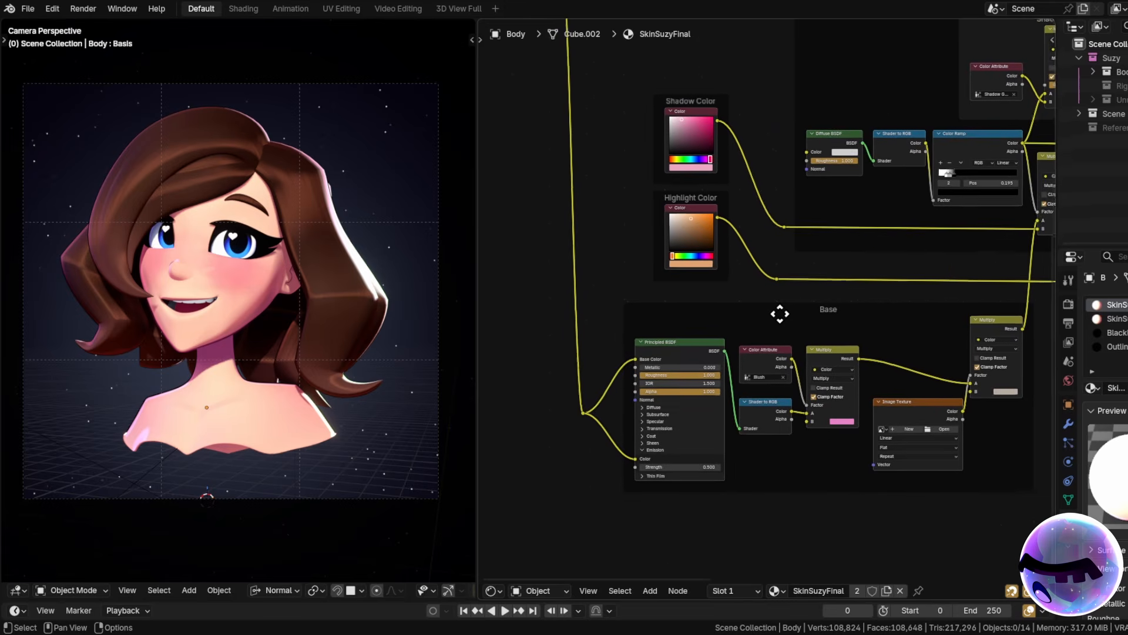
{"action": "scroll", "coordinate": [776, 384], "scroll_direction": "up", "scroll_amount": 4}
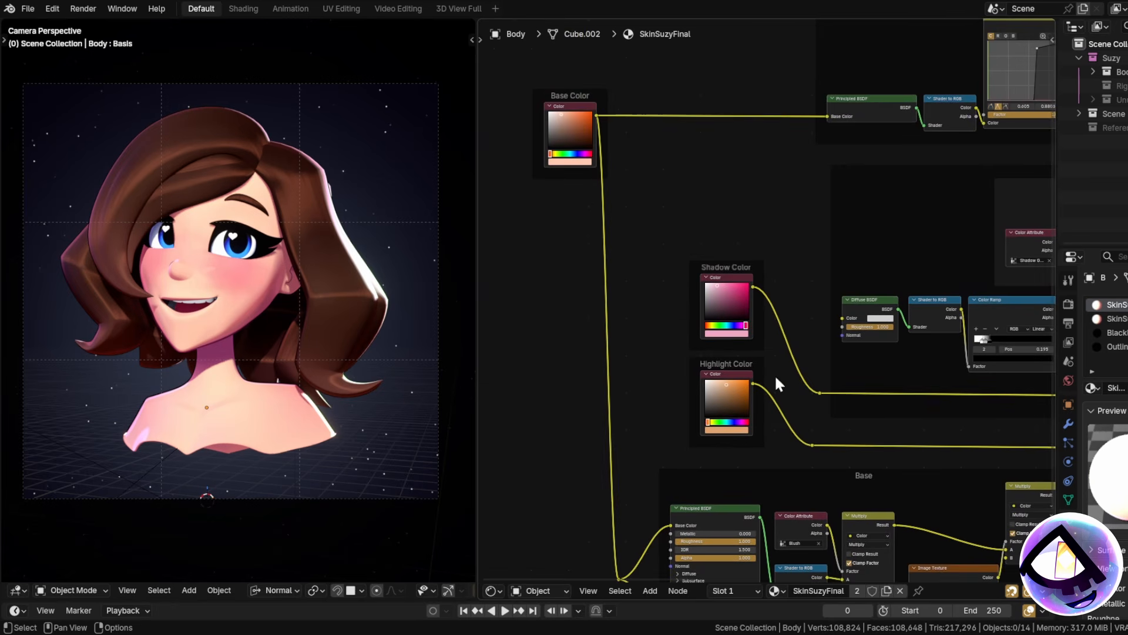
Centre the Base frame's nodes and widen the node editor across the screen.
{"action": "scroll", "coordinate": [834, 366], "scroll_direction": "down", "scroll_amount": 1}
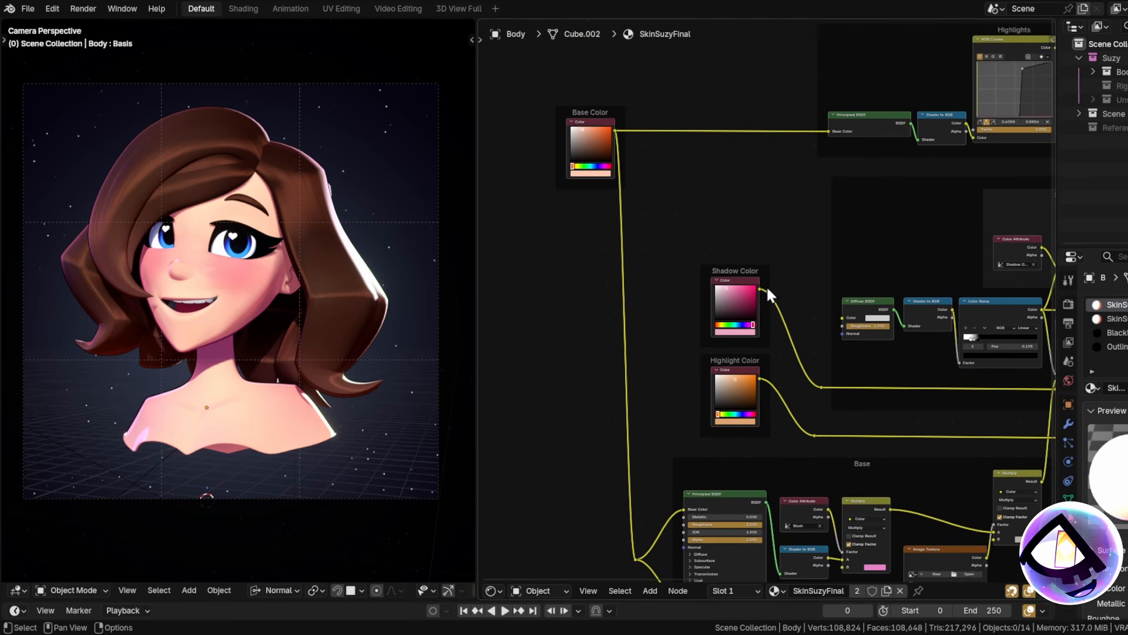
{"action": "scroll", "coordinate": [587, 206], "scroll_direction": "up", "scroll_amount": 4}
{"action": "middle_click_drag", "start_coordinate": [769, 294], "coordinate": [729, 65]}
{"action": "middle_click_drag", "start_coordinate": [811, 382], "coordinate": [761, 191]}
{"action": "scroll", "coordinate": [782, 350], "scroll_direction": "up", "scroll_amount": 2}
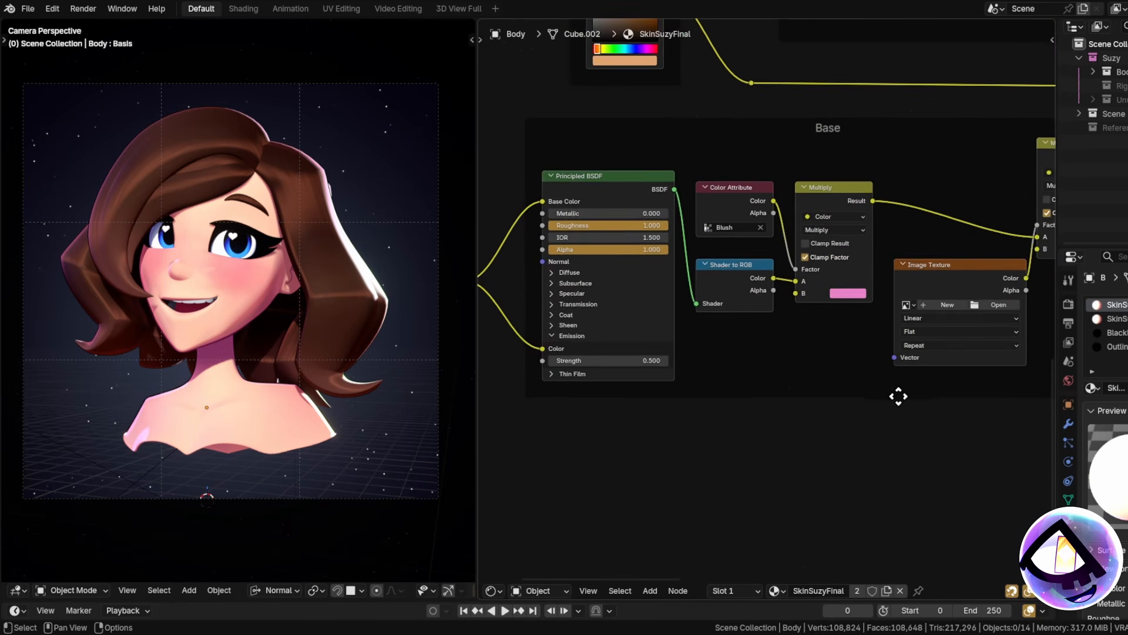
{"action": "middle_click_drag", "start_coordinate": [899, 396], "coordinate": [829, 431]}
{"action": "left_click_drag", "start_coordinate": [471, 471], "coordinate": [233, 470]}
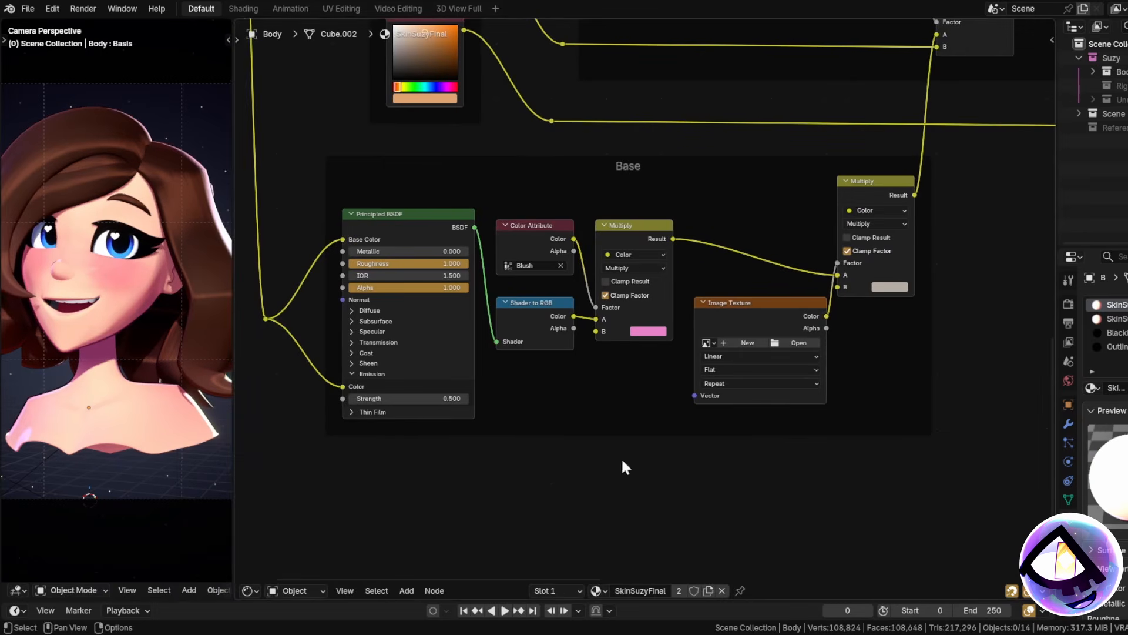
Pan through the Shadow Gradient, Highlights, AO and Border frames, ending at Diffuse BSDF.
{"action": "middle_click_drag", "start_coordinate": [788, 370], "coordinate": [649, 406]}
{"action": "middle_click_drag", "start_coordinate": [831, 217], "coordinate": [737, 478]}
{"action": "middle_click_drag", "start_coordinate": [821, 262], "coordinate": [710, 449]}
{"action": "middle_click_drag", "start_coordinate": [678, 195], "coordinate": [932, 331]}
{"action": "middle_click_drag", "start_coordinate": [721, 318], "coordinate": [588, 451]}
{"action": "mouse_move", "coordinate": [1012, 467]}
{"action": "middle_mouse_down"}
{"action": "mouse_move", "coordinate": [818, 371]}
{"action": "mouse_move", "coordinate": [469, 16]}
{"action": "middle_mouse_up"}
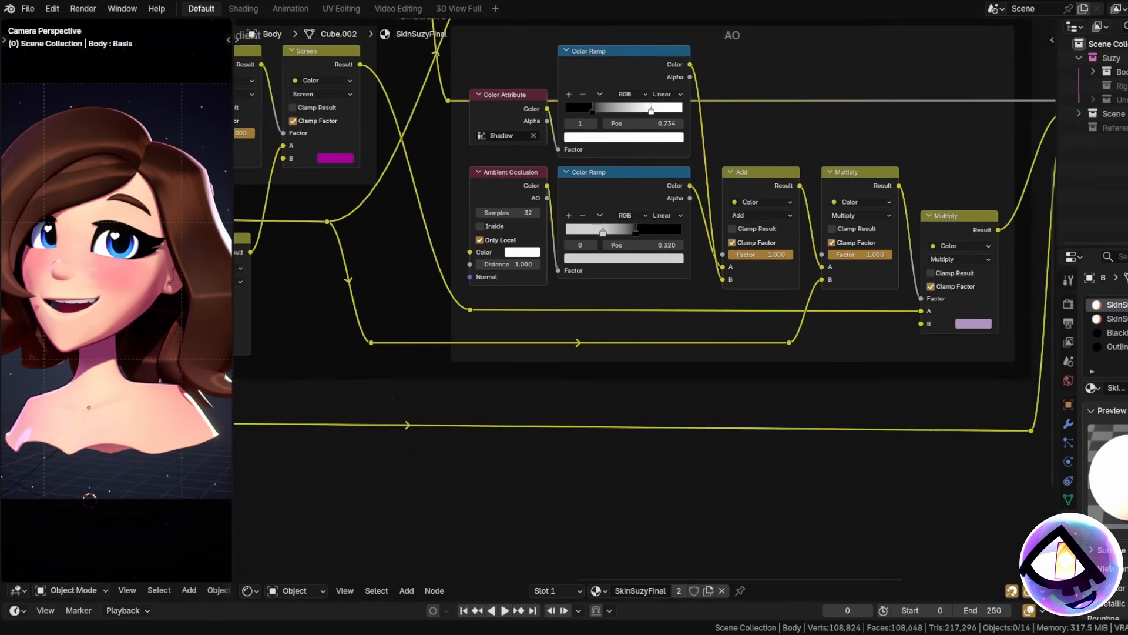
{"action": "middle_click_drag", "start_coordinate": [771, 326], "coordinate": [717, 449]}
{"action": "mouse_move", "coordinate": [946, 244]}
{"action": "middle_mouse_down"}
{"action": "mouse_move", "coordinate": [959, 327]}
{"action": "mouse_move", "coordinate": [682, 401]}
{"action": "middle_mouse_up"}
{"action": "middle_click_drag", "start_coordinate": [611, 430], "coordinate": [862, 308]}
{"action": "middle_click_drag", "start_coordinate": [352, 410], "coordinate": [841, 274]}
{"action": "mouse_move", "coordinate": [549, 438]}
{"action": "middle_mouse_down"}
{"action": "mouse_move", "coordinate": [767, 355]}
{"action": "mouse_move", "coordinate": [837, 368]}
{"action": "mouse_move", "coordinate": [739, 383]}
{"action": "mouse_move", "coordinate": [655, 292]}
{"action": "mouse_move", "coordinate": [724, 318]}
{"action": "mouse_move", "coordinate": [624, 366]}
{"action": "middle_mouse_up"}
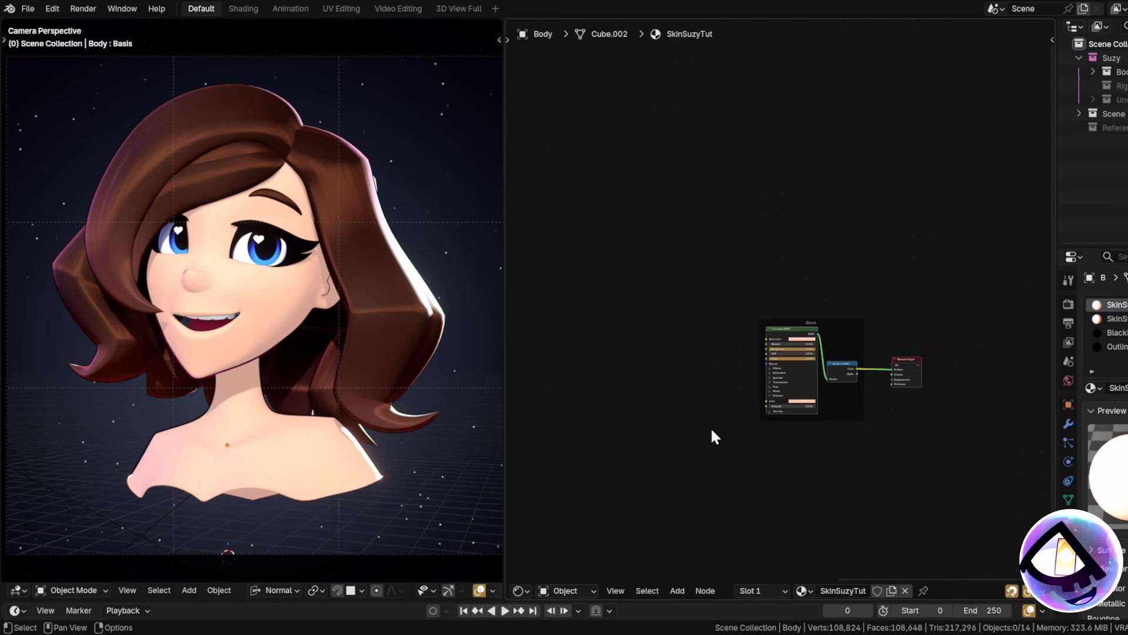
Recentre the node view on the Base frame and select its Principled BSDF node.
{"action": "middle_click_drag", "start_coordinate": [711, 436], "coordinate": [1015, 411]}
{"action": "scroll", "coordinate": [637, 391], "scroll_direction": "down", "scroll_amount": 6}
{"action": "middle_click_drag", "start_coordinate": [763, 369], "coordinate": [663, 336]}
{"action": "scroll", "coordinate": [810, 397], "scroll_direction": "up", "scroll_amount": 10}
{"action": "middle_click_drag", "start_coordinate": [778, 369], "coordinate": [770, 370]}
{"action": "scroll", "coordinate": [769, 369], "scroll_direction": "up", "scroll_amount": 3}
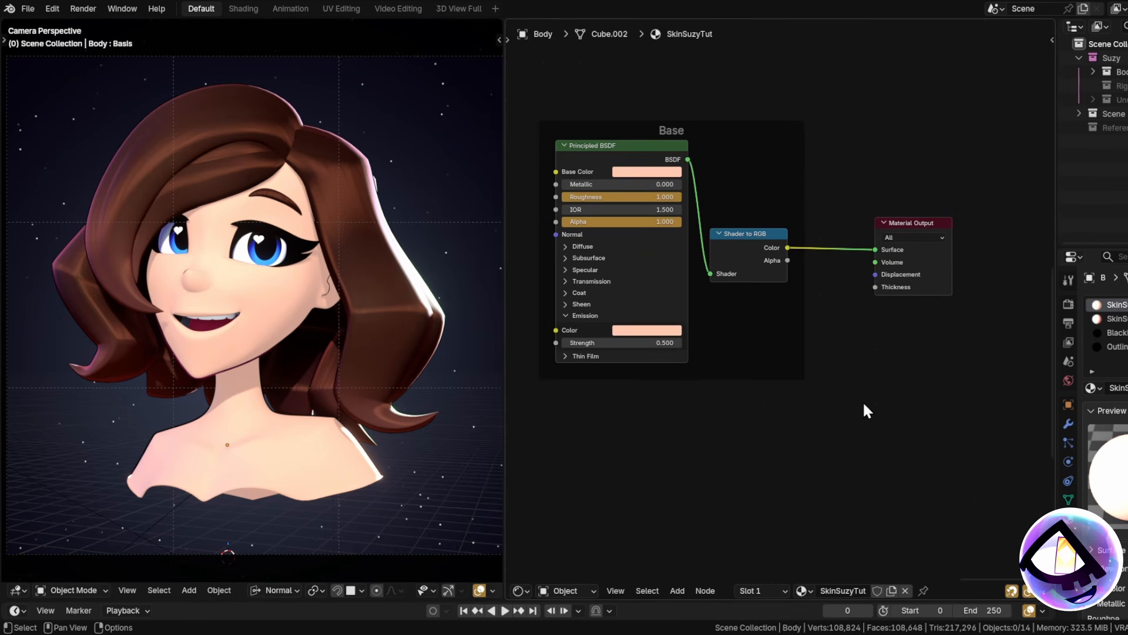
{"action": "middle_click_drag", "start_coordinate": [865, 404], "coordinate": [883, 438]}
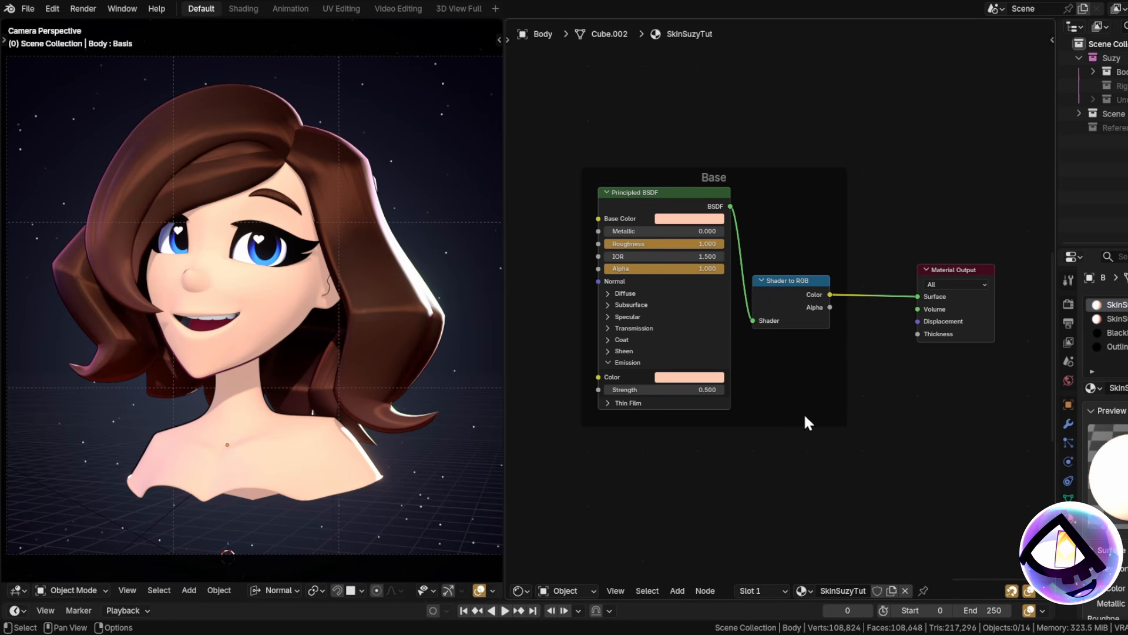
{"action": "scroll", "coordinate": [645, 209], "scroll_direction": "up", "scroll_amount": 1}
{"action": "left_click", "coordinate": [650, 203]}
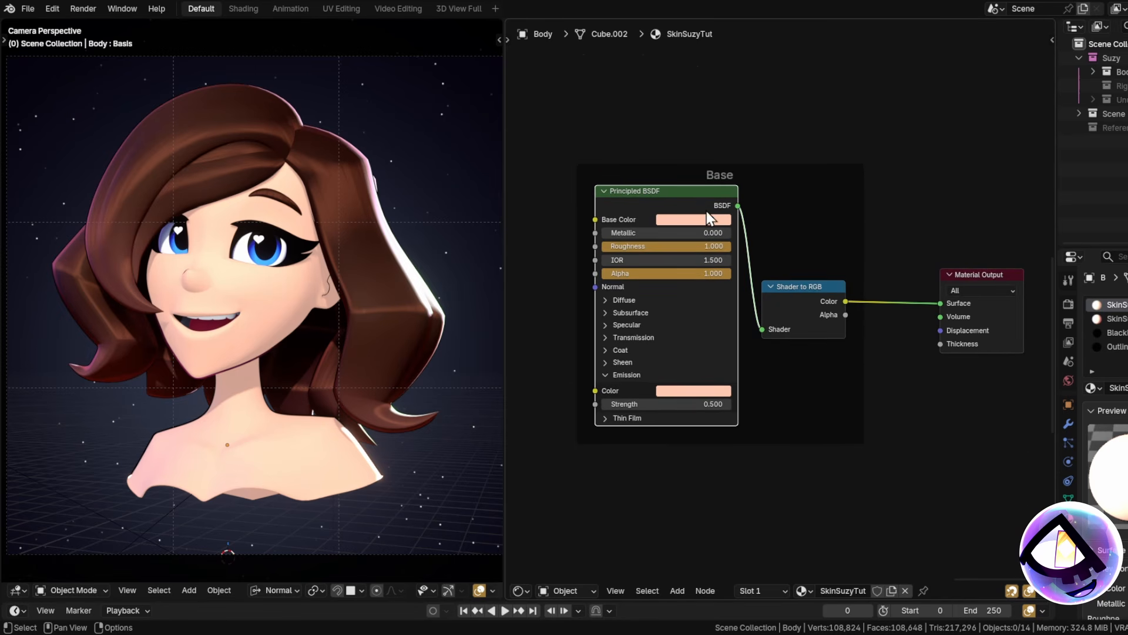
Move the LFillF fill light left of the head, select the head and return to camera view.
{"action": "scroll", "coordinate": [920, 364], "scroll_direction": "right", "scroll_amount": 3, "text": "ctrl"}
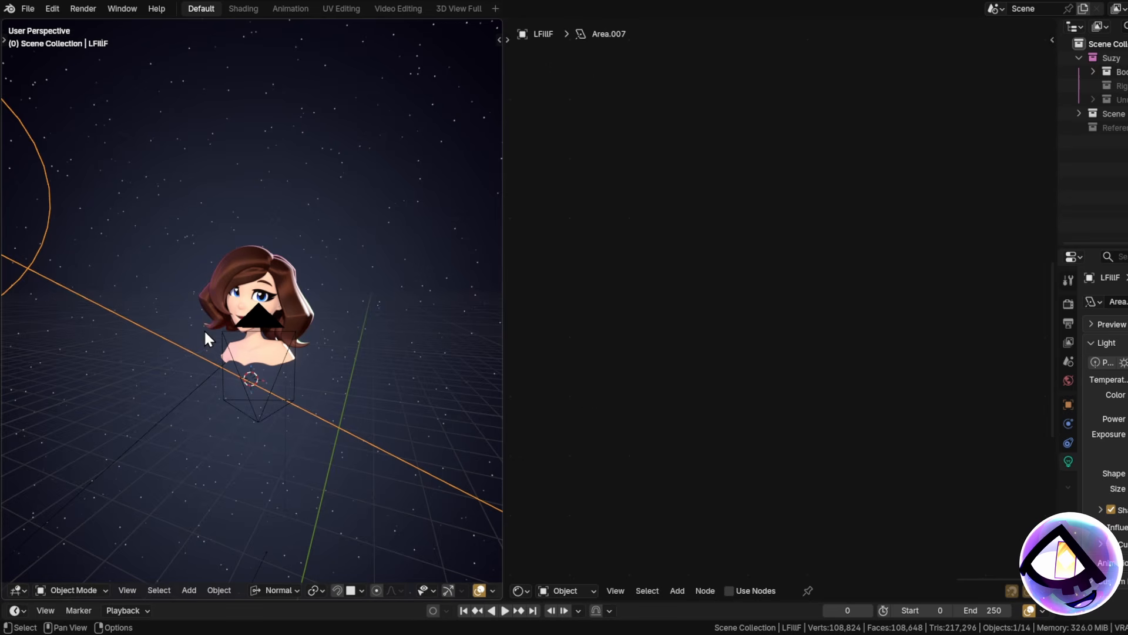
{"action": "key", "text": "g"}
{"action": "left_click", "coordinate": [315, 397]}
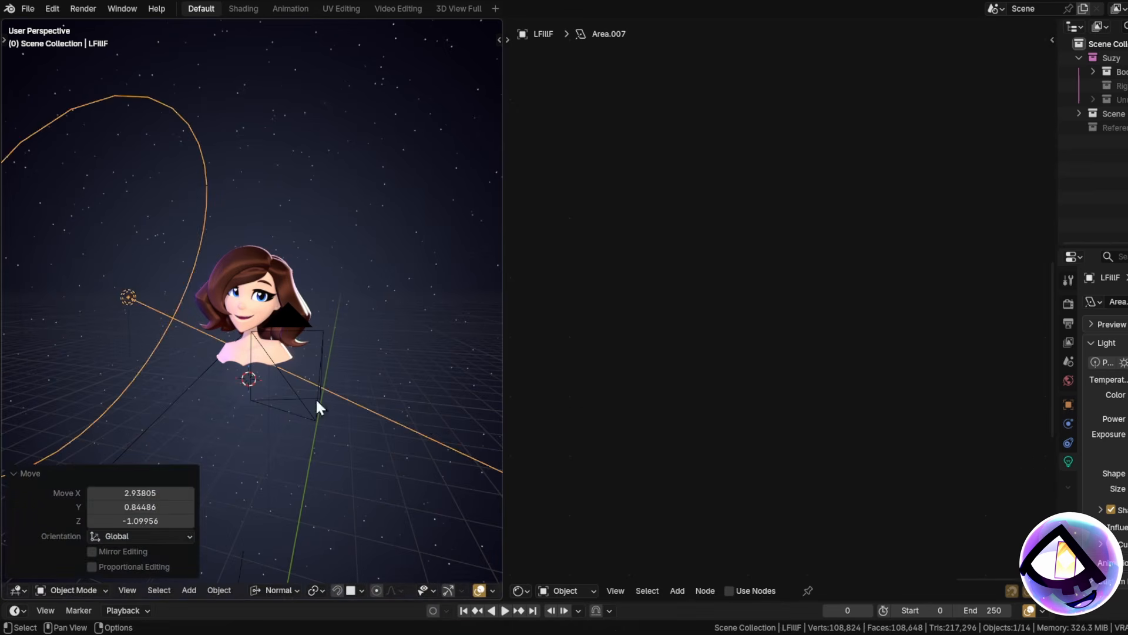
{"action": "scroll", "coordinate": [233, 354], "scroll_direction": "up", "scroll_amount": 2}
{"action": "left_click", "coordinate": [249, 353]}
{"action": "key", "text": "KP_0"}
{"action": "scroll", "coordinate": [275, 391], "scroll_direction": "up", "scroll_amount": 6}
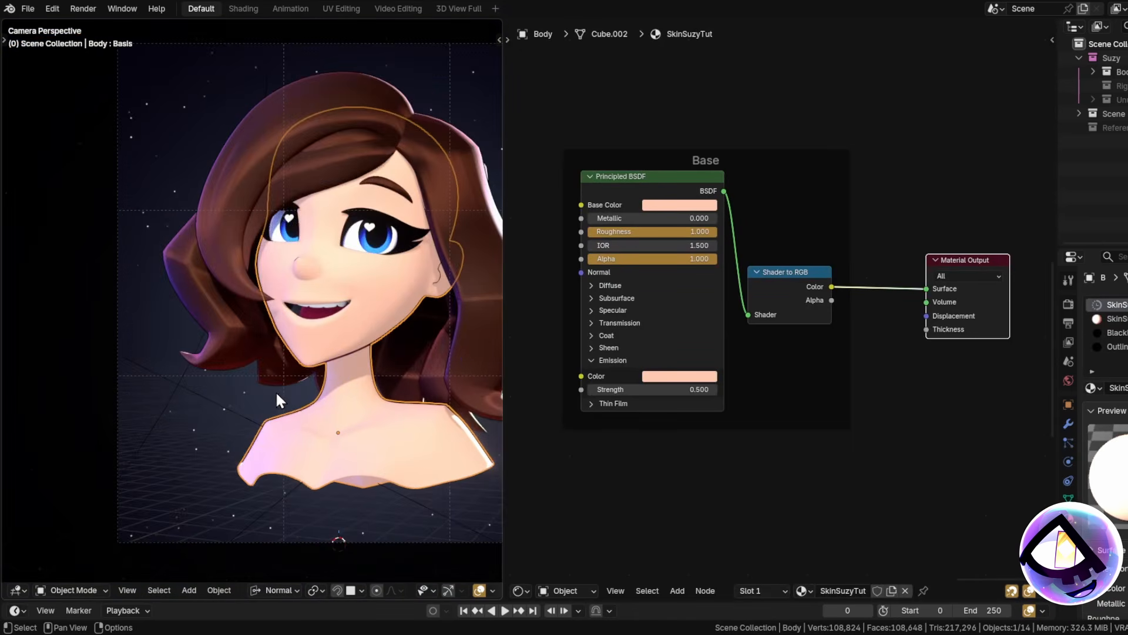
{"action": "scroll", "coordinate": [251, 455], "scroll_direction": "down", "scroll_amount": 6}
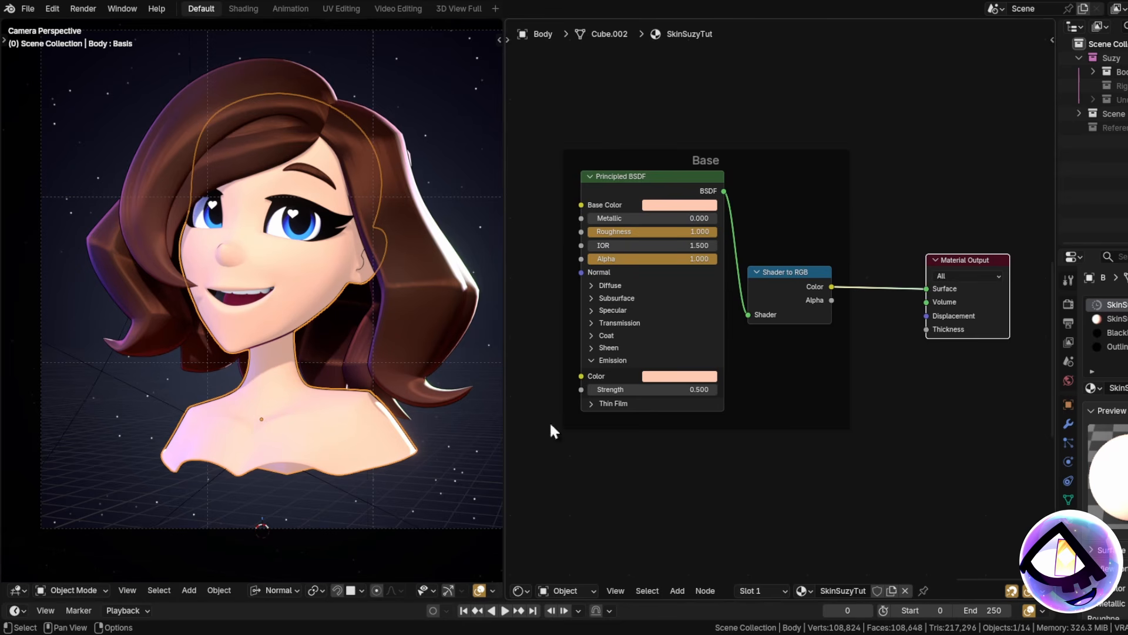
{"action": "scroll", "coordinate": [307, 404], "scroll_direction": "down", "scroll_amount": 5}
{"action": "scroll", "coordinate": [752, 402], "scroll_direction": "up", "scroll_amount": 3}
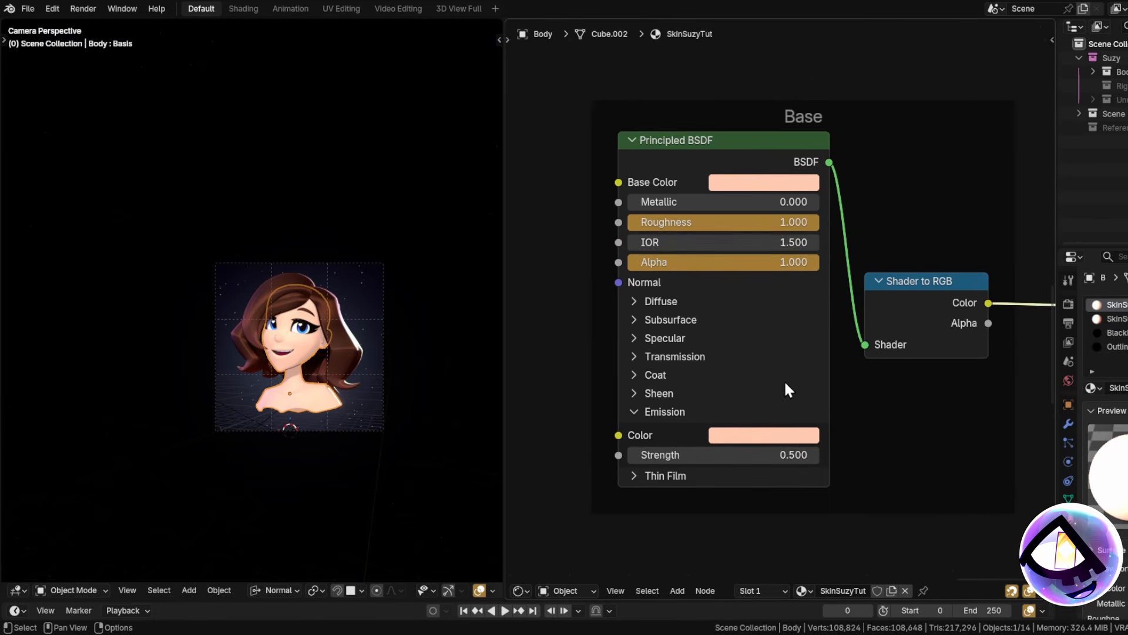
Set the Principled BSDF emission Strength to 0.5 after briefly trying 0, then clear the selection.
{"action": "scroll", "coordinate": [764, 441], "scroll_direction": "up", "scroll_amount": 2}
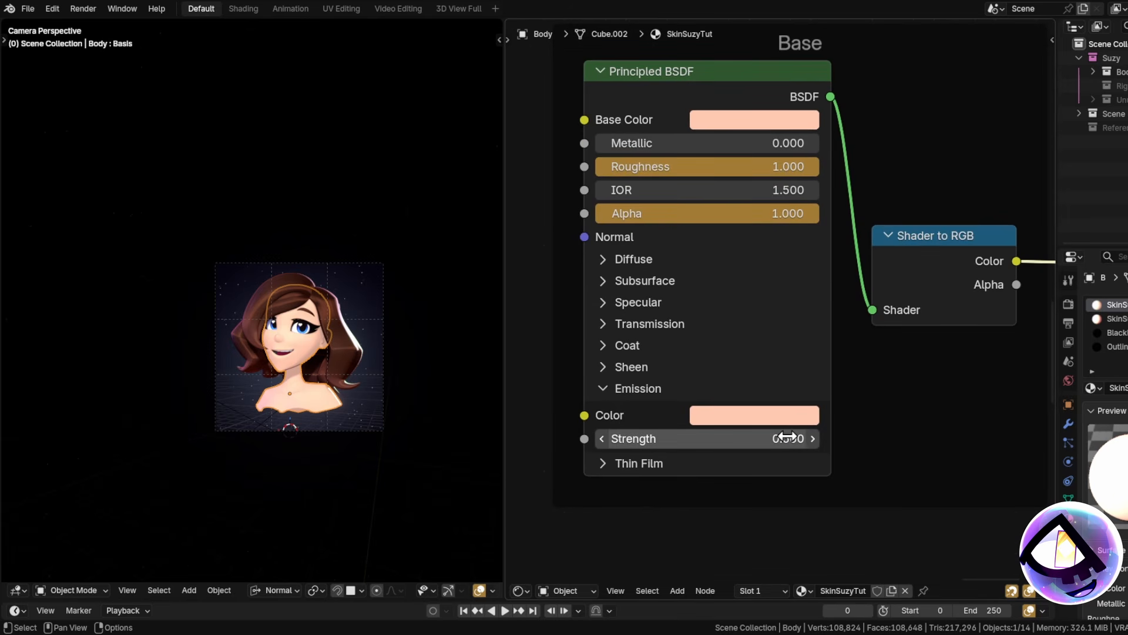
{"action": "left_click", "coordinate": [763, 437]}
{"action": "type", "text": "0"}
{"action": "key", "text": "Return"}
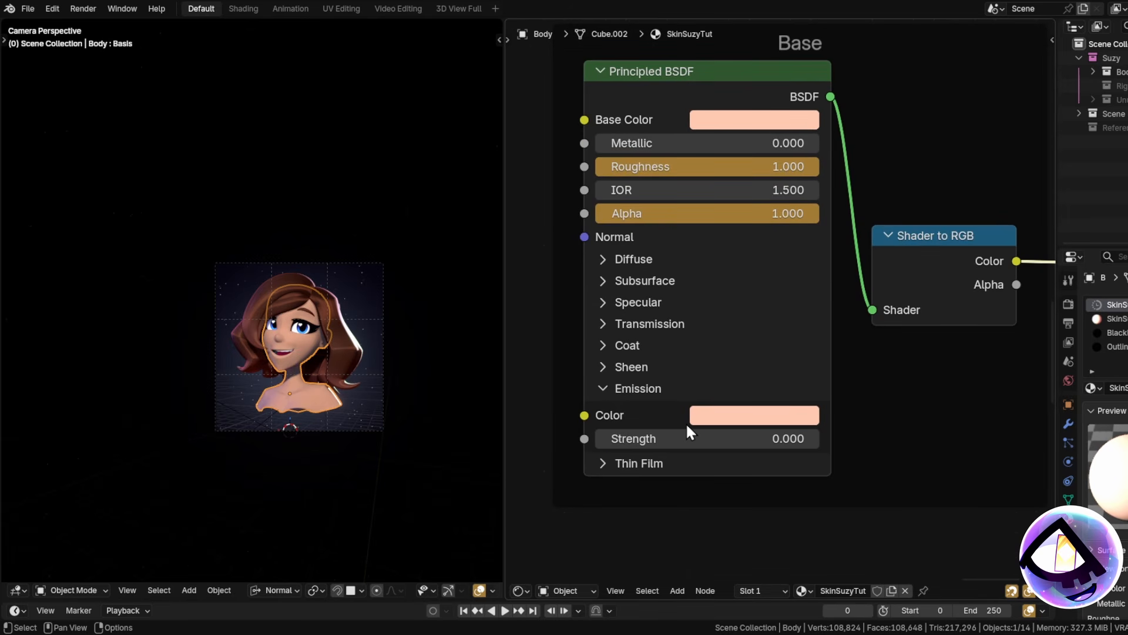
{"action": "scroll", "coordinate": [240, 387], "scroll_direction": "up", "scroll_amount": 5}
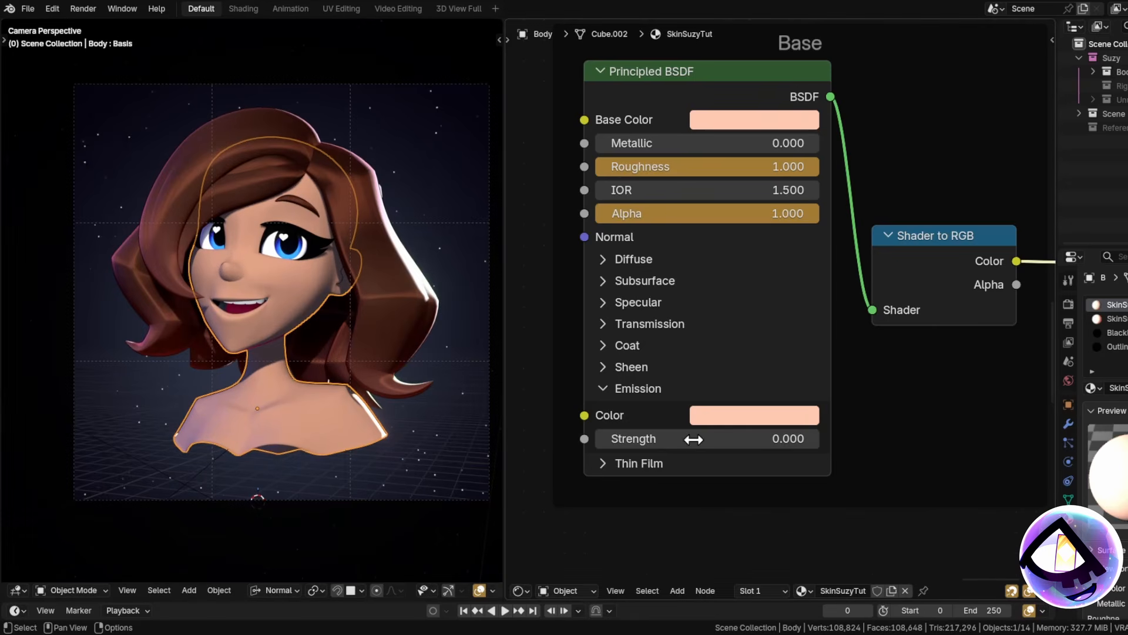
{"action": "left_click", "coordinate": [761, 437]}
{"action": "type", "text": ".5"}
{"action": "key", "text": "Return"}
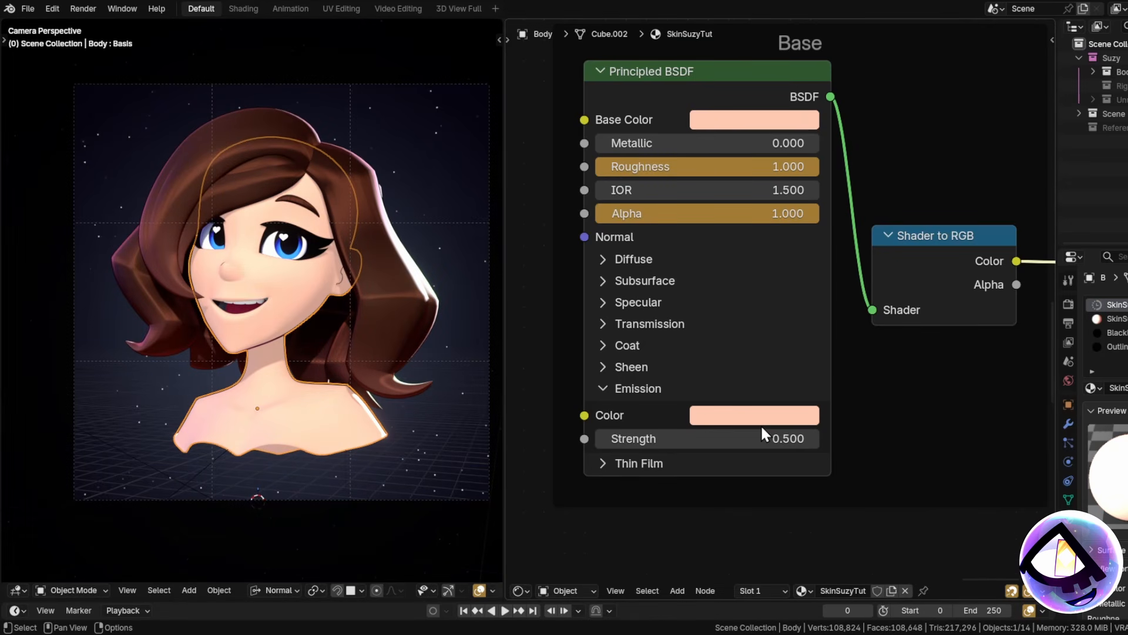
{"action": "left_click", "coordinate": [416, 466]}
{"action": "scroll", "coordinate": [818, 340], "scroll_direction": "down", "scroll_amount": 4}
Move the Color Attribute and Blush Color nodes into the Base frame and arrange them.
{"action": "middle_click_drag", "start_coordinate": [676, 350], "coordinate": [867, 322]}
{"action": "scroll", "coordinate": [868, 322], "scroll_direction": "down", "scroll_amount": 4}
{"action": "middle_click_drag", "start_coordinate": [710, 292], "coordinate": [837, 490]}
{"action": "left_click_drag", "start_coordinate": [608, 153], "coordinate": [664, 180]}
{"action": "key", "text": "g"}
{"action": "left_click", "coordinate": [1033, 345]}
{"action": "middle_click_drag", "start_coordinate": [1033, 344], "coordinate": [688, 224]}
{"action": "left_click_drag", "start_coordinate": [688, 223], "coordinate": [773, 368]}
{"action": "middle_click_drag", "start_coordinate": [790, 346], "coordinate": [763, 226]}
{"action": "scroll", "coordinate": [762, 226], "scroll_direction": "up", "scroll_amount": 5}
{"action": "left_click_drag", "start_coordinate": [740, 260], "coordinate": [803, 255]}
{"action": "left_click_drag", "start_coordinate": [848, 331], "coordinate": [1049, 276]}
{"action": "scroll", "coordinate": [700, 347], "scroll_direction": "up", "scroll_amount": 4}
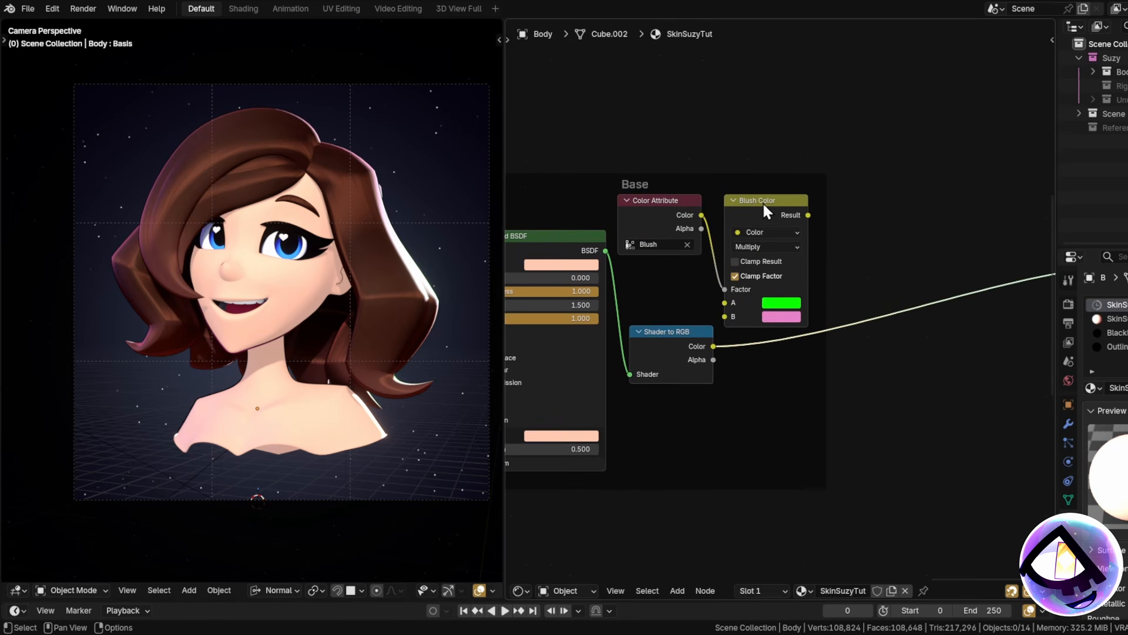
{"action": "left_click_drag", "start_coordinate": [678, 292], "coordinate": [788, 237]}
Link Shader to RGB Color to Blush Color's A and its Result to the Material Output.
{"action": "left_click_drag", "start_coordinate": [713, 346], "coordinate": [749, 327]}
{"action": "key", "text": "Escape"}
{"action": "middle_click_drag", "start_coordinate": [868, 284], "coordinate": [763, 305]}
{"action": "scroll", "coordinate": [763, 305], "scroll_direction": "down", "scroll_amount": 4}
{"action": "left_click_drag", "start_coordinate": [735, 273], "coordinate": [917, 269]}
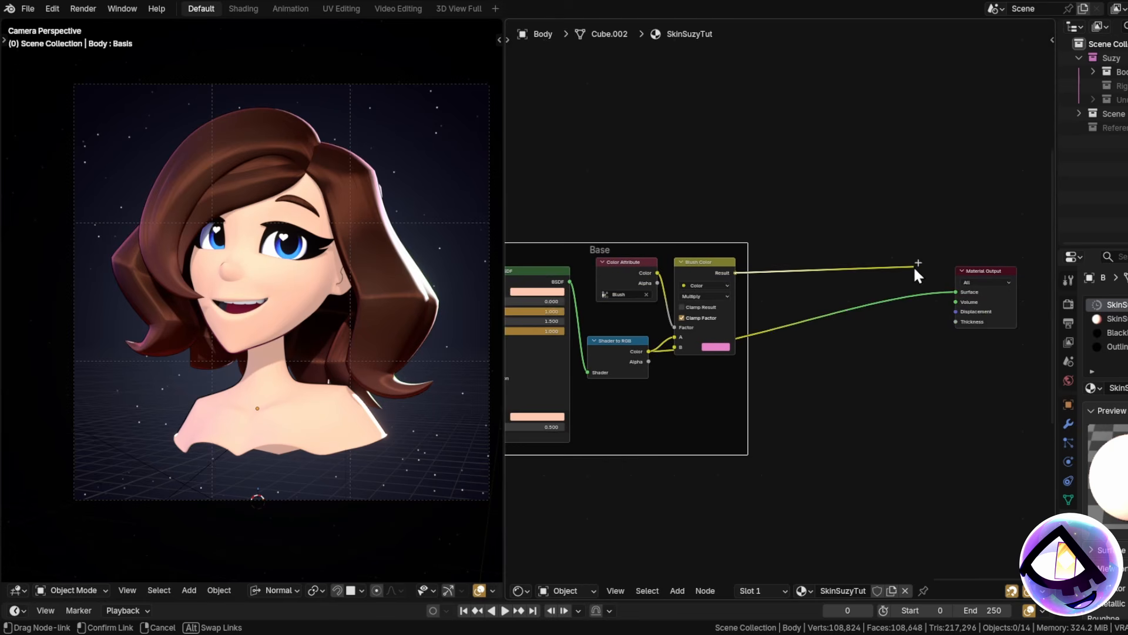
{"action": "middle_click_drag", "start_coordinate": [659, 291], "coordinate": [802, 241]}
{"action": "scroll", "coordinate": [802, 242], "scroll_direction": "up", "scroll_amount": 3}
{"action": "left_click_drag", "start_coordinate": [764, 277], "coordinate": [839, 241]}
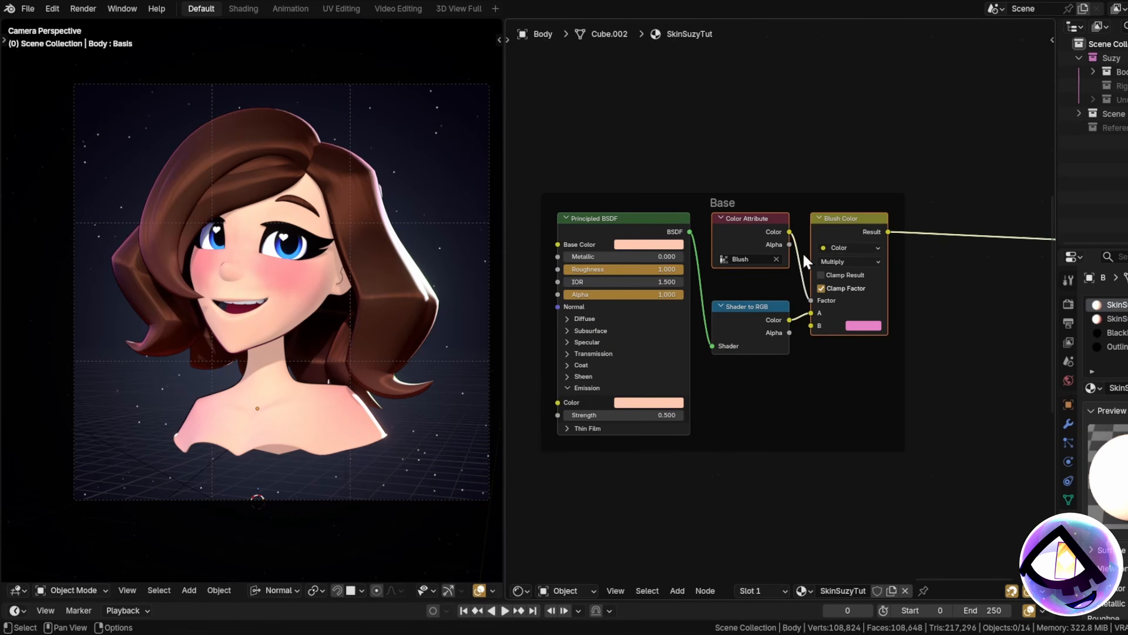
Put the body in Vertex Paint with solid shading and add a new black Color attribute.
{"action": "left_click", "coordinate": [72, 590]}
{"action": "left_click", "coordinate": [62, 542]}
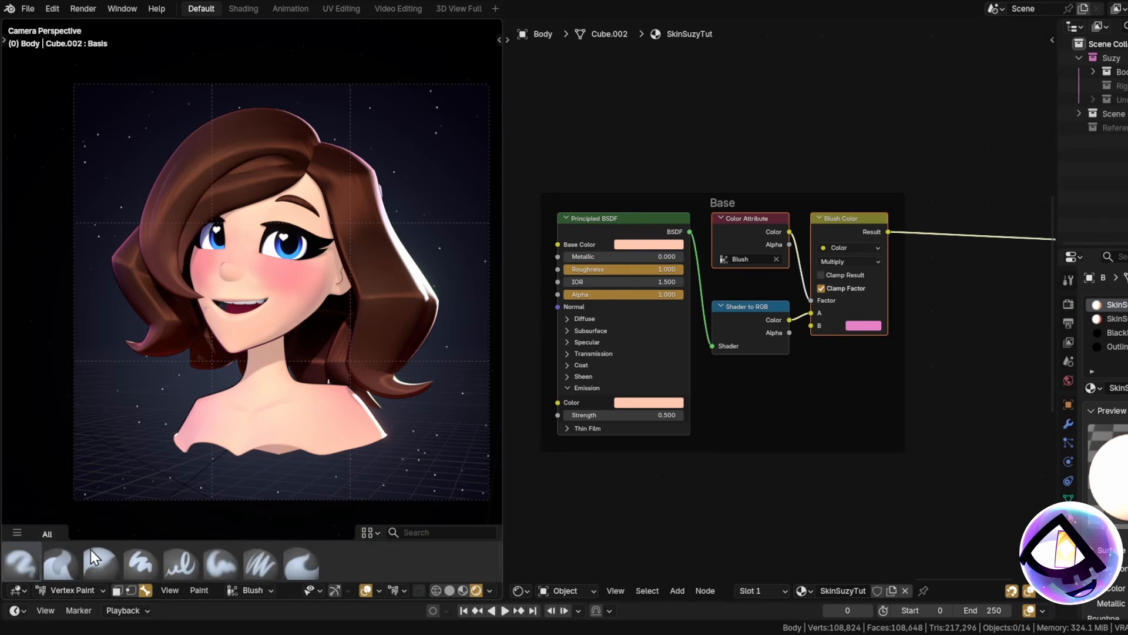
{"action": "left_click", "coordinate": [254, 590]}
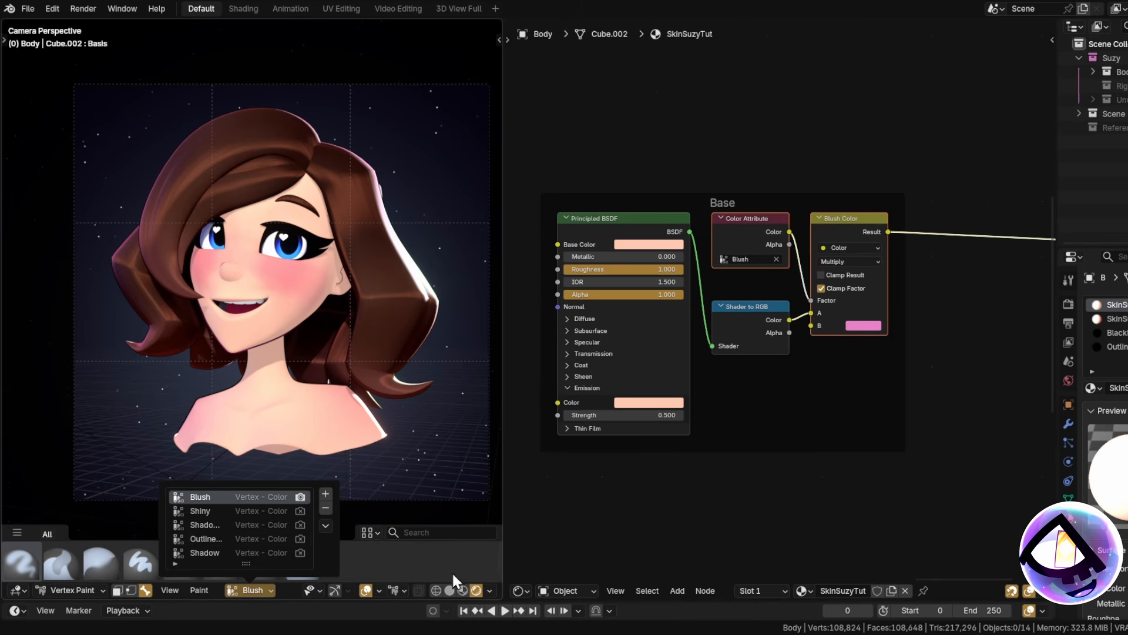
{"action": "left_click", "coordinate": [450, 589]}
{"action": "left_click", "coordinate": [252, 590]}
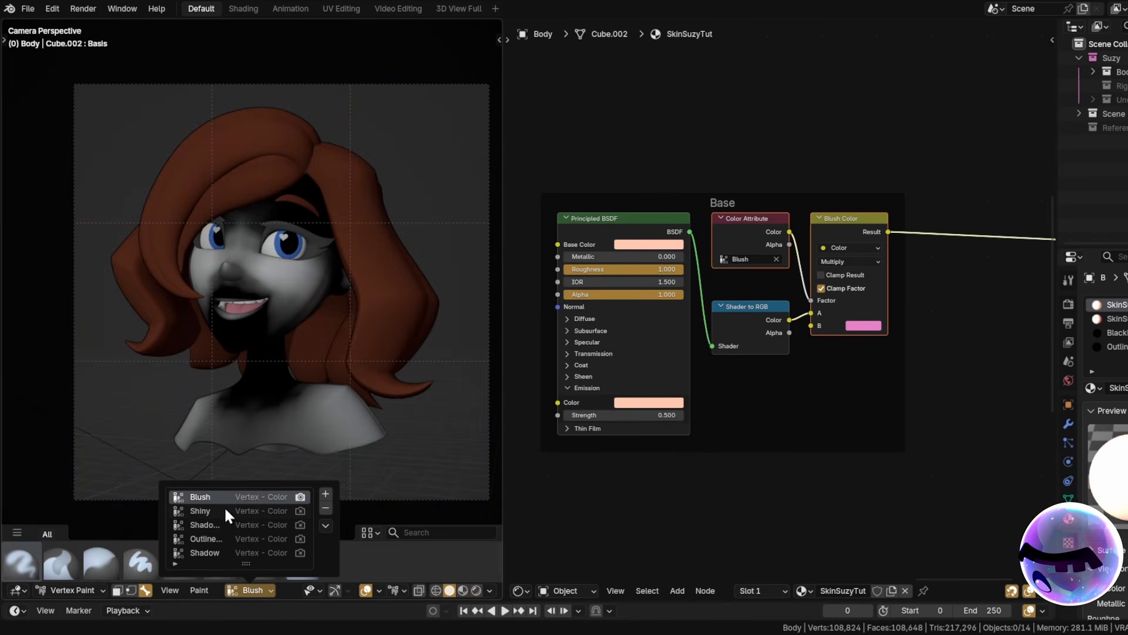
{"action": "left_click", "coordinate": [325, 494]}
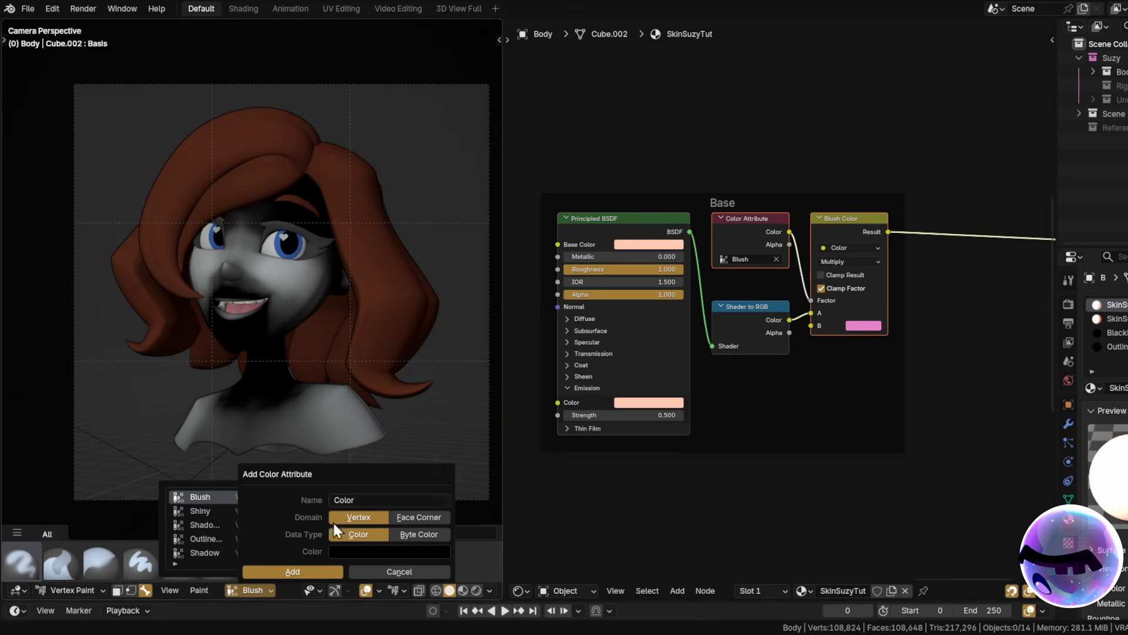
{"action": "left_click", "coordinate": [322, 573]}
Paint white over the chest, neck, chin, face, forehead, temple and ear on the temporary layer.
{"action": "scroll", "coordinate": [338, 315], "scroll_direction": "up", "scroll_amount": 5}
{"action": "mouse_move", "coordinate": [381, 399]}
{"action": "left_mouse_down"}
{"action": "mouse_move", "coordinate": [330, 378]}
{"action": "mouse_move", "coordinate": [239, 270]}
{"action": "mouse_move", "coordinate": [290, 164]}
{"action": "mouse_move", "coordinate": [267, 94]}
{"action": "left_mouse_up"}
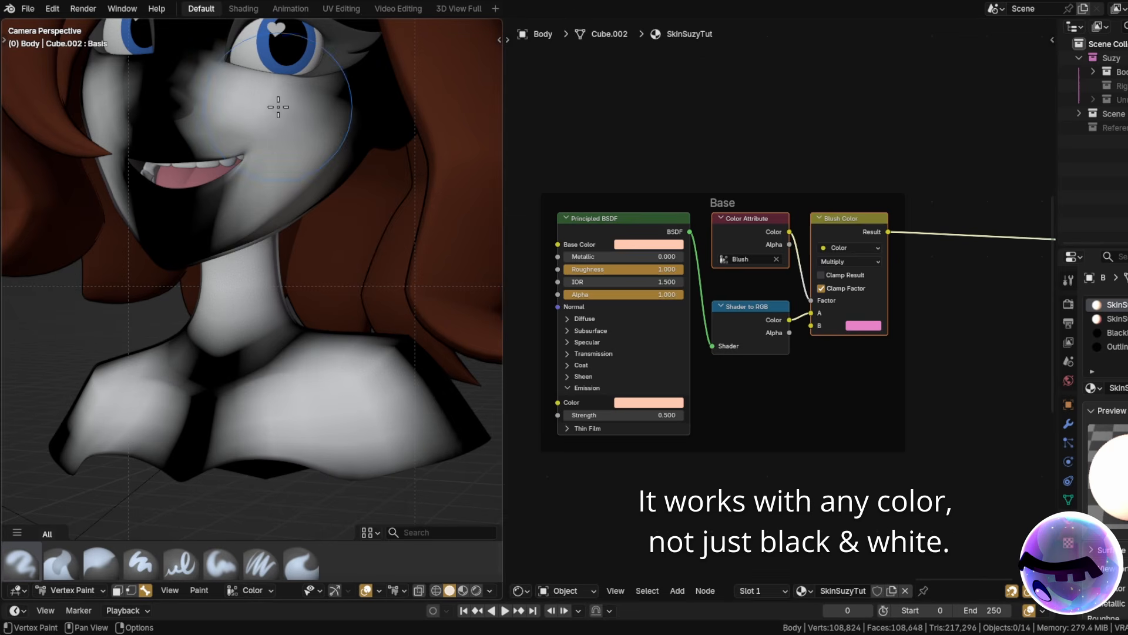
{"action": "scroll", "coordinate": [751, 229], "scroll_direction": "up", "scroll_amount": 2}
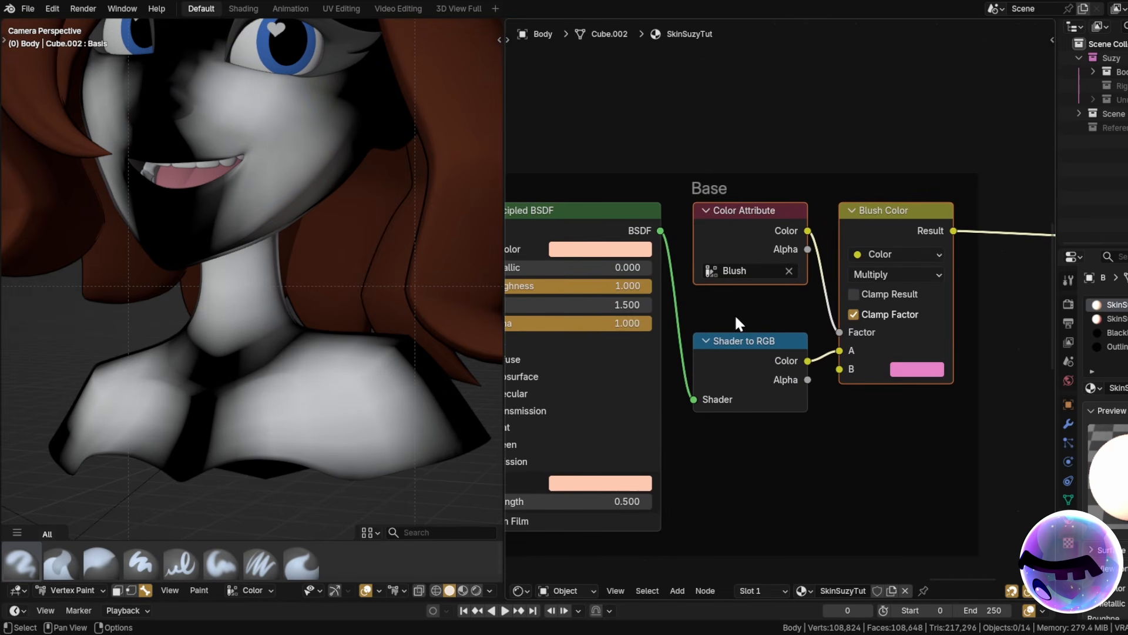
{"action": "scroll", "coordinate": [235, 329], "scroll_direction": "down", "scroll_amount": 5}
{"action": "middle_click_drag", "start_coordinate": [283, 307], "coordinate": [306, 410], "text": "shift"}
{"action": "scroll", "coordinate": [263, 203], "scroll_direction": "up", "scroll_amount": 6}
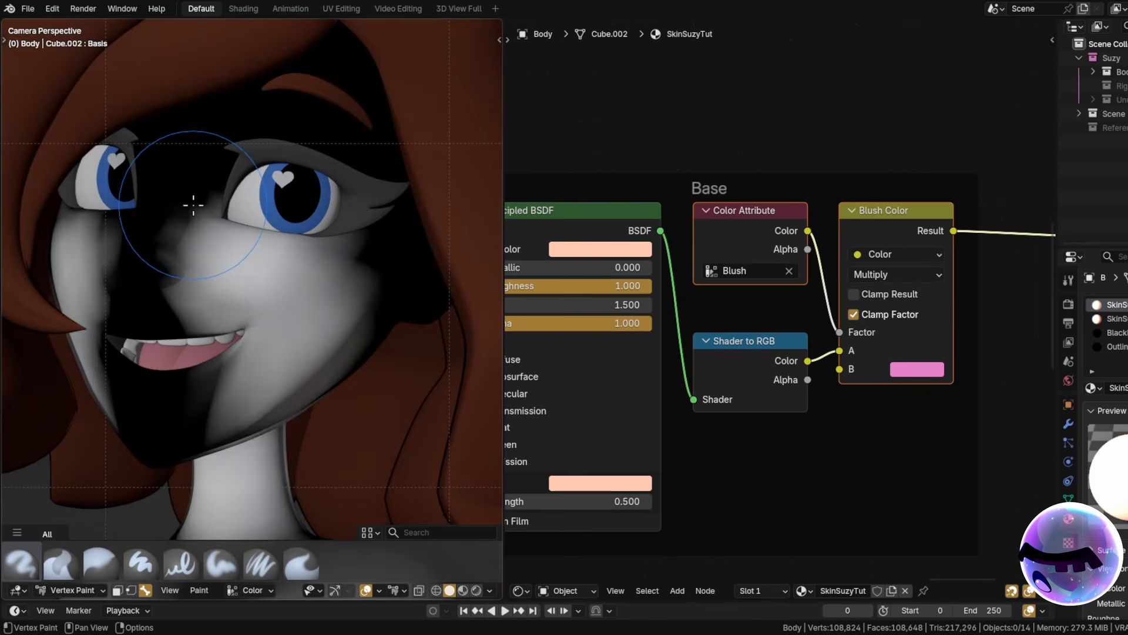
{"action": "mouse_move", "coordinate": [193, 206]}
{"action": "left_mouse_down"}
{"action": "mouse_move", "coordinate": [267, 138]}
{"action": "mouse_move", "coordinate": [415, 315]}
{"action": "mouse_move", "coordinate": [346, 343]}
{"action": "left_mouse_up"}
{"action": "middle_click_drag", "start_coordinate": [363, 386], "coordinate": [375, 280], "text": "shift"}
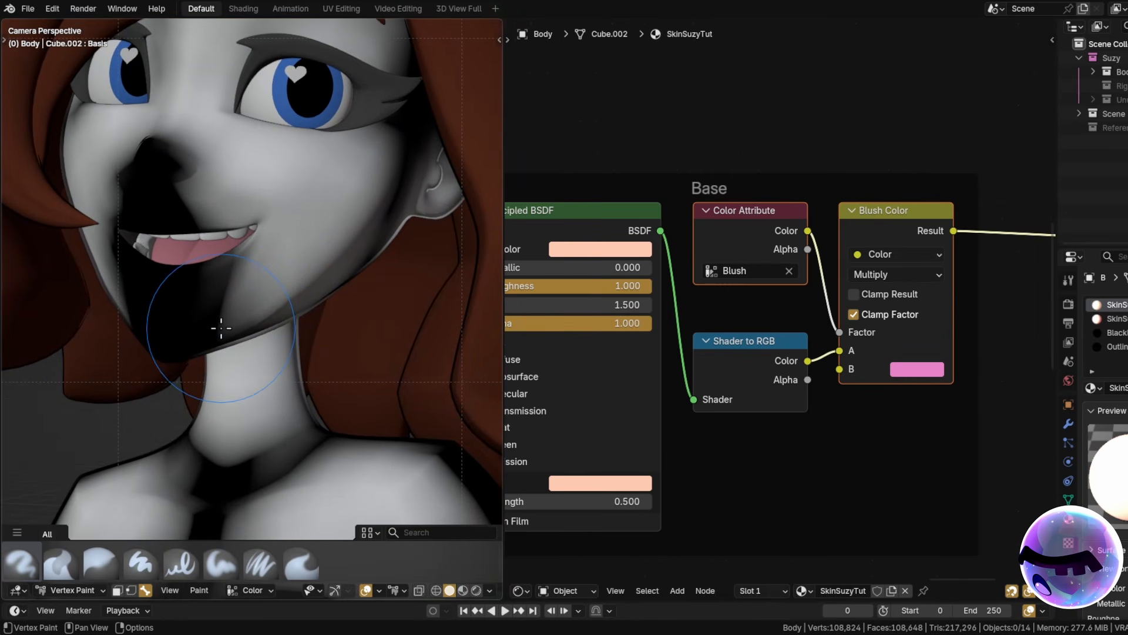
{"action": "mouse_move", "coordinate": [221, 327]}
{"action": "left_mouse_down"}
{"action": "mouse_move", "coordinate": [257, 372]}
{"action": "mouse_move", "coordinate": [292, 387]}
{"action": "left_mouse_up"}
{"action": "middle_click_drag", "start_coordinate": [287, 417], "coordinate": [269, 253], "text": "shift"}
{"action": "left_click_drag", "start_coordinate": [255, 291], "coordinate": [237, 290]}
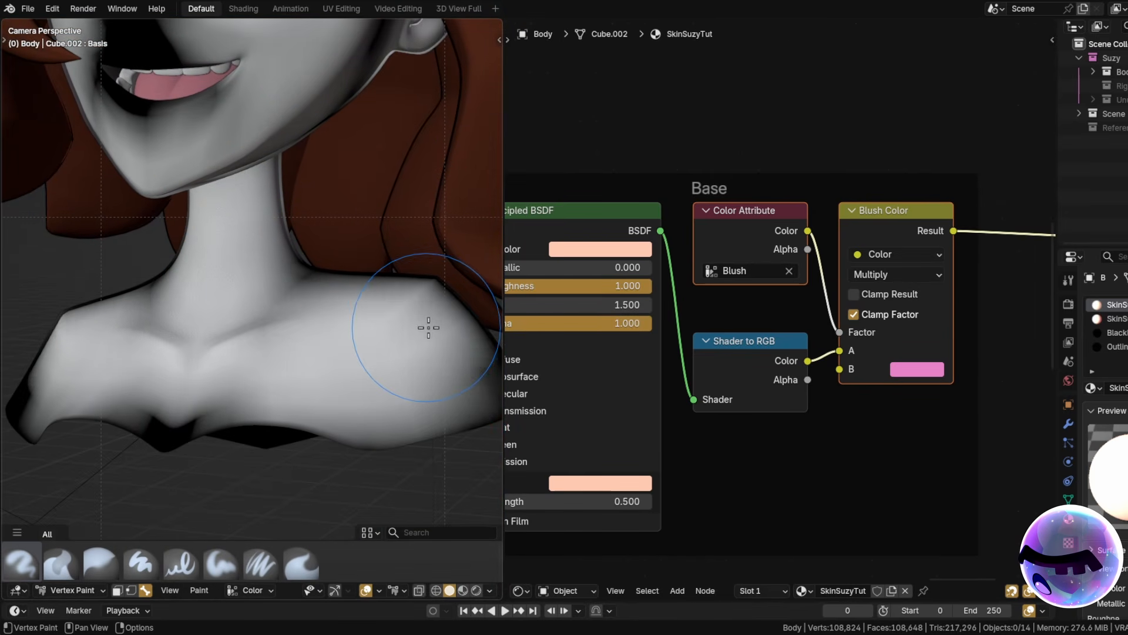
{"action": "scroll", "coordinate": [411, 423], "scroll_direction": "down", "scroll_amount": 6}
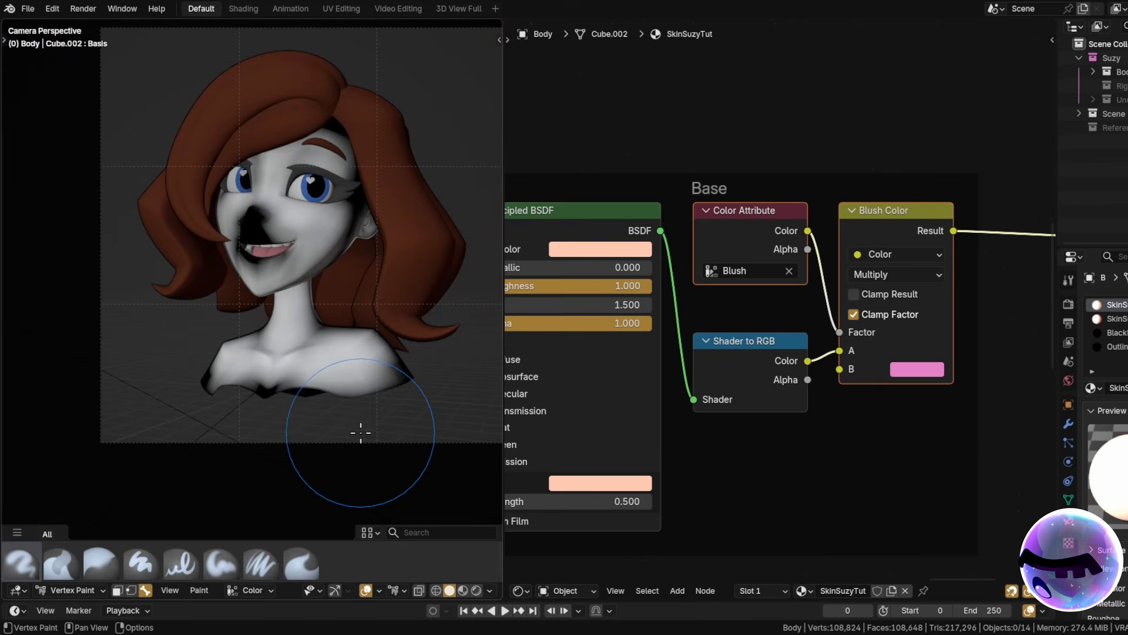
Delete the temporary Color attribute and make Blush the active colour attribute again.
{"action": "left_click", "coordinate": [258, 591]}
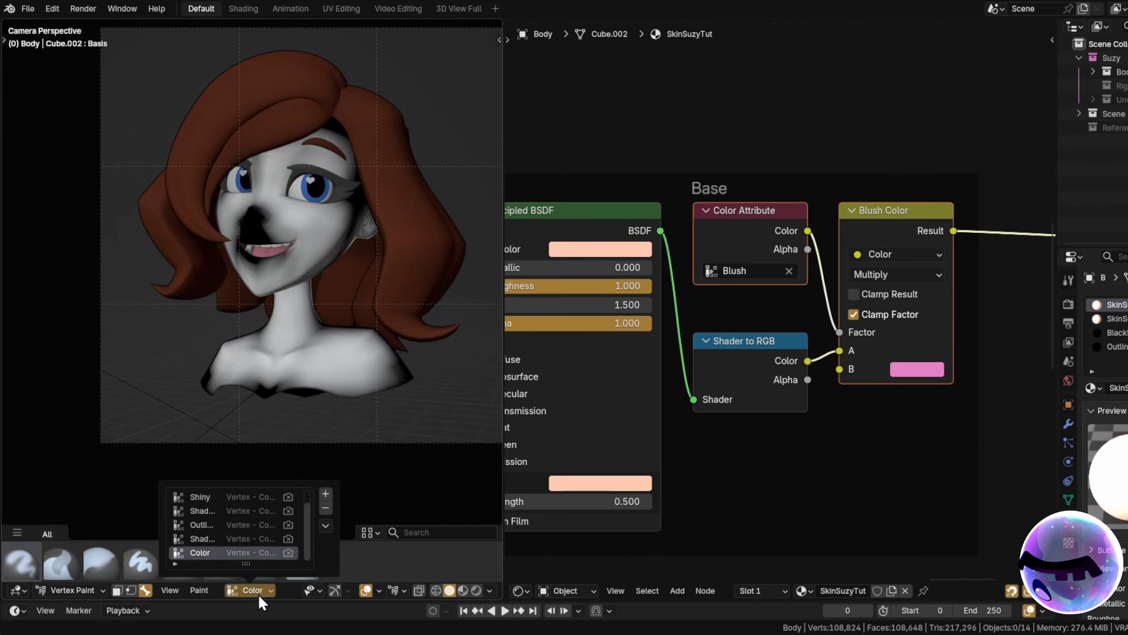
{"action": "left_click", "coordinate": [326, 508]}
{"action": "left_click", "coordinate": [210, 513]}
{"action": "left_click", "coordinate": [202, 522]}
{"action": "left_click", "coordinate": [204, 500]}
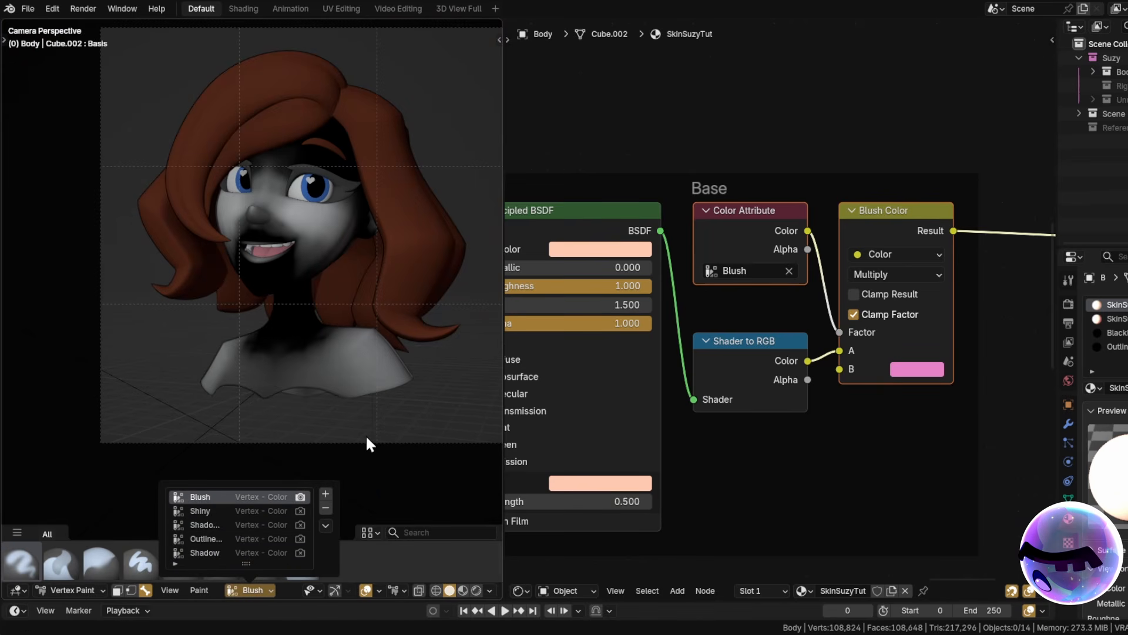
In Rendered shading, paint extra pink blush on the right cheek and the shoulder.
{"action": "left_click", "coordinate": [476, 590]}
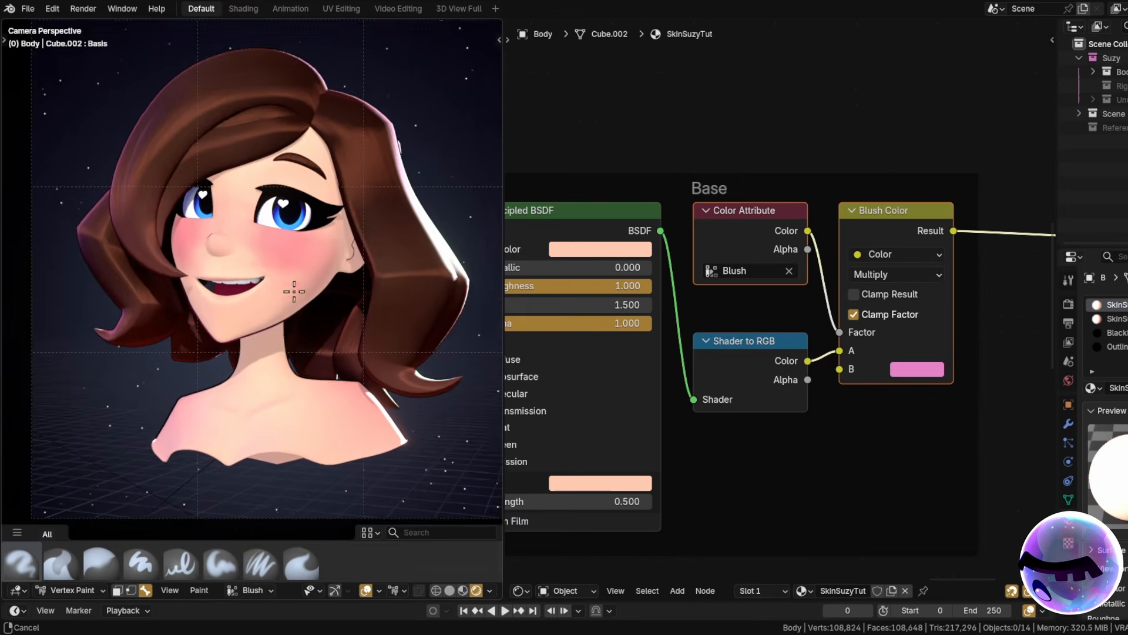
{"action": "scroll", "coordinate": [295, 290], "scroll_direction": "up", "scroll_amount": 4}
{"action": "scroll", "coordinate": [302, 264], "scroll_direction": "up", "scroll_amount": 1}
{"action": "left_click_drag", "start_coordinate": [320, 267], "coordinate": [331, 283]}
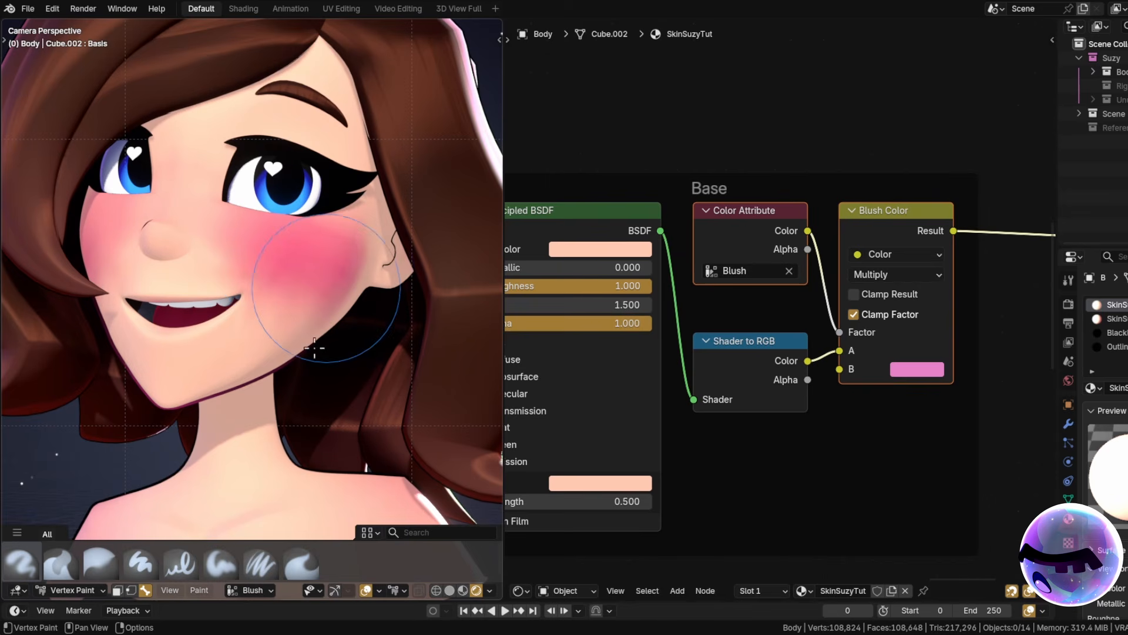
{"action": "middle_click_drag", "start_coordinate": [350, 442], "coordinate": [329, 288], "text": "shift"}
{"action": "mouse_move", "coordinate": [371, 372]}
{"action": "left_mouse_down"}
{"action": "mouse_move", "coordinate": [390, 385]}
{"action": "mouse_move", "coordinate": [365, 365]}
{"action": "left_mouse_up"}
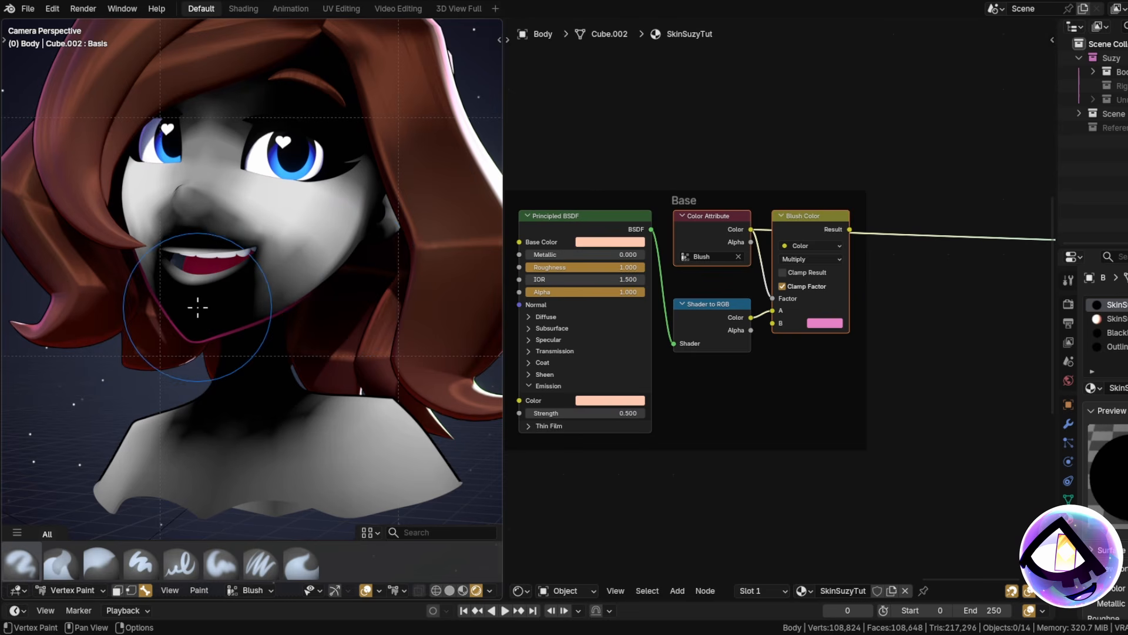
Retune the Blush Color node's swatch hue, saturation and brightness back toward pink.
{"action": "scroll", "coordinate": [764, 403], "scroll_direction": "up", "scroll_amount": 3}
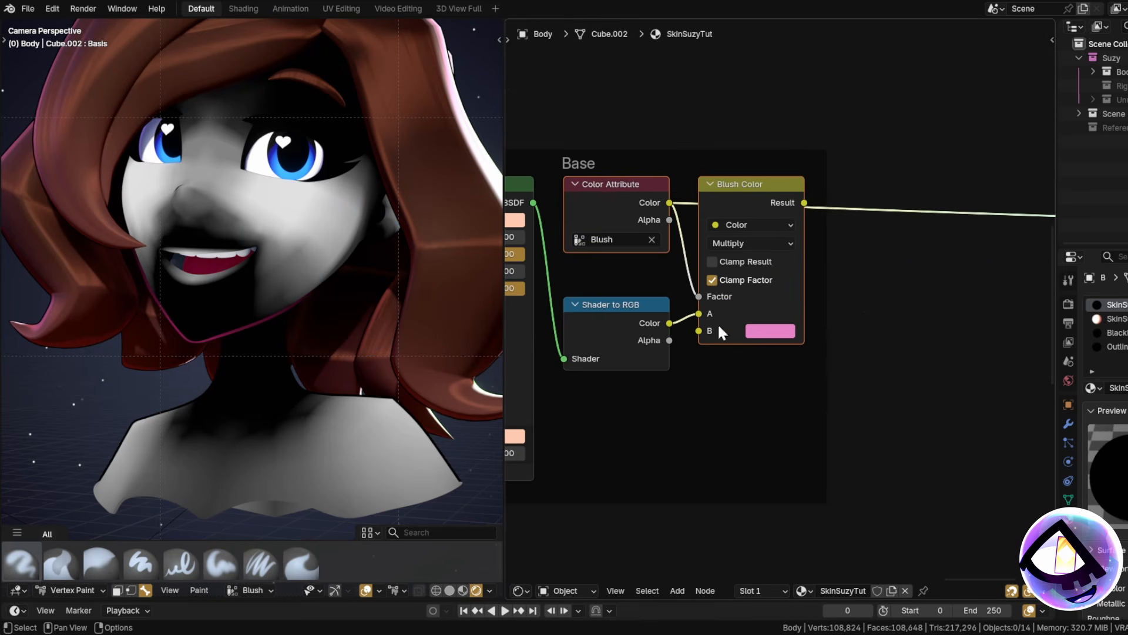
{"action": "scroll", "coordinate": [696, 338], "scroll_direction": "up", "scroll_amount": 1}
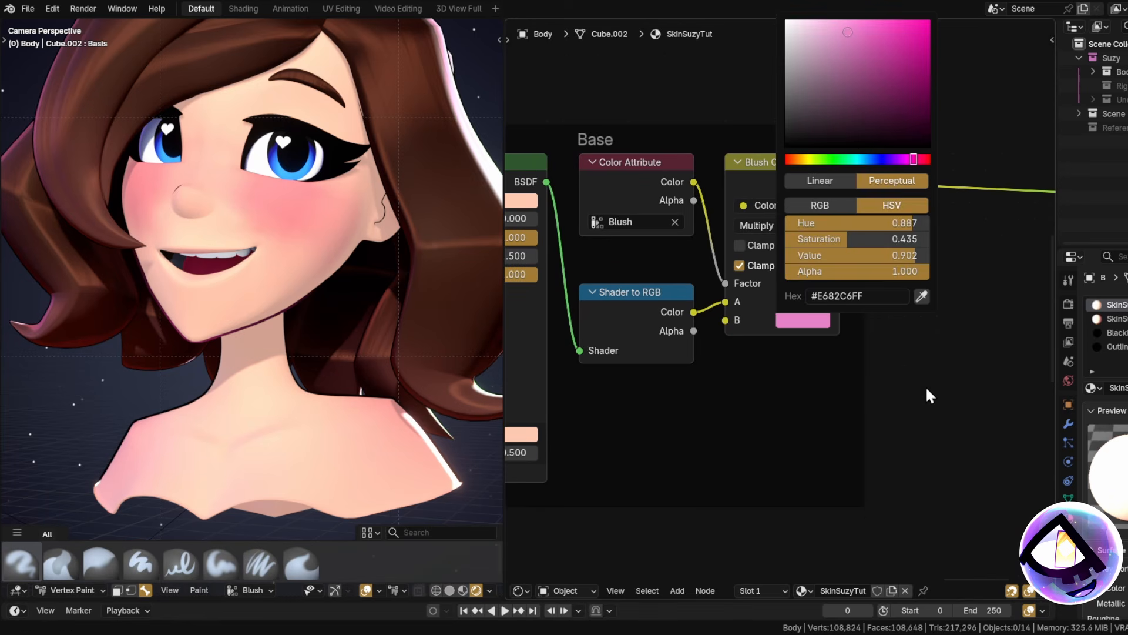
{"action": "left_click", "coordinate": [795, 318]}
{"action": "left_click", "coordinate": [827, 159]}
{"action": "left_click_drag", "start_coordinate": [871, 58], "coordinate": [928, 23]}
{"action": "left_click_drag", "start_coordinate": [920, 163], "coordinate": [899, 159]}
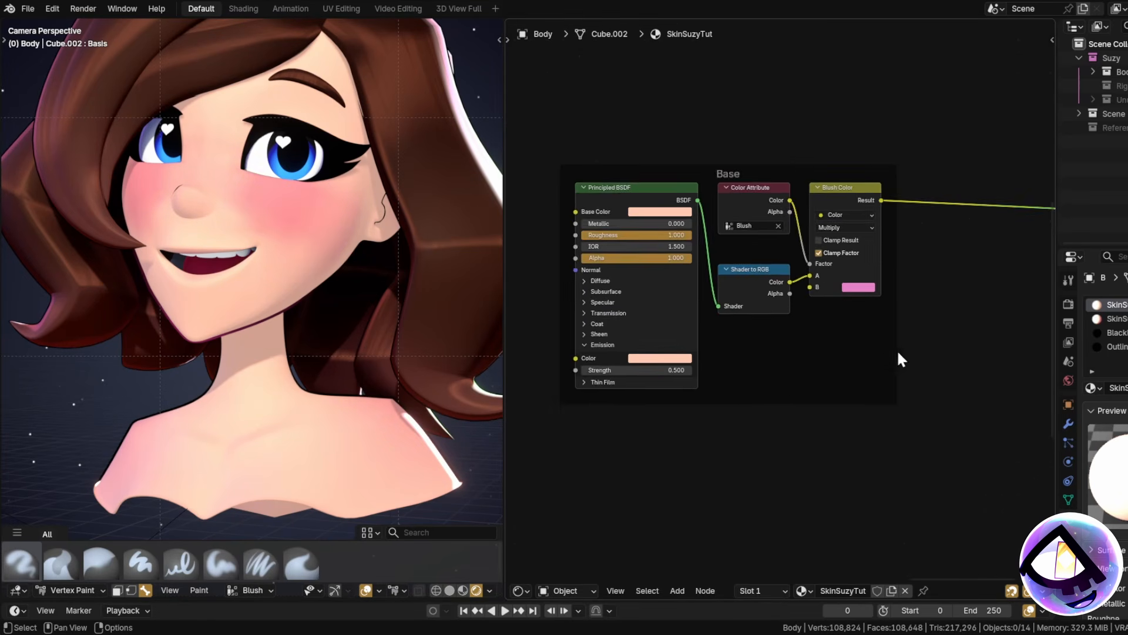
Move the Image Texture and Texture Color nodes into the Base frame under Blush Color.
{"action": "middle_click_drag", "start_coordinate": [777, 397], "coordinate": [876, 370]}
{"action": "scroll", "coordinate": [676, 330], "scroll_direction": "down", "scroll_amount": 6}
{"action": "middle_click_drag", "start_coordinate": [599, 309], "coordinate": [737, 275]}
{"action": "scroll", "coordinate": [647, 206], "scroll_direction": "down", "scroll_amount": 6}
{"action": "middle_click_drag", "start_coordinate": [598, 163], "coordinate": [864, 374]}
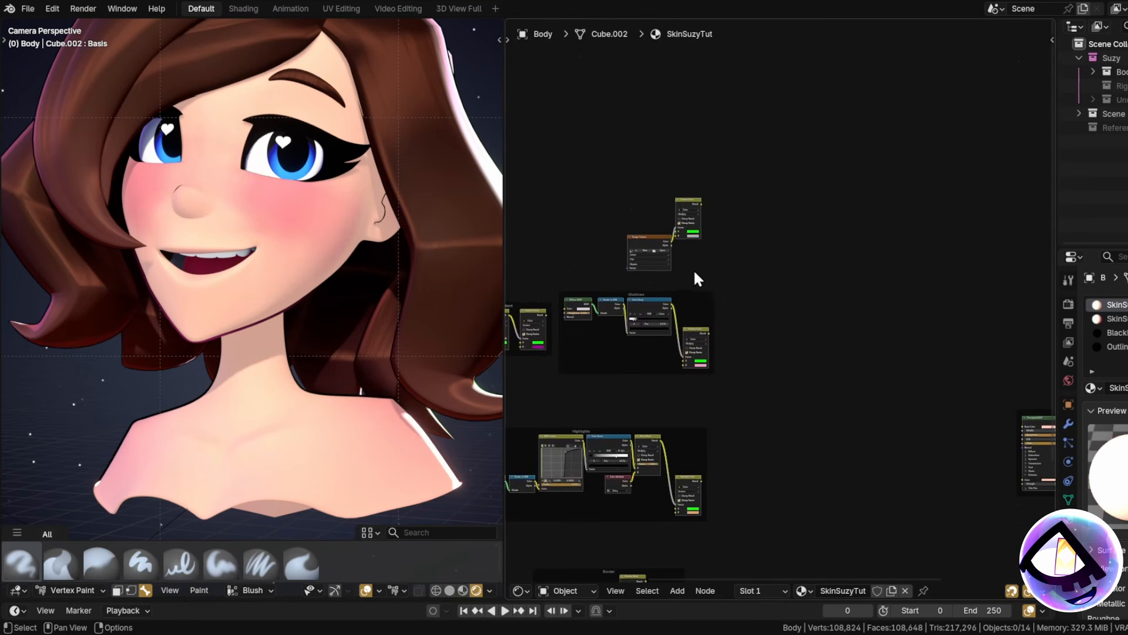
{"action": "scroll", "coordinate": [699, 269], "scroll_direction": "up", "scroll_amount": 5}
{"action": "left_click_drag", "start_coordinate": [549, 150], "coordinate": [669, 250]}
{"action": "middle_click_drag", "start_coordinate": [670, 250], "coordinate": [640, 197]}
{"action": "left_click_drag", "start_coordinate": [607, 188], "coordinate": [1015, 423]}
{"action": "middle_click_drag", "start_coordinate": [999, 423], "coordinate": [688, 268]}
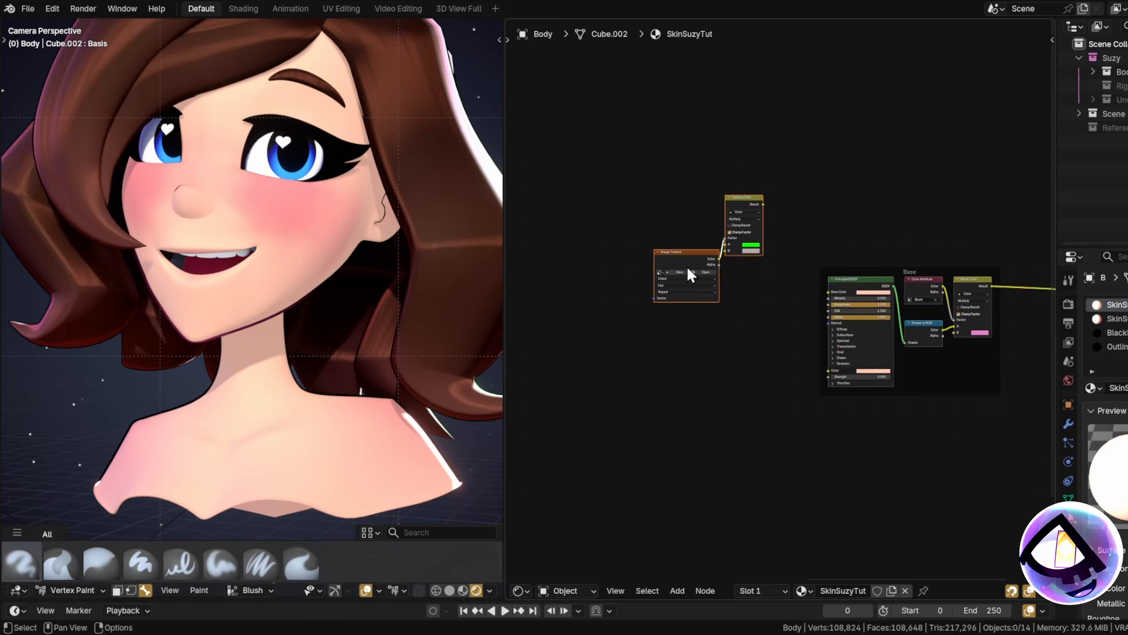
{"action": "left_click_drag", "start_coordinate": [688, 270], "coordinate": [927, 388]}
{"action": "middle_click_drag", "start_coordinate": [928, 388], "coordinate": [810, 390]}
{"action": "scroll", "coordinate": [809, 389], "scroll_direction": "up", "scroll_amount": 2}
{"action": "left_click_drag", "start_coordinate": [826, 376], "coordinate": [898, 356]}
Chain Blush Color into Texture Color's A, then to the output, loading the SierraFreckles image.
{"action": "scroll", "coordinate": [899, 357], "scroll_direction": "up", "scroll_amount": 6}
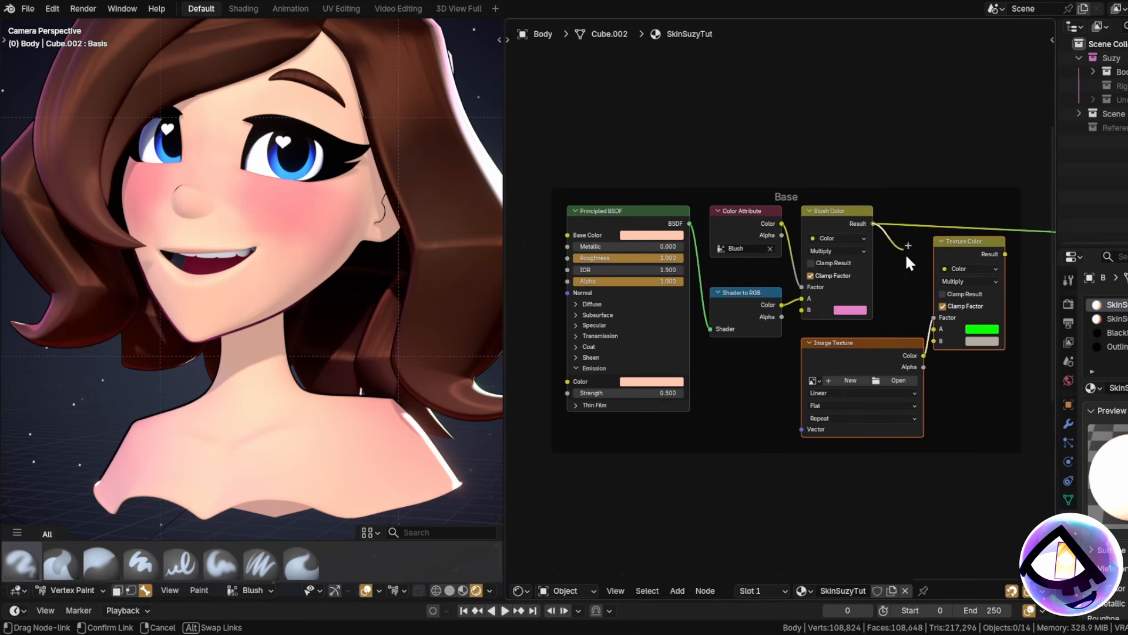
{"action": "left_click_drag", "start_coordinate": [906, 256], "coordinate": [935, 329]}
{"action": "middle_click_drag", "start_coordinate": [931, 379], "coordinate": [810, 384]}
{"action": "left_click_drag", "start_coordinate": [886, 258], "coordinate": [923, 356]}
{"action": "scroll", "coordinate": [710, 397], "scroll_direction": "up", "scroll_amount": 4}
{"action": "left_click", "coordinate": [745, 357]}
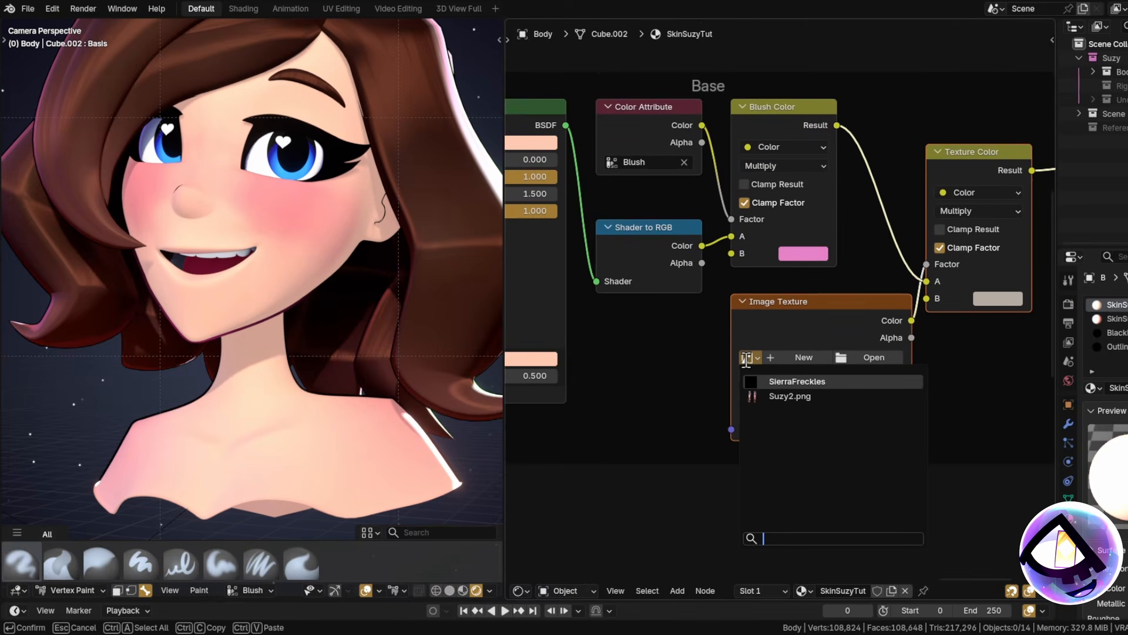
{"action": "left_click", "coordinate": [760, 386]}
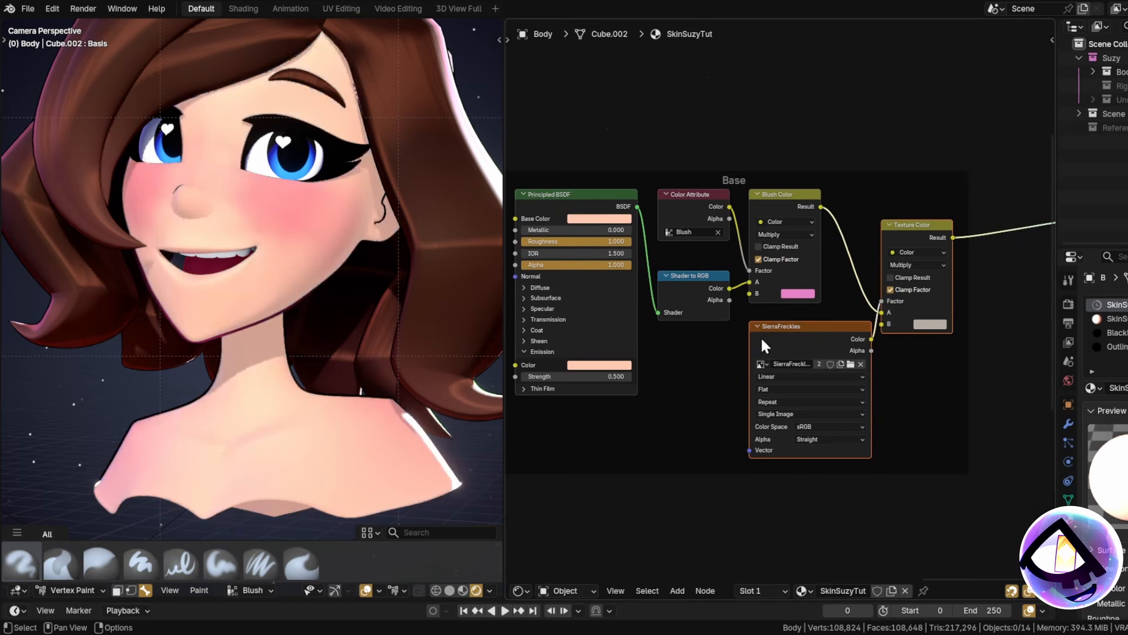
Preview SierraFreckles on the surface, then reconnect Texture Color, keeping Multiply blending.
{"action": "scroll", "coordinate": [679, 378], "scroll_direction": "down", "scroll_amount": 2}
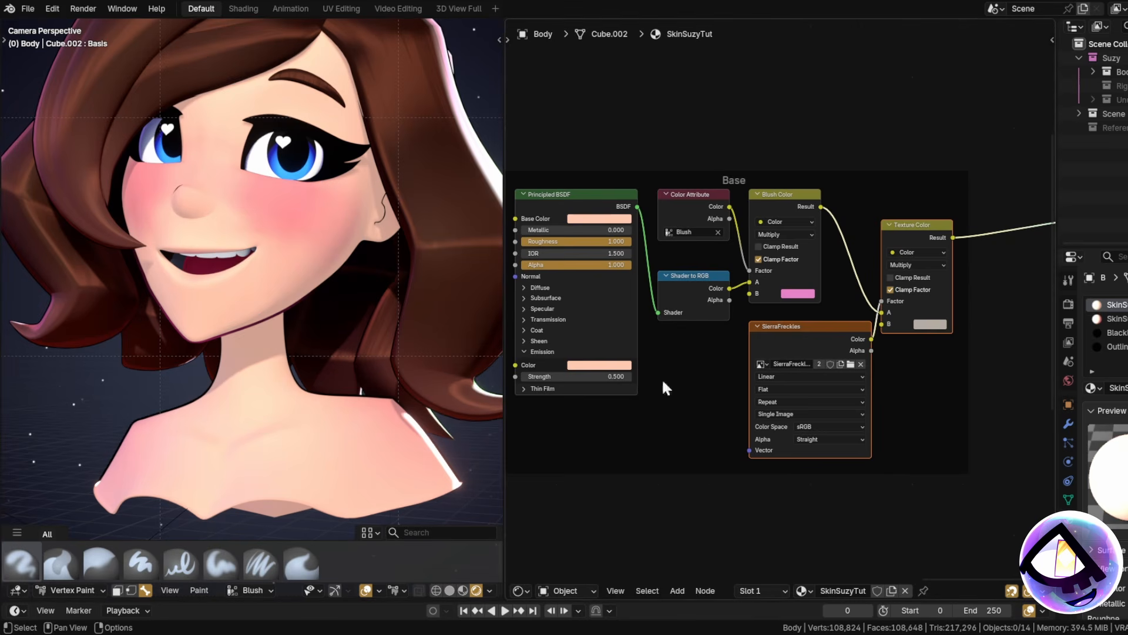
{"action": "middle_click_drag", "start_coordinate": [686, 396], "coordinate": [740, 394]}
{"action": "scroll", "coordinate": [870, 348], "scroll_direction": "down", "scroll_amount": 2}
{"action": "middle_click_drag", "start_coordinate": [876, 346], "coordinate": [785, 327]}
{"action": "scroll", "coordinate": [855, 317], "scroll_direction": "up", "scroll_amount": 5}
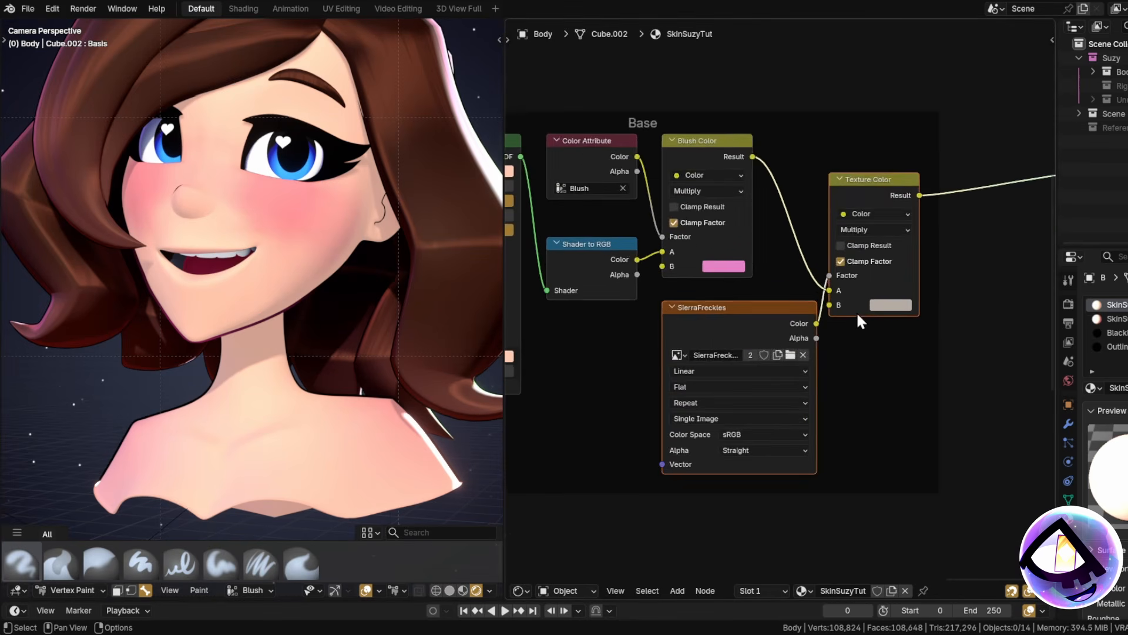
{"action": "scroll", "coordinate": [844, 363], "scroll_direction": "down", "scroll_amount": 2}
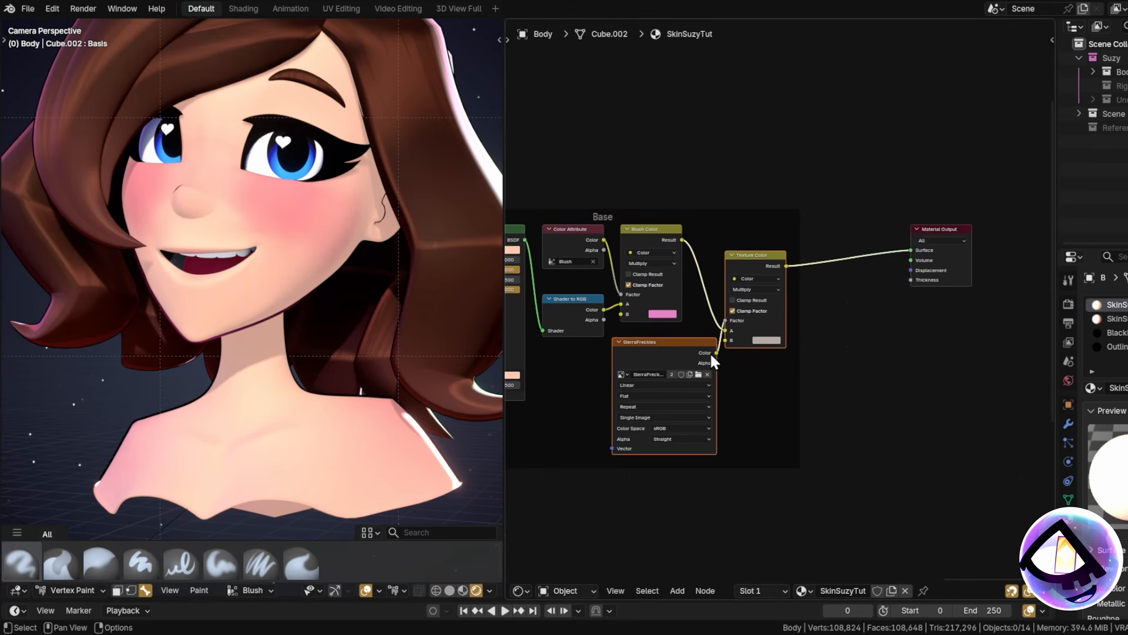
{"action": "left_click_drag", "start_coordinate": [928, 238], "coordinate": [911, 251]}
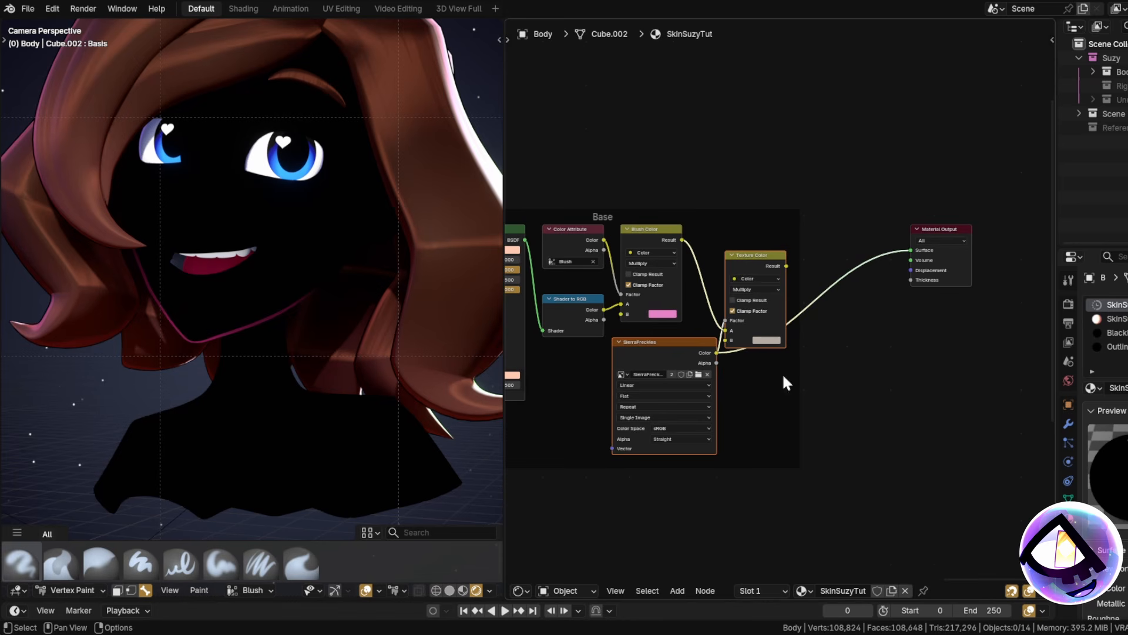
{"action": "left_click_drag", "start_coordinate": [923, 248], "coordinate": [921, 251]}
{"action": "middle_click_drag", "start_coordinate": [869, 386], "coordinate": [990, 360]}
{"action": "scroll", "coordinate": [935, 335], "scroll_direction": "up", "scroll_amount": 6}
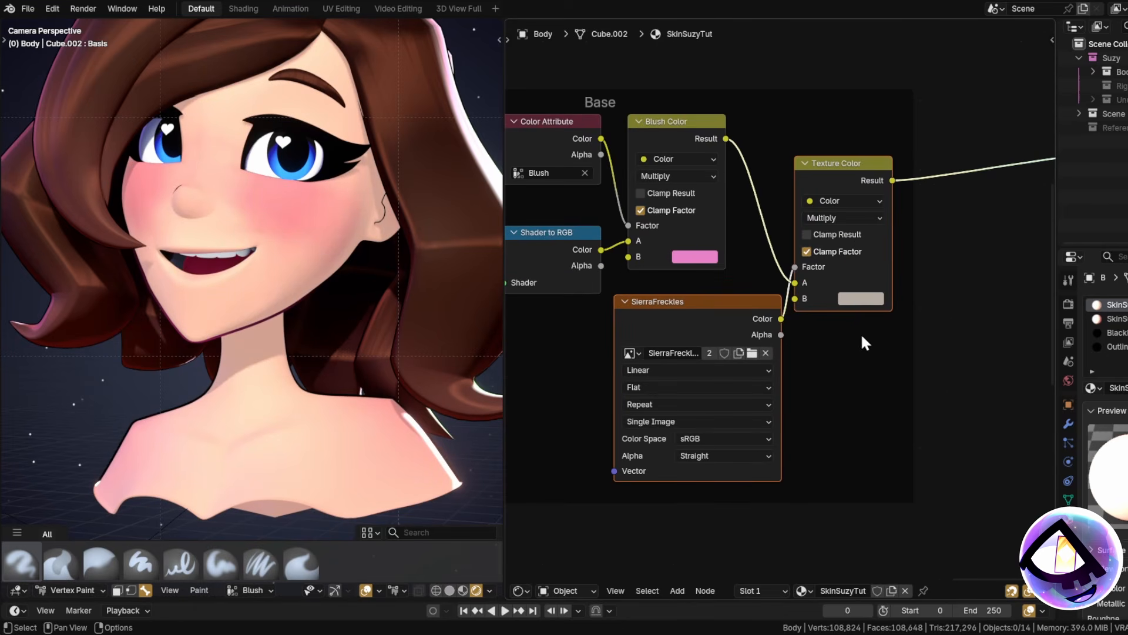
{"action": "left_click", "coordinate": [843, 217]}
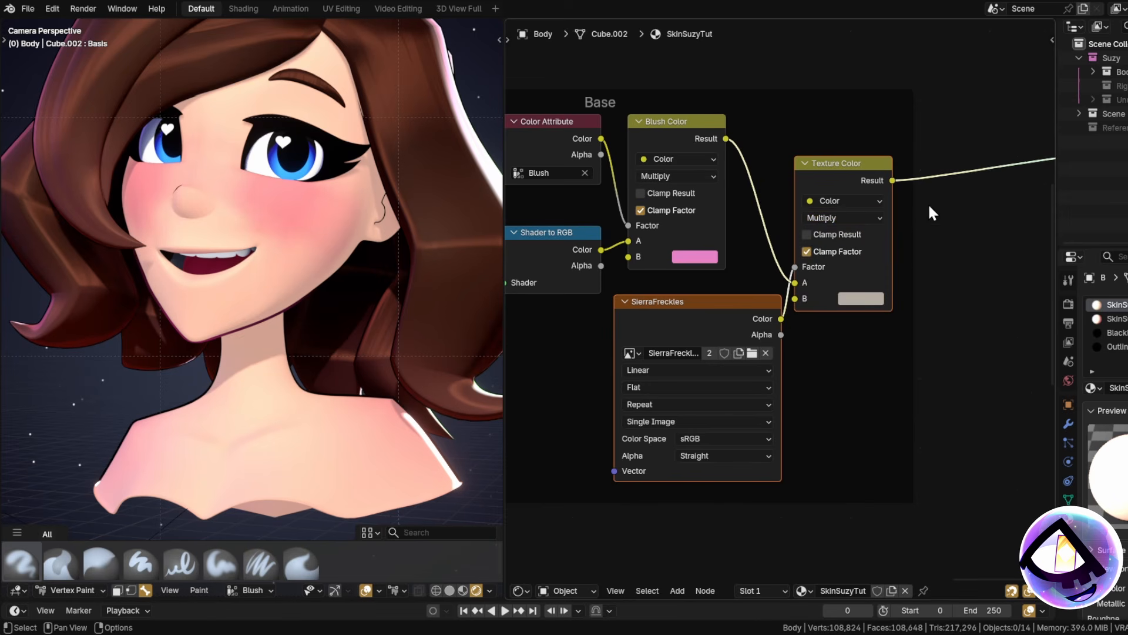
{"action": "middle_click_drag", "start_coordinate": [852, 309], "coordinate": [900, 376]}
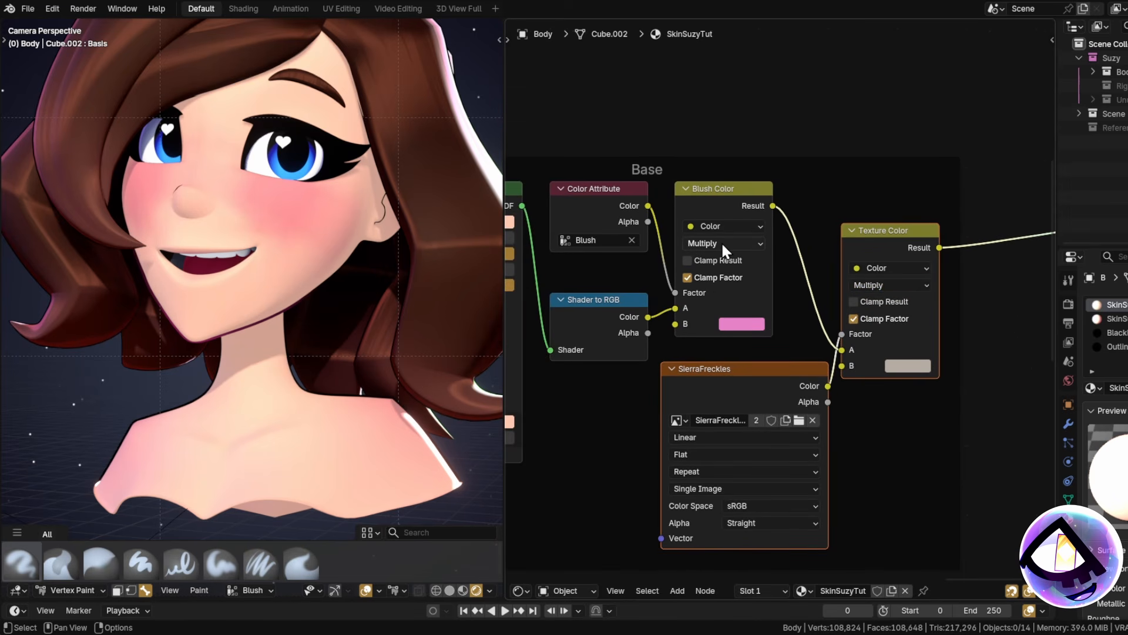
Shift the freckle texture nodes left and rewire the Base group's colour link.
{"action": "left_click_drag", "start_coordinate": [852, 310], "coordinate": [690, 215]}
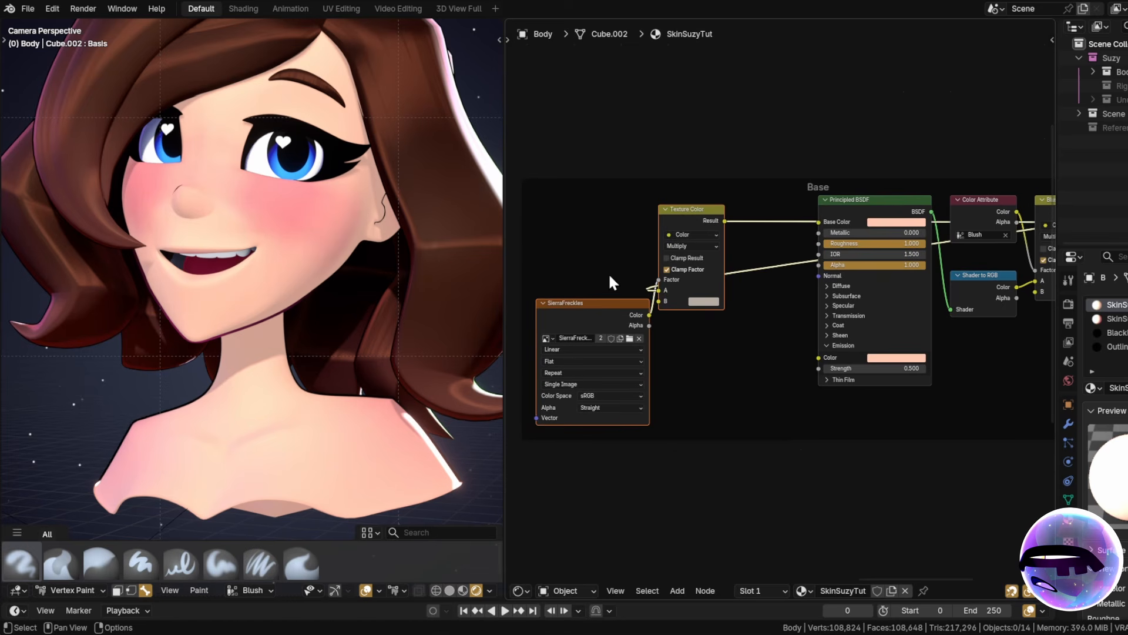
{"action": "left_click_drag", "start_coordinate": [622, 329], "coordinate": [651, 384]}
{"action": "left_click_drag", "start_coordinate": [766, 224], "coordinate": [787, 416]}
{"action": "middle_click_drag", "start_coordinate": [959, 428], "coordinate": [871, 399]}
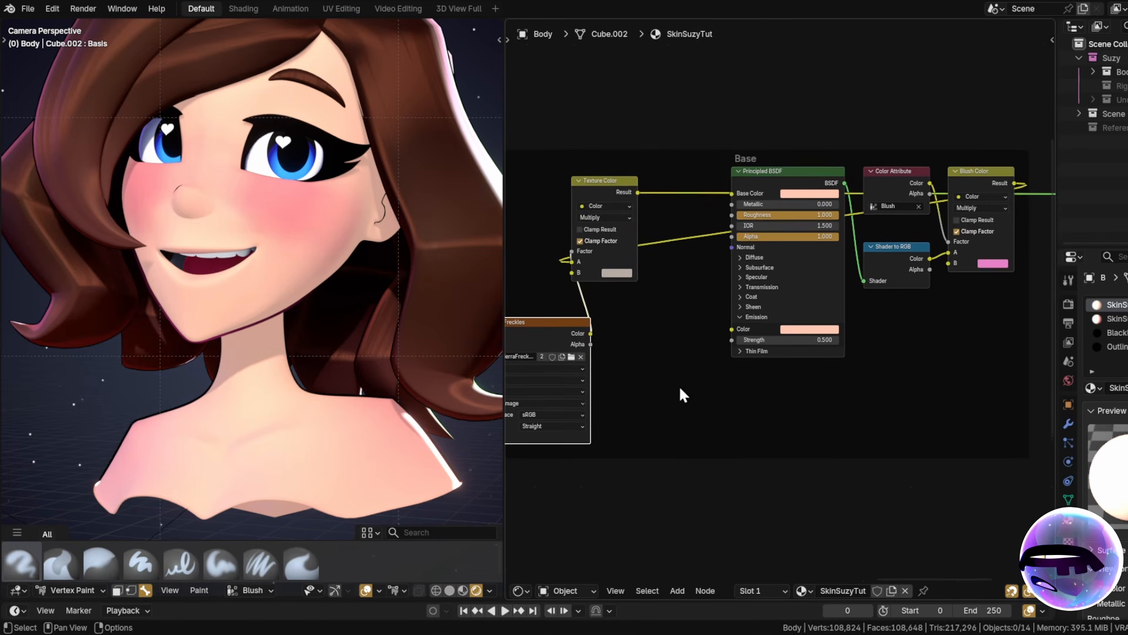
{"action": "left_click_drag", "start_coordinate": [676, 388], "coordinate": [567, 278]}
{"action": "scroll", "coordinate": [656, 320], "scroll_direction": "down", "scroll_amount": 2}
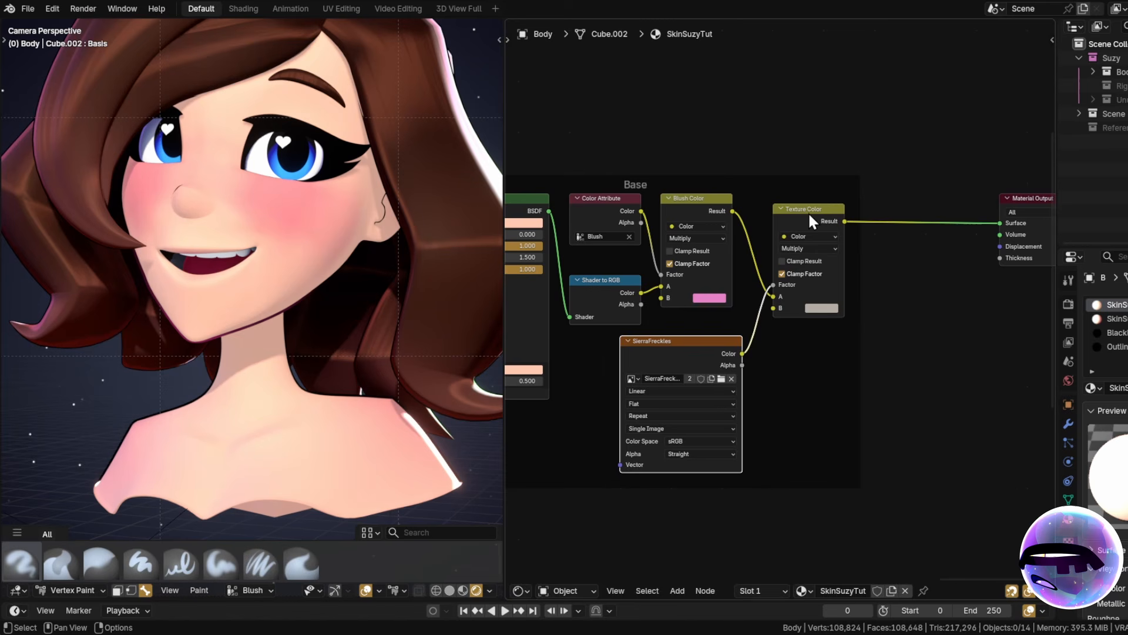
{"action": "left_click_drag", "start_coordinate": [809, 213], "coordinate": [811, 190]}
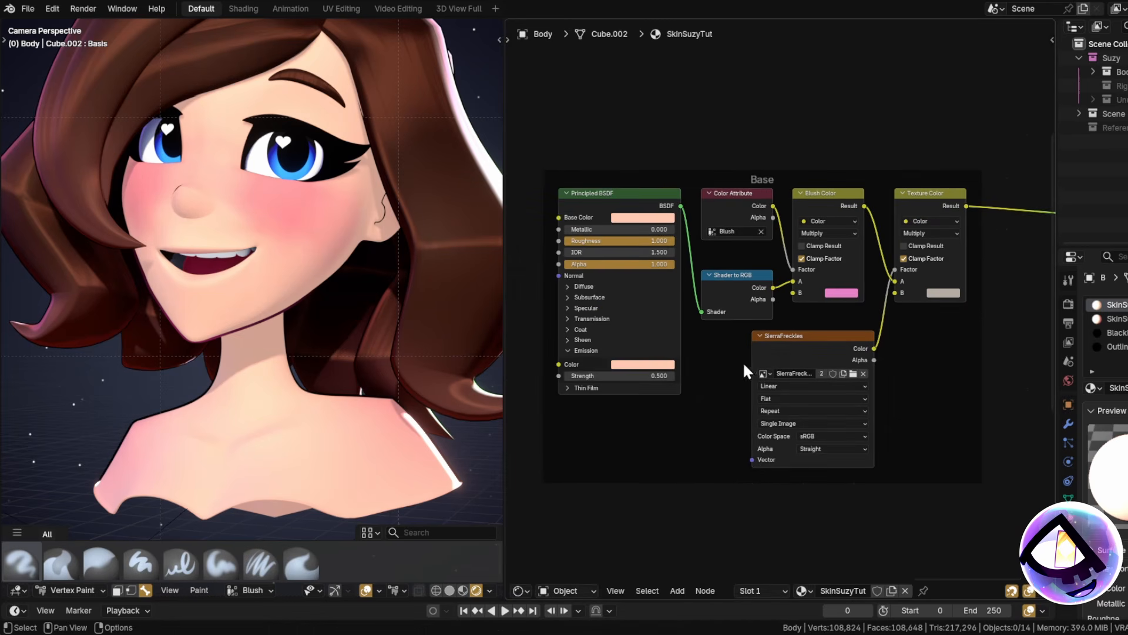
Place the Shadows group directly above the Base group and deselect it.
{"action": "scroll", "coordinate": [744, 365], "scroll_direction": "down", "scroll_amount": 2}
{"action": "middle_click_drag", "start_coordinate": [911, 302], "coordinate": [876, 294]}
{"action": "scroll", "coordinate": [888, 354], "scroll_direction": "down", "scroll_amount": 1}
{"action": "scroll", "coordinate": [806, 348], "scroll_direction": "down", "scroll_amount": 1}
{"action": "middle_click_drag", "start_coordinate": [529, 312], "coordinate": [865, 313]}
{"action": "scroll", "coordinate": [771, 218], "scroll_direction": "up", "scroll_amount": 1}
{"action": "left_click_drag", "start_coordinate": [725, 184], "coordinate": [1050, 186]}
{"action": "middle_click_drag", "start_coordinate": [974, 198], "coordinate": [722, 228]}
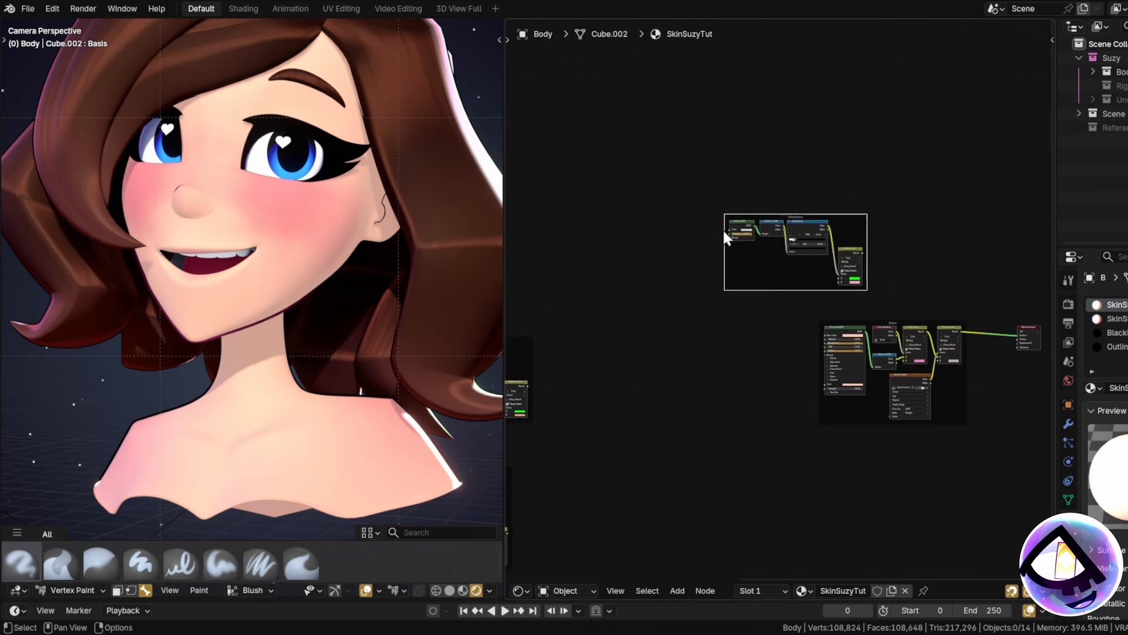
{"action": "left_click_drag", "start_coordinate": [803, 214], "coordinate": [939, 227]}
{"action": "middle_click_drag", "start_coordinate": [952, 205], "coordinate": [881, 185]}
{"action": "scroll", "coordinate": [884, 175], "scroll_direction": "up", "scroll_amount": 1}
{"action": "left_click", "coordinate": [884, 175]}
Centre the Shadows and Base groups and preview the shadow ramp on the skin.
{"action": "scroll", "coordinate": [896, 235], "scroll_direction": "up", "scroll_amount": 7}
{"action": "scroll", "coordinate": [916, 274], "scroll_direction": "up", "scroll_amount": 2}
{"action": "middle_click_drag", "start_coordinate": [908, 306], "coordinate": [867, 260]}
{"action": "scroll", "coordinate": [776, 232], "scroll_direction": "up", "scroll_amount": 3}
{"action": "scroll", "coordinate": [805, 160], "scroll_direction": "down", "scroll_amount": 2}
{"action": "left_click_drag", "start_coordinate": [819, 125], "coordinate": [951, 358]}
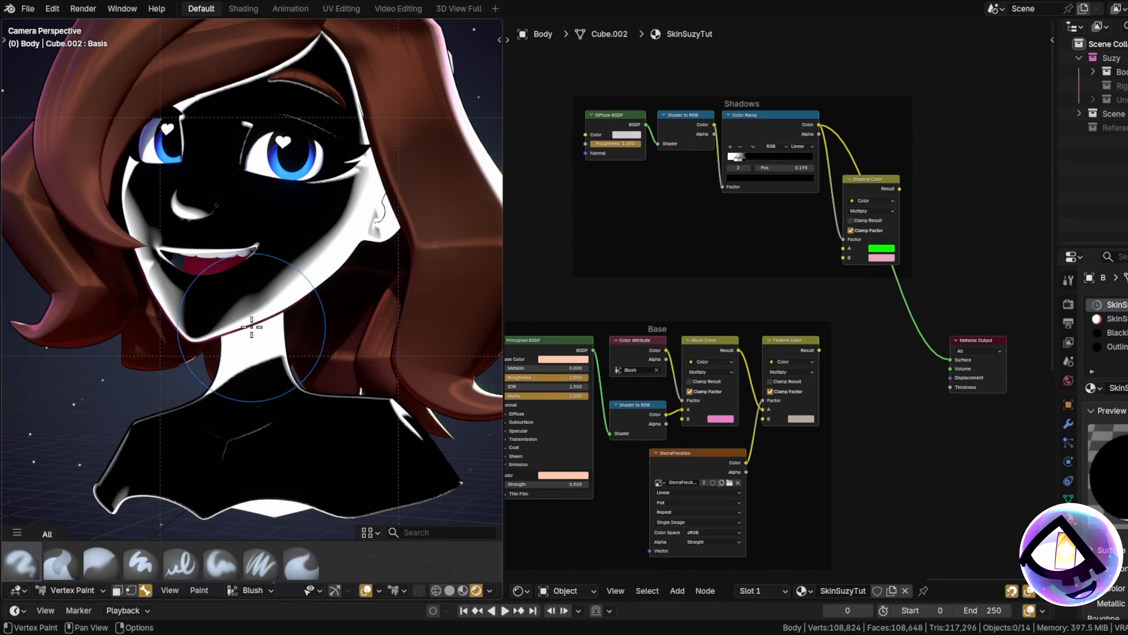
Select the Shadow Color node and frame the Shadows and Base groups together.
{"action": "scroll", "coordinate": [343, 287], "scroll_direction": "up", "scroll_amount": 1}
{"action": "scroll", "coordinate": [334, 267], "scroll_direction": "down", "scroll_amount": 1}
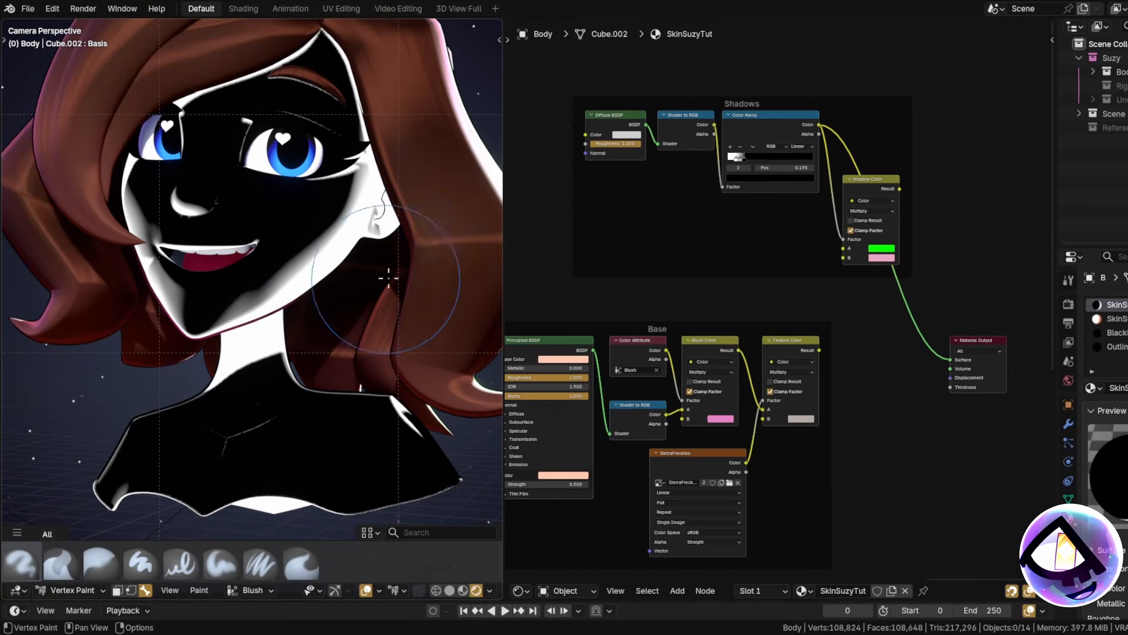
{"action": "scroll", "coordinate": [879, 203], "scroll_direction": "up", "scroll_amount": 1}
{"action": "left_click", "coordinate": [871, 188]}
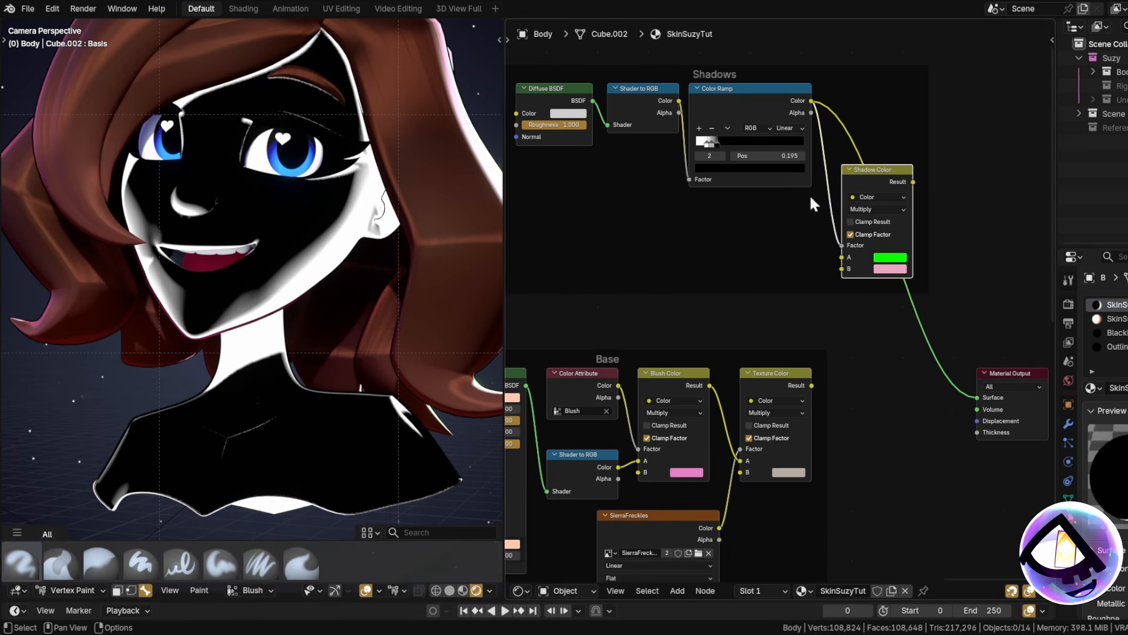
{"action": "middle_click_drag", "start_coordinate": [857, 375], "coordinate": [859, 337]}
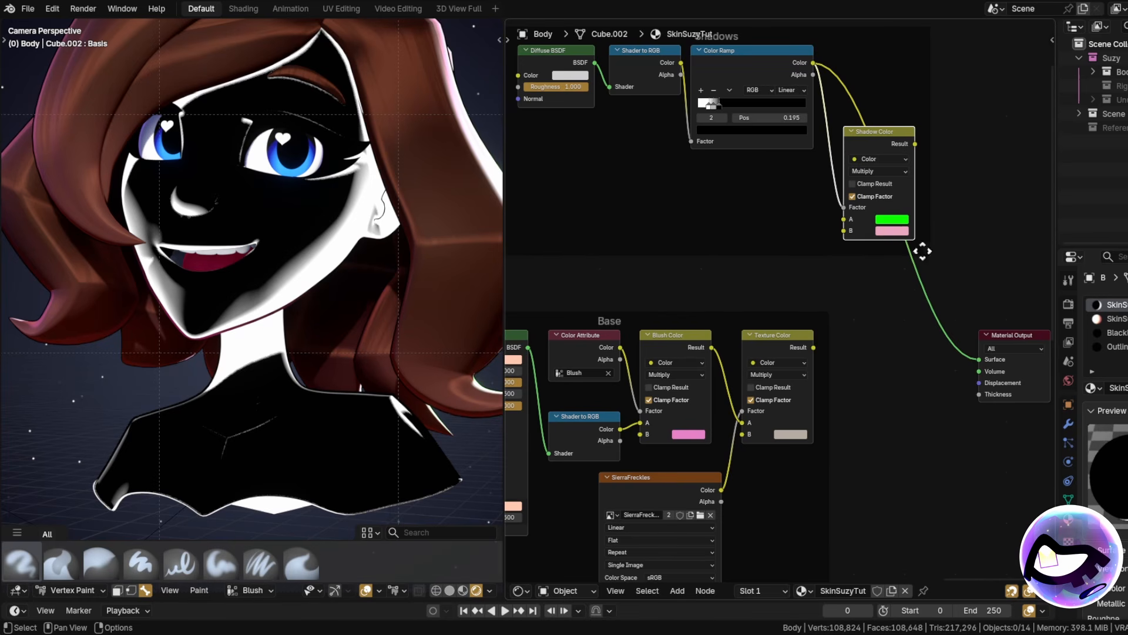
{"action": "middle_click_drag", "start_coordinate": [923, 251], "coordinate": [942, 293]}
{"action": "middle_click_drag", "start_coordinate": [602, 133], "coordinate": [649, 174]}
{"action": "scroll", "coordinate": [648, 174], "scroll_direction": "up", "scroll_amount": 3}
{"action": "middle_click_drag", "start_coordinate": [907, 211], "coordinate": [759, 103]}
{"action": "scroll", "coordinate": [759, 103], "scroll_direction": "down", "scroll_amount": 4}
{"action": "middle_click_drag", "start_coordinate": [858, 227], "coordinate": [858, 252]}
{"action": "middle_click_drag", "start_coordinate": [811, 165], "coordinate": [843, 199]}
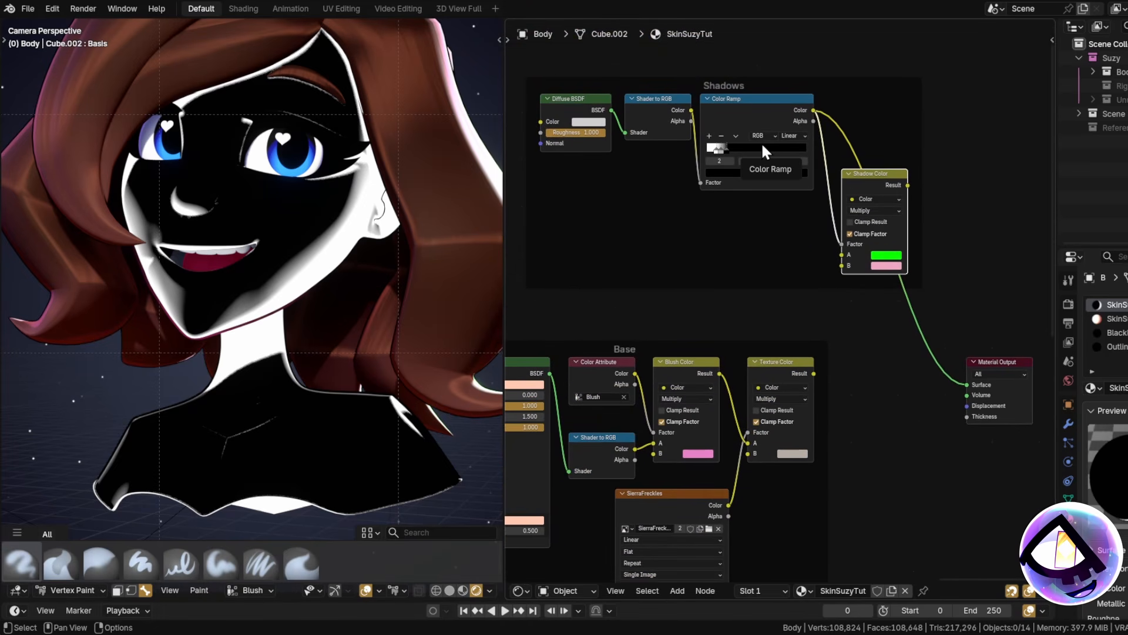
Link Texture Color into Shadow Color's A and Shadow Color's Result to Material Output Surface.
{"action": "left_click_drag", "start_coordinate": [813, 372], "coordinate": [848, 259]}
{"action": "left_click_drag", "start_coordinate": [908, 185], "coordinate": [968, 375]}
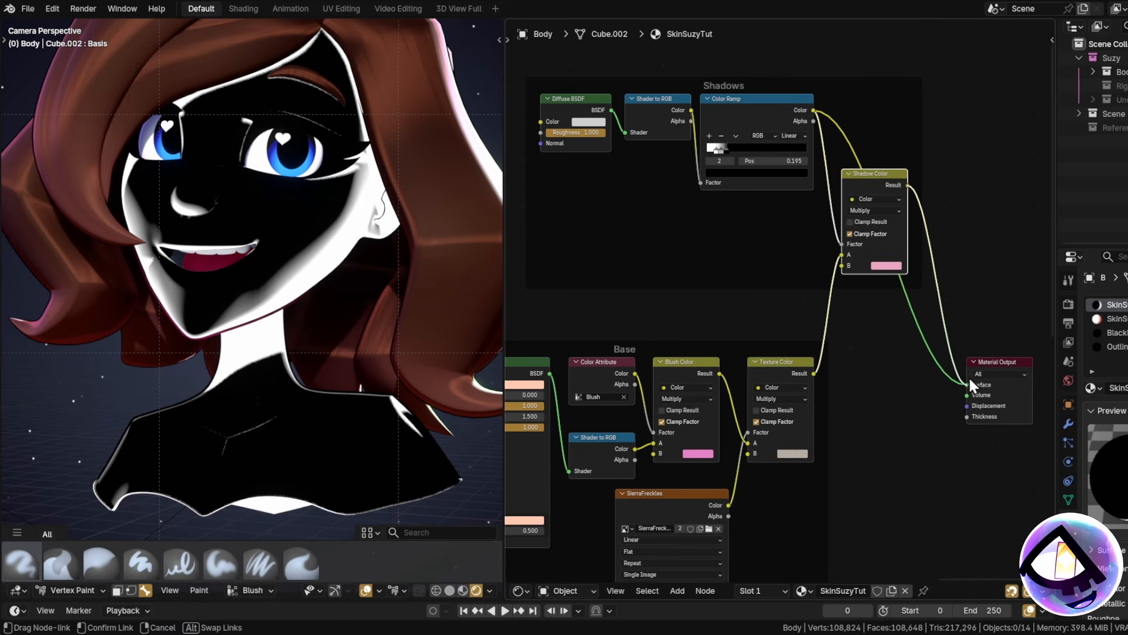
{"action": "left_click_drag", "start_coordinate": [989, 261], "coordinate": [985, 253]}
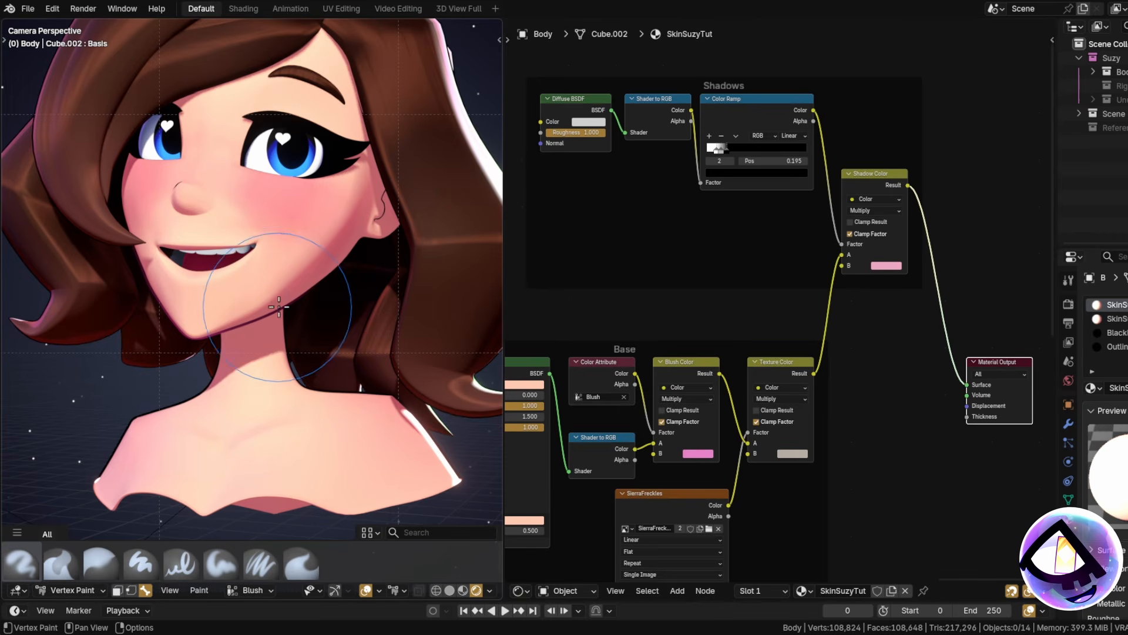
{"action": "middle_click_drag", "start_coordinate": [340, 272], "coordinate": [346, 239], "text": "shift"}
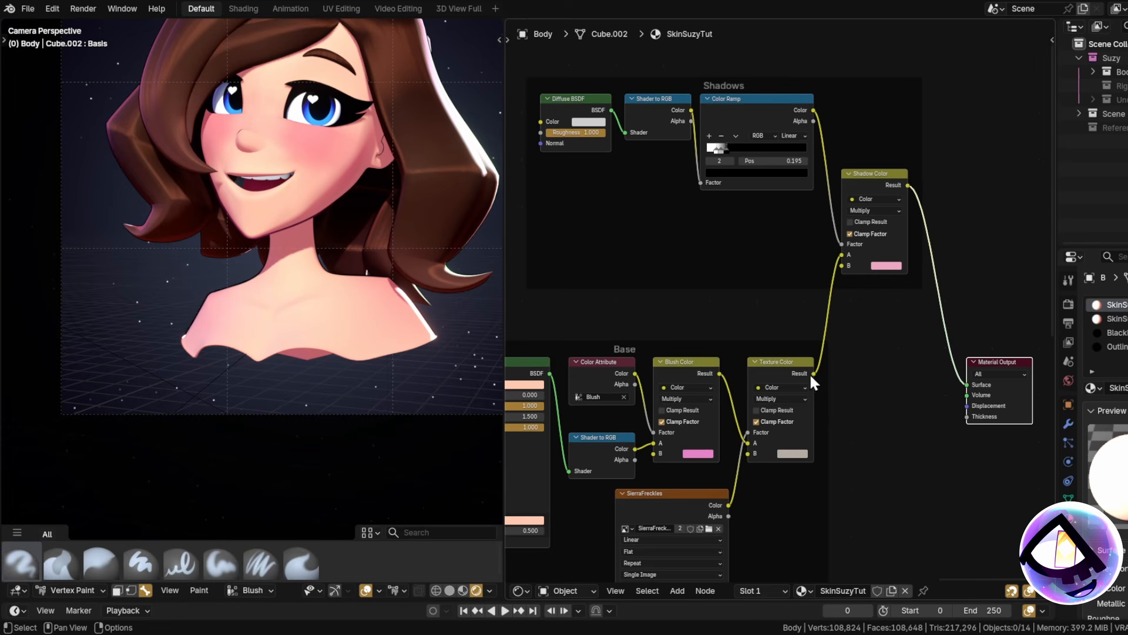
{"action": "left_click_drag", "start_coordinate": [813, 374], "coordinate": [947, 375]}
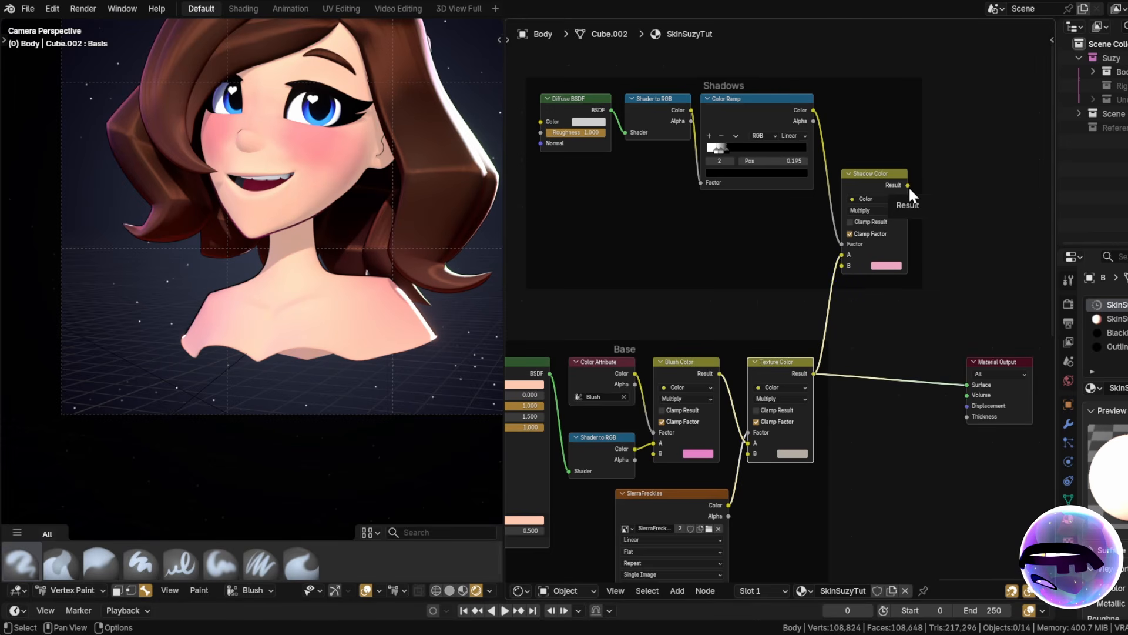
{"action": "left_click_drag", "start_coordinate": [908, 186], "coordinate": [967, 384]}
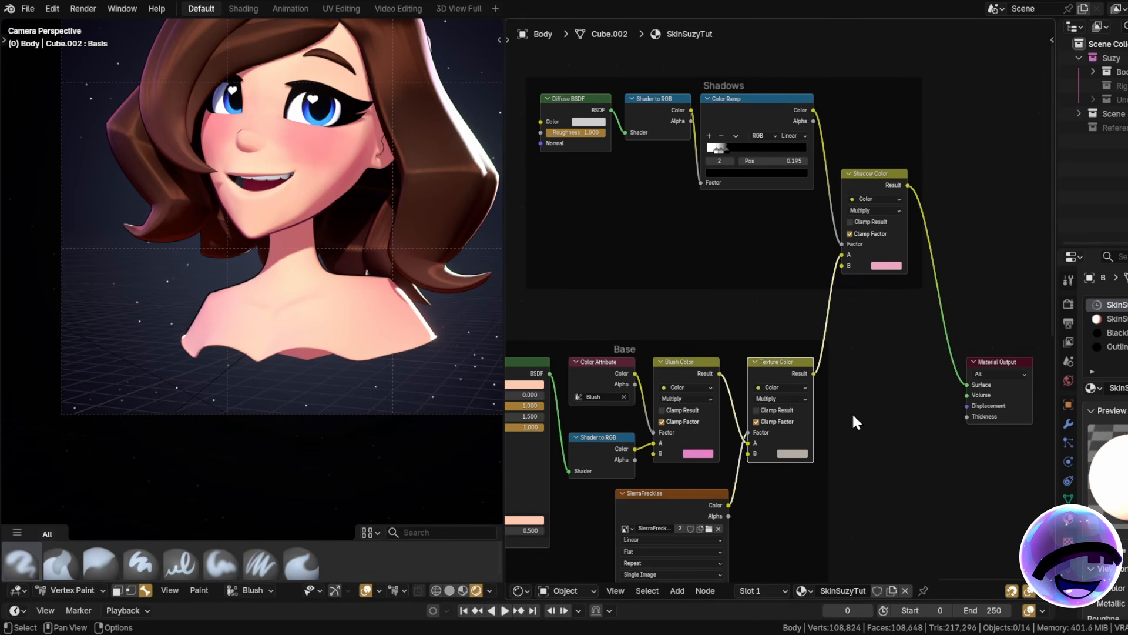
{"action": "scroll", "coordinate": [890, 283], "scroll_direction": "up", "scroll_amount": 2}
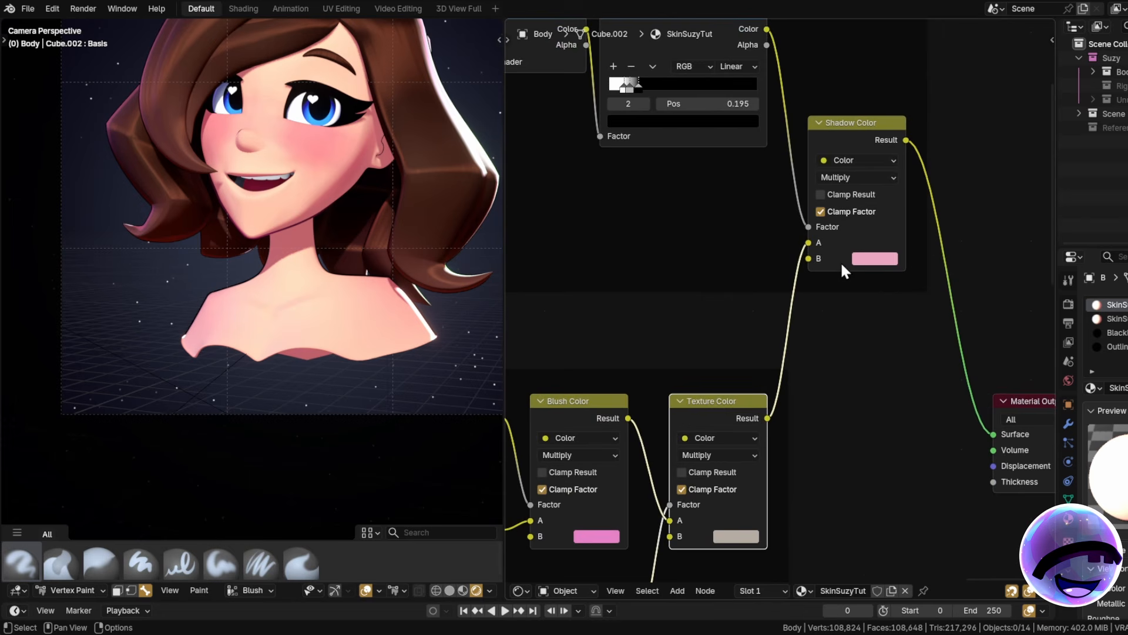
{"action": "left_click", "coordinate": [869, 260]}
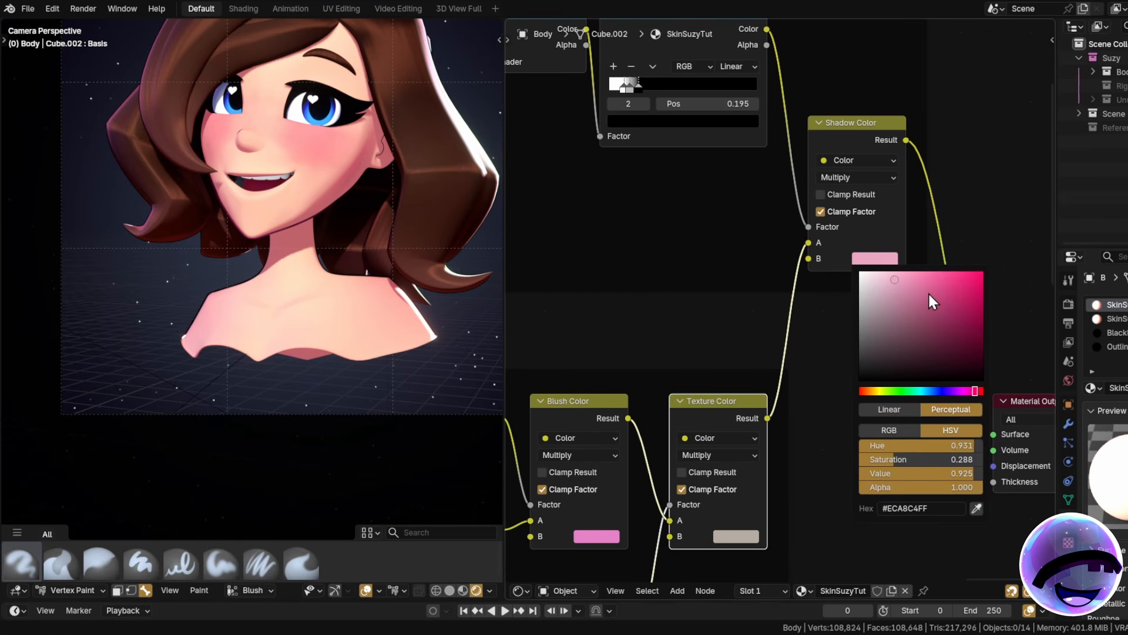
{"action": "left_click_drag", "start_coordinate": [928, 292], "coordinate": [980, 378]}
{"action": "key", "text": "Escape"}
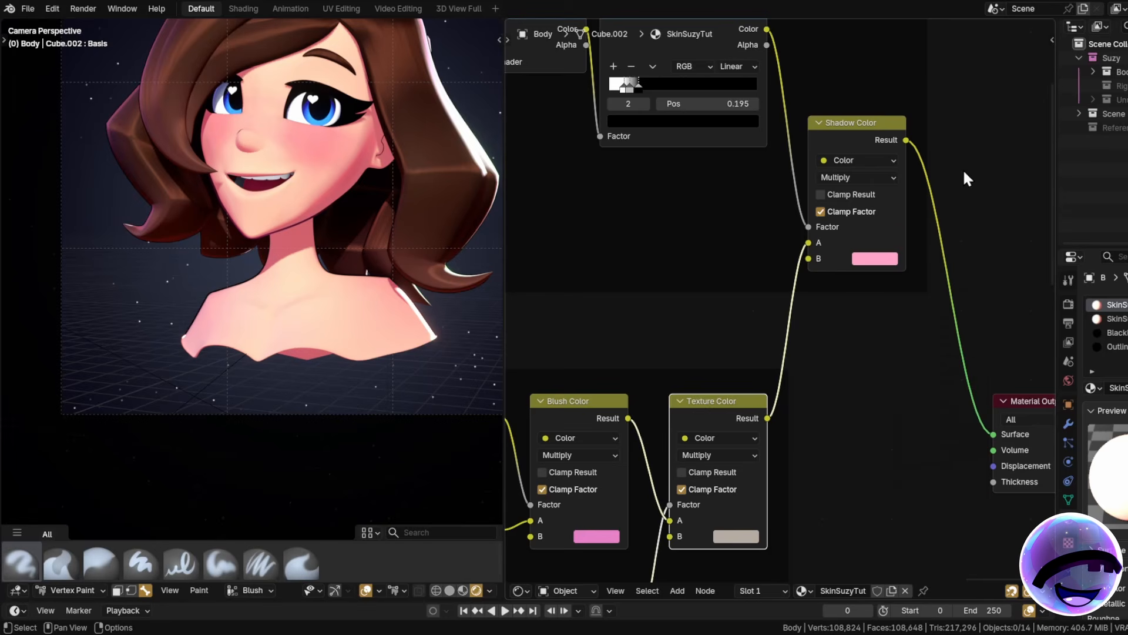
{"action": "scroll", "coordinate": [851, 438], "scroll_direction": "up", "scroll_amount": 3, "text": "shift"}
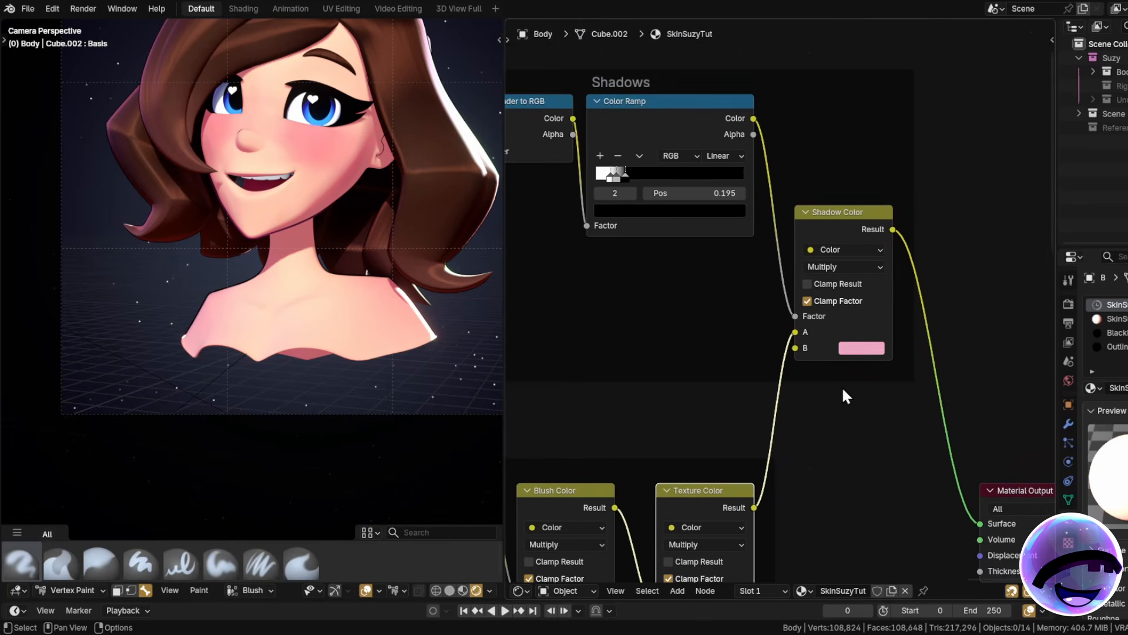
{"action": "scroll", "coordinate": [851, 227], "scroll_direction": "up", "scroll_amount": 3}
{"action": "left_click", "coordinate": [808, 289]}
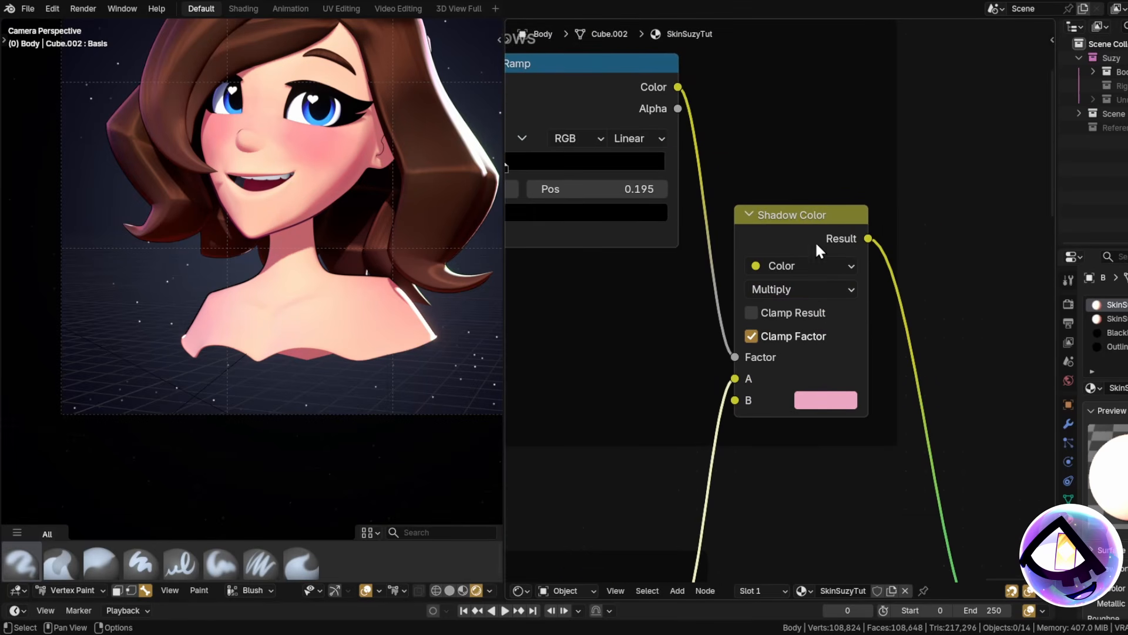
{"action": "left_click", "coordinate": [803, 212]}
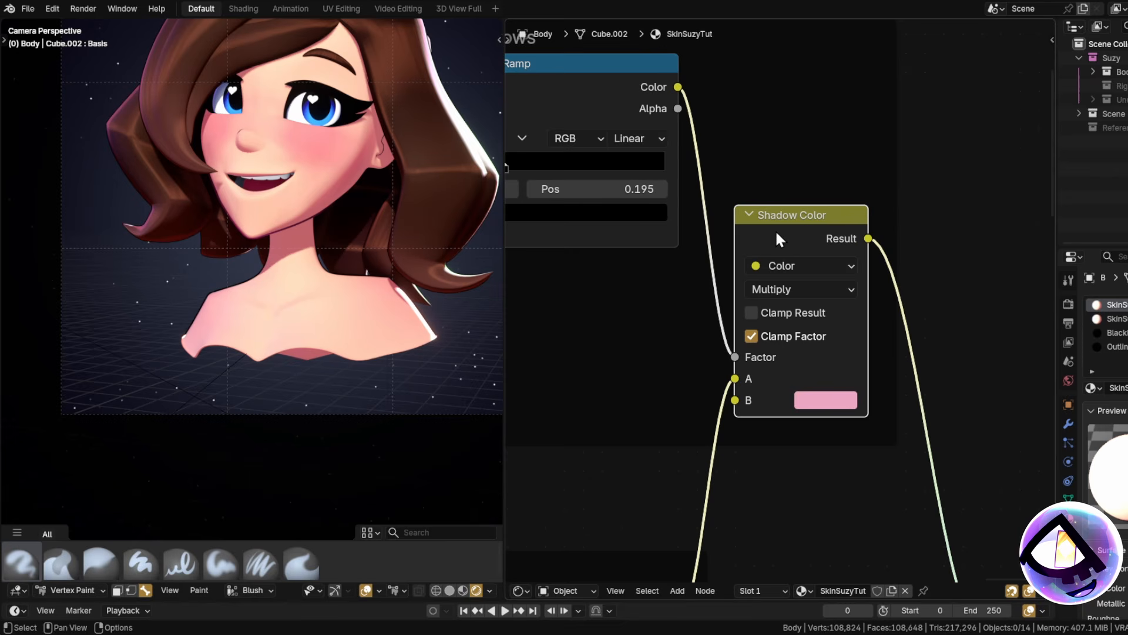
{"action": "scroll", "coordinate": [799, 230], "scroll_direction": "down", "scroll_amount": 2, "text": "shift"}
{"action": "left_click", "coordinate": [802, 231]}
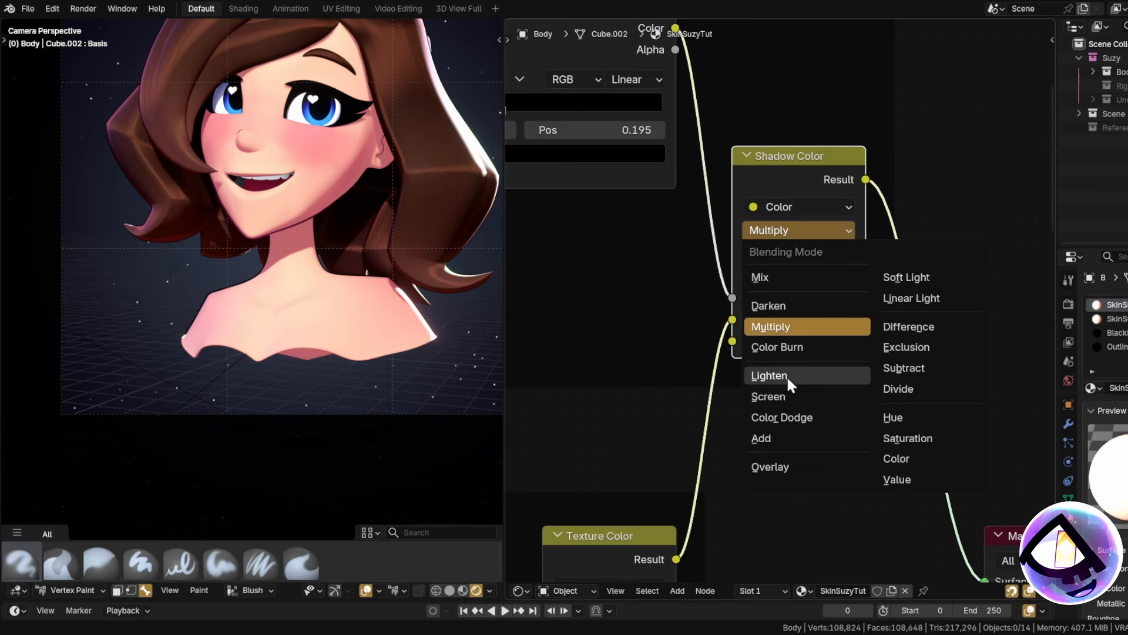
{"action": "scroll", "coordinate": [665, 389], "scroll_direction": "down", "scroll_amount": 1}
{"action": "scroll", "coordinate": [665, 389], "scroll_direction": "down", "scroll_amount": 2}
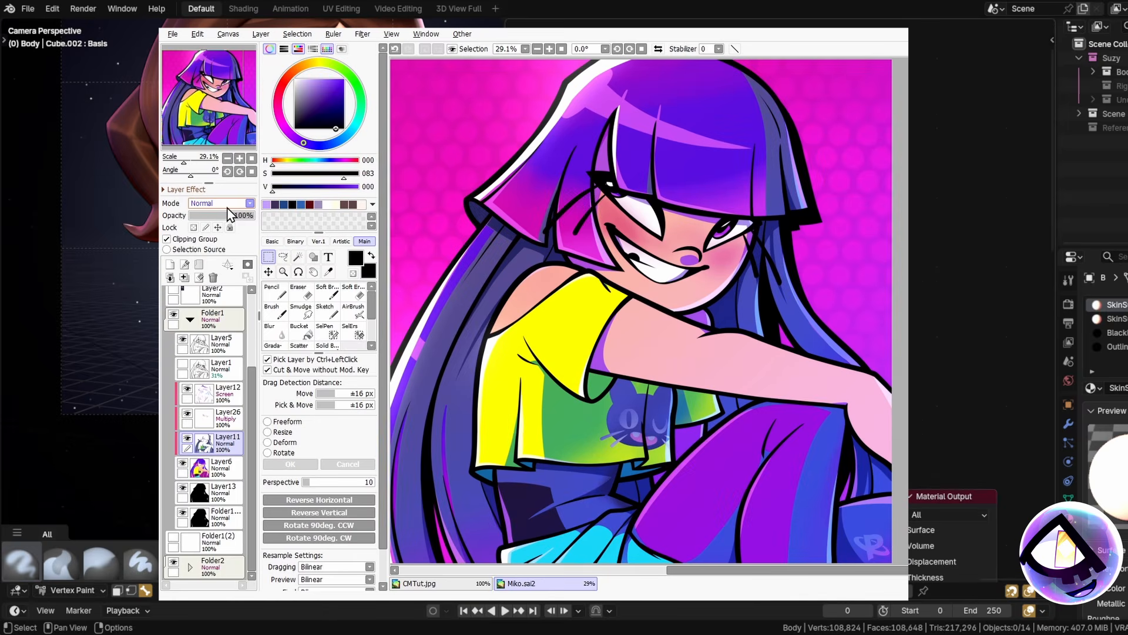
Pick Multiply from the Layer panel's Mode dropdown for Layer11.
{"action": "left_click", "coordinate": [249, 204]}
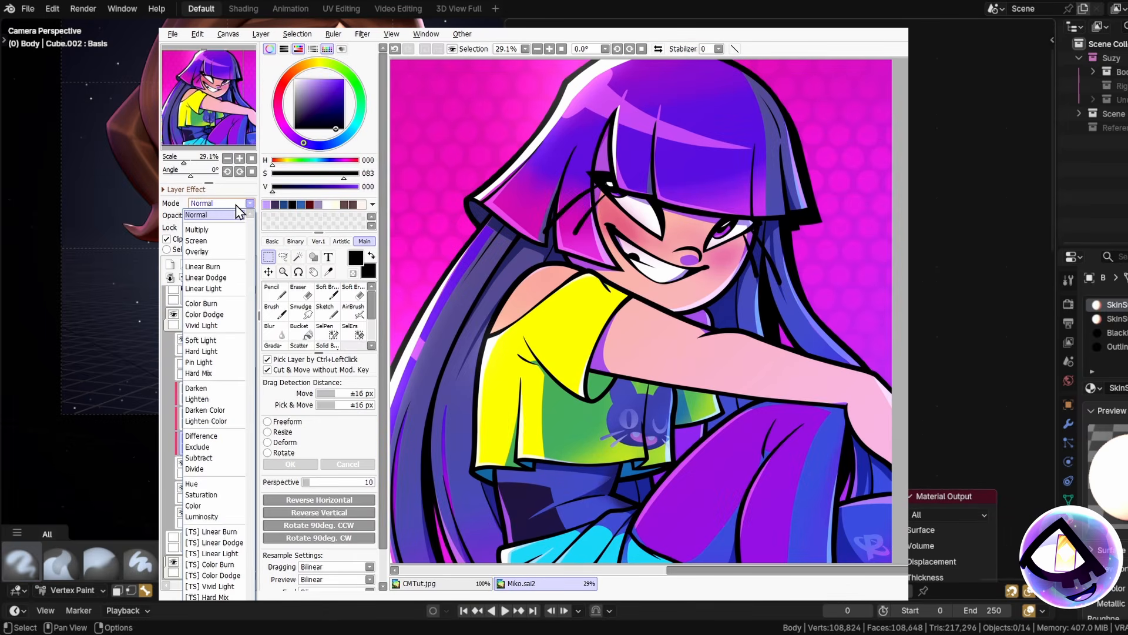
{"action": "left_click", "coordinate": [202, 230]}
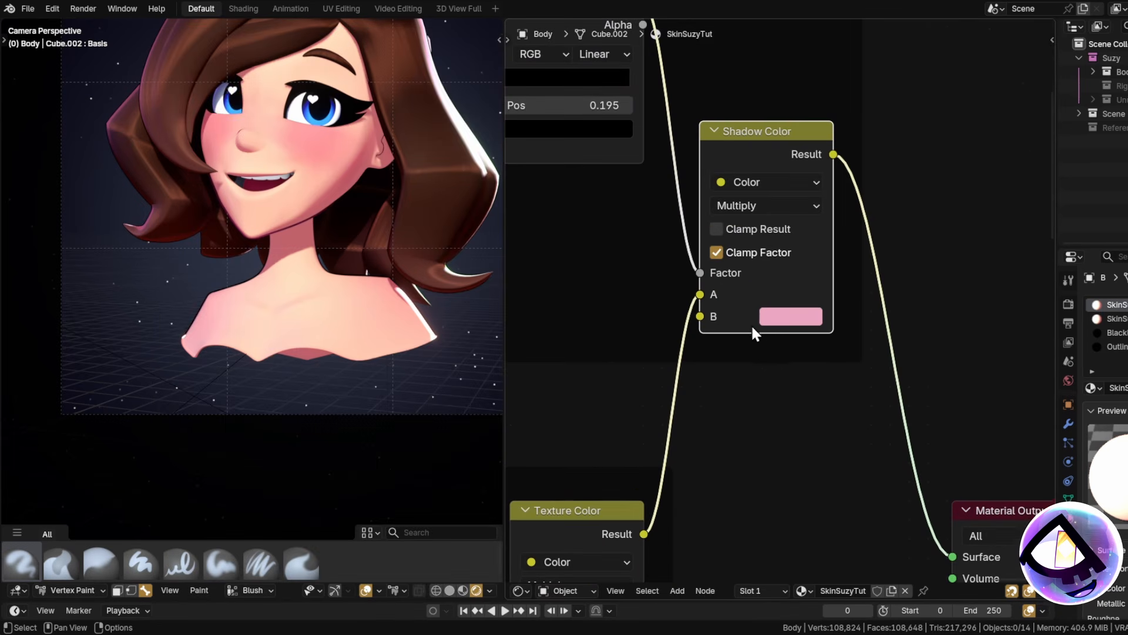
Inspect the shadow tint colour and bring the Highlights and Border groups into view.
{"action": "left_click", "coordinate": [807, 320]}
{"action": "scroll", "coordinate": [748, 338], "scroll_direction": "down", "scroll_amount": 6}
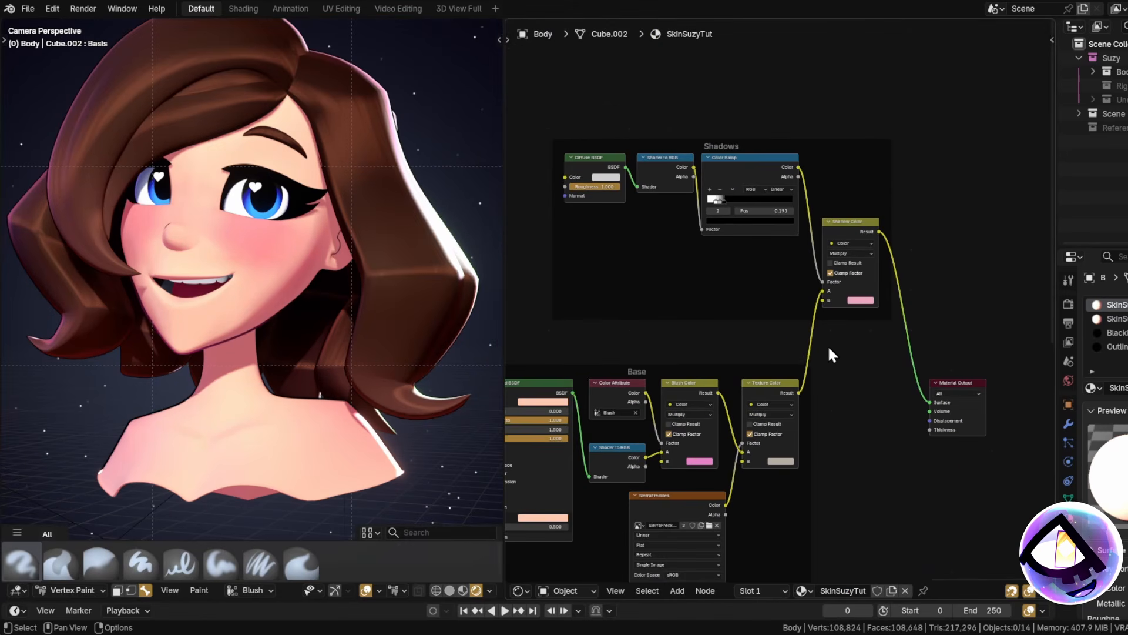
{"action": "middle_click_drag", "start_coordinate": [740, 329], "coordinate": [781, 332]}
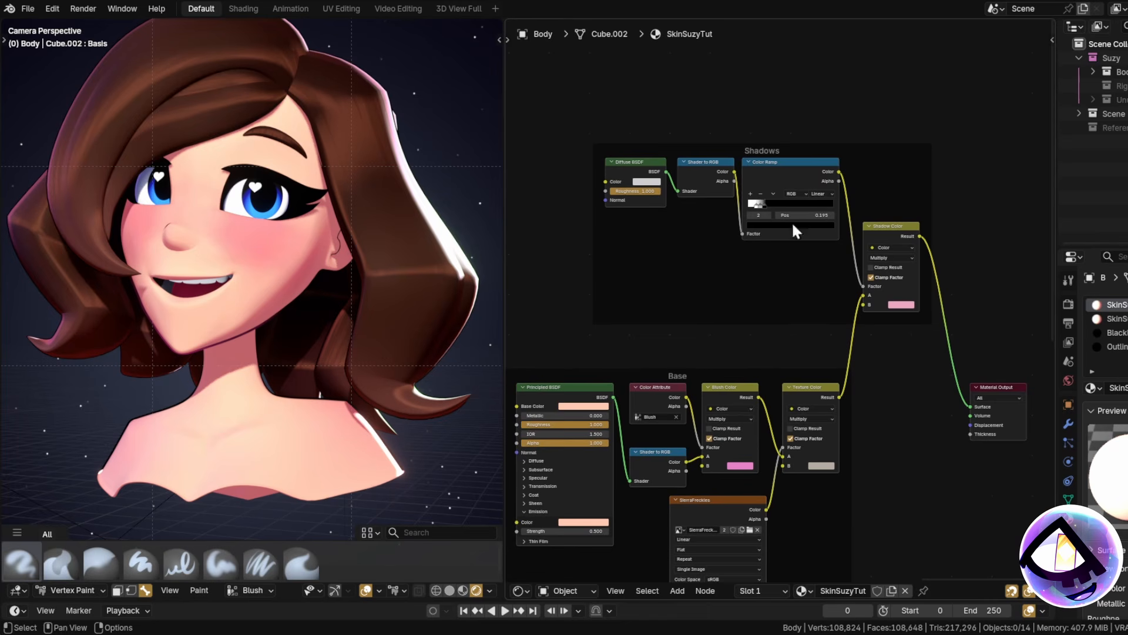
{"action": "scroll", "coordinate": [735, 270], "scroll_direction": "down", "scroll_amount": 7}
{"action": "middle_click_drag", "start_coordinate": [680, 291], "coordinate": [969, 345]}
{"action": "middle_click_drag", "start_coordinate": [588, 295], "coordinate": [764, 288]}
{"action": "scroll", "coordinate": [764, 288], "scroll_direction": "down", "scroll_amount": 5}
{"action": "middle_click_drag", "start_coordinate": [659, 331], "coordinate": [843, 332]}
{"action": "scroll", "coordinate": [740, 288], "scroll_direction": "up", "scroll_amount": 4}
{"action": "scroll", "coordinate": [705, 245], "scroll_direction": "up", "scroll_amount": 6}
Drop the Shadow Gradient frame at the top of the Shadows frame.
{"action": "left_click_drag", "start_coordinate": [714, 248], "coordinate": [818, 274]}
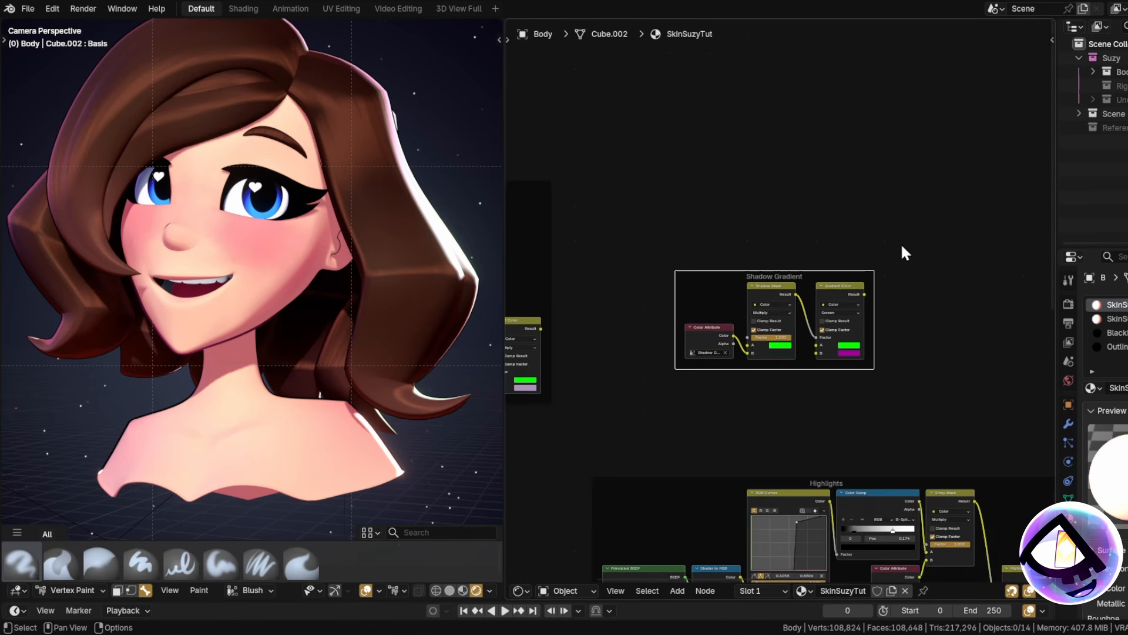
{"action": "key", "text": "Home"}
{"action": "left_click_drag", "start_coordinate": [559, 265], "coordinate": [967, 297]}
{"action": "middle_click_drag", "start_coordinate": [967, 297], "coordinate": [746, 295]}
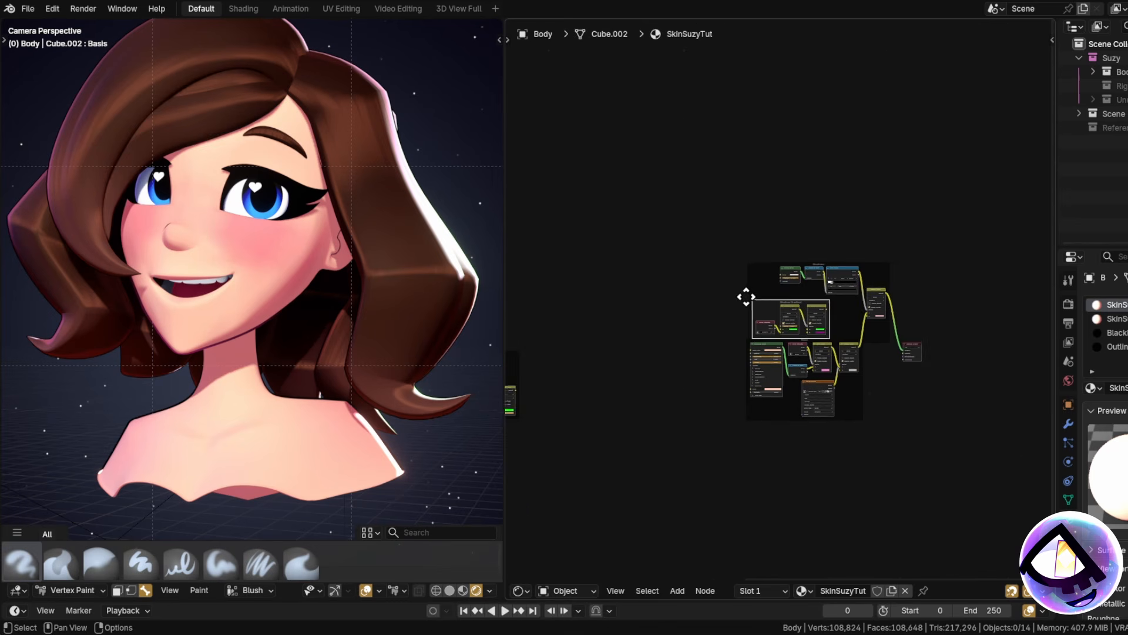
{"action": "scroll", "coordinate": [781, 315], "scroll_direction": "up", "scroll_amount": 3}
{"action": "left_click_drag", "start_coordinate": [782, 315], "coordinate": [834, 185]}
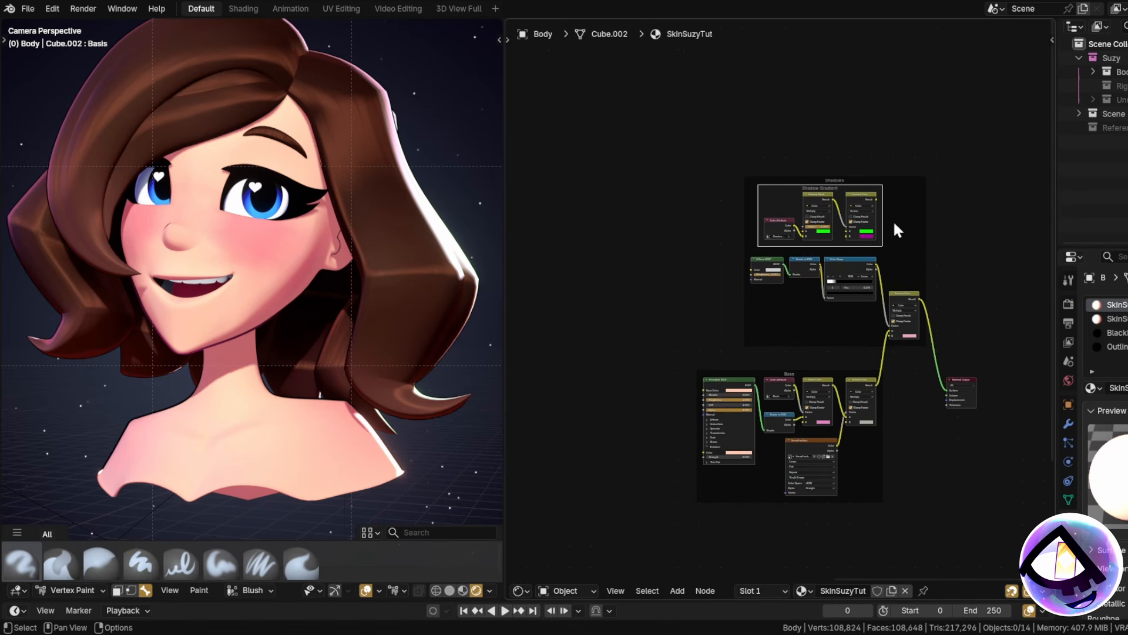
{"action": "scroll", "coordinate": [869, 211], "scroll_direction": "up", "scroll_amount": 4}
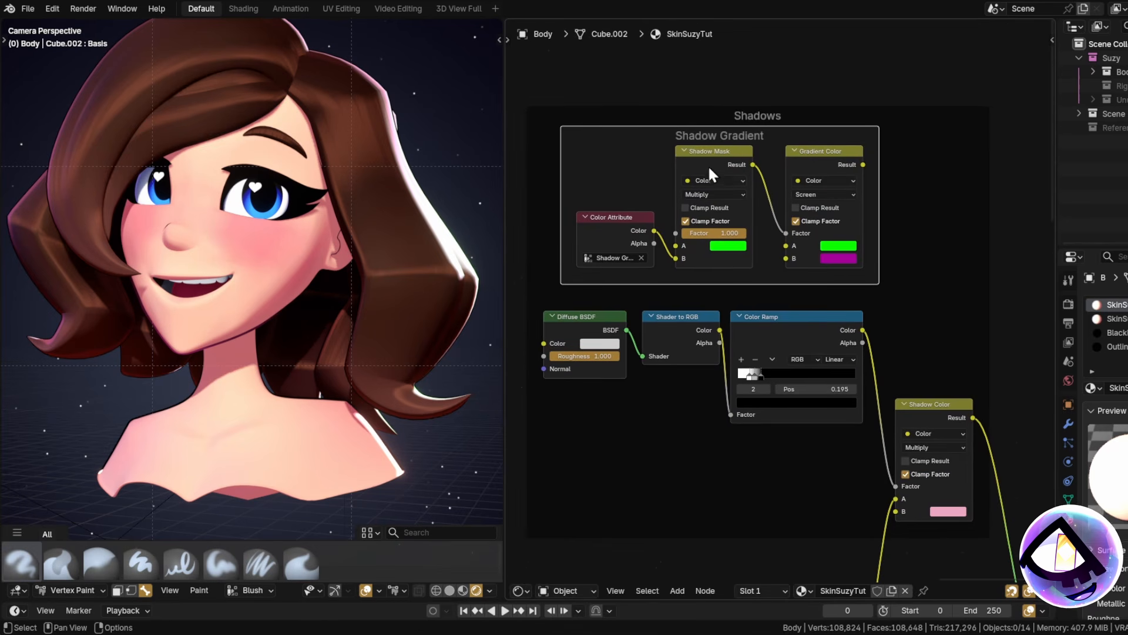
{"action": "left_click_drag", "start_coordinate": [746, 284], "coordinate": [944, 274]}
{"action": "middle_click_drag", "start_coordinate": [897, 202], "coordinate": [677, 196]}
{"action": "left_click_drag", "start_coordinate": [710, 119], "coordinate": [789, 119]}
{"action": "middle_click_drag", "start_coordinate": [789, 119], "coordinate": [885, 98]}
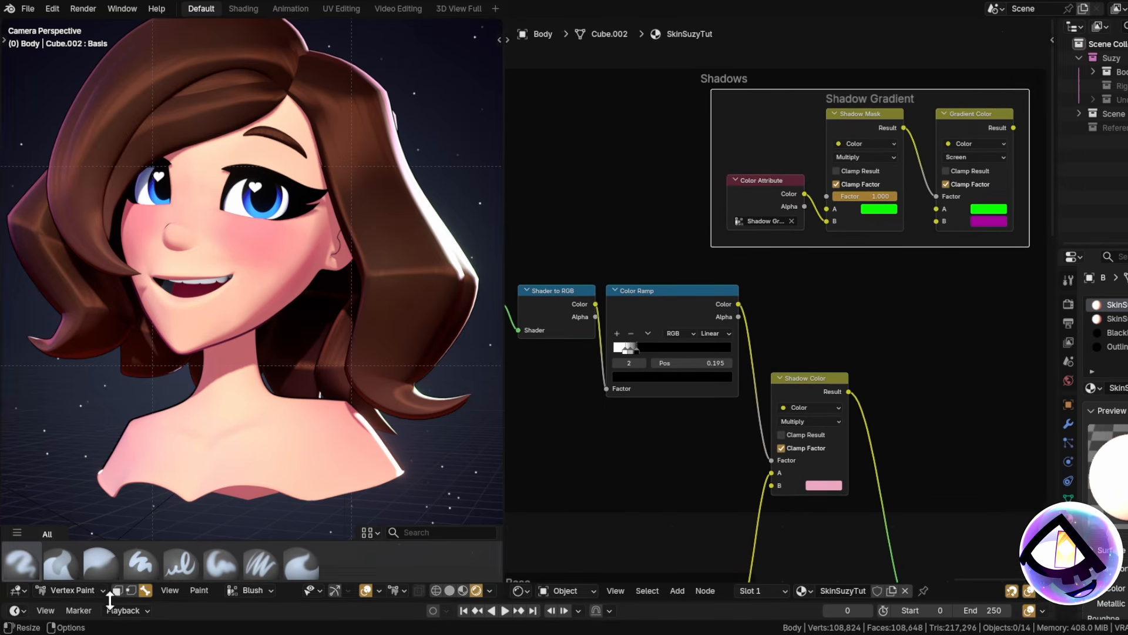
Stay in Vertex Paint and make Shadow Gradient the active colour attribute.
{"action": "left_click", "coordinate": [81, 589]}
{"action": "left_click", "coordinate": [74, 543]}
{"action": "left_click", "coordinate": [233, 591]}
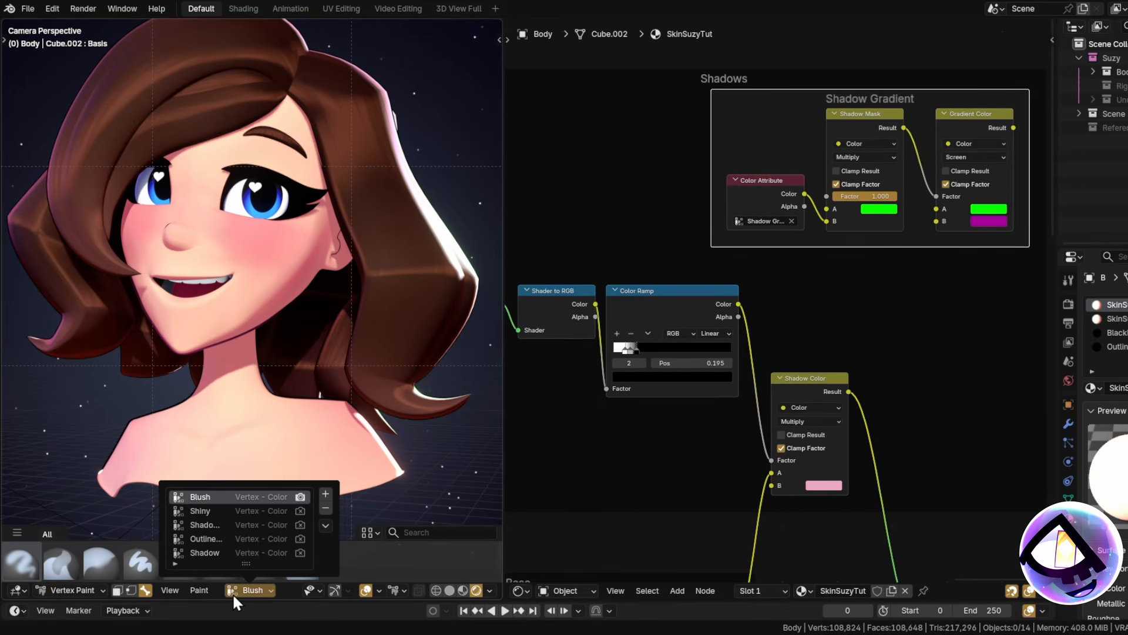
{"action": "left_click", "coordinate": [202, 524]}
Paint darker shadow onto the neck.
{"action": "scroll", "coordinate": [271, 376], "scroll_direction": "up", "scroll_amount": 5}
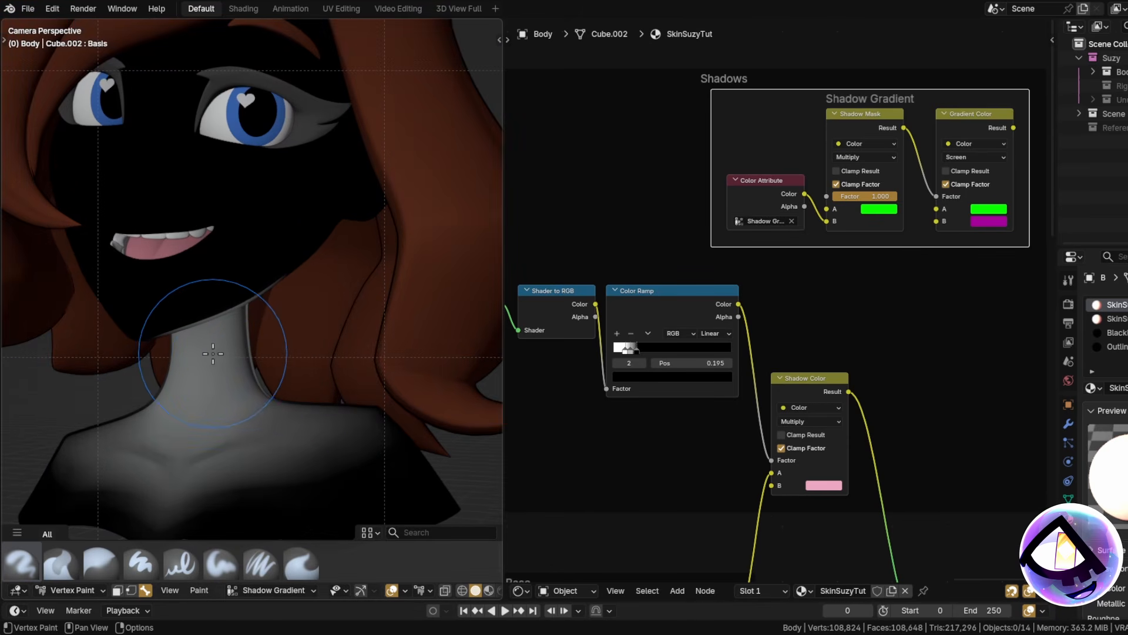
{"action": "scroll", "coordinate": [235, 356], "scroll_direction": "down", "scroll_amount": 5}
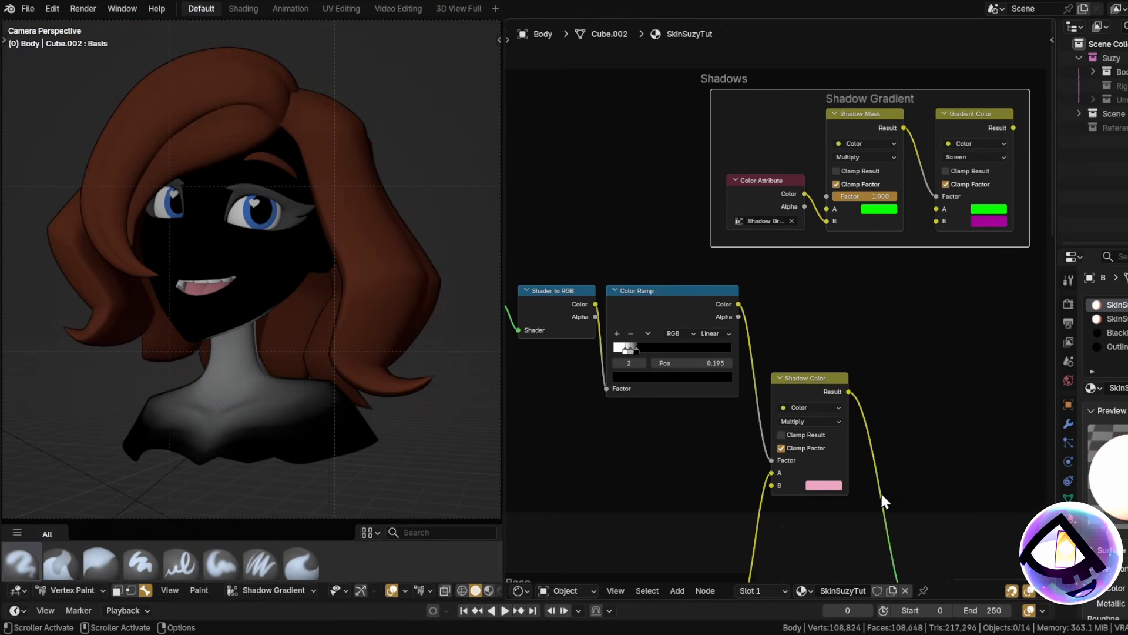
{"action": "scroll", "coordinate": [191, 353], "scroll_direction": "up", "scroll_amount": 5}
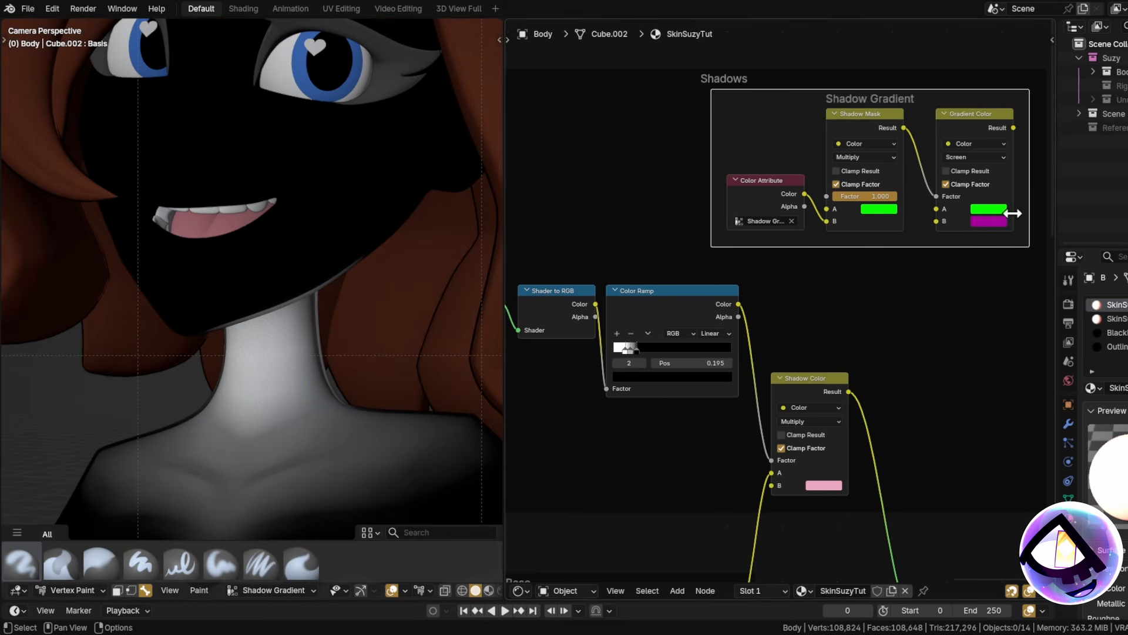
{"action": "left_click", "coordinate": [239, 303]}
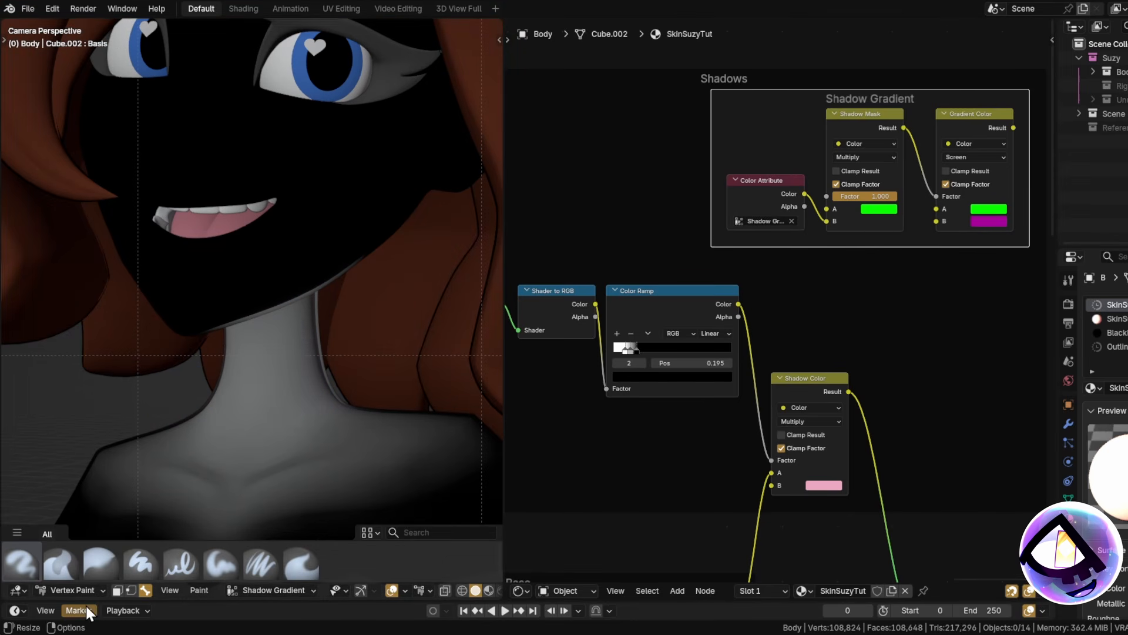
{"action": "left_click", "coordinate": [73, 590]}
Return to Object Mode and link Color Ramp into Shadow Mask A, Shadow Color into Gradient Color A.
{"action": "left_click", "coordinate": [76, 498]}
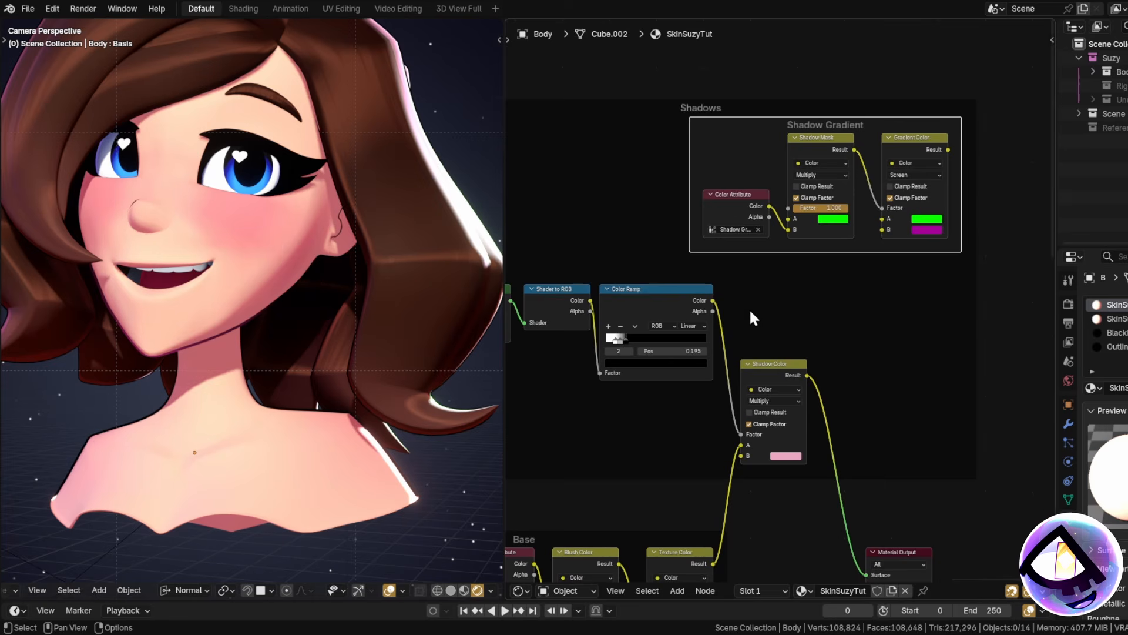
{"action": "left_click_drag", "start_coordinate": [711, 299], "coordinate": [792, 218]}
{"action": "middle_click_drag", "start_coordinate": [834, 329], "coordinate": [778, 302]}
{"action": "left_click_drag", "start_coordinate": [752, 348], "coordinate": [769, 278]}
{"action": "left_click_drag", "start_coordinate": [795, 218], "coordinate": [834, 190]}
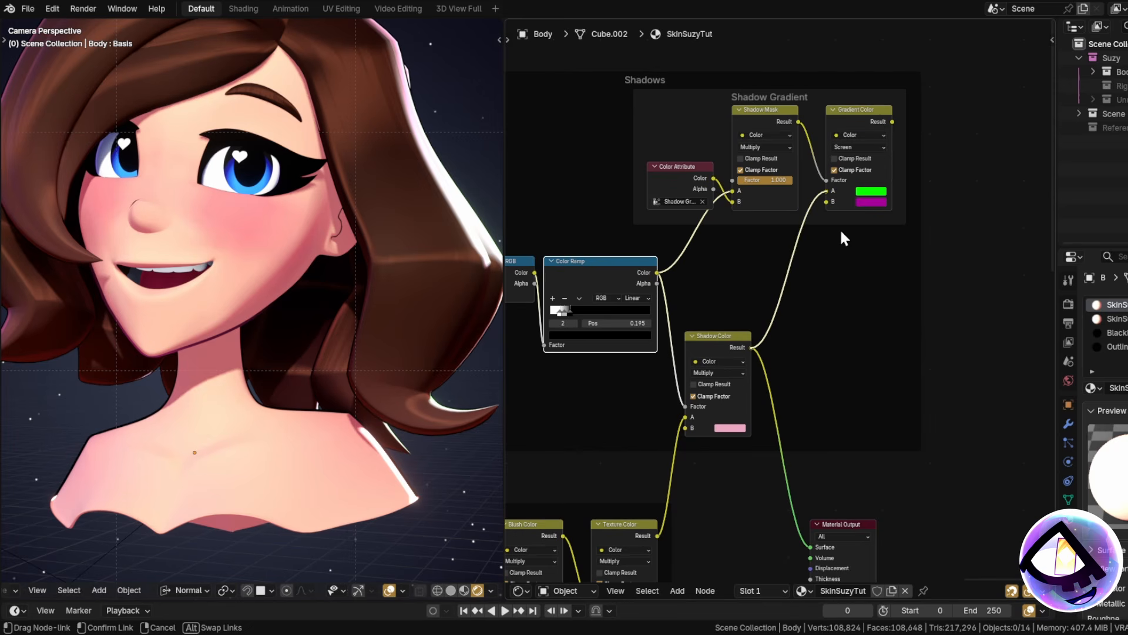
Preview Color Attribute Alpha, Color Ramp and Shadow Mask results on the model.
{"action": "scroll", "coordinate": [796, 235], "scroll_direction": "up", "scroll_amount": 2}
{"action": "left_click", "coordinate": [793, 225], "text": "ctrl+shift"}
{"action": "middle_click_drag", "start_coordinate": [841, 228], "coordinate": [905, 198]}
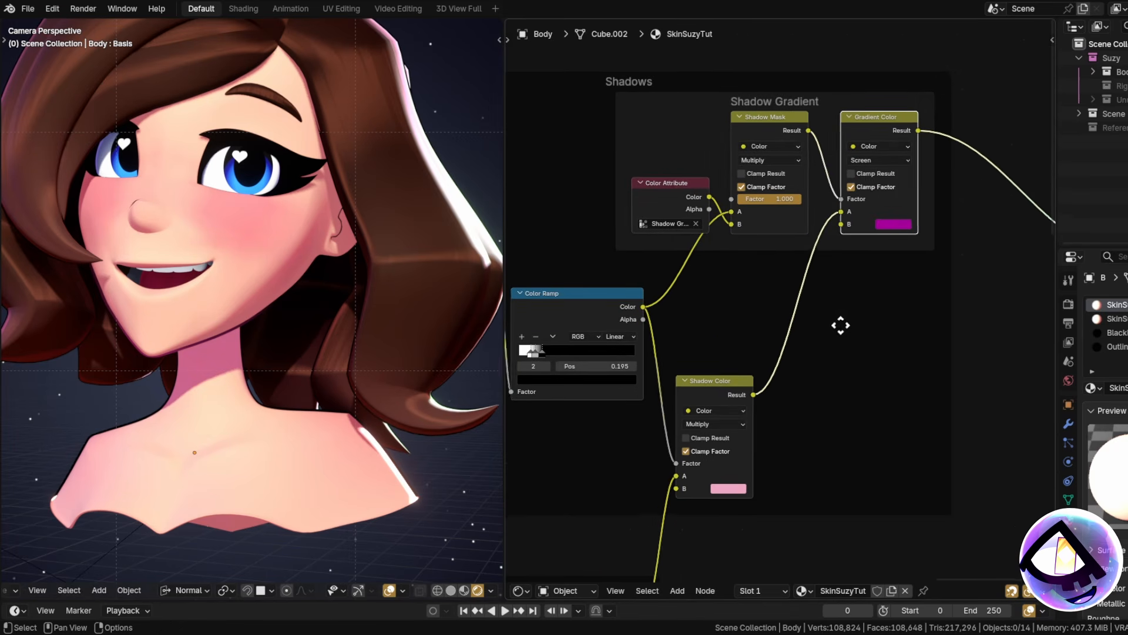
{"action": "scroll", "coordinate": [839, 322], "scroll_direction": "down", "scroll_amount": 3}
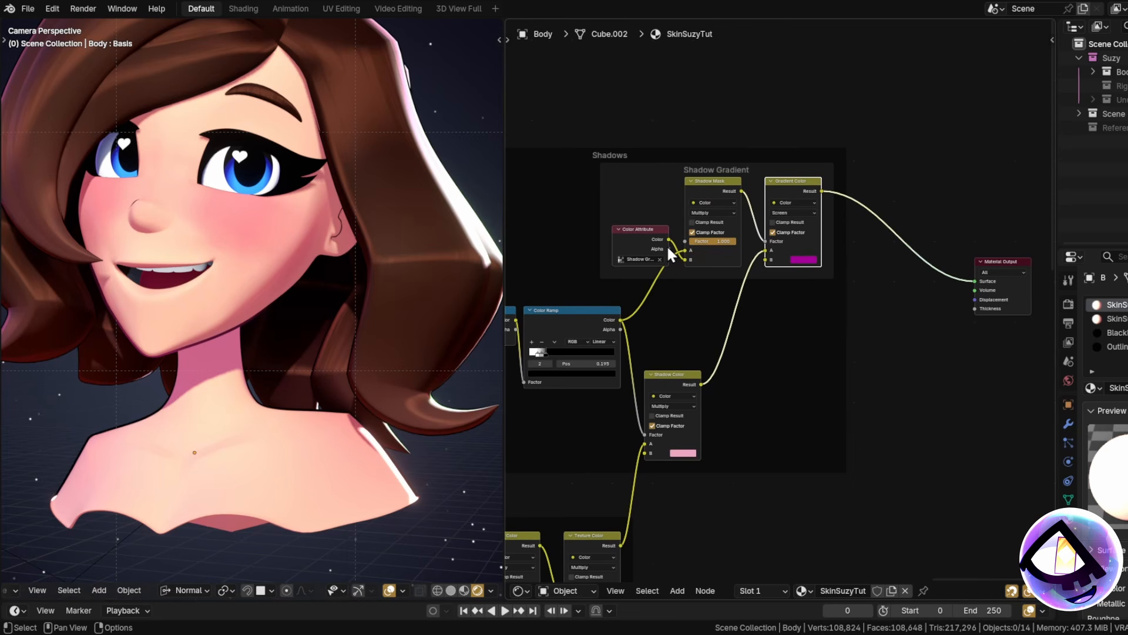
{"action": "mouse_move", "coordinate": [669, 249]}
{"action": "left_mouse_down"}
{"action": "mouse_move", "coordinate": [806, 253]}
{"action": "mouse_move", "coordinate": [976, 281]}
{"action": "left_mouse_up"}
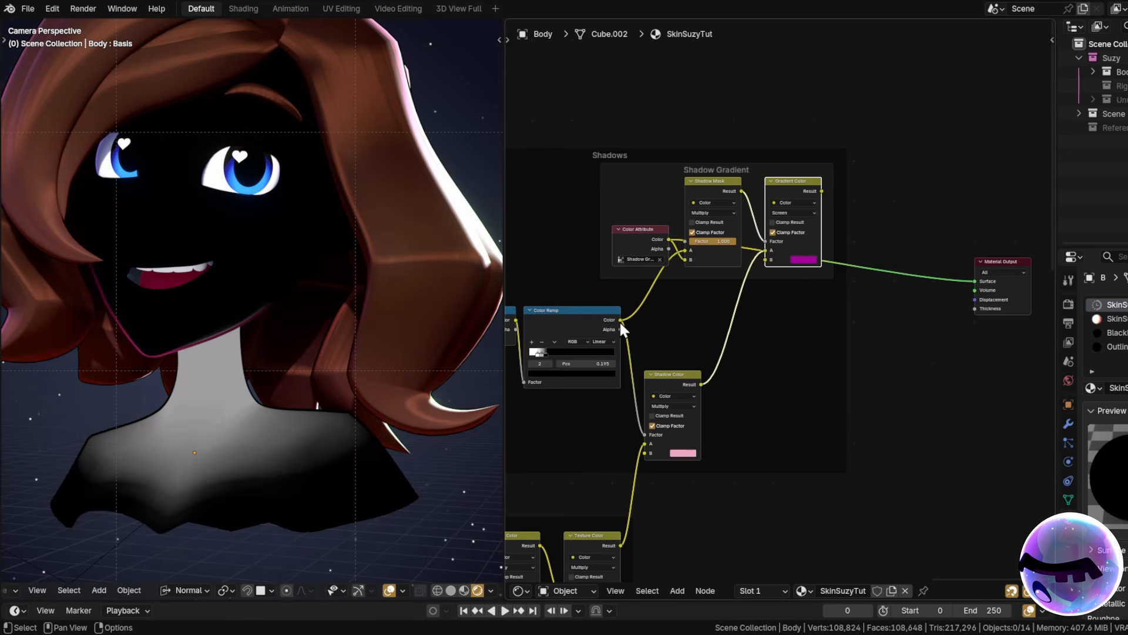
{"action": "mouse_move", "coordinate": [620, 320]}
{"action": "left_mouse_down"}
{"action": "mouse_move", "coordinate": [958, 342]}
{"action": "mouse_move", "coordinate": [972, 281]}
{"action": "left_mouse_up"}
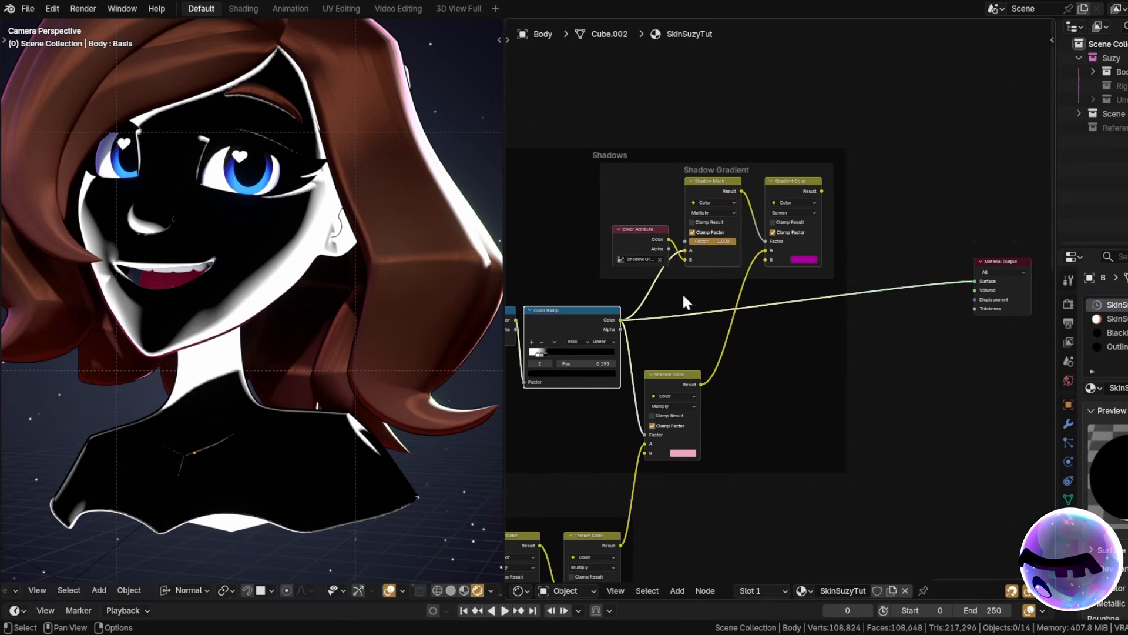
{"action": "left_click_drag", "start_coordinate": [742, 191], "coordinate": [689, 251]}
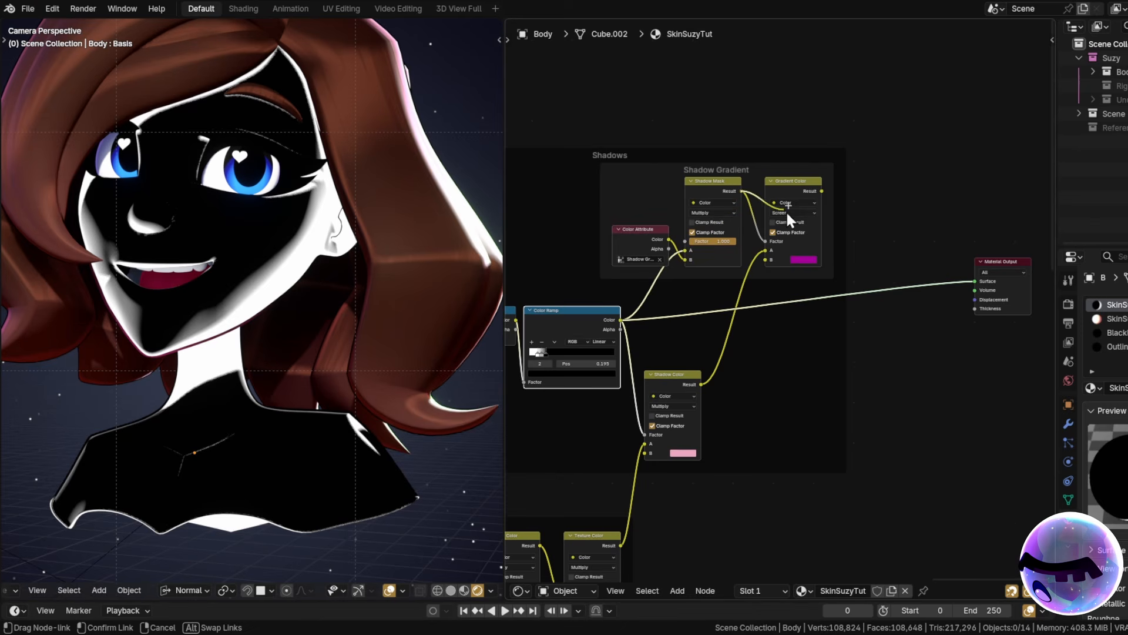
{"action": "left_click_drag", "start_coordinate": [785, 210], "coordinate": [977, 281]}
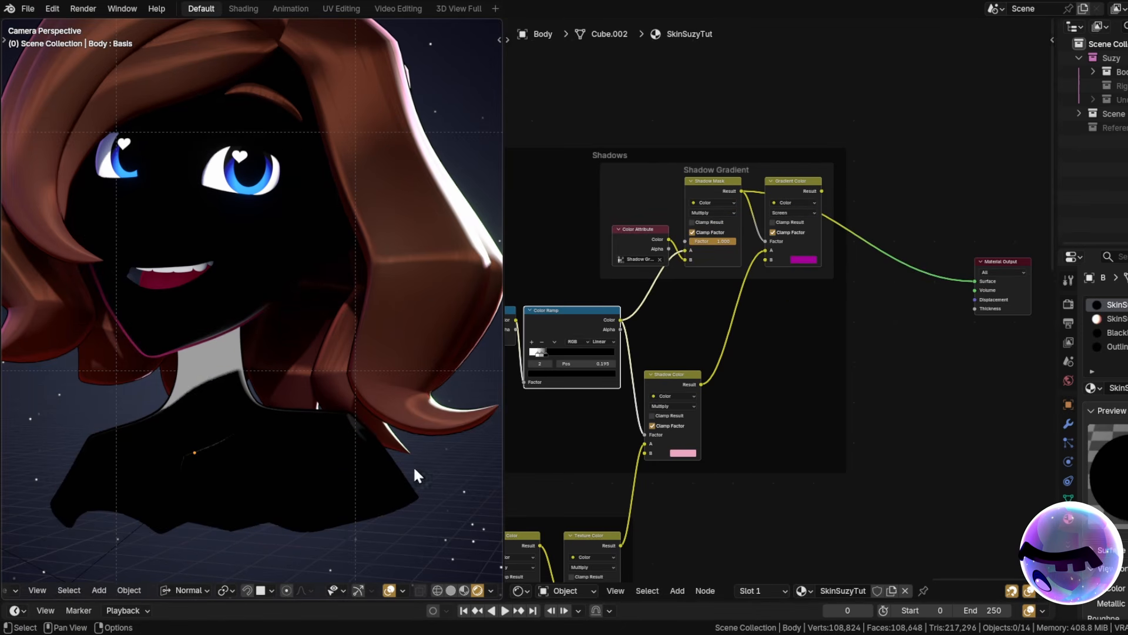
Reposition the Shadow Gradient frame and connect Gradient Color's Result to the material Surface.
{"action": "scroll", "coordinate": [650, 292], "scroll_direction": "up", "scroll_amount": 1}
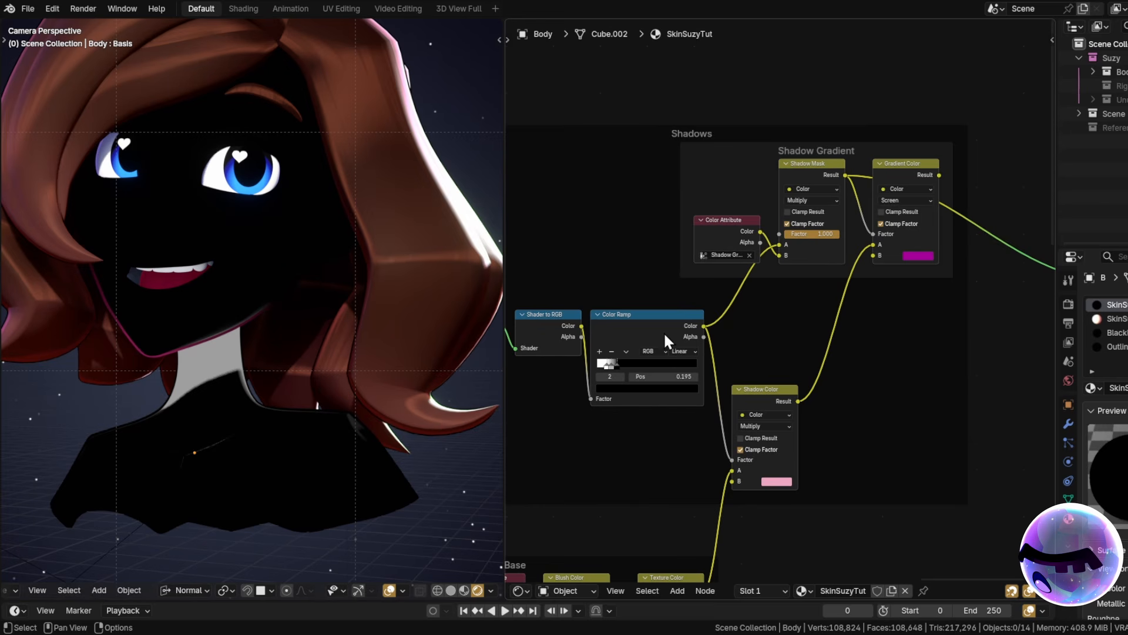
{"action": "left_click", "coordinate": [660, 317]}
{"action": "left_click", "coordinate": [708, 228]}
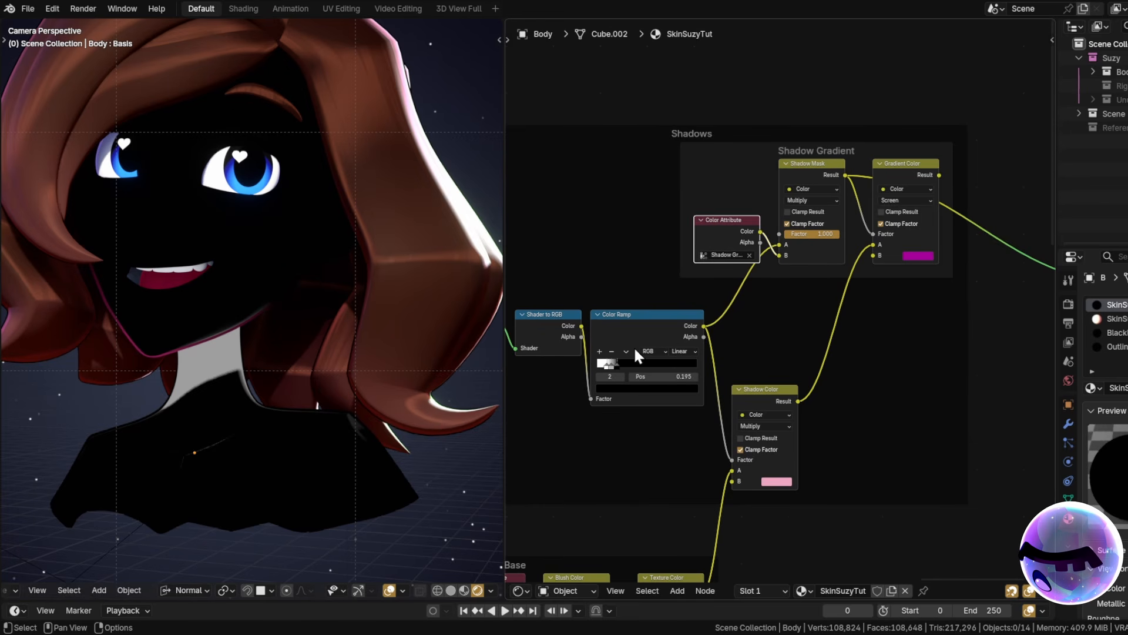
{"action": "left_click", "coordinate": [626, 351]}
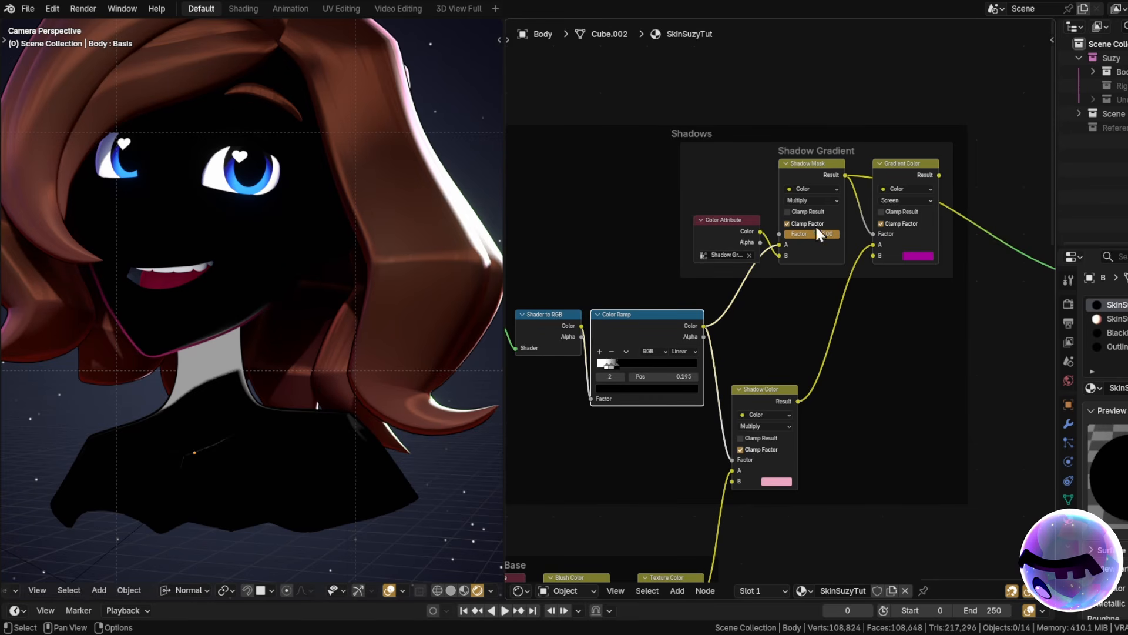
{"action": "left_click", "coordinate": [788, 340]}
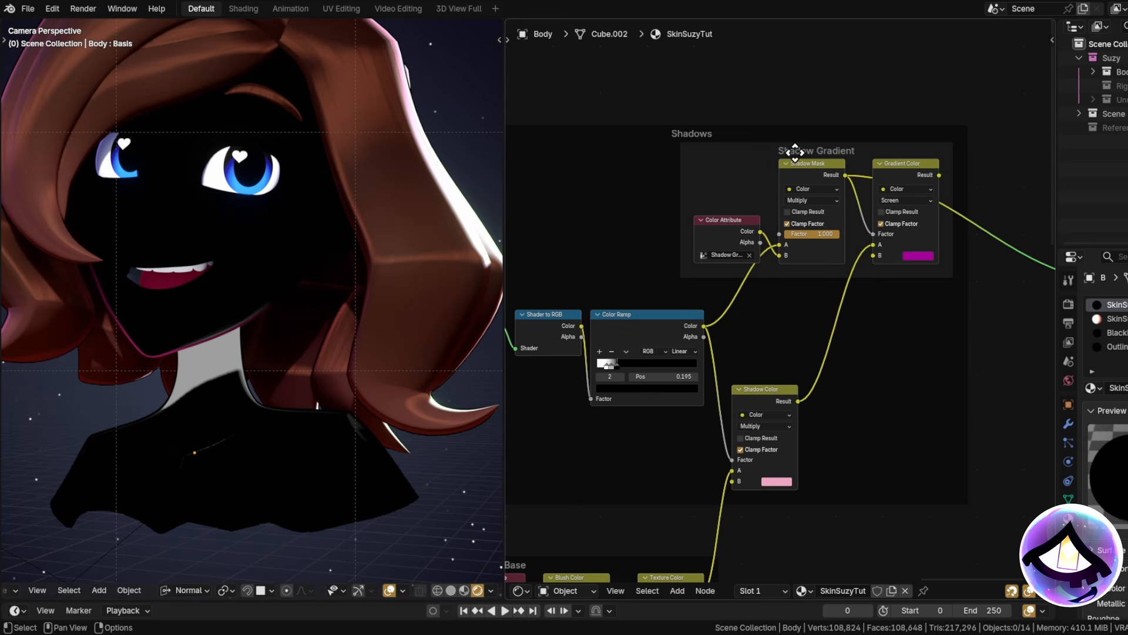
{"action": "left_click_drag", "start_coordinate": [835, 149], "coordinate": [758, 181]}
{"action": "scroll", "coordinate": [805, 162], "scroll_direction": "down", "scroll_amount": 2}
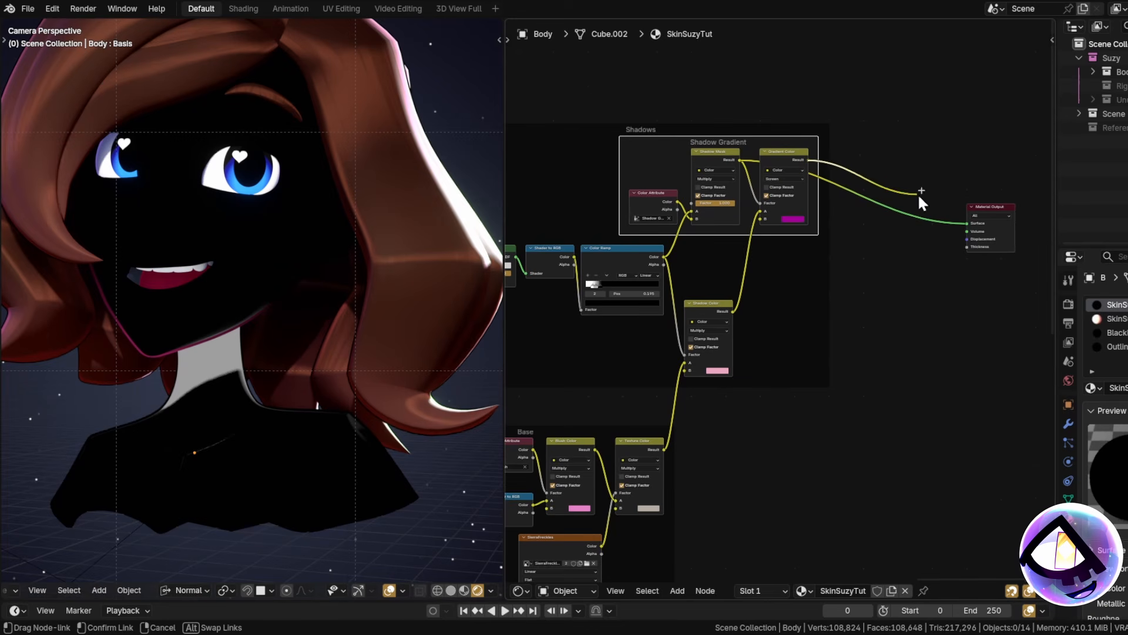
{"action": "left_click_drag", "start_coordinate": [964, 234], "coordinate": [967, 223]}
{"action": "scroll", "coordinate": [836, 317], "scroll_direction": "up", "scroll_amount": 3}
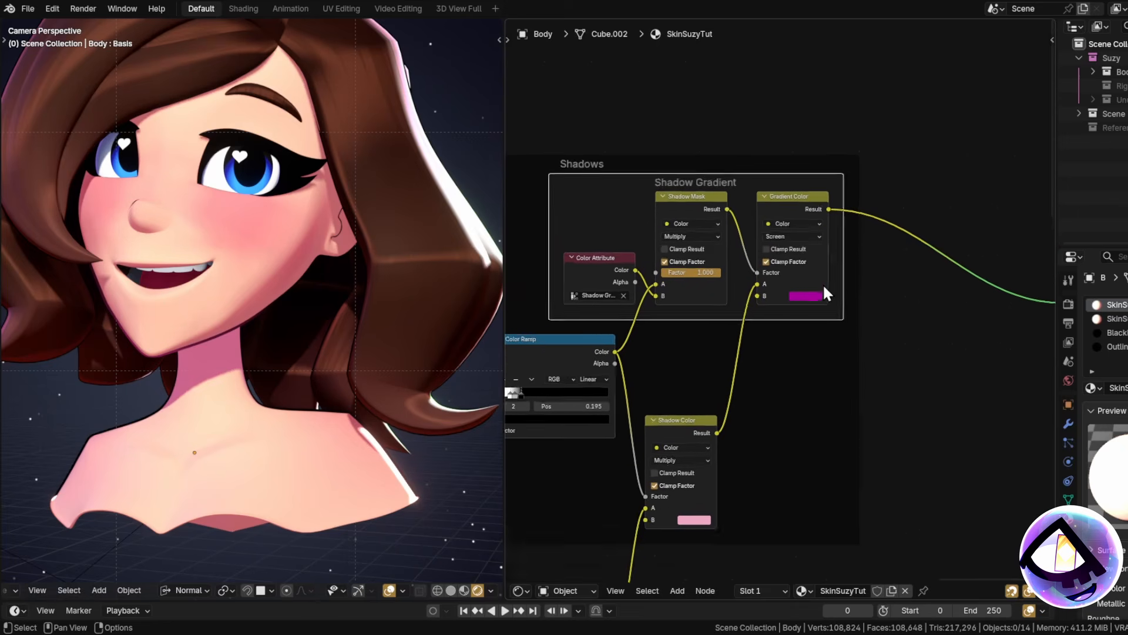
In Vertex Paint, paint the shadow gradient up the jaw and cheek around the ear.
{"action": "middle_click_drag", "start_coordinate": [36, 595], "coordinate": [83, 595]}
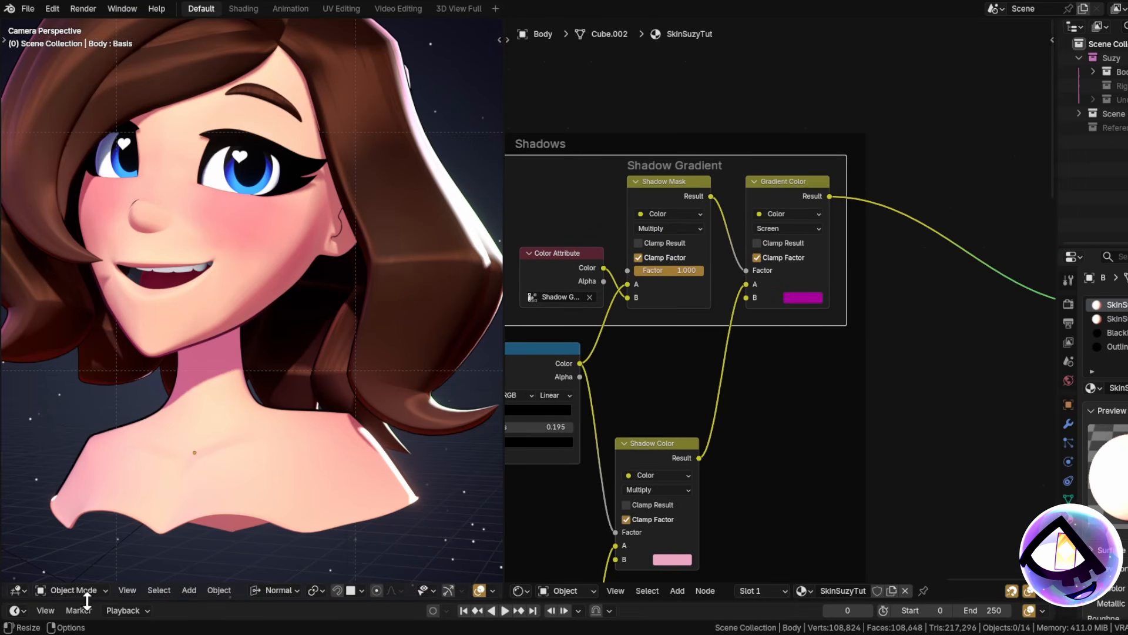
{"action": "left_click", "coordinate": [63, 591]}
{"action": "left_click", "coordinate": [64, 532]}
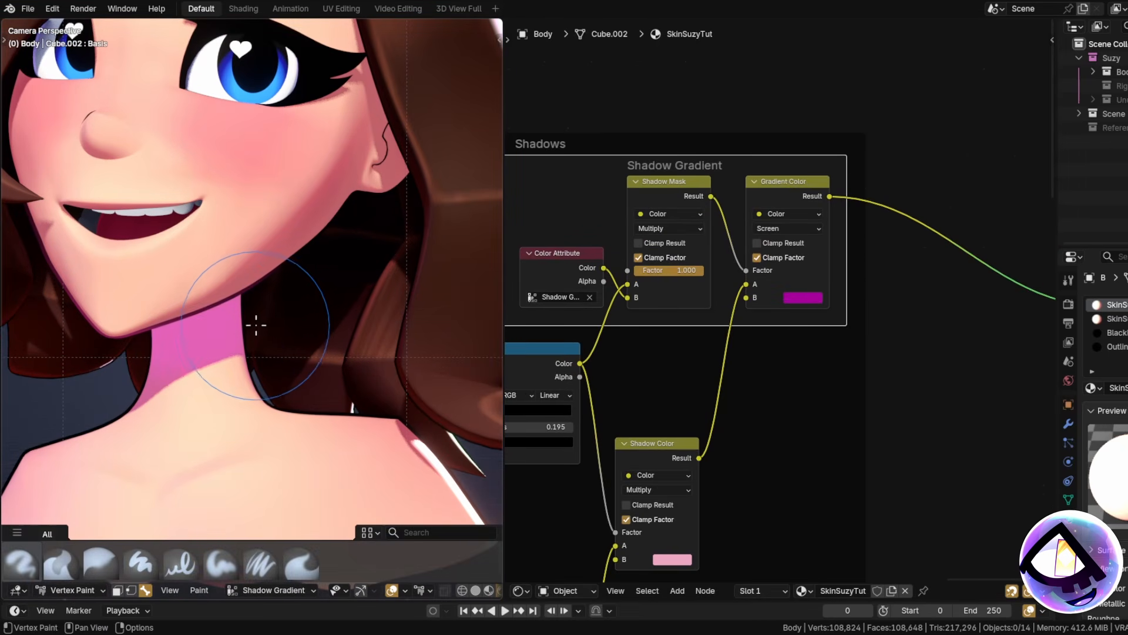
{"action": "mouse_move", "coordinate": [245, 339]}
{"action": "left_mouse_down"}
{"action": "mouse_move", "coordinate": [329, 199]}
{"action": "mouse_move", "coordinate": [341, 212]}
{"action": "mouse_move", "coordinate": [346, 165]}
{"action": "mouse_move", "coordinate": [378, 142]}
{"action": "left_mouse_up"}
{"action": "middle_click_drag", "start_coordinate": [350, 411], "coordinate": [336, 226], "text": "shift"}
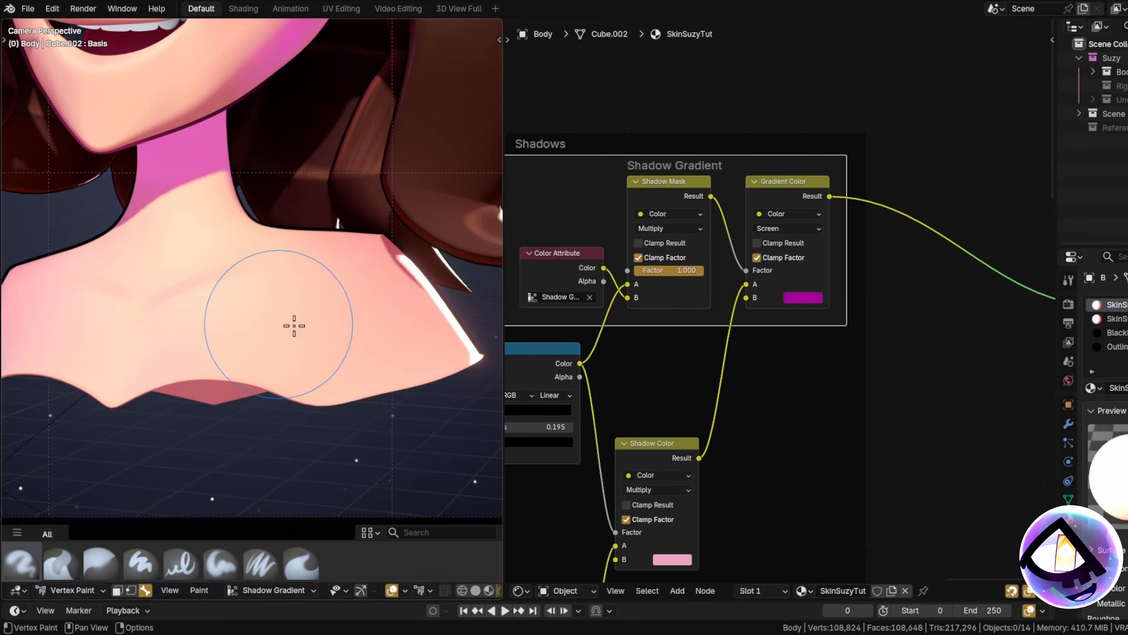
Return the view to the face and display the Outline material's nodes.
{"action": "middle_click_drag", "start_coordinate": [266, 288], "coordinate": [319, 515], "text": "shift"}
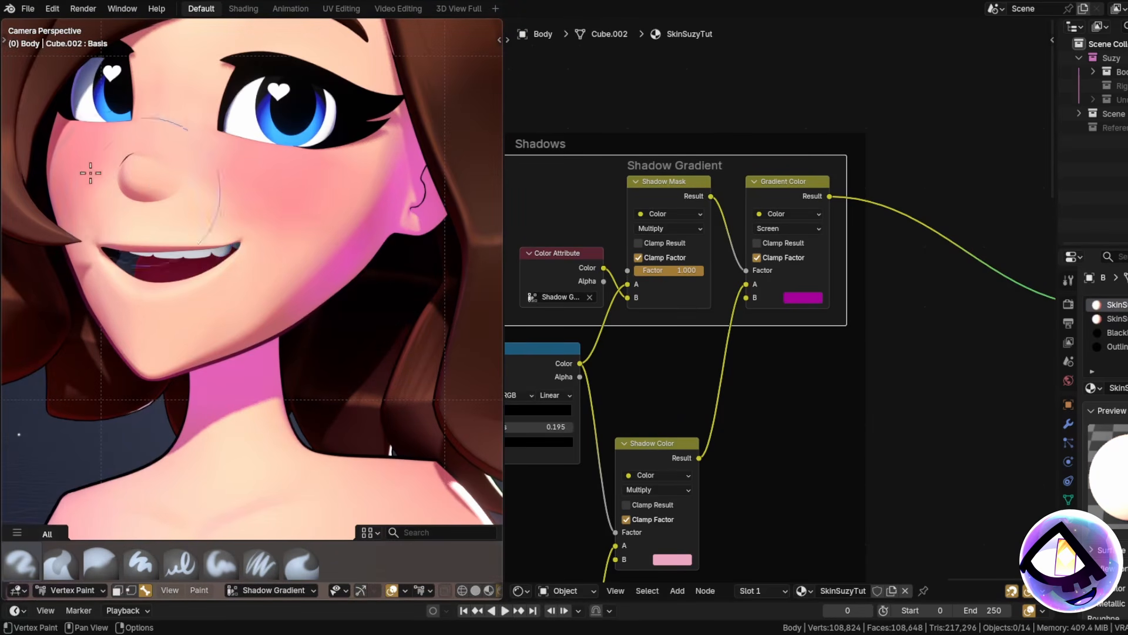
{"action": "scroll", "coordinate": [312, 294], "scroll_direction": "down", "scroll_amount": 2}
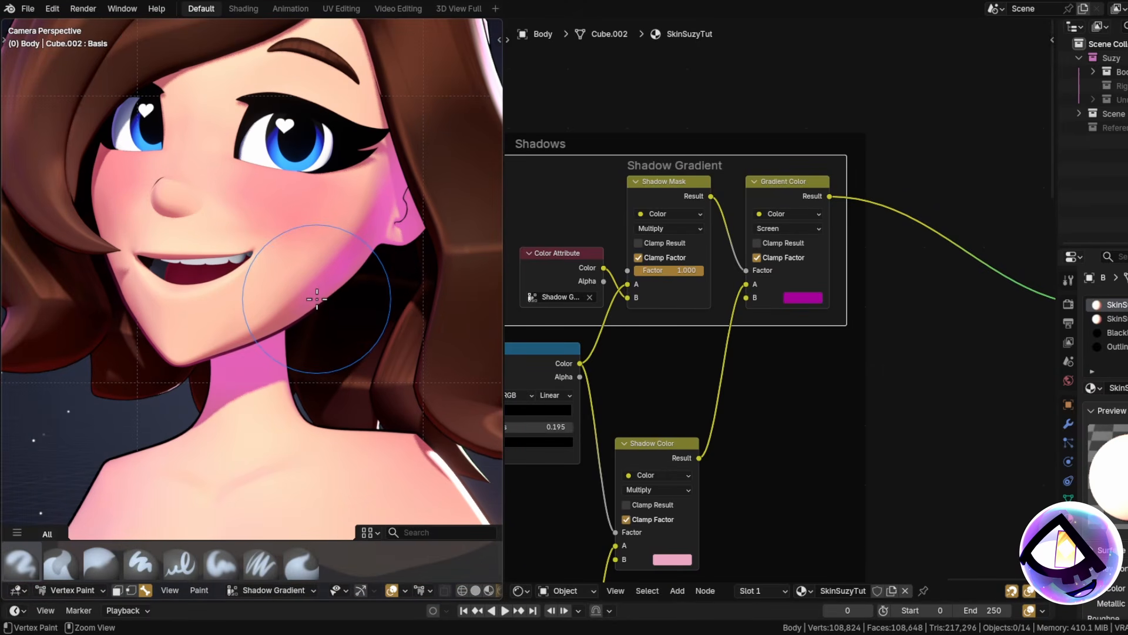
{"action": "scroll", "coordinate": [320, 296], "scroll_direction": "down", "scroll_amount": 3}
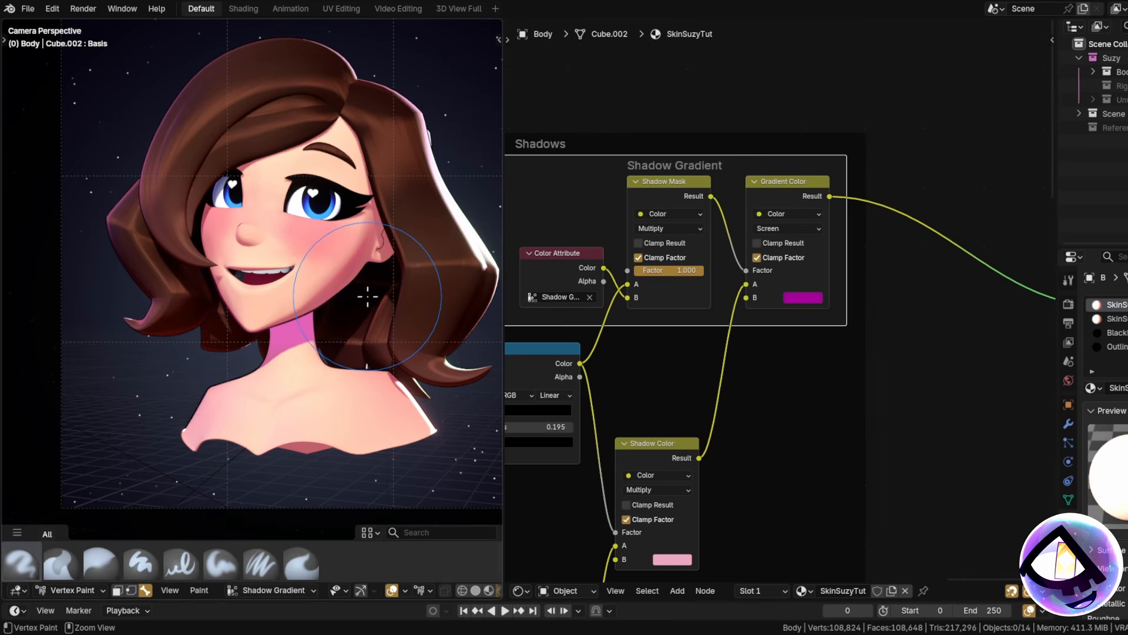
{"action": "scroll", "coordinate": [951, 276], "scroll_direction": "down", "scroll_amount": 3}
{"action": "left_click", "coordinate": [1117, 347]}
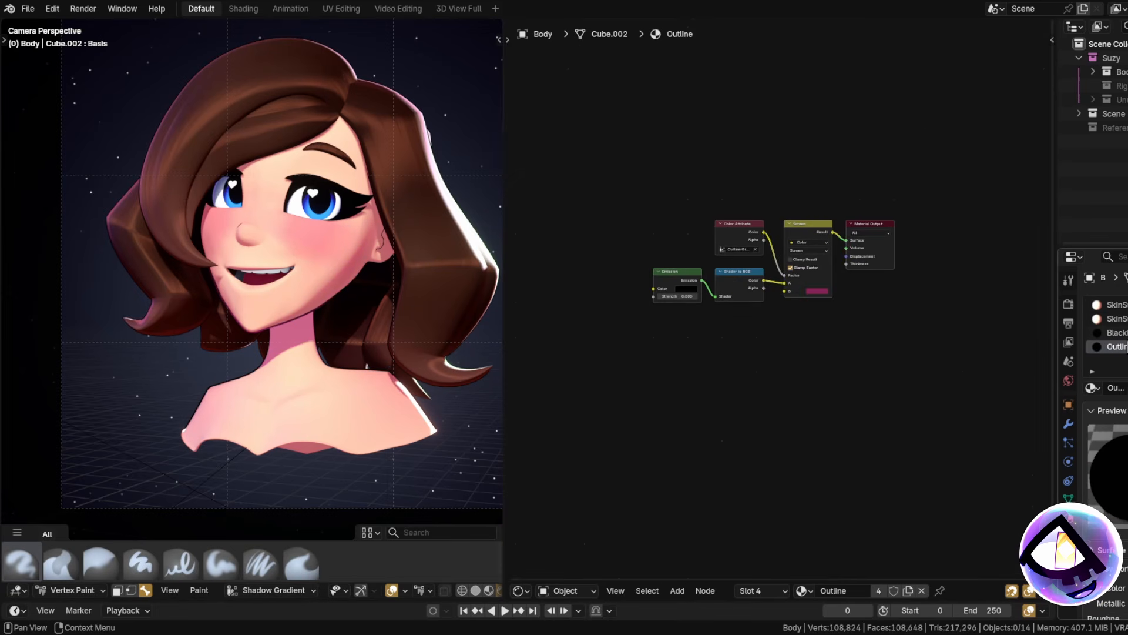
Make Outline Gradient the active colour attribute and preview it in flat shading.
{"action": "scroll", "coordinate": [763, 196], "scroll_direction": "up", "scroll_amount": 4}
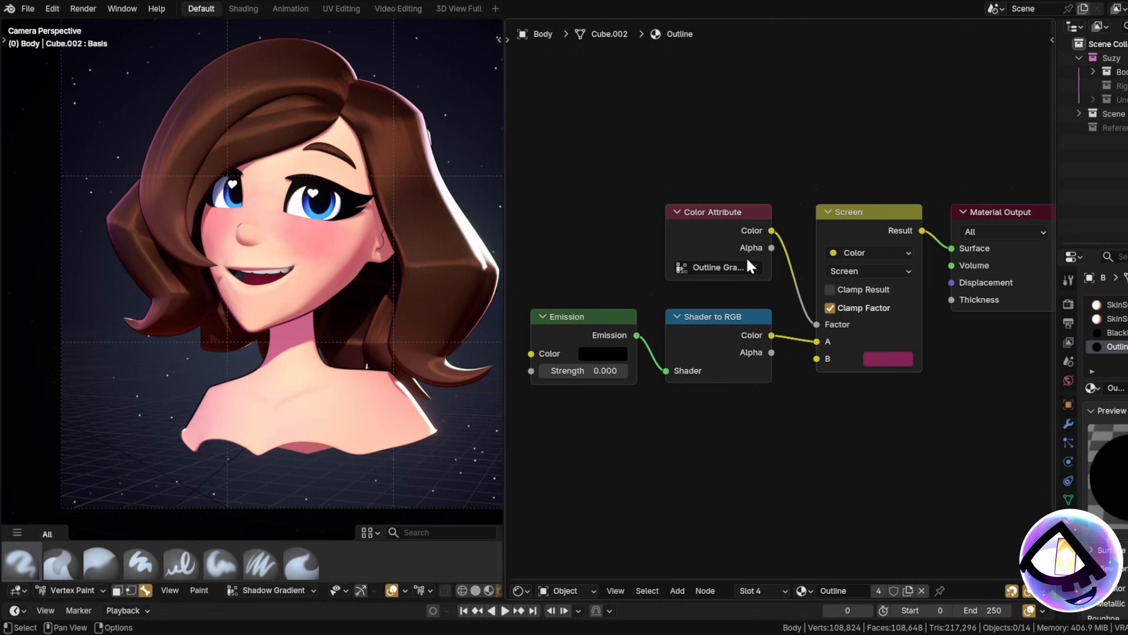
{"action": "middle_click_drag", "start_coordinate": [793, 236], "coordinate": [756, 232]}
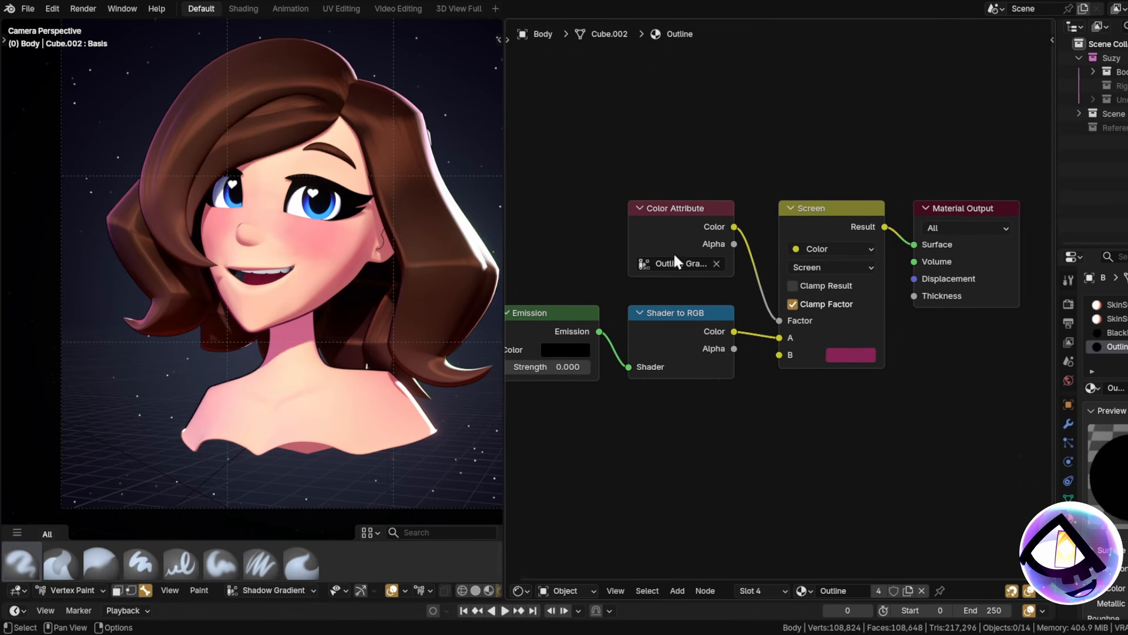
{"action": "left_click", "coordinate": [241, 590]}
{"action": "left_click", "coordinate": [227, 539]}
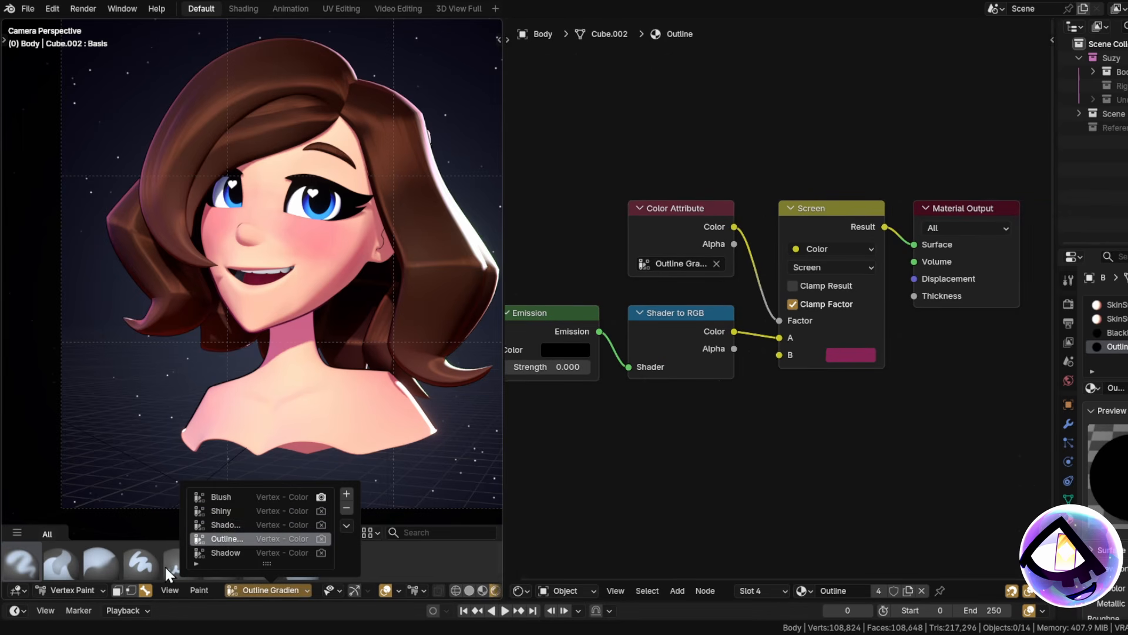
{"action": "left_click", "coordinate": [82, 589]}
{"action": "left_click", "coordinate": [470, 591]}
Paint the outline colour along the nose edge of the face.
{"action": "scroll", "coordinate": [324, 321], "scroll_direction": "up", "scroll_amount": 4}
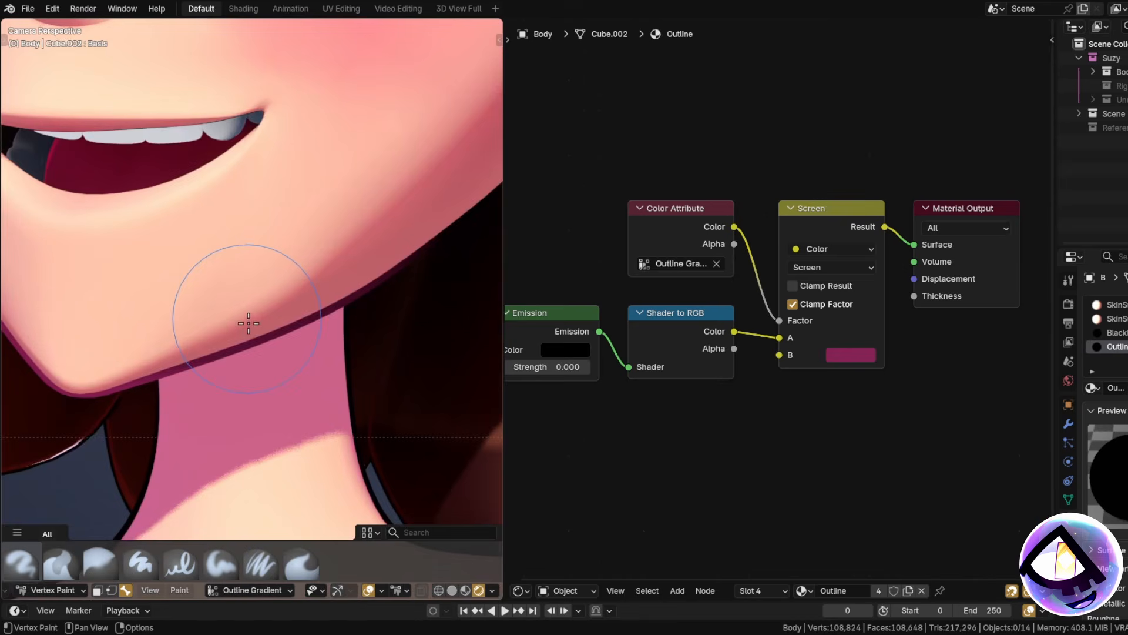
{"action": "middle_click_drag", "start_coordinate": [250, 322], "coordinate": [332, 250], "text": "shift"}
{"action": "scroll", "coordinate": [269, 360], "scroll_direction": "down", "scroll_amount": 3}
{"action": "mouse_move", "coordinate": [179, 453]}
{"action": "middle_mouse_down", "text": "shift"}
{"action": "mouse_move", "coordinate": [269, 360]}
{"action": "mouse_move", "coordinate": [187, 455]}
{"action": "mouse_move", "coordinate": [179, 495]}
{"action": "middle_mouse_up", "text": "shift"}
{"action": "scroll", "coordinate": [259, 361], "scroll_direction": "up", "scroll_amount": 3}
{"action": "scroll", "coordinate": [318, 329], "scroll_direction": "down", "scroll_amount": 3}
{"action": "middle_click_drag", "start_coordinate": [340, 320], "coordinate": [286, 347], "text": "shift"}
{"action": "scroll", "coordinate": [282, 338], "scroll_direction": "down", "scroll_amount": 4}
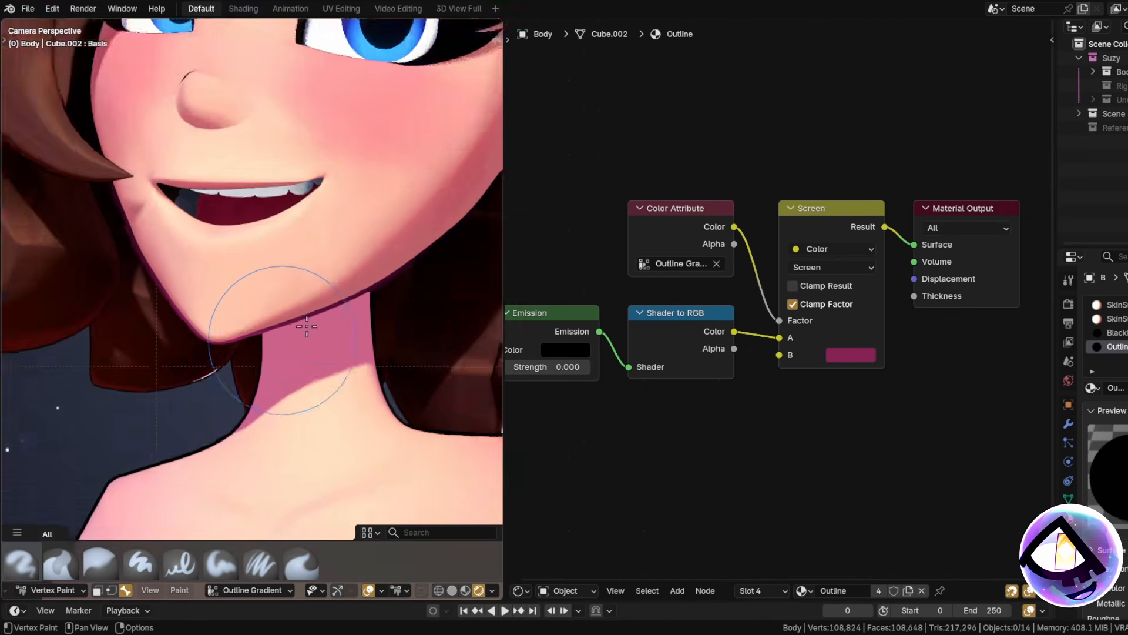
{"action": "scroll", "coordinate": [232, 132], "scroll_direction": "up", "scroll_amount": 1}
{"action": "mouse_move", "coordinate": [228, 120]}
{"action": "middle_mouse_down", "text": "shift"}
{"action": "mouse_move", "coordinate": [249, 227]}
{"action": "mouse_move", "coordinate": [289, 307]}
{"action": "middle_mouse_up", "text": "shift"}
{"action": "scroll", "coordinate": [288, 303], "scroll_direction": "up", "scroll_amount": 2}
{"action": "left_click_drag", "start_coordinate": [238, 204], "coordinate": [216, 219]}
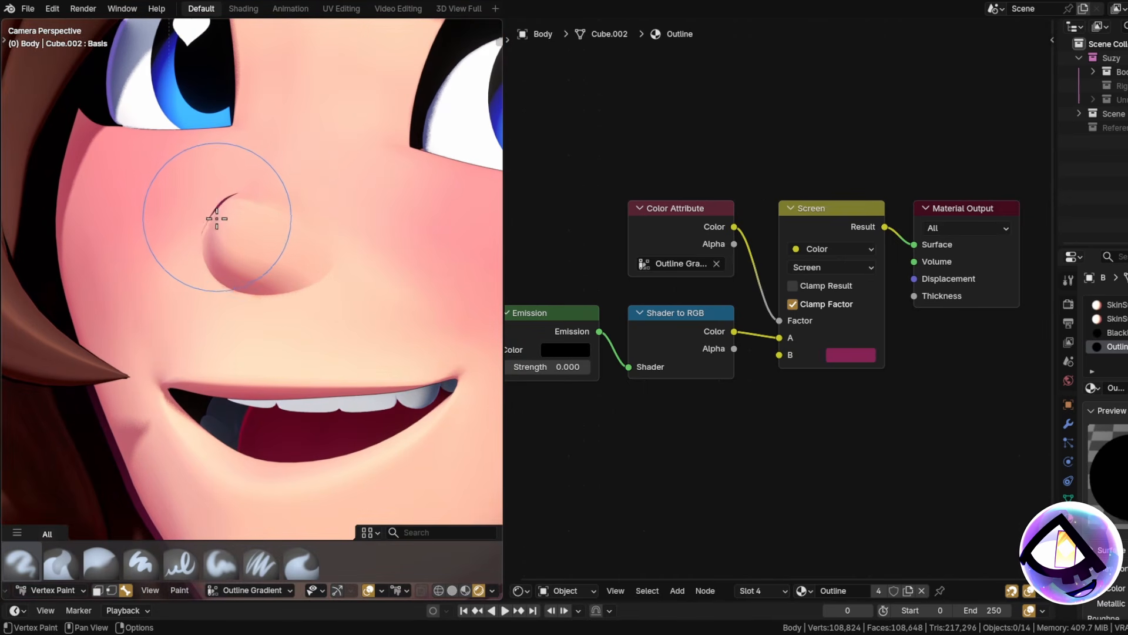
Frame the view along the shoulder outline edge for painting.
{"action": "scroll", "coordinate": [228, 247], "scroll_direction": "up", "scroll_amount": 5}
{"action": "scroll", "coordinate": [244, 242], "scroll_direction": "up", "scroll_amount": 3}
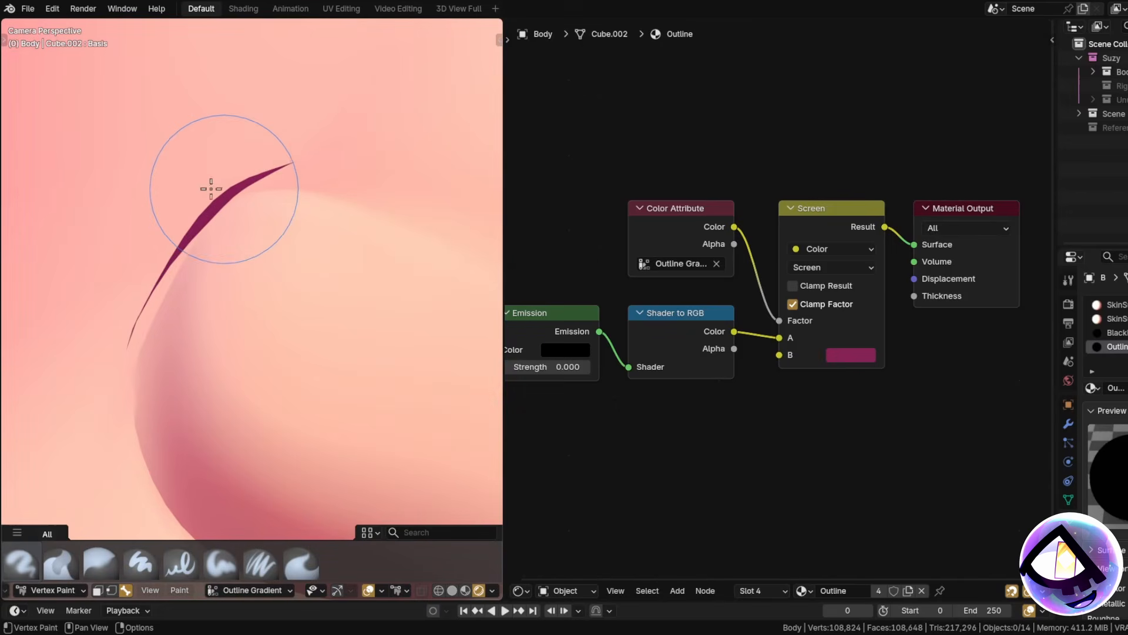
{"action": "scroll", "coordinate": [283, 188], "scroll_direction": "down", "scroll_amount": 6}
{"action": "scroll", "coordinate": [234, 274], "scroll_direction": "up", "scroll_amount": 6}
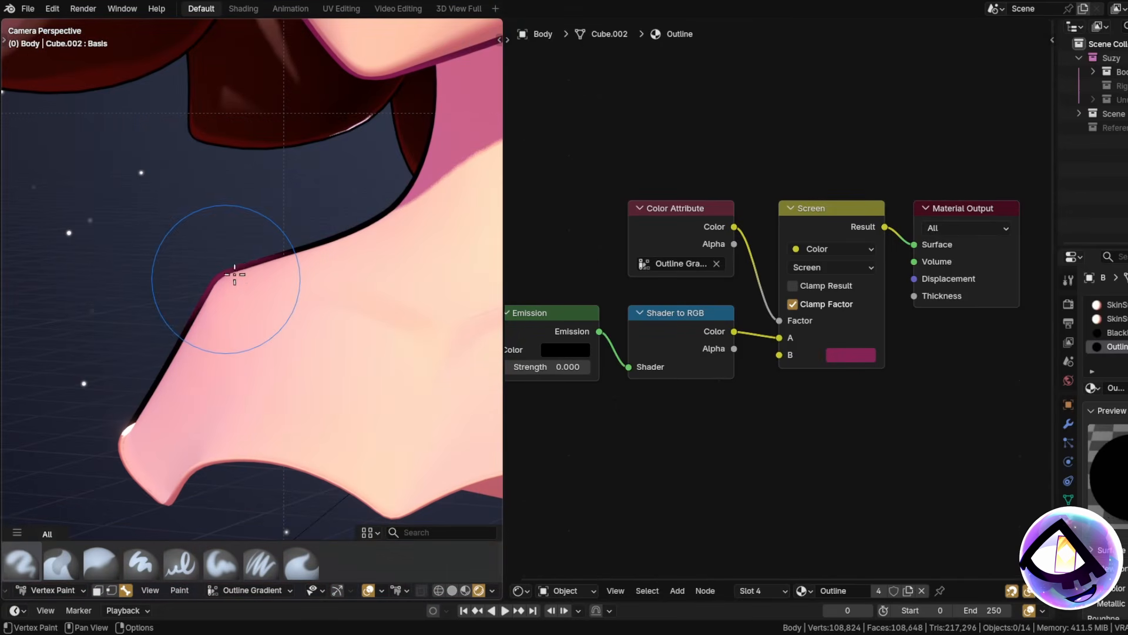
{"action": "scroll", "coordinate": [305, 360], "scroll_direction": "down", "scroll_amount": 3}
{"action": "middle_click_drag", "start_coordinate": [287, 417], "coordinate": [323, 429], "text": "shift"}
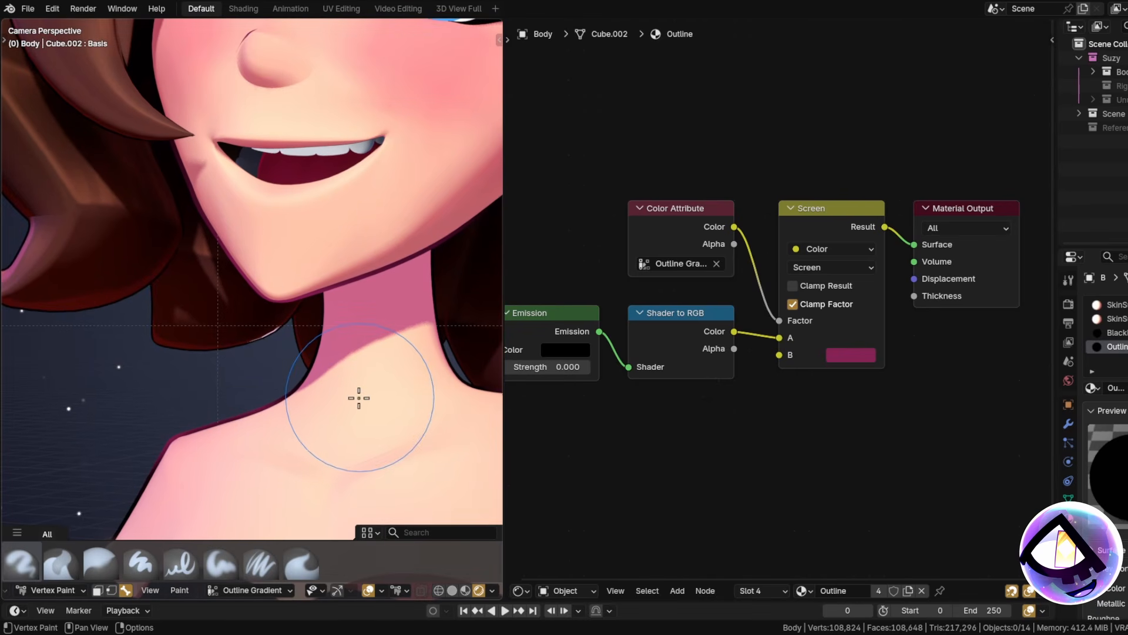
{"action": "middle_click_drag", "start_coordinate": [179, 446], "coordinate": [284, 365], "text": "shift"}
{"action": "scroll", "coordinate": [283, 363], "scroll_direction": "up", "scroll_amount": 3}
{"action": "middle_click_drag", "start_coordinate": [182, 331], "coordinate": [262, 328], "text": "shift"}
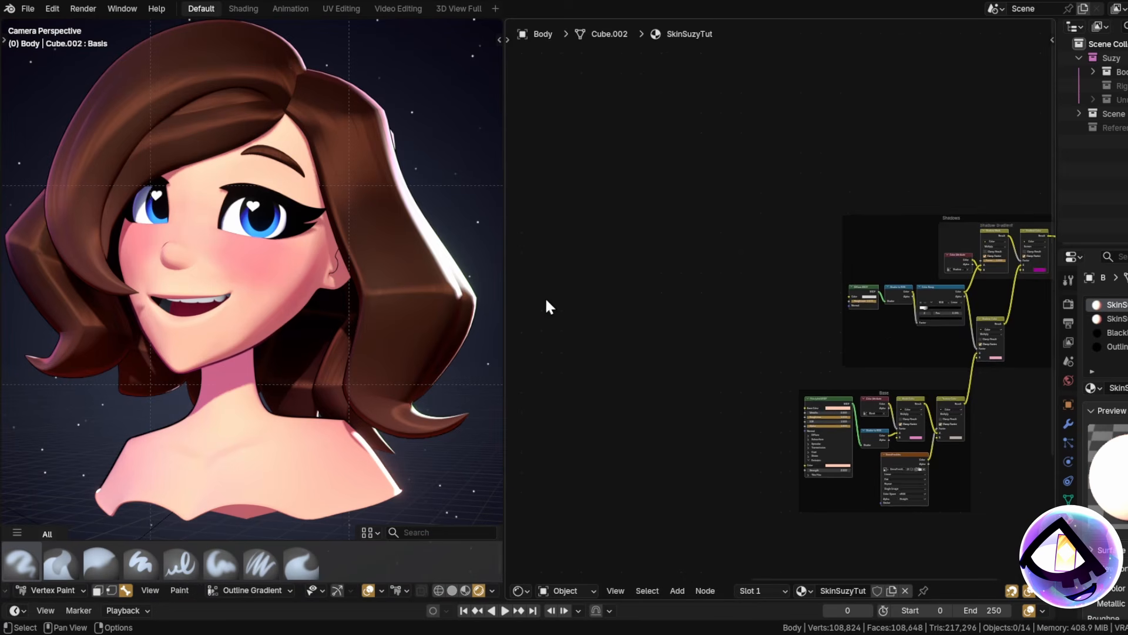
{"action": "middle_click_drag", "start_coordinate": [547, 305], "coordinate": [772, 308]}
{"action": "scroll", "coordinate": [658, 315], "scroll_direction": "up", "scroll_amount": 3}
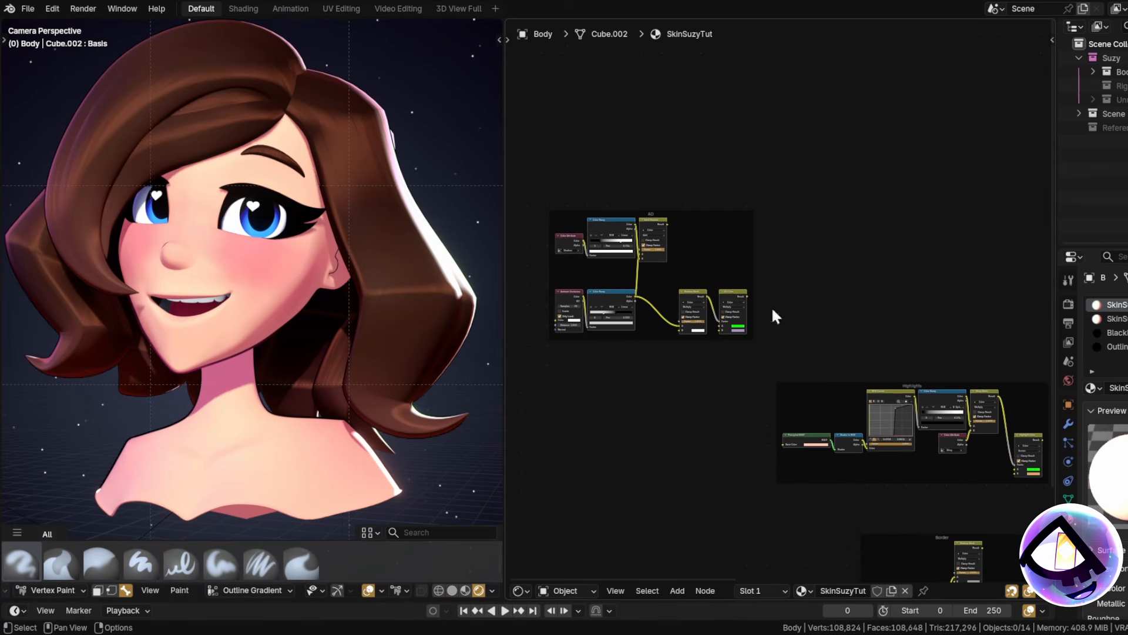
Move the AO frame into the Shadows frame, shifting Material Output up and right.
{"action": "left_click_drag", "start_coordinate": [681, 212], "coordinate": [1030, 224]}
{"action": "middle_click_drag", "start_coordinate": [960, 209], "coordinate": [1019, 175]}
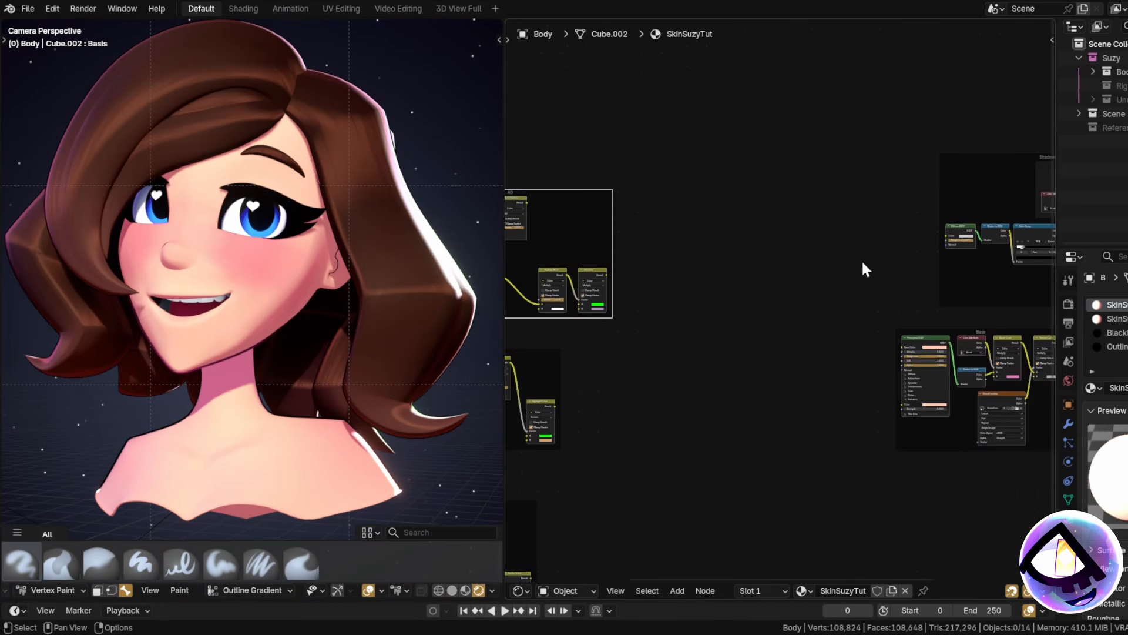
{"action": "scroll", "coordinate": [864, 270], "scroll_direction": "down", "scroll_amount": 2}
{"action": "middle_click_drag", "start_coordinate": [864, 270], "coordinate": [734, 269]}
{"action": "left_click_drag", "start_coordinate": [552, 222], "coordinate": [1028, 104]}
{"action": "middle_click_drag", "start_coordinate": [978, 115], "coordinate": [772, 157]}
{"action": "scroll", "coordinate": [791, 158], "scroll_direction": "up", "scroll_amount": 4}
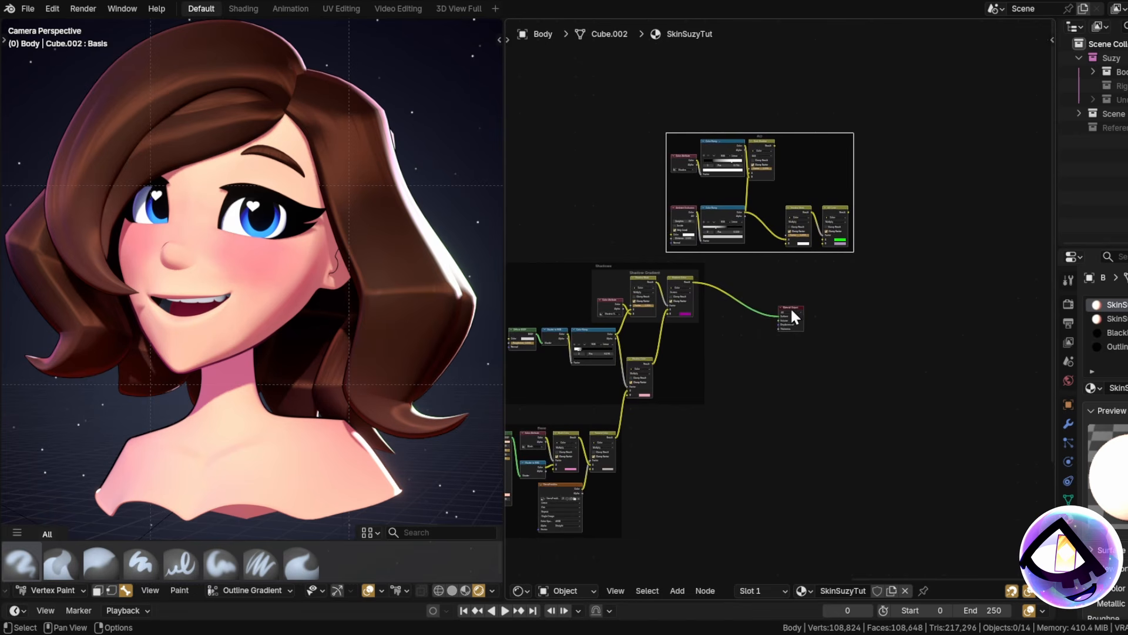
{"action": "left_click_drag", "start_coordinate": [791, 310], "coordinate": [962, 226]}
{"action": "scroll", "coordinate": [751, 377], "scroll_direction": "up", "scroll_amount": 4}
{"action": "left_click_drag", "start_coordinate": [759, 53], "coordinate": [816, 175]}
Connect the shadow Color Ramp's Color output to Shadow Mask's B input.
{"action": "scroll", "coordinate": [763, 408], "scroll_direction": "up", "scroll_amount": 2}
{"action": "middle_click_drag", "start_coordinate": [764, 409], "coordinate": [771, 428]}
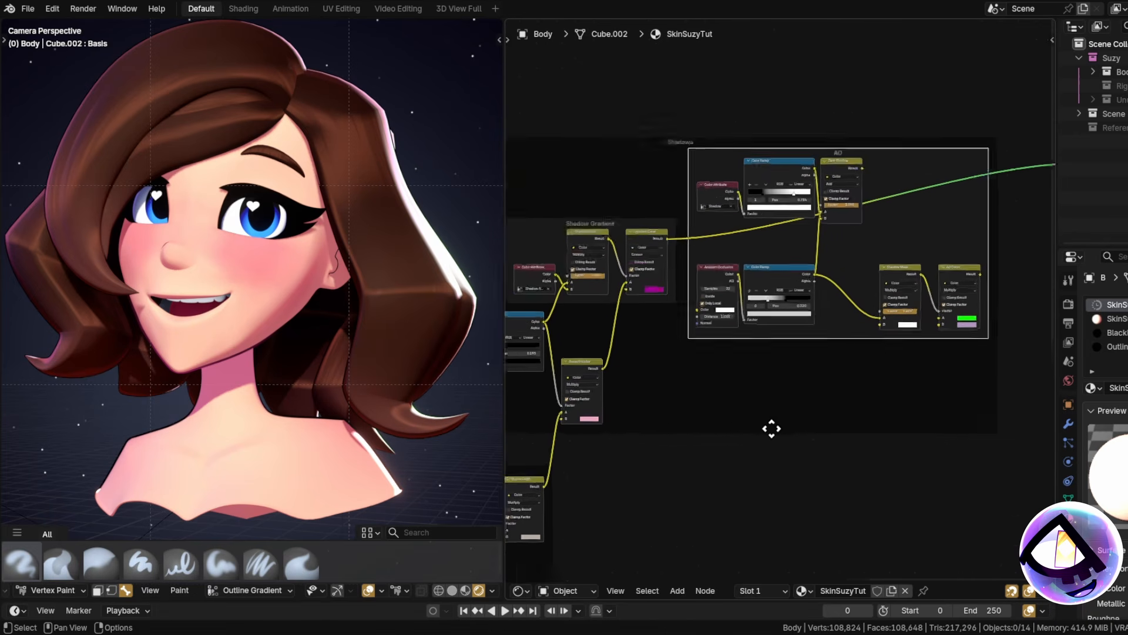
{"action": "scroll", "coordinate": [772, 429], "scroll_direction": "up", "scroll_amount": 2}
{"action": "middle_click_drag", "start_coordinate": [782, 382], "coordinate": [832, 420]}
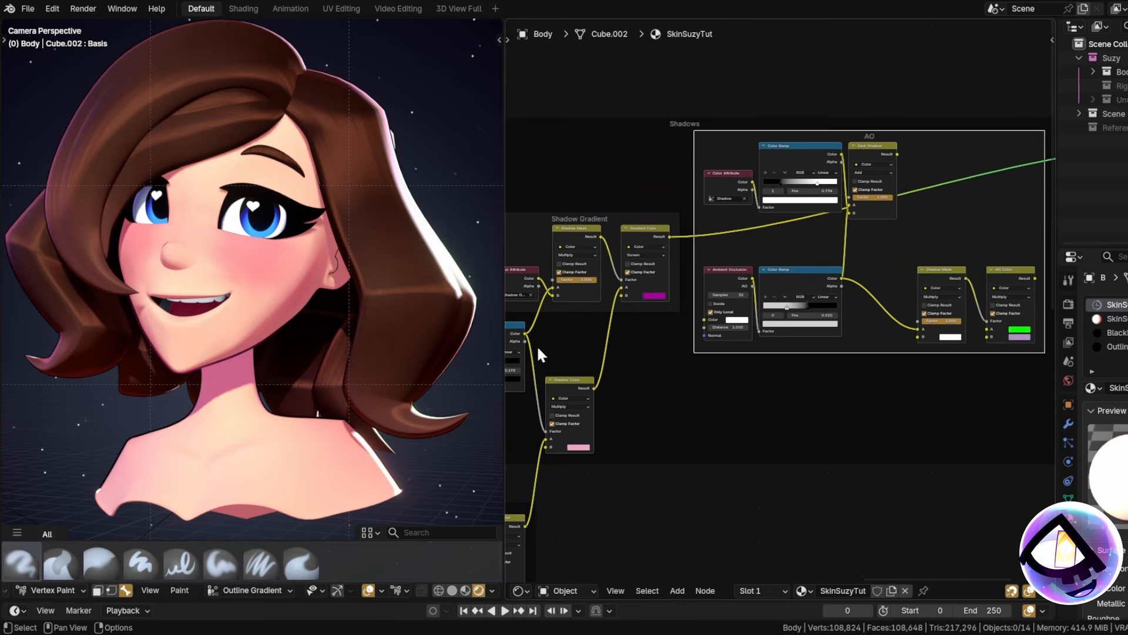
{"action": "left_click_drag", "start_coordinate": [525, 333], "coordinate": [917, 337]}
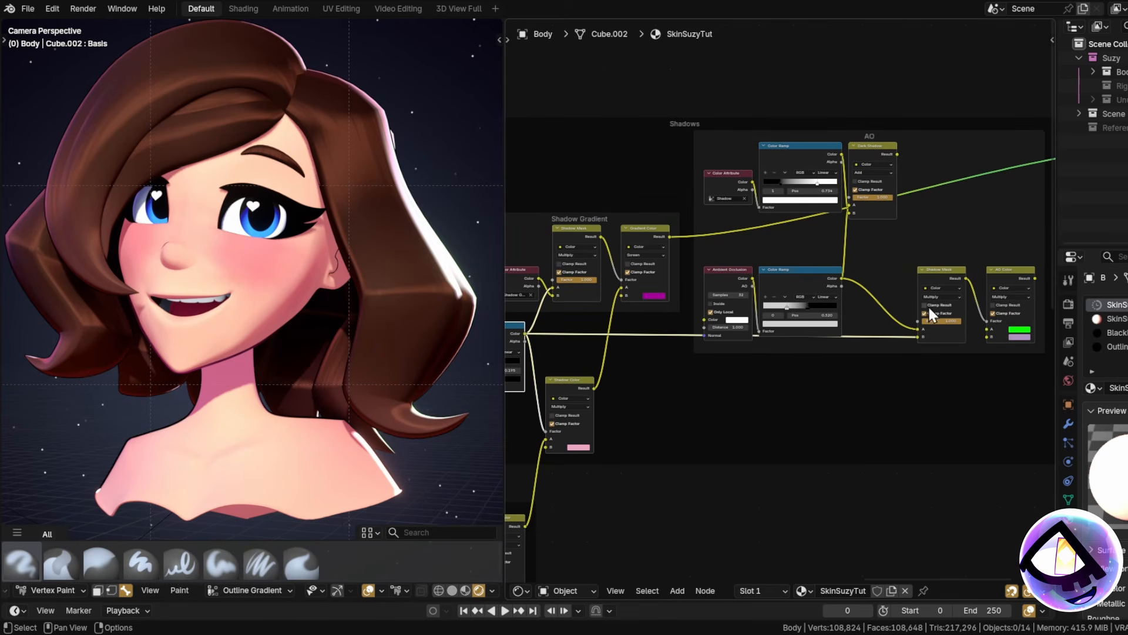
Move Shadow Mask near the ramps and lift the Ambient Occlusion pair and AO frame.
{"action": "middle_click_drag", "start_coordinate": [954, 285], "coordinate": [925, 311]}
{"action": "middle_click_drag", "start_coordinate": [774, 385], "coordinate": [817, 370]}
{"action": "middle_click_drag", "start_coordinate": [663, 357], "coordinate": [790, 351]}
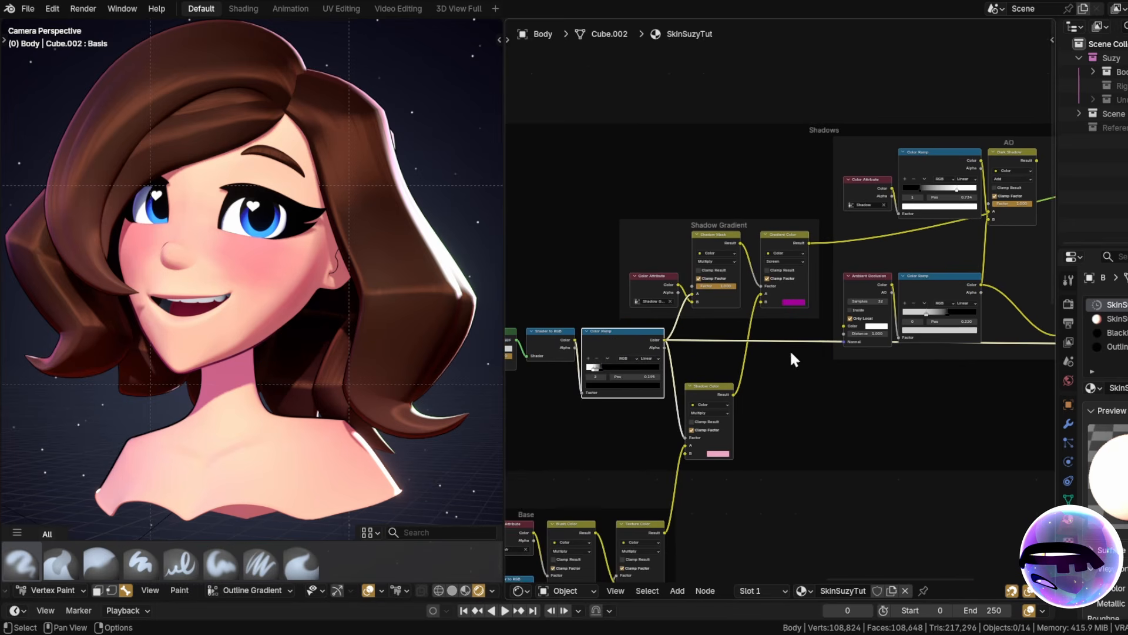
{"action": "middle_click_drag", "start_coordinate": [863, 450], "coordinate": [708, 466]}
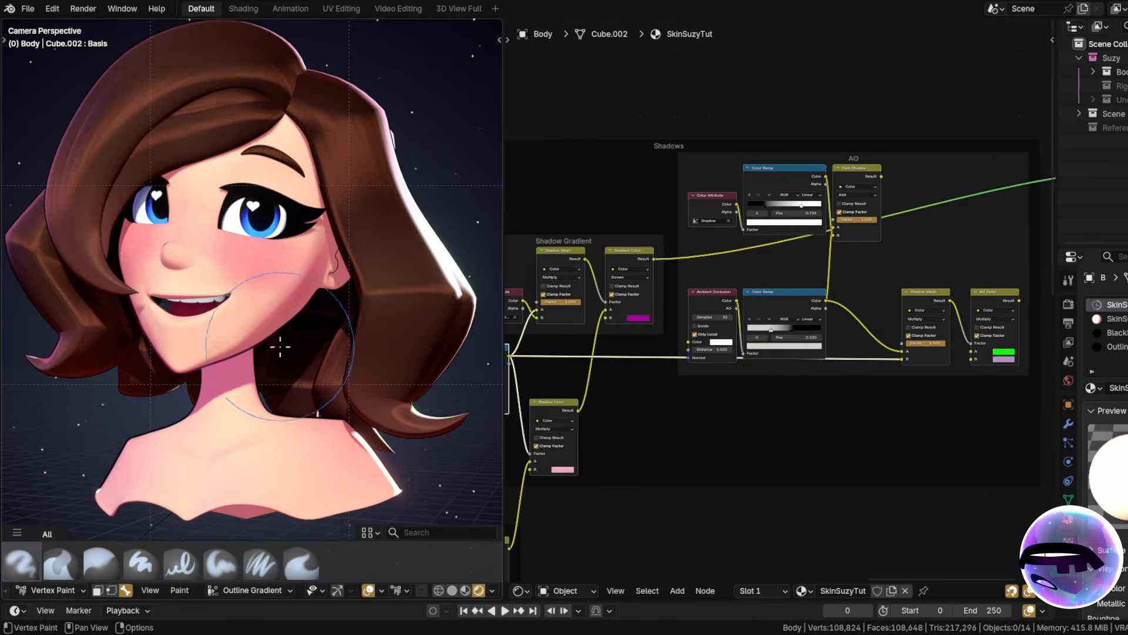
{"action": "scroll", "coordinate": [235, 290], "scroll_direction": "up", "scroll_amount": 2}
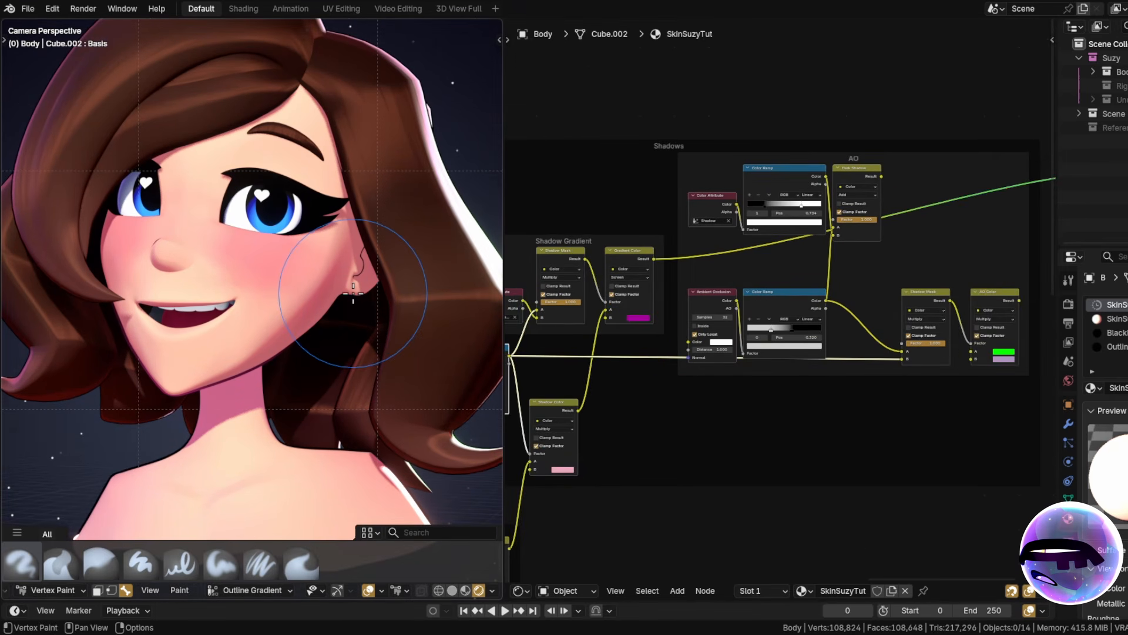
{"action": "middle_click_drag", "start_coordinate": [905, 319], "coordinate": [793, 318]}
{"action": "scroll", "coordinate": [831, 319], "scroll_direction": "up", "scroll_amount": 9}
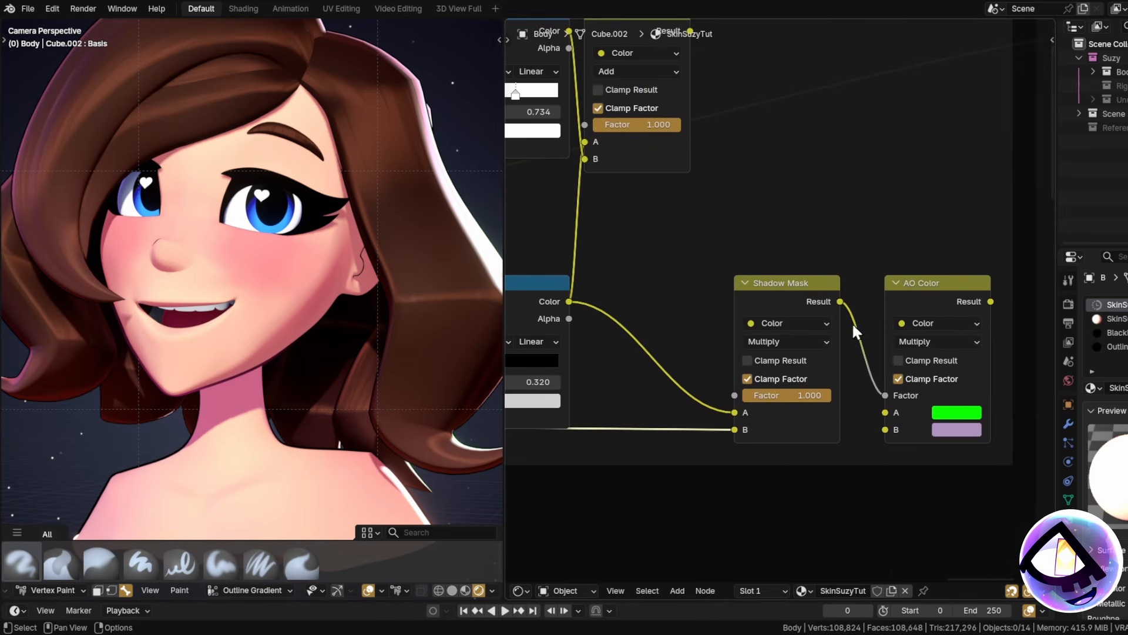
{"action": "middle_click_drag", "start_coordinate": [833, 362], "coordinate": [872, 310]}
{"action": "scroll", "coordinate": [817, 294], "scroll_direction": "down", "scroll_amount": 3}
{"action": "left_click_drag", "start_coordinate": [788, 249], "coordinate": [753, 249]}
{"action": "scroll", "coordinate": [676, 375], "scroll_direction": "down", "scroll_amount": 3}
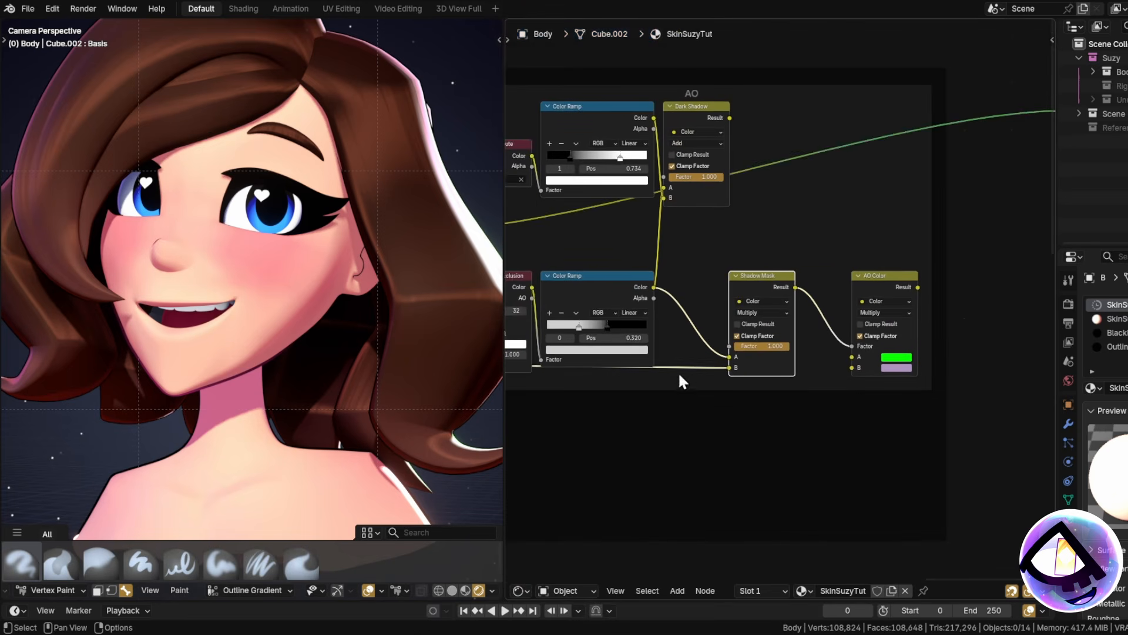
{"action": "middle_click_drag", "start_coordinate": [679, 372], "coordinate": [801, 388]}
{"action": "left_click_drag", "start_coordinate": [802, 388], "coordinate": [643, 272]}
{"action": "left_click_drag", "start_coordinate": [697, 291], "coordinate": [703, 260]}
{"action": "scroll", "coordinate": [700, 247], "scroll_direction": "down", "scroll_amount": 4}
{"action": "middle_click_drag", "start_coordinate": [869, 174], "coordinate": [837, 256]}
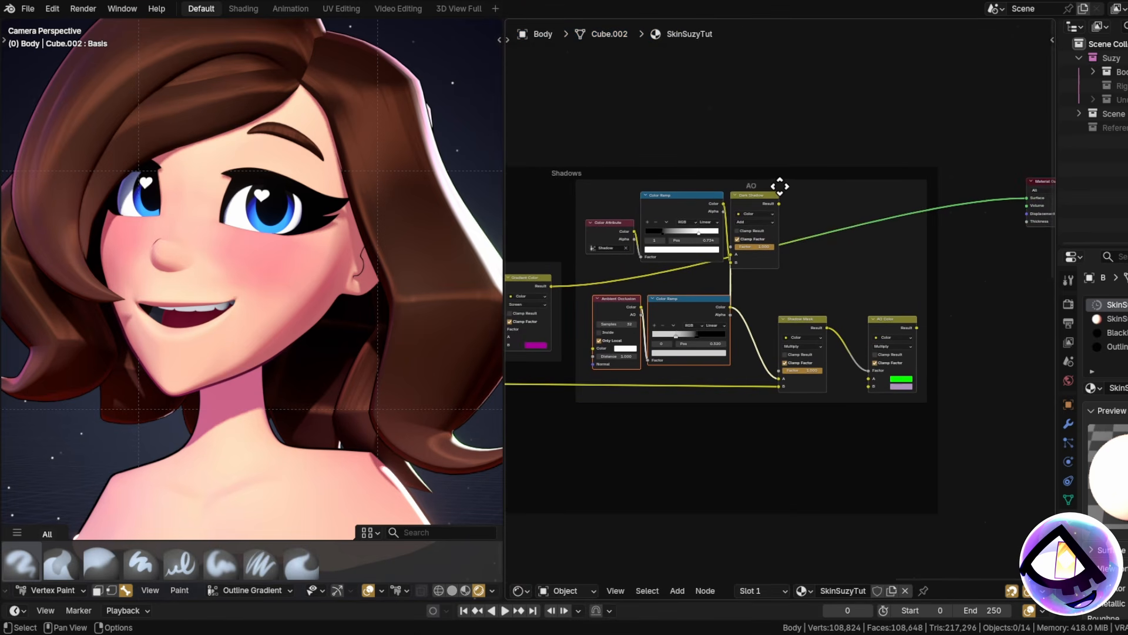
{"action": "left_click_drag", "start_coordinate": [780, 187], "coordinate": [786, 89]}
Connect Gradient Color's Result to AO Color's A input.
{"action": "left_click_drag", "start_coordinate": [551, 381], "coordinate": [875, 280]}
{"action": "middle_click_drag", "start_coordinate": [953, 277], "coordinate": [818, 308]}
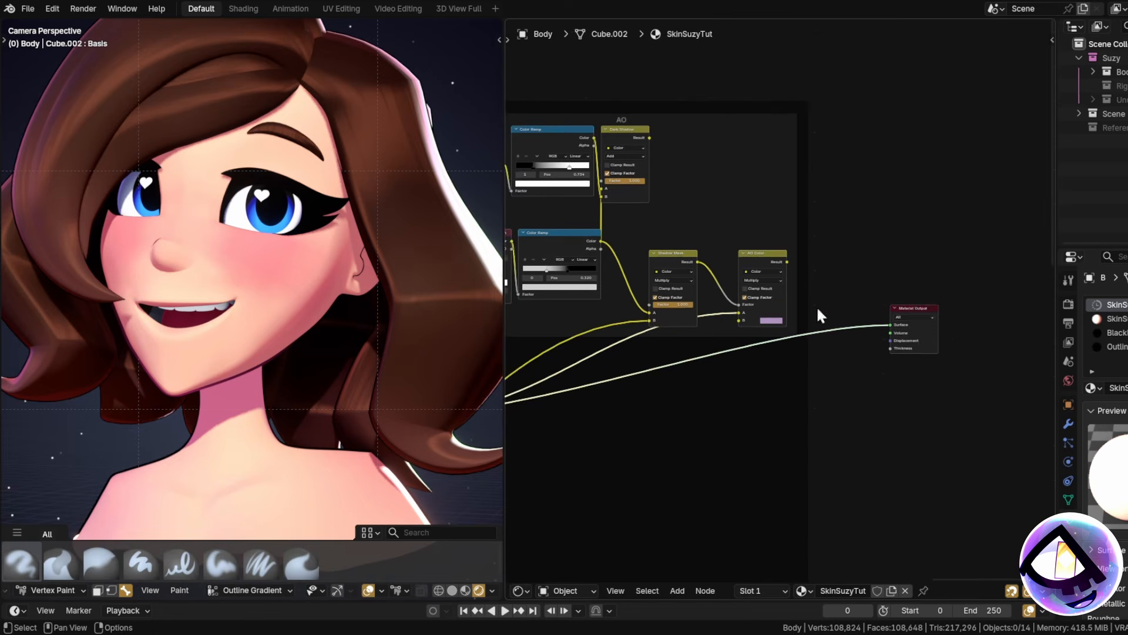
{"action": "scroll", "coordinate": [823, 297], "scroll_direction": "up", "scroll_amount": 2}
Preview the shadow Color Ramp and Shadow Mask, then feed AO Color into the Surface.
{"action": "left_click_drag", "start_coordinate": [772, 251], "coordinate": [921, 342]}
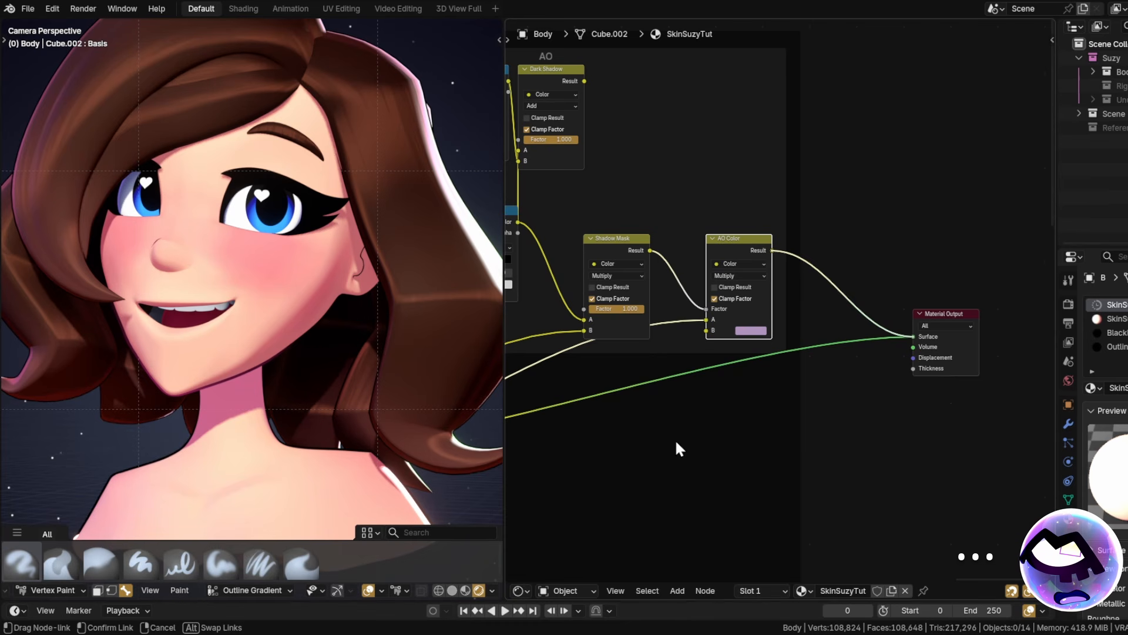
{"action": "middle_click_drag", "start_coordinate": [687, 438], "coordinate": [851, 414]}
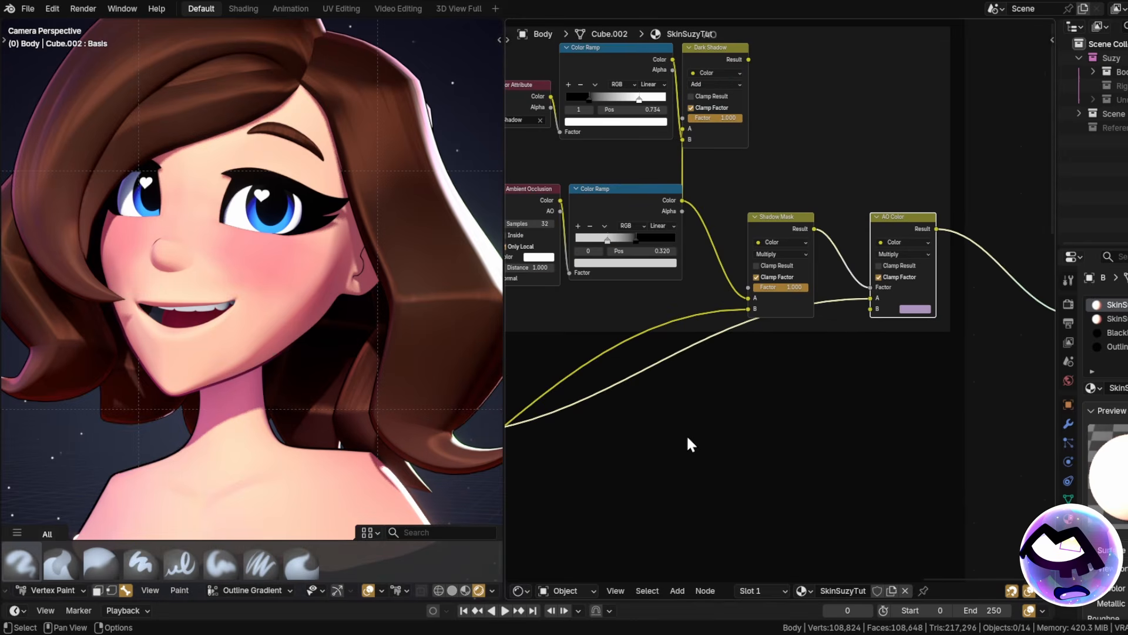
{"action": "scroll", "coordinate": [833, 402], "scroll_direction": "down", "scroll_amount": 1}
{"action": "scroll", "coordinate": [831, 400], "scroll_direction": "down", "scroll_amount": 3}
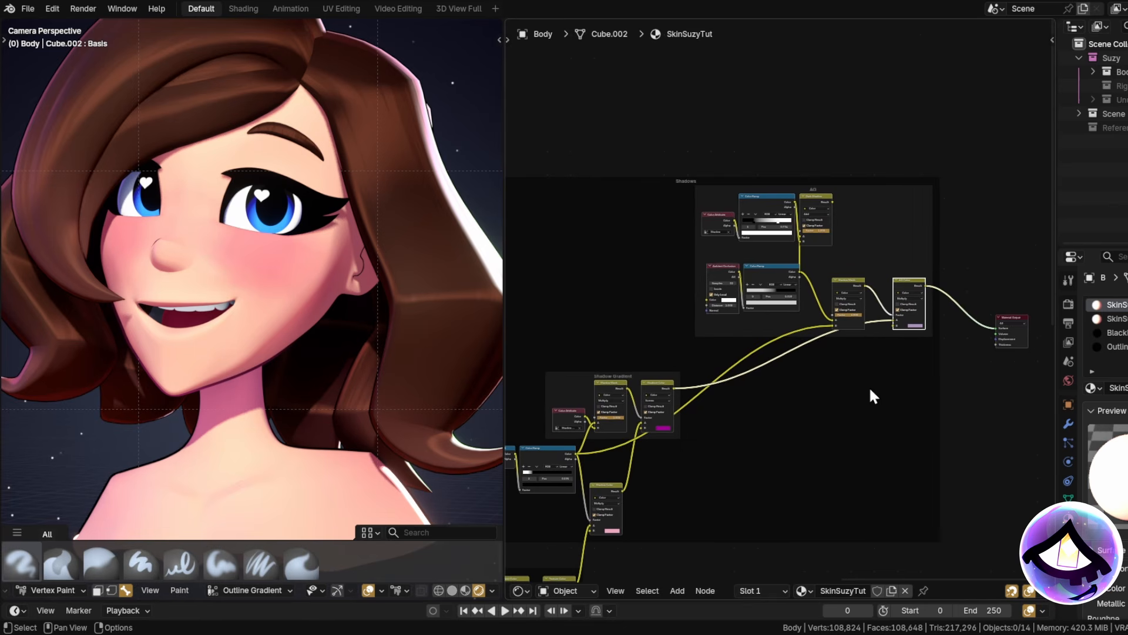
{"action": "middle_click_drag", "start_coordinate": [891, 302], "coordinate": [780, 405]}
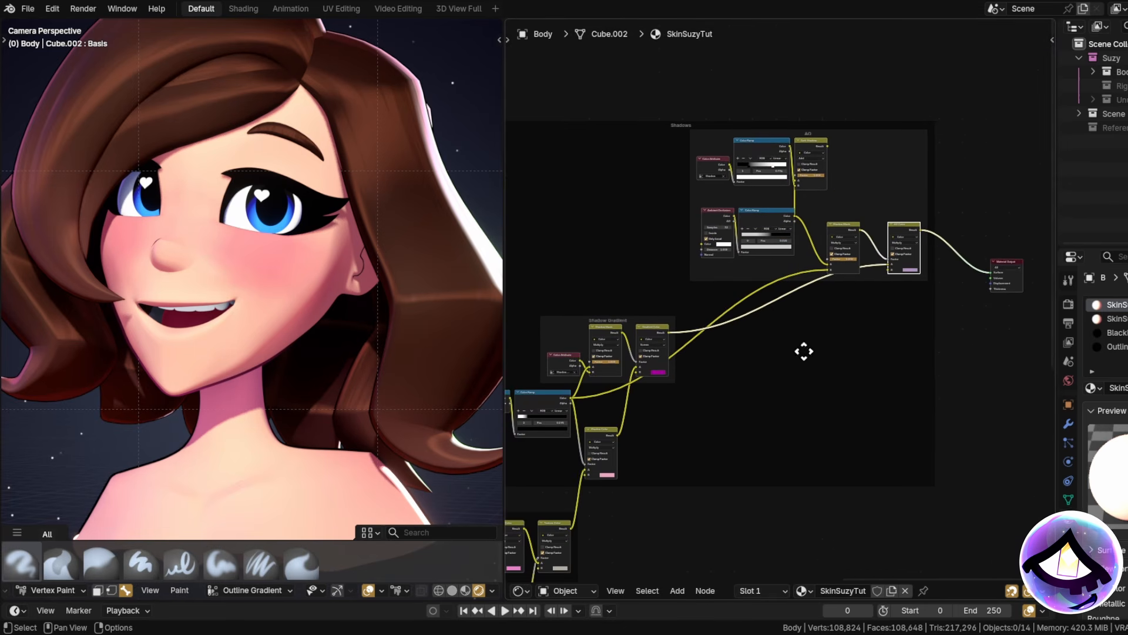
{"action": "middle_click_drag", "start_coordinate": [803, 352], "coordinate": [785, 368]}
{"action": "left_click_drag", "start_coordinate": [723, 187], "coordinate": [1012, 269]}
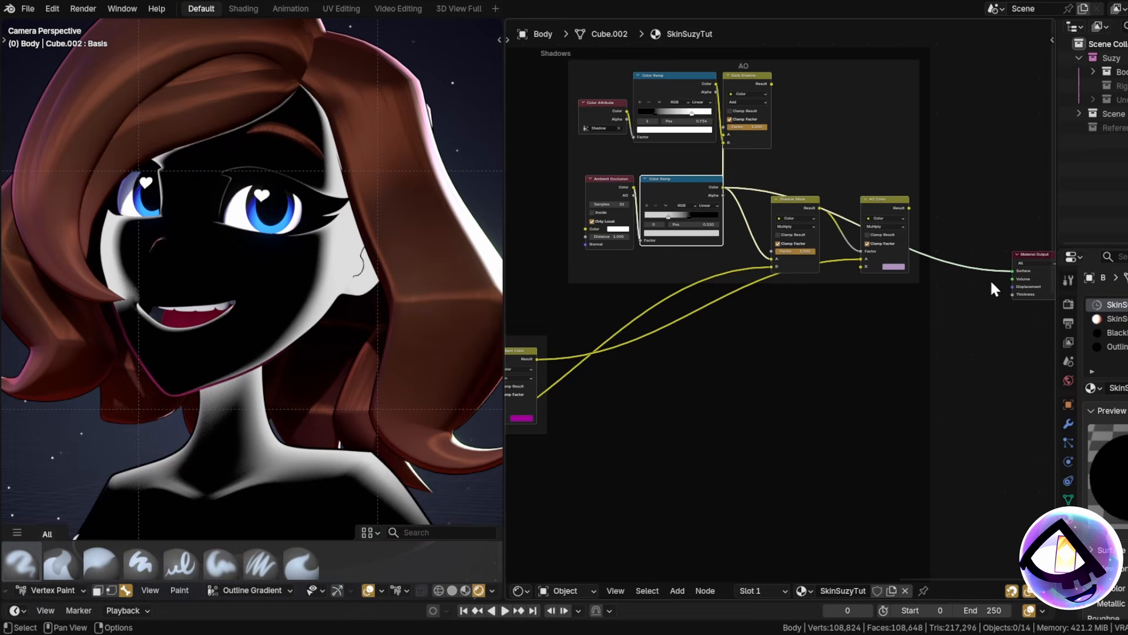
{"action": "left_click_drag", "start_coordinate": [785, 207], "coordinate": [975, 269]}
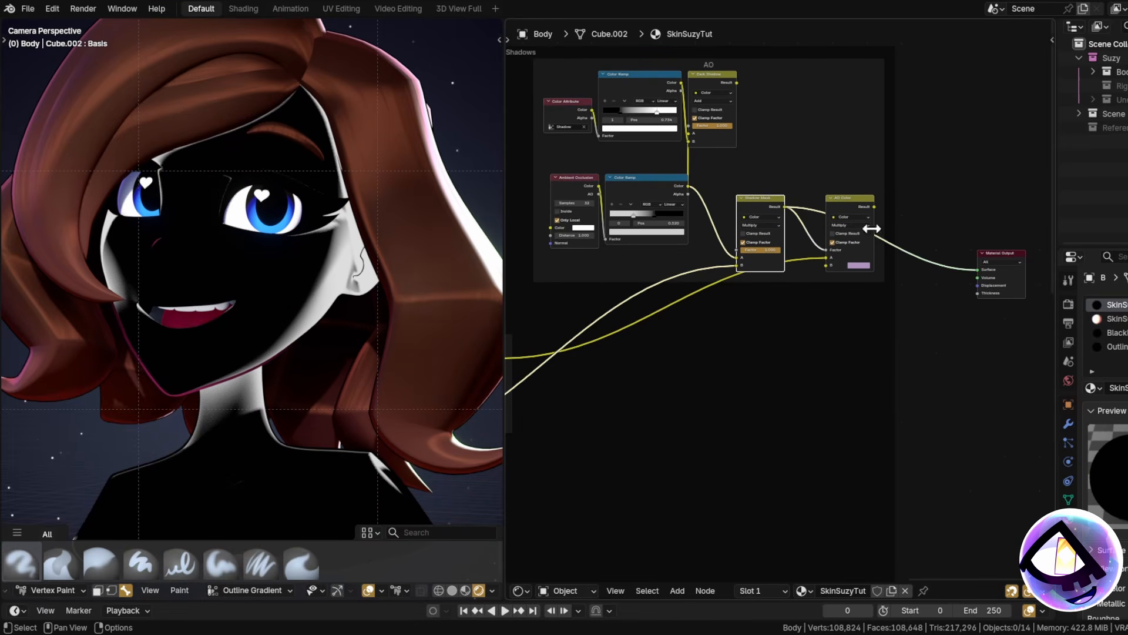
{"action": "mouse_move", "coordinate": [875, 206]}
{"action": "left_mouse_down"}
{"action": "mouse_move", "coordinate": [969, 234]}
{"action": "mouse_move", "coordinate": [978, 269]}
{"action": "left_mouse_up"}
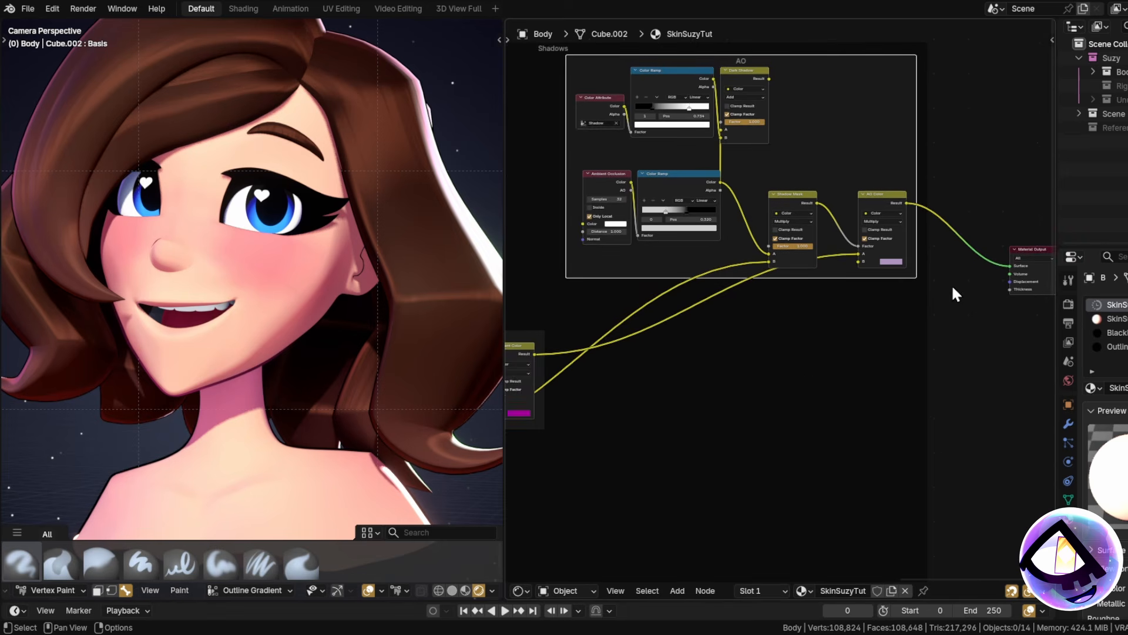
Change AO Color's B colour to a deeper, darker purple.
{"action": "scroll", "coordinate": [862, 253], "scroll_direction": "up", "scroll_amount": 3}
{"action": "left_click", "coordinate": [863, 256]}
{"action": "left_click_drag", "start_coordinate": [876, 89], "coordinate": [914, 116]}
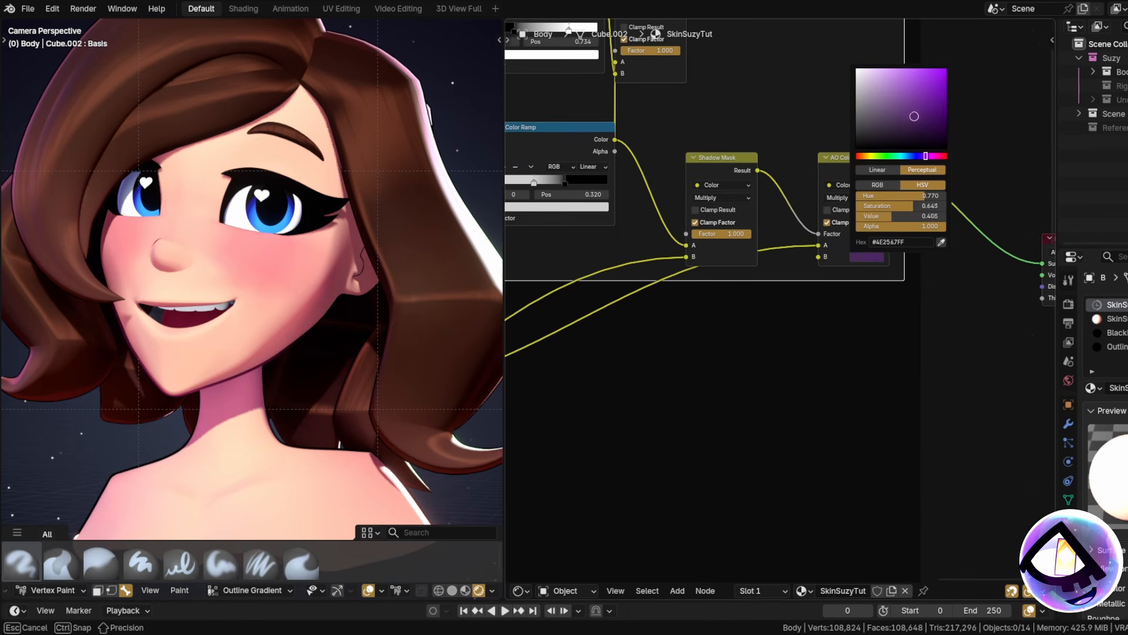
{"action": "scroll", "coordinate": [787, 368], "scroll_direction": "down", "scroll_amount": 3}
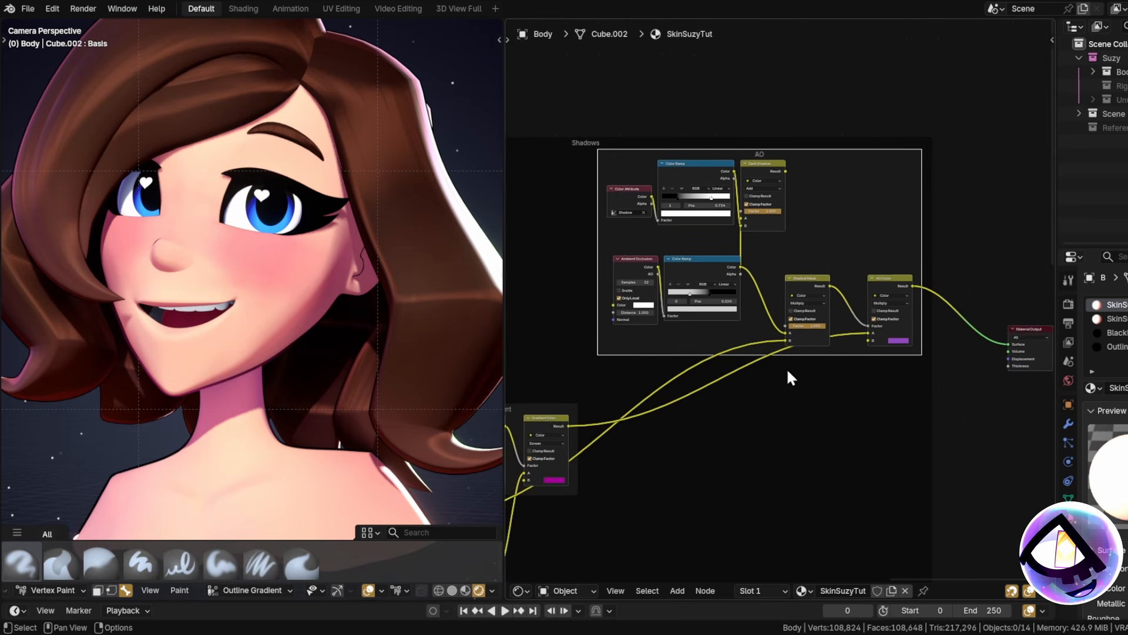
{"action": "scroll", "coordinate": [699, 232], "scroll_direction": "up", "scroll_amount": 4}
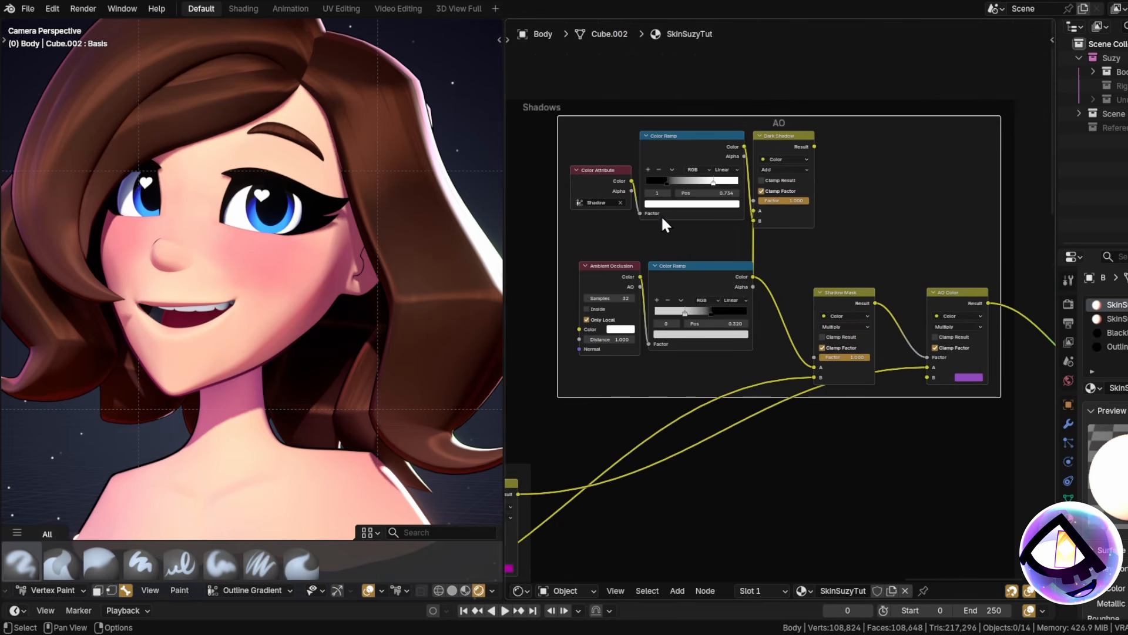
{"action": "middle_click_drag", "start_coordinate": [661, 215], "coordinate": [668, 224]}
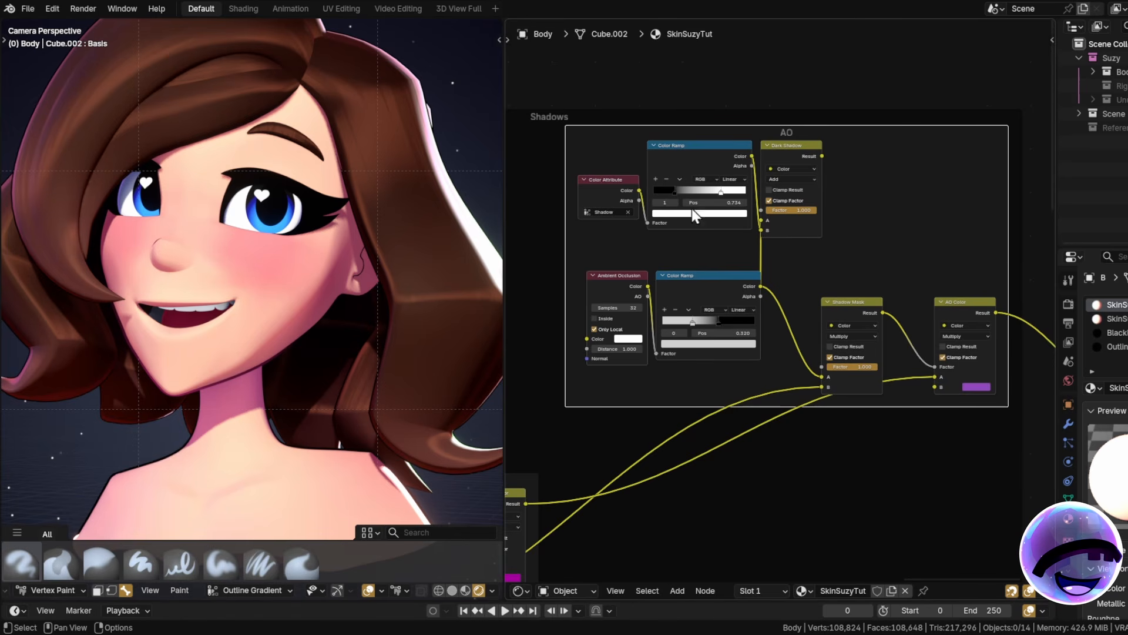
{"action": "middle_click_drag", "start_coordinate": [839, 283], "coordinate": [864, 212]}
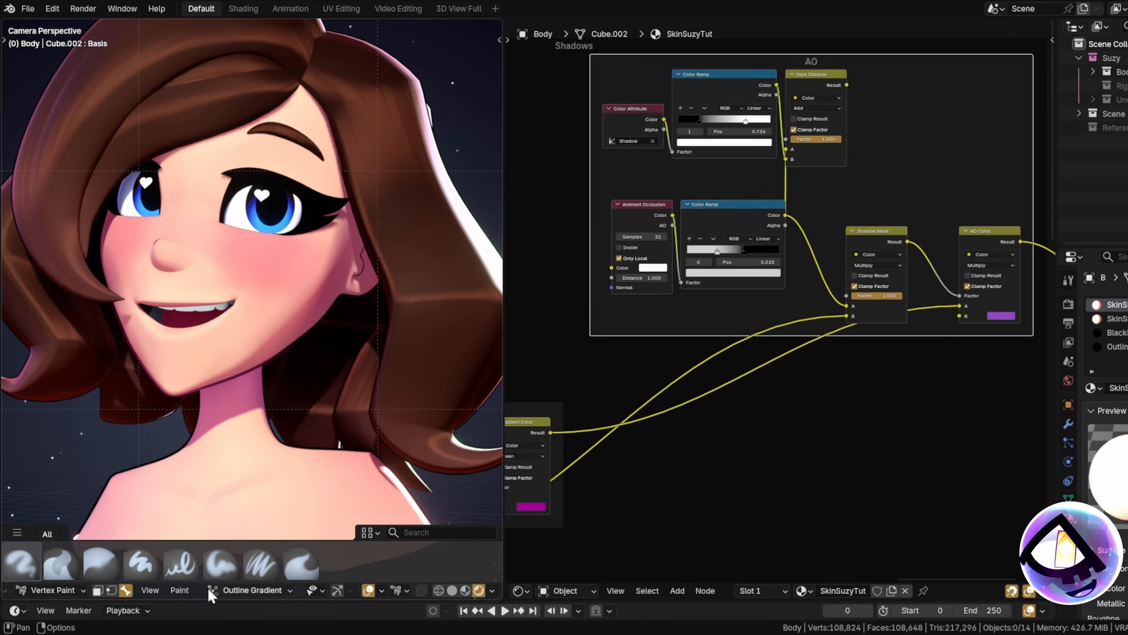
Make Shadow the active colour attribute and inspect the jaw and neck in flat shading.
{"action": "key", "text": "z"}
{"action": "left_click", "coordinate": [273, 587]}
{"action": "left_click", "coordinate": [233, 524]}
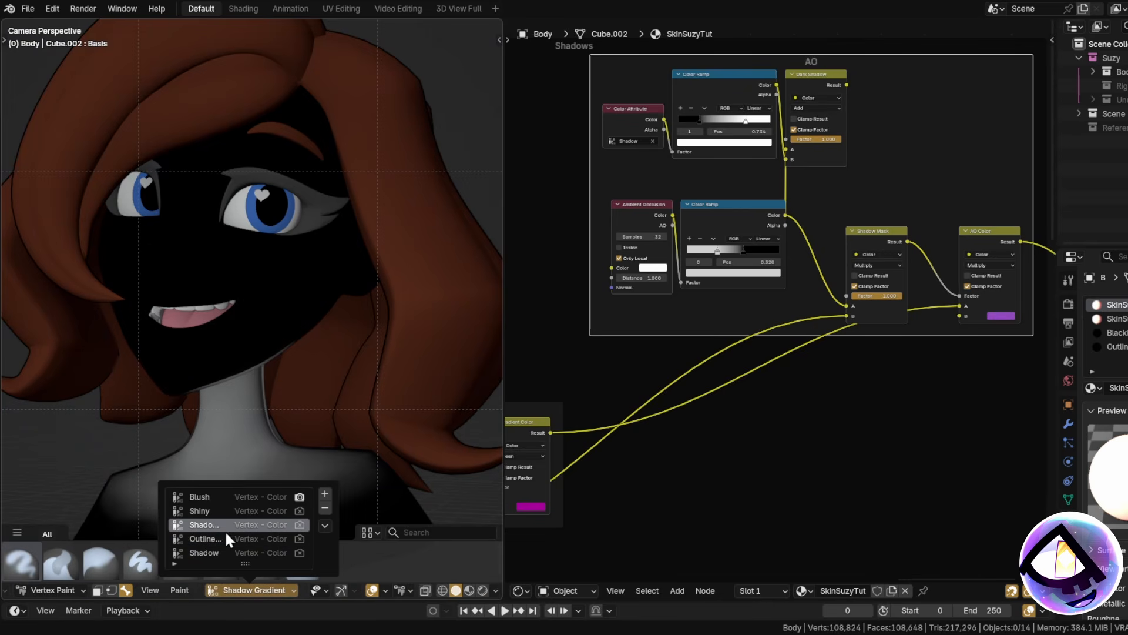
{"action": "left_click", "coordinate": [226, 551]}
{"action": "mouse_move", "coordinate": [301, 431]}
{"action": "middle_mouse_down", "text": "shift"}
{"action": "mouse_move", "coordinate": [302, 277]}
{"action": "mouse_move", "coordinate": [290, 329]}
{"action": "middle_mouse_up", "text": "shift"}
{"action": "scroll", "coordinate": [272, 289], "scroll_direction": "up", "scroll_amount": 2}
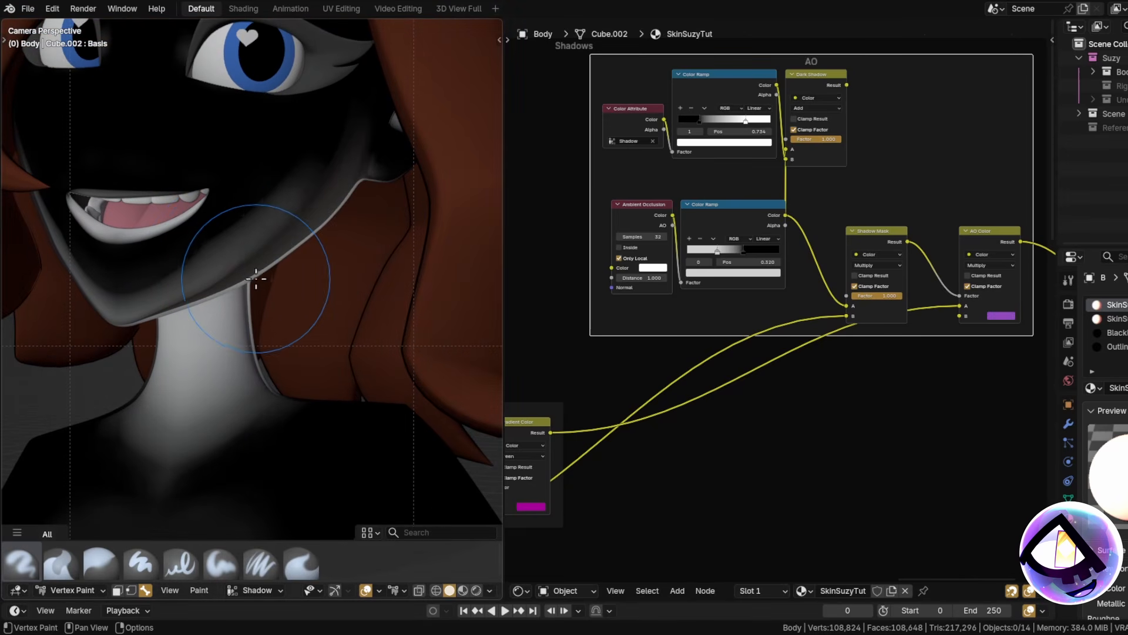
{"action": "middle_click_drag", "start_coordinate": [256, 278], "coordinate": [256, 299], "text": "shift"}
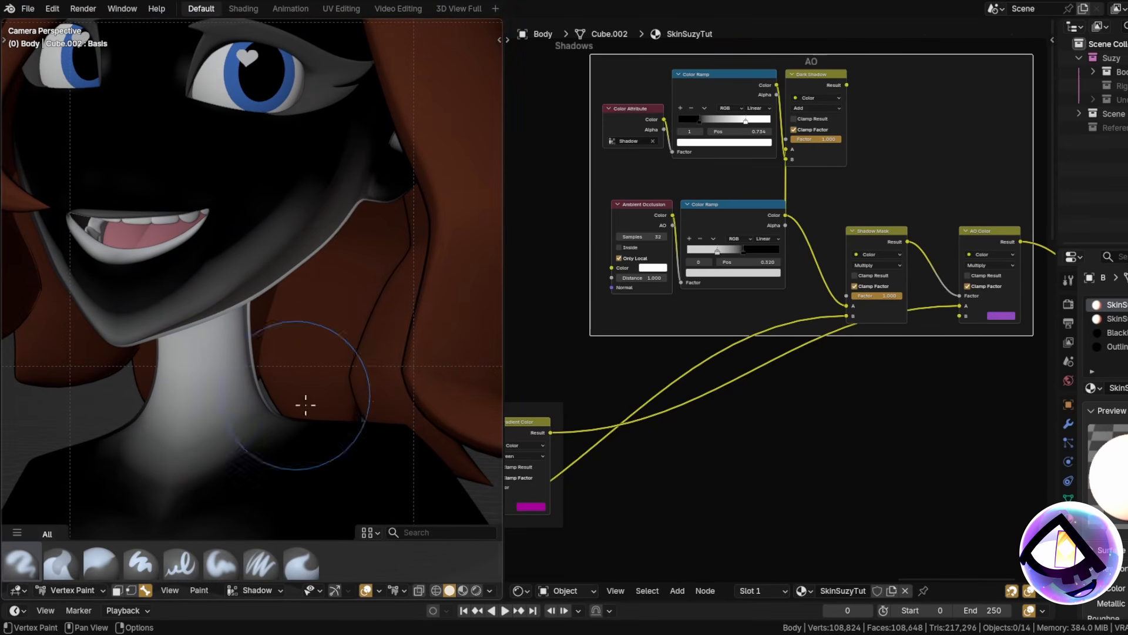
{"action": "left_click", "coordinate": [476, 590]}
Move Shadow Mask right, reposition Dark Shadow, and link its Result into Shadow Mask's A.
{"action": "scroll", "coordinate": [320, 371], "scroll_direction": "down", "scroll_amount": 3}
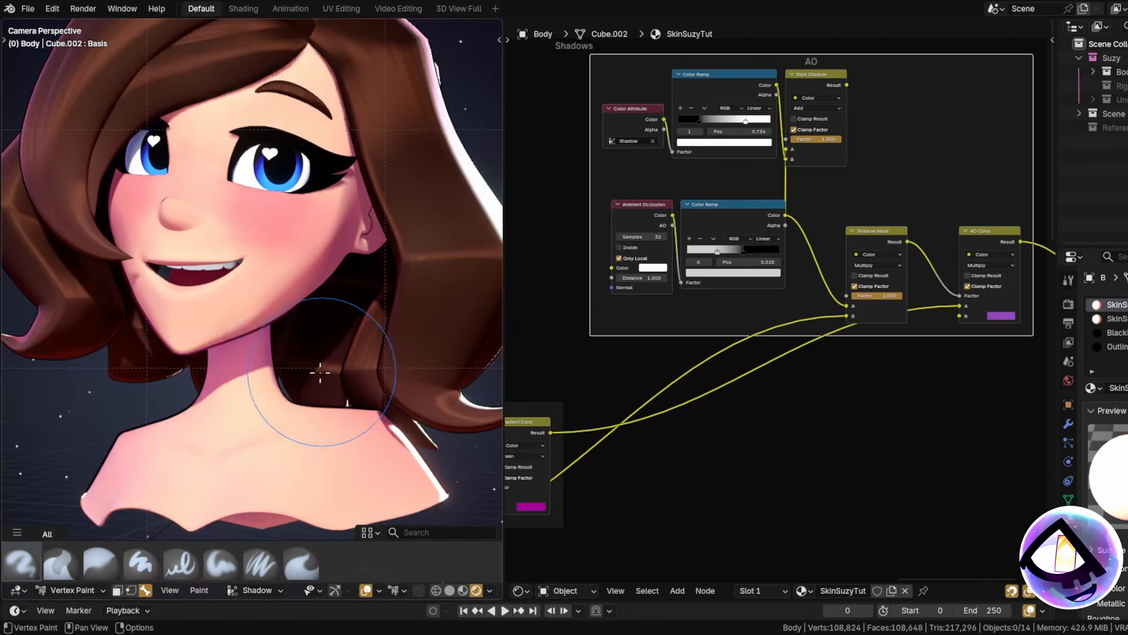
{"action": "left_click_drag", "start_coordinate": [917, 282], "coordinate": [965, 270]}
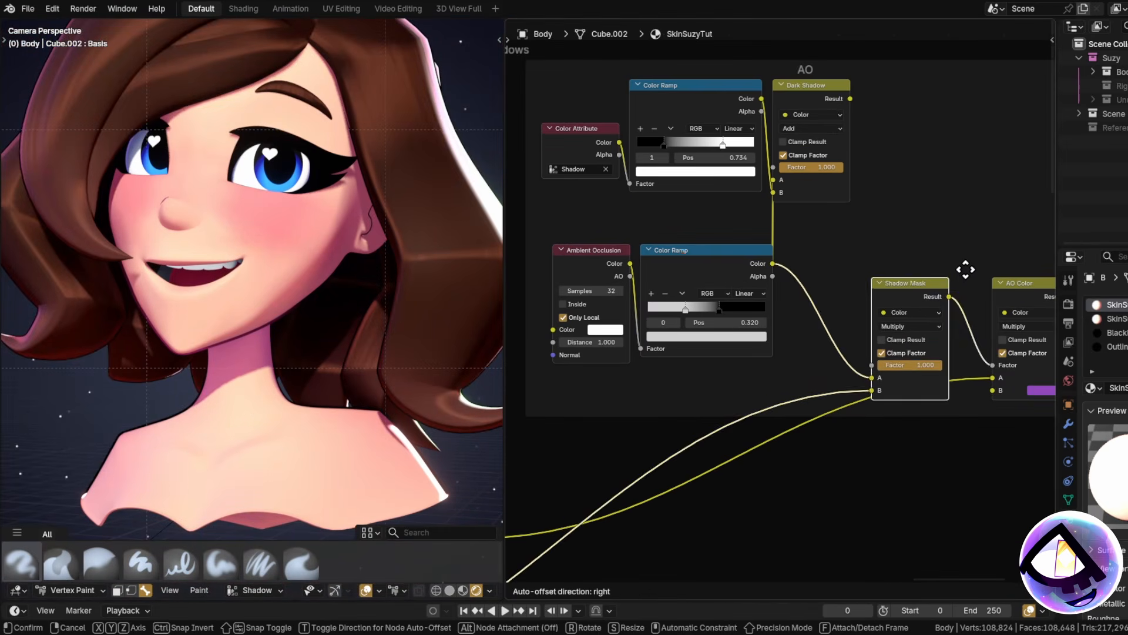
{"action": "left_click", "coordinate": [1000, 264]}
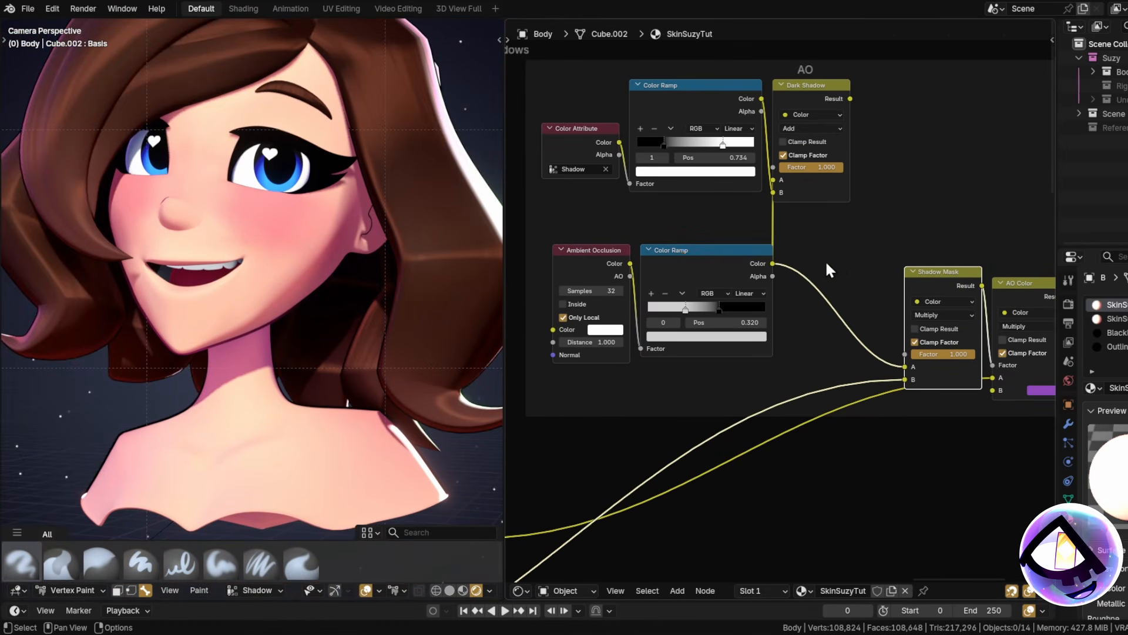
{"action": "middle_click_drag", "start_coordinate": [825, 260], "coordinate": [873, 256]}
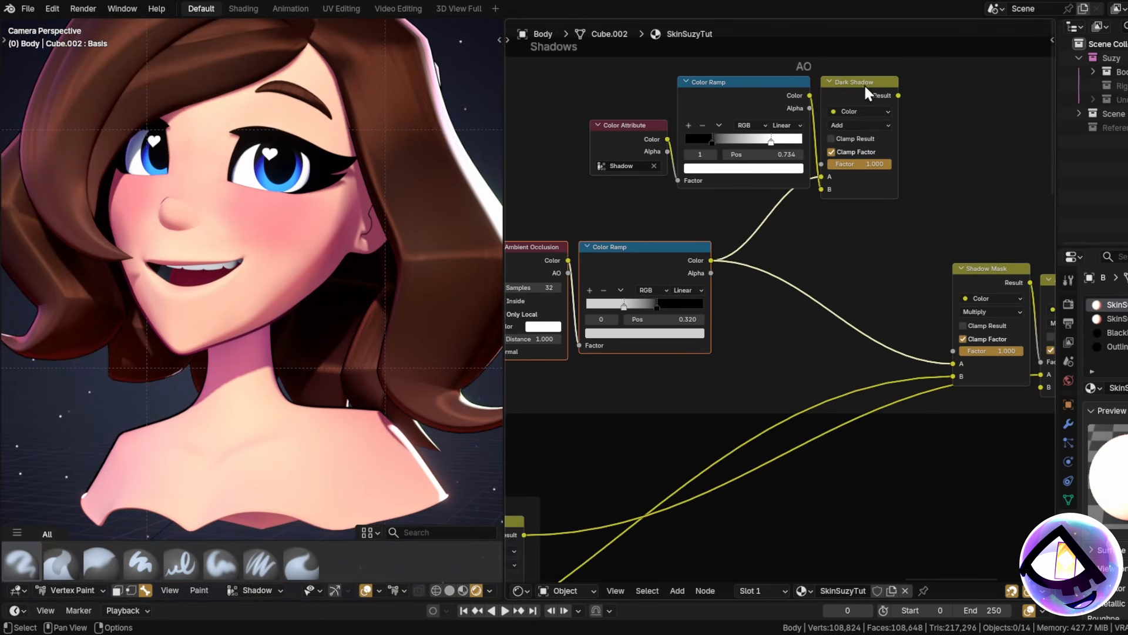
{"action": "left_click", "coordinate": [864, 84]}
{"action": "key", "text": "g"}
{"action": "left_click", "coordinate": [877, 217]}
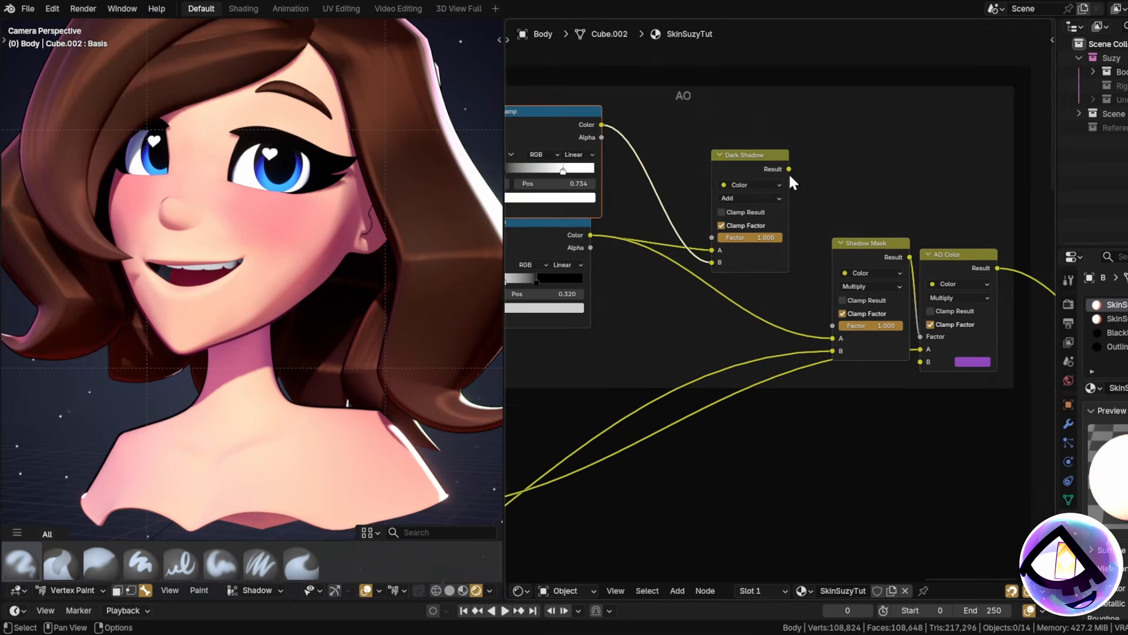
{"action": "left_click_drag", "start_coordinate": [789, 169], "coordinate": [756, 321]}
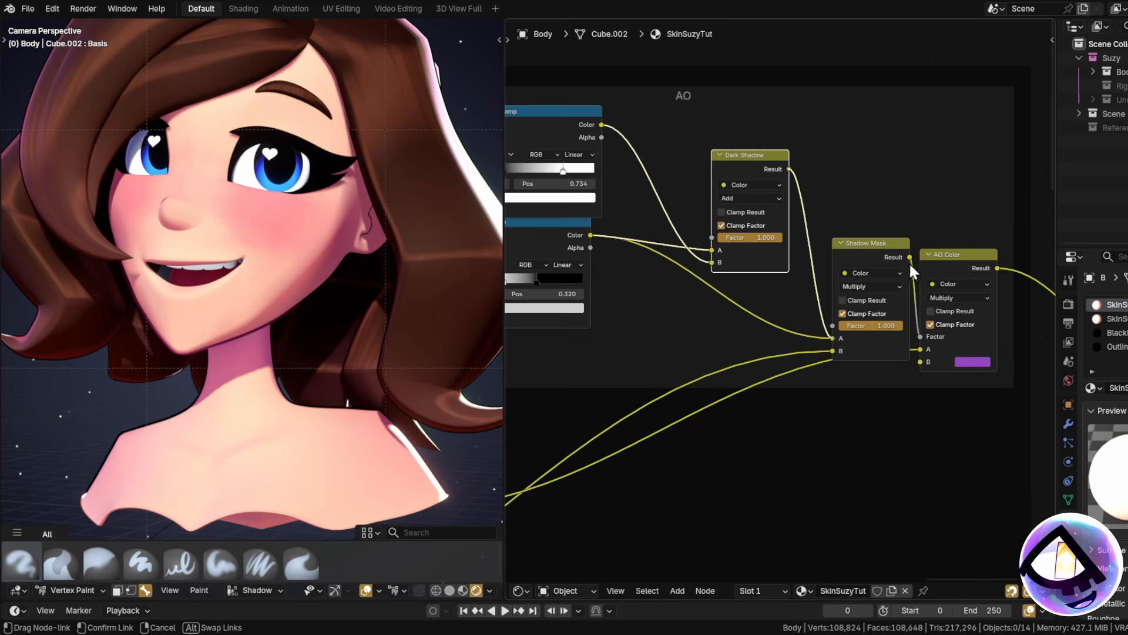
{"action": "left_click_drag", "start_coordinate": [900, 275], "coordinate": [896, 275]}
Finish the Dark Shadow link to Shadow Mask A and zoom around the neck to check shading.
{"action": "middle_click_drag", "start_coordinate": [723, 359], "coordinate": [762, 383]}
{"action": "scroll", "coordinate": [247, 360], "scroll_direction": "up", "scroll_amount": 2}
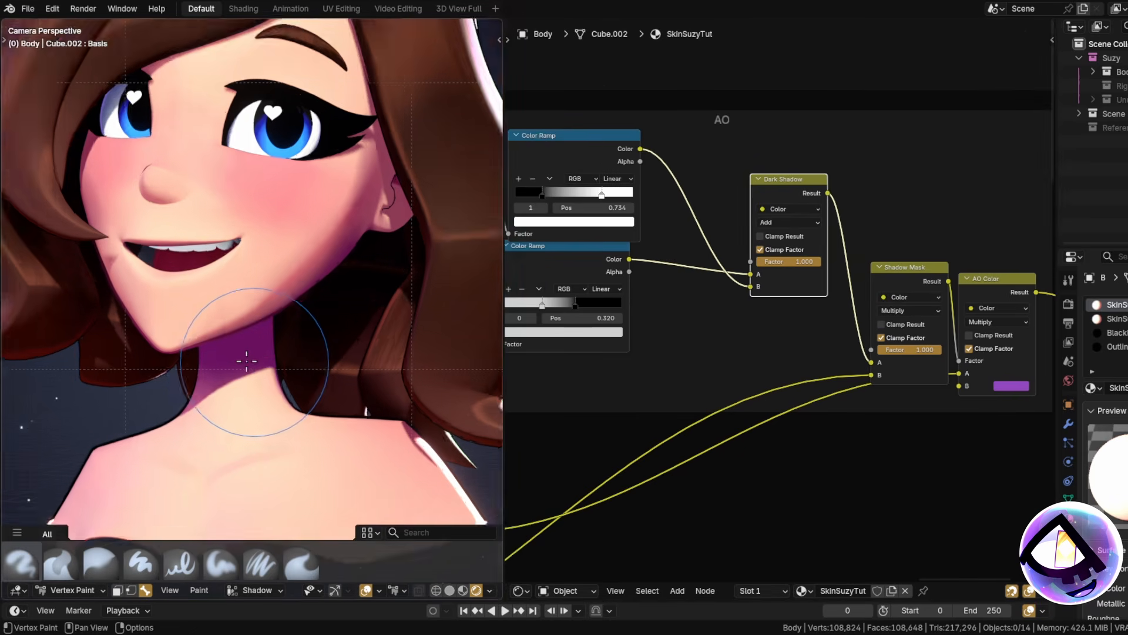
{"action": "scroll", "coordinate": [252, 311], "scroll_direction": "down", "scroll_amount": 4}
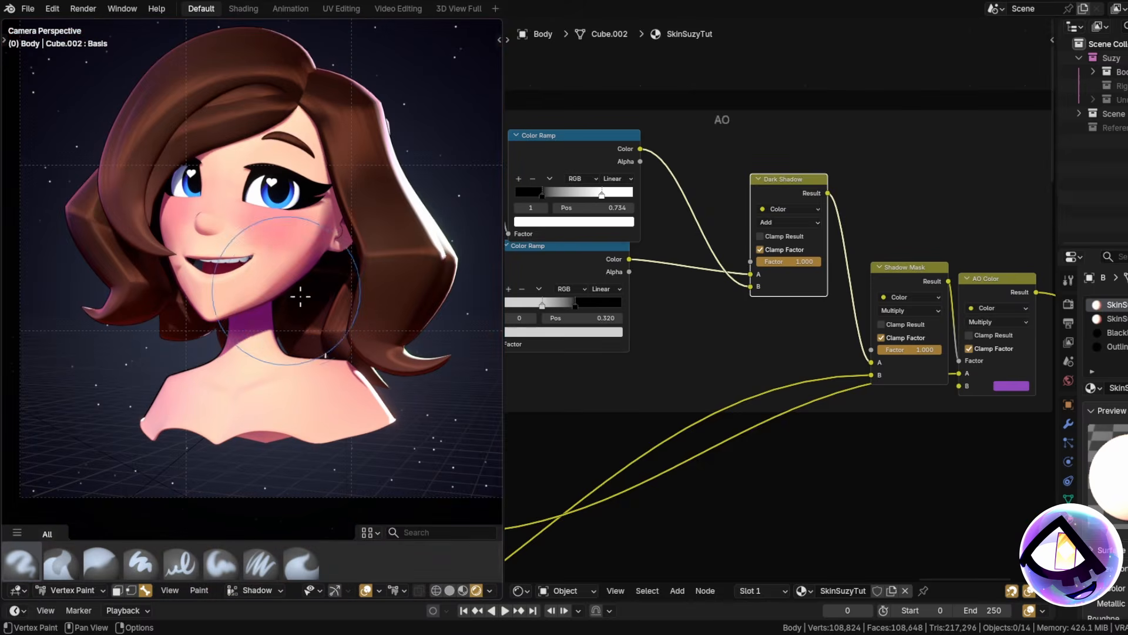
{"action": "scroll", "coordinate": [306, 253], "scroll_direction": "up", "scroll_amount": 4}
{"action": "scroll", "coordinate": [329, 259], "scroll_direction": "down", "scroll_amount": 4}
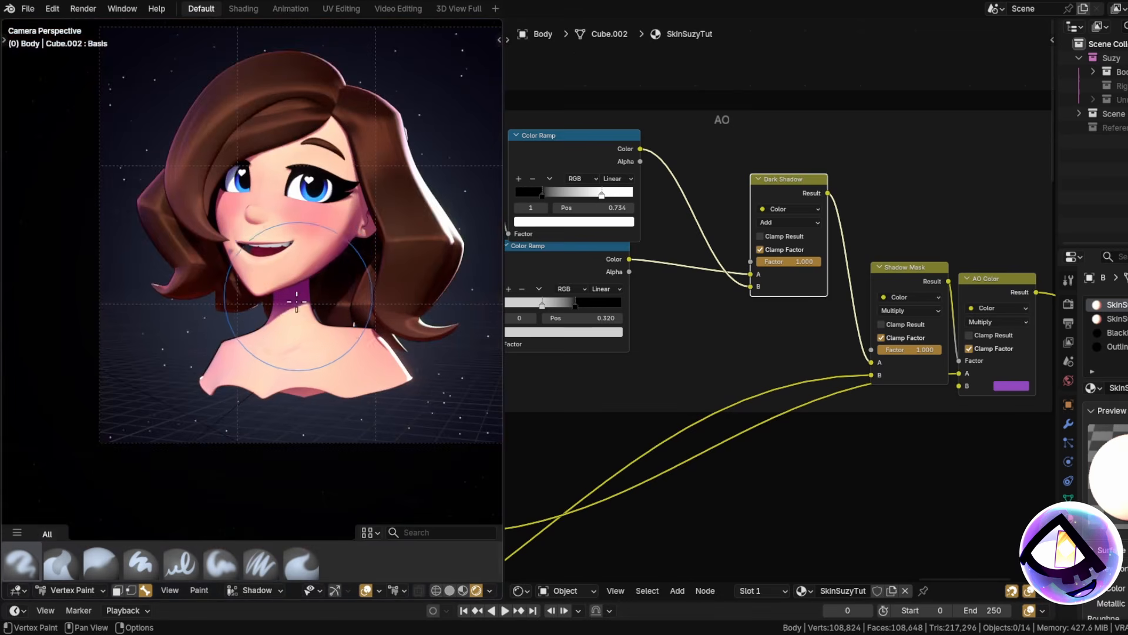
{"action": "scroll", "coordinate": [297, 269], "scroll_direction": "up", "scroll_amount": 5}
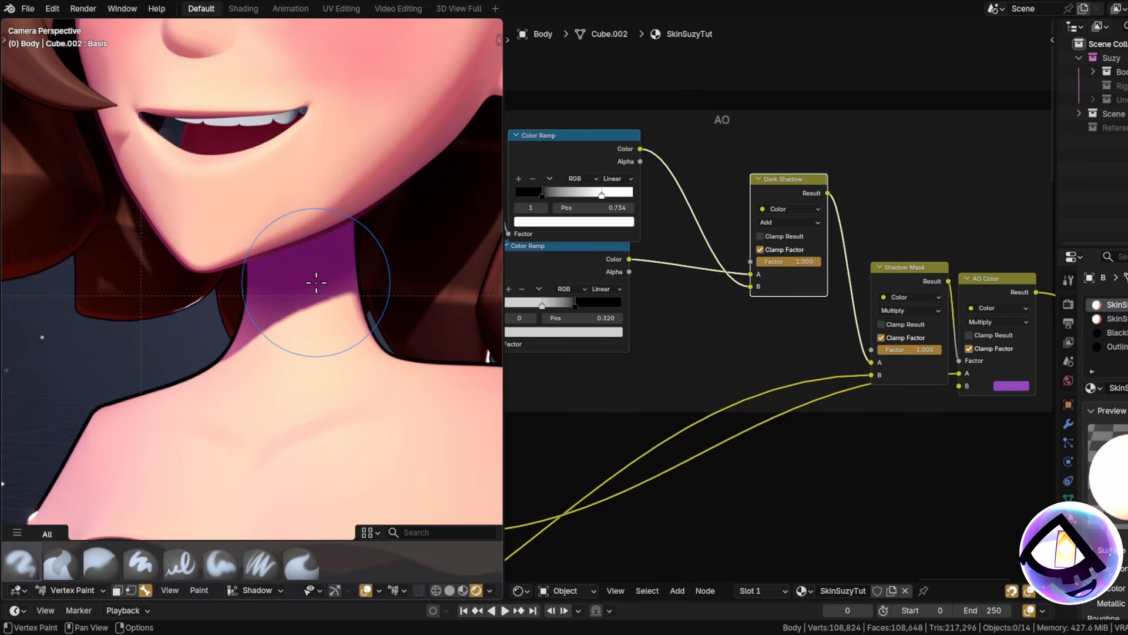
{"action": "scroll", "coordinate": [318, 270], "scroll_direction": "down", "scroll_amount": 4}
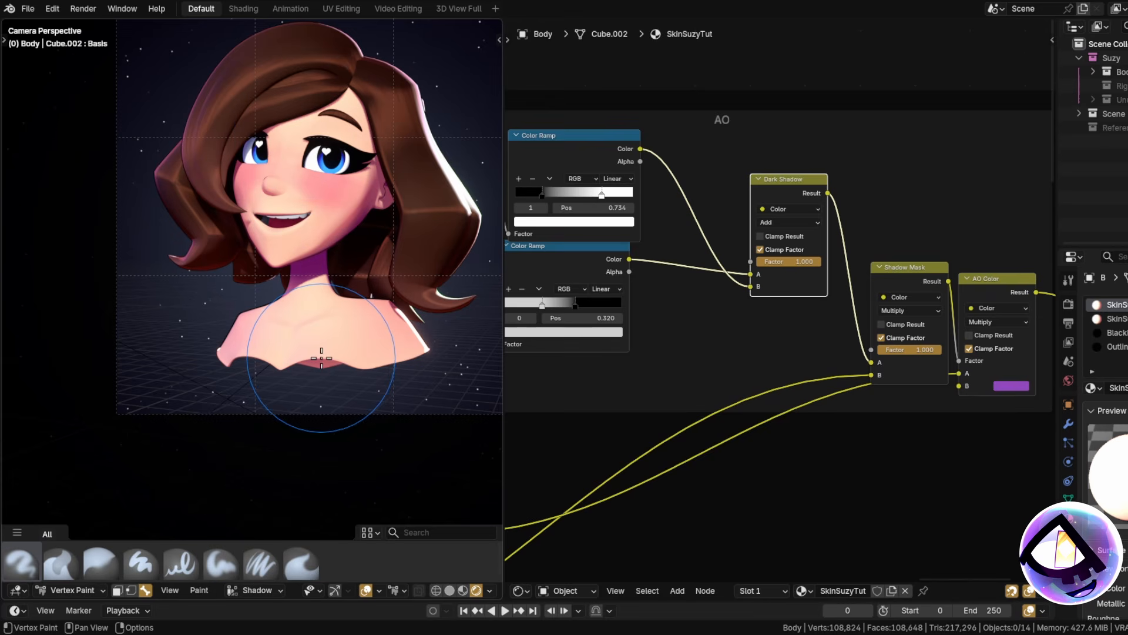
{"action": "middle_click_drag", "start_coordinate": [330, 249], "coordinate": [333, 288], "text": "shift"}
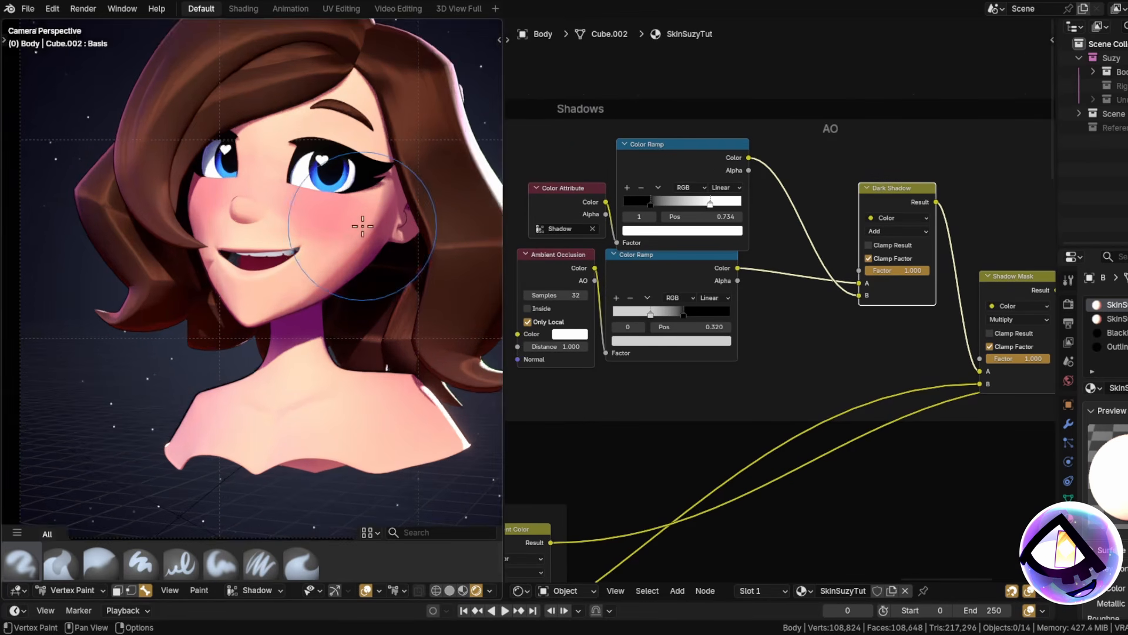
Zoom out the node tree and move the Highlights frame up-right above the Shadows frame.
{"action": "scroll", "coordinate": [412, 329], "scroll_direction": "up", "scroll_amount": 6}
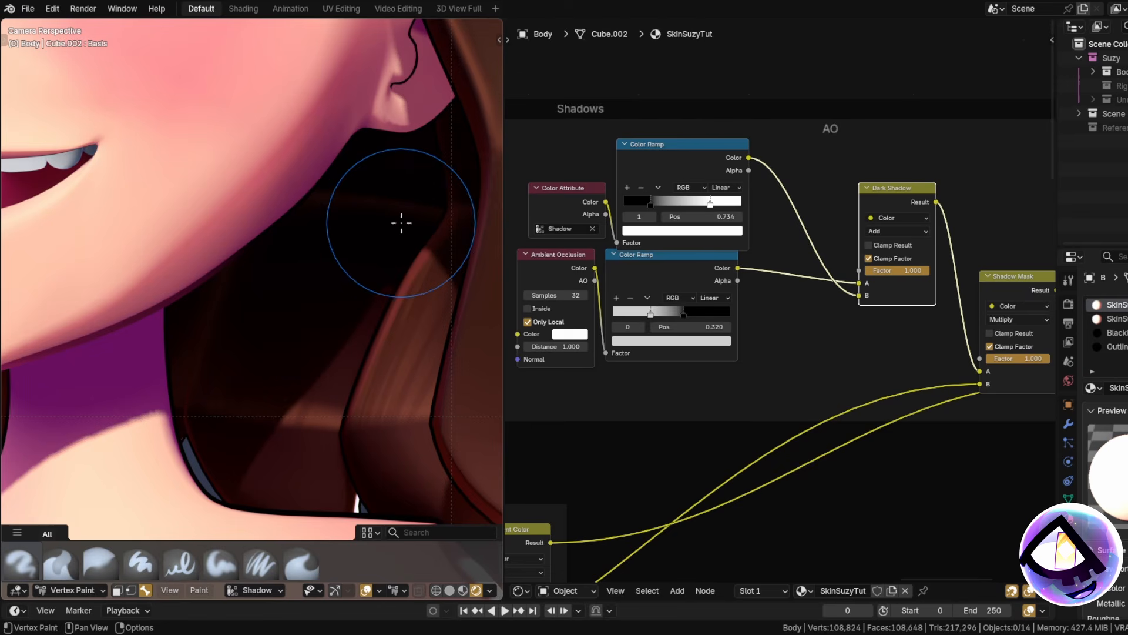
{"action": "scroll", "coordinate": [359, 282], "scroll_direction": "down", "scroll_amount": 8}
{"action": "scroll", "coordinate": [358, 305], "scroll_direction": "down", "scroll_amount": 5}
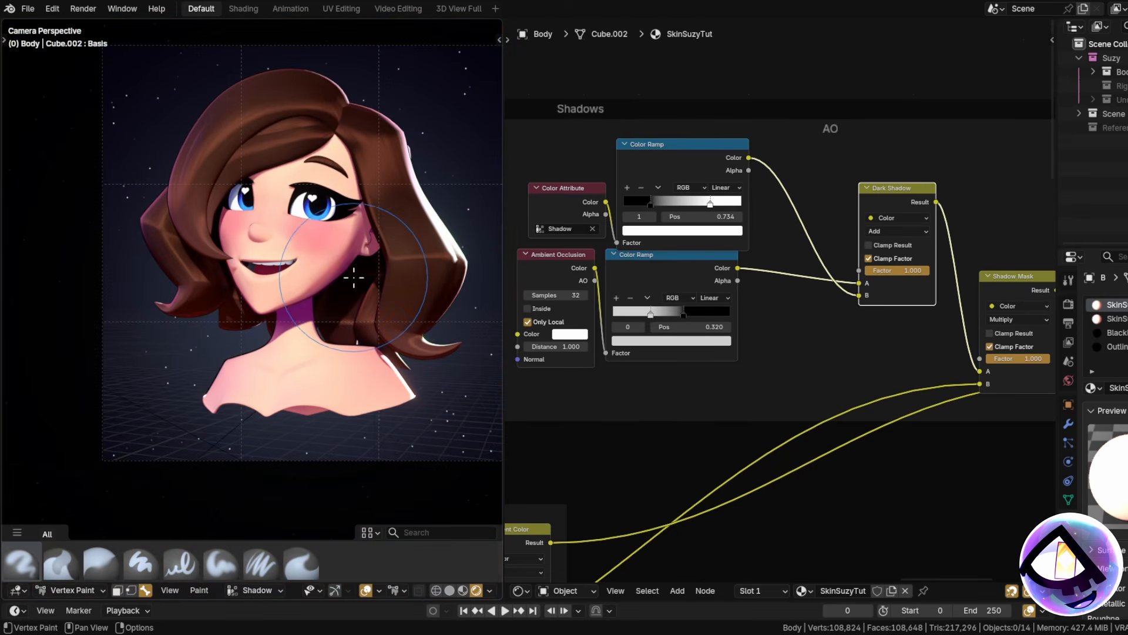
{"action": "scroll", "coordinate": [722, 348], "scroll_direction": "down", "scroll_amount": 10}
{"action": "middle_click_drag", "start_coordinate": [611, 336], "coordinate": [590, 292]}
{"action": "scroll", "coordinate": [855, 339], "scroll_direction": "up", "scroll_amount": 10}
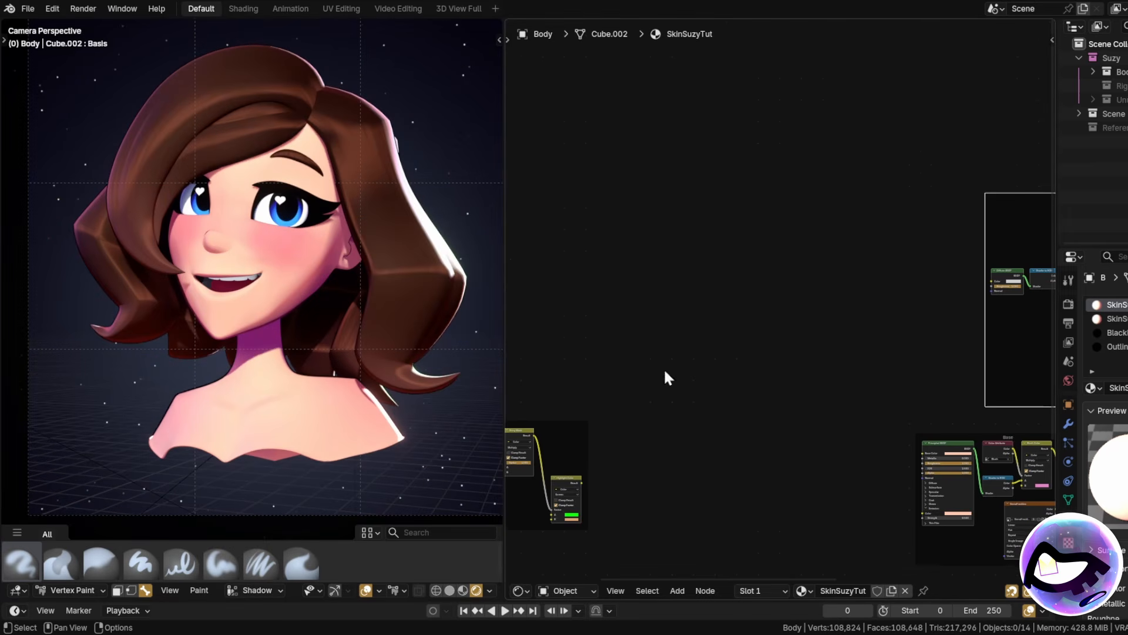
{"action": "middle_click_drag", "start_coordinate": [517, 438], "coordinate": [793, 301]}
{"action": "left_click_drag", "start_coordinate": [740, 299], "coordinate": [924, 148]}
{"action": "middle_click_drag", "start_coordinate": [924, 148], "coordinate": [579, 312]}
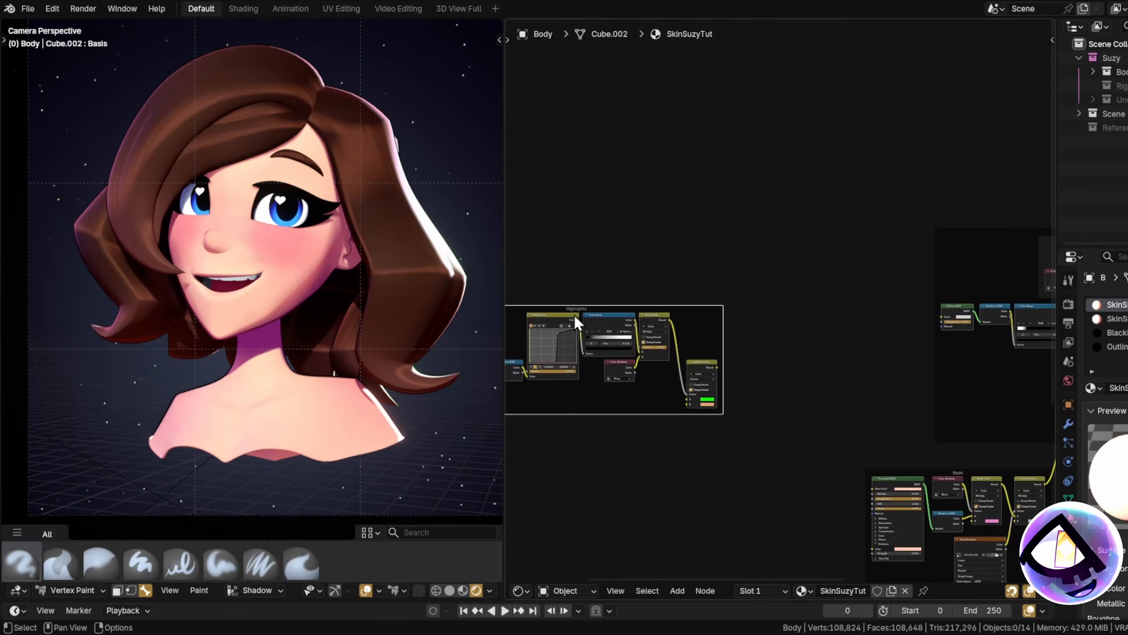
{"action": "left_click_drag", "start_coordinate": [587, 313], "coordinate": [931, 133]}
{"action": "middle_click_drag", "start_coordinate": [900, 137], "coordinate": [638, 236]}
Nudge the Highlights frame right and zoom in on its Principled BSDF and RGB Curves nodes.
{"action": "left_click_drag", "start_coordinate": [656, 224], "coordinate": [893, 184]}
{"action": "middle_click_drag", "start_coordinate": [873, 192], "coordinate": [785, 204]}
{"action": "left_click", "coordinate": [704, 240]}
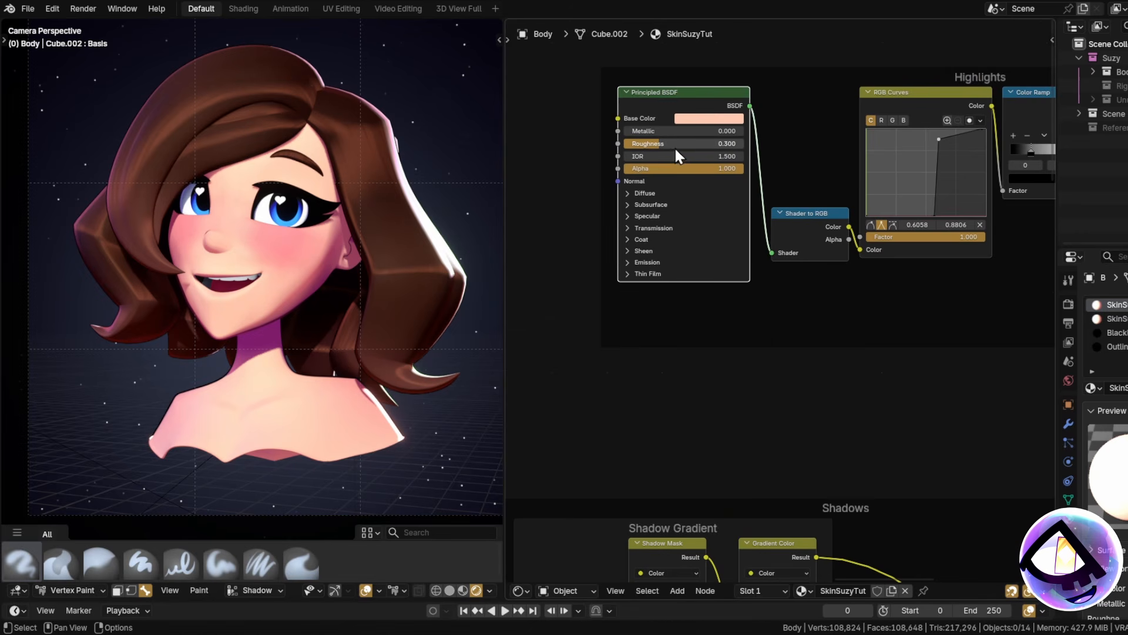
{"action": "scroll", "coordinate": [675, 147], "scroll_direction": "up", "scroll_amount": 2}
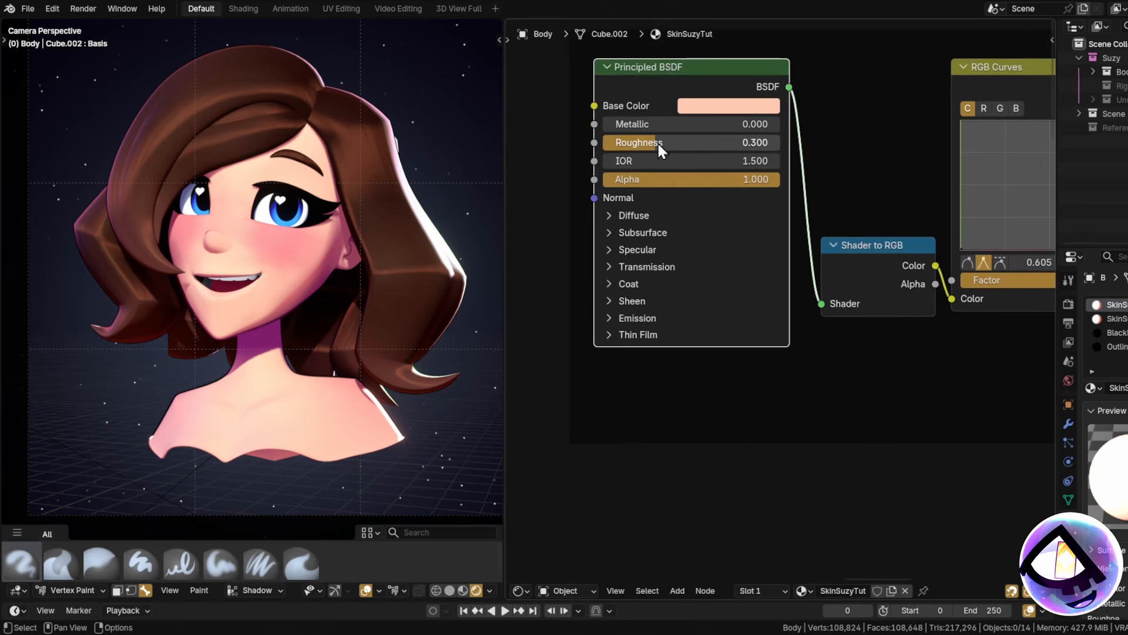
{"action": "scroll", "coordinate": [748, 397], "scroll_direction": "down", "scroll_amount": 2}
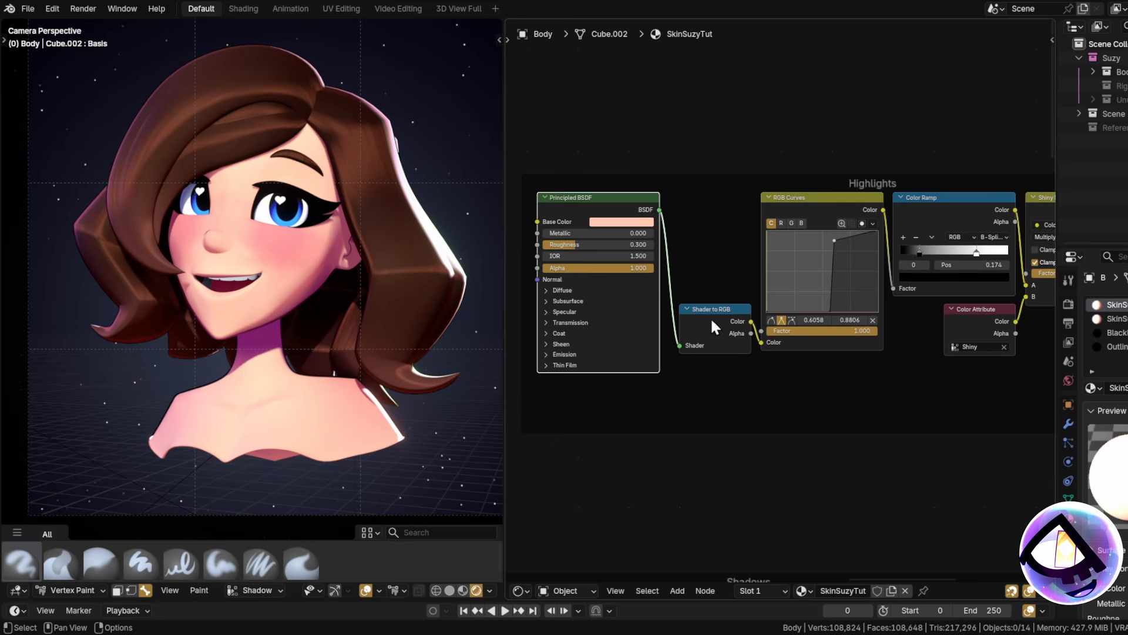
{"action": "scroll", "coordinate": [711, 321], "scroll_direction": "up", "scroll_amount": 3}
{"action": "middle_click_drag", "start_coordinate": [832, 379], "coordinate": [734, 413]}
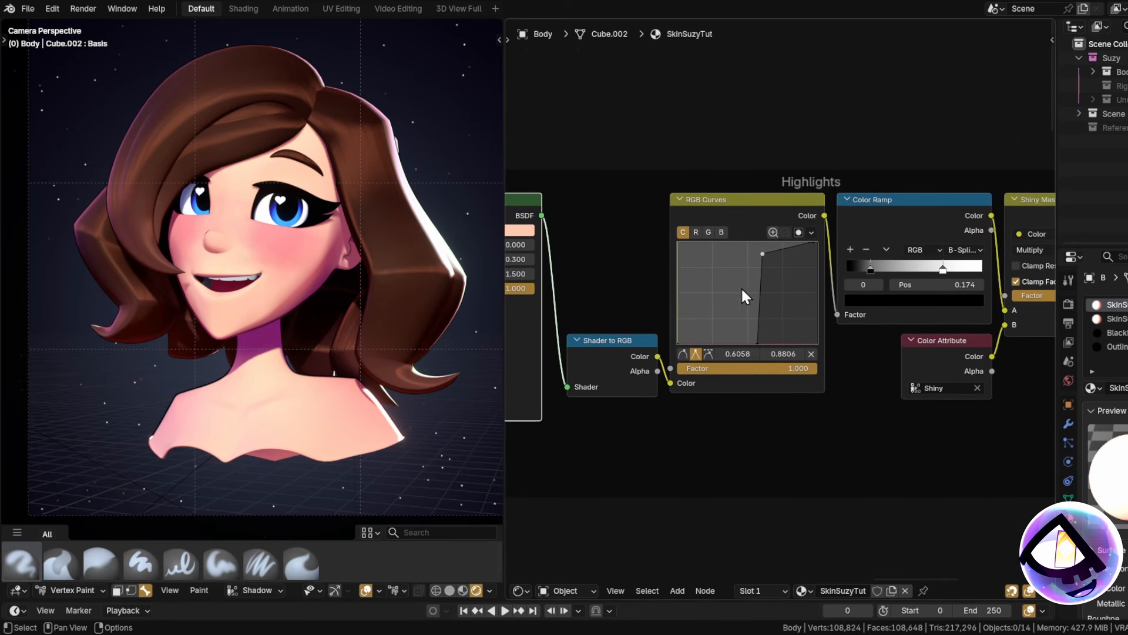
{"action": "left_click", "coordinate": [750, 200]}
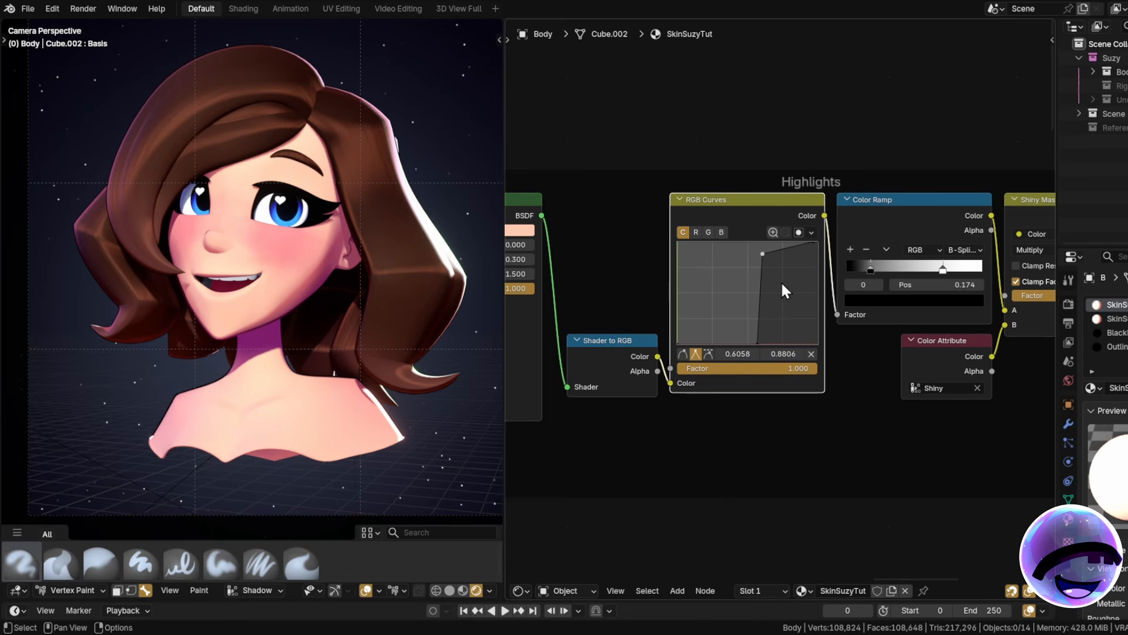
Preview RGB Curves, then the highlight Color Ramp, then Shiny Mask on the head.
{"action": "left_click", "coordinate": [745, 217], "text": "ctrl+shift"}
{"action": "scroll", "coordinate": [265, 240], "scroll_direction": "up", "scroll_amount": 5}
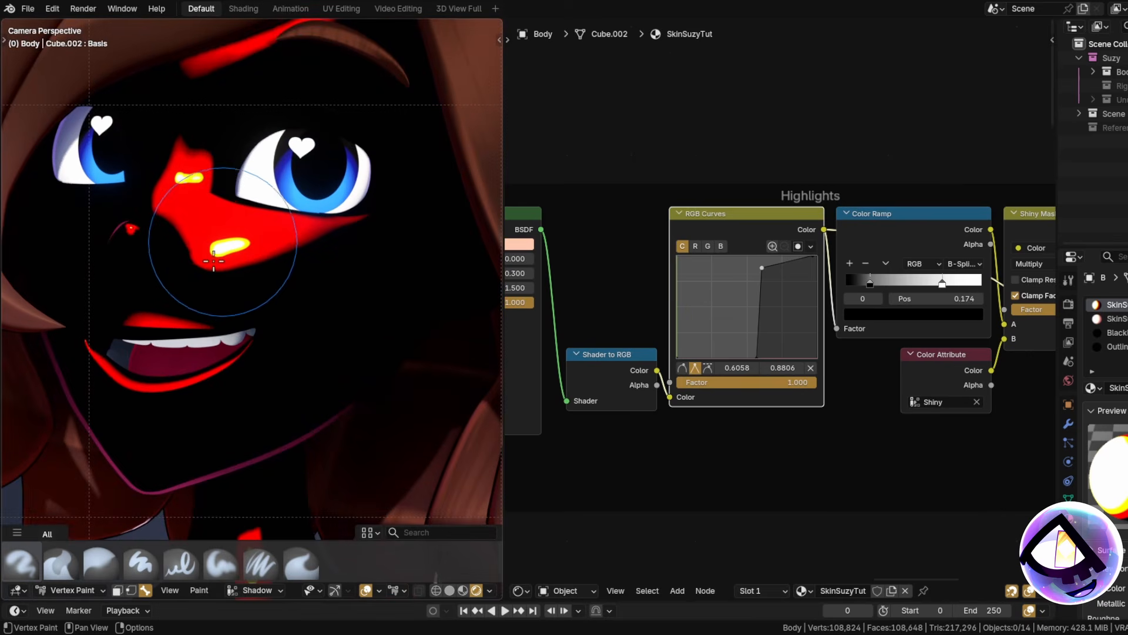
{"action": "scroll", "coordinate": [215, 263], "scroll_direction": "down", "scroll_amount": 3}
{"action": "middle_click_drag", "start_coordinate": [288, 364], "coordinate": [317, 315], "text": "shift"}
{"action": "scroll", "coordinate": [262, 171], "scroll_direction": "up", "scroll_amount": 2}
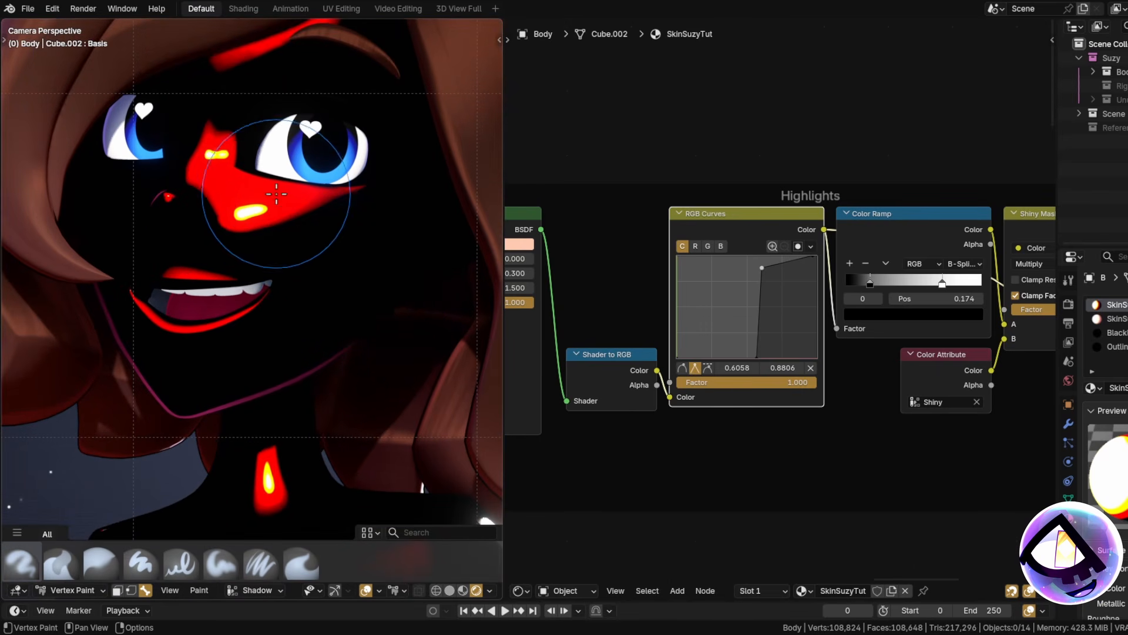
{"action": "middle_click_drag", "start_coordinate": [810, 302], "coordinate": [729, 309]}
{"action": "left_click", "coordinate": [835, 241]}
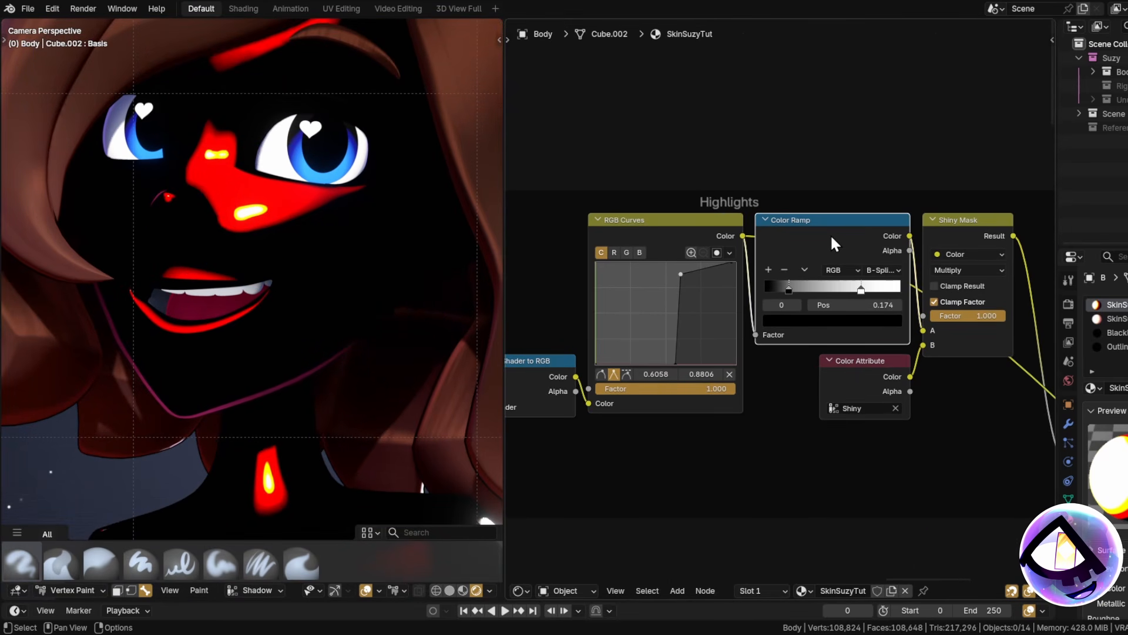
{"action": "left_click", "coordinate": [831, 238], "text": "ctrl+shift"}
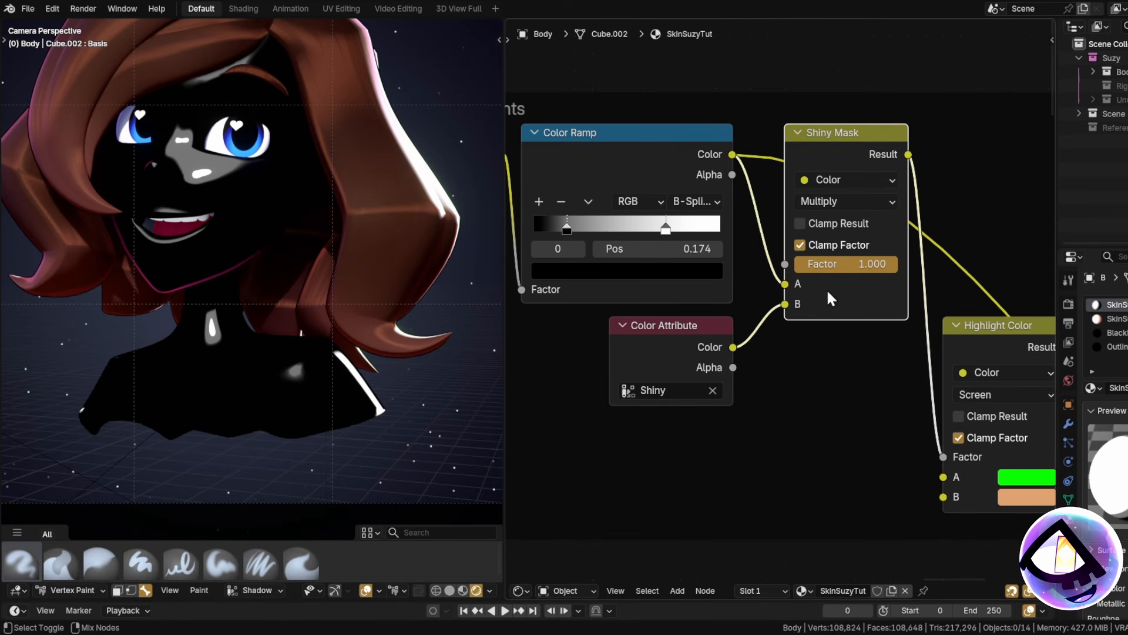
{"action": "left_click", "coordinate": [732, 316], "text": "ctrl+shift"}
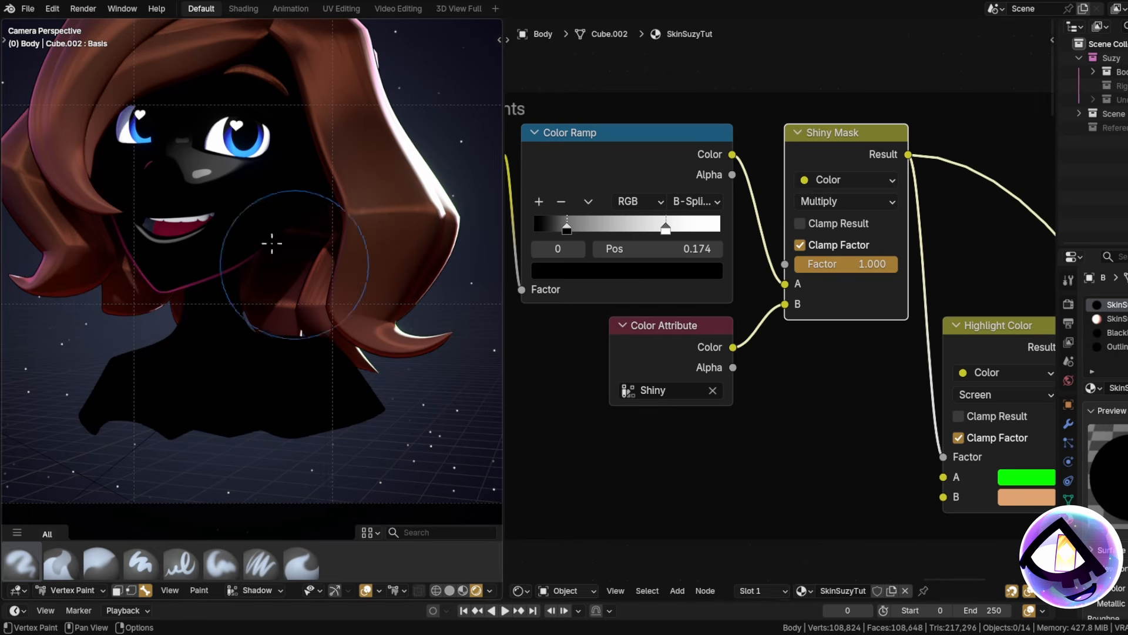
{"action": "middle_click_drag", "start_coordinate": [196, 167], "coordinate": [251, 237], "text": "shift"}
{"action": "scroll", "coordinate": [251, 237], "scroll_direction": "up", "scroll_amount": 5}
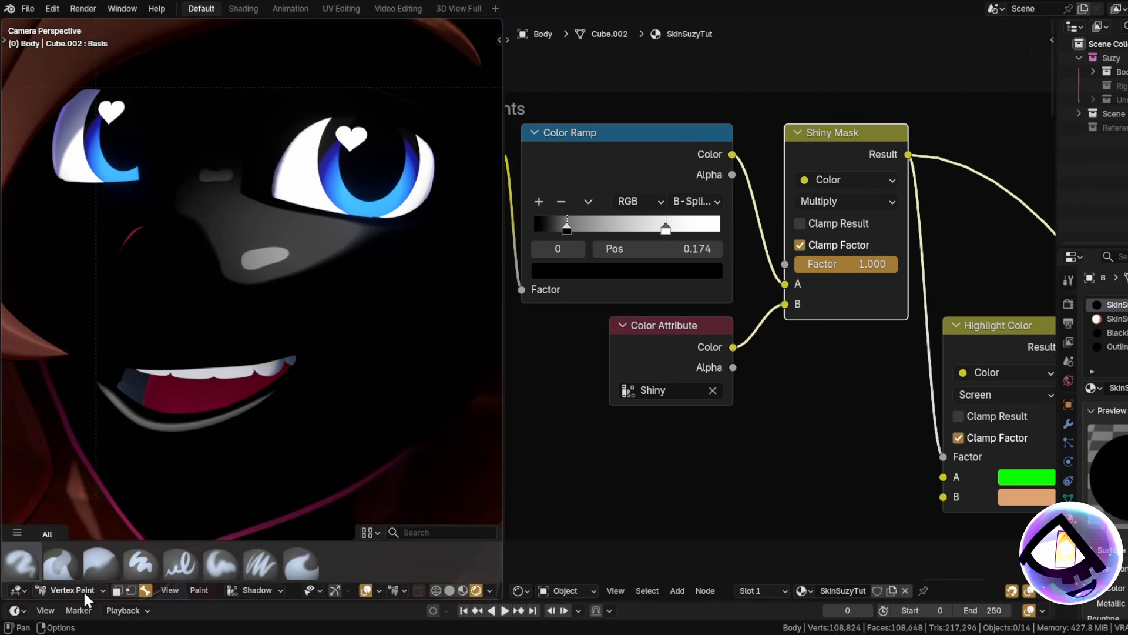
Make Shiny the active colour attribute and switch the viewport to Solid shading.
{"action": "left_click", "coordinate": [252, 590]}
{"action": "left_click", "coordinate": [205, 511]}
{"action": "left_click", "coordinate": [449, 591]}
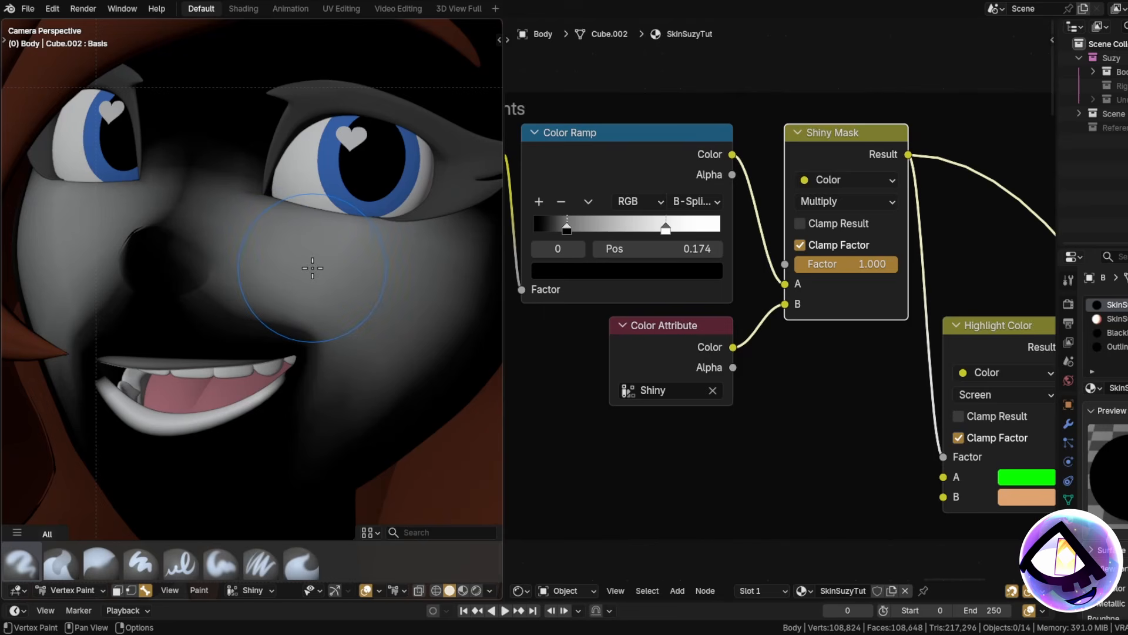
{"action": "middle_click_drag", "start_coordinate": [357, 283], "coordinate": [351, 278], "text": "shift"}
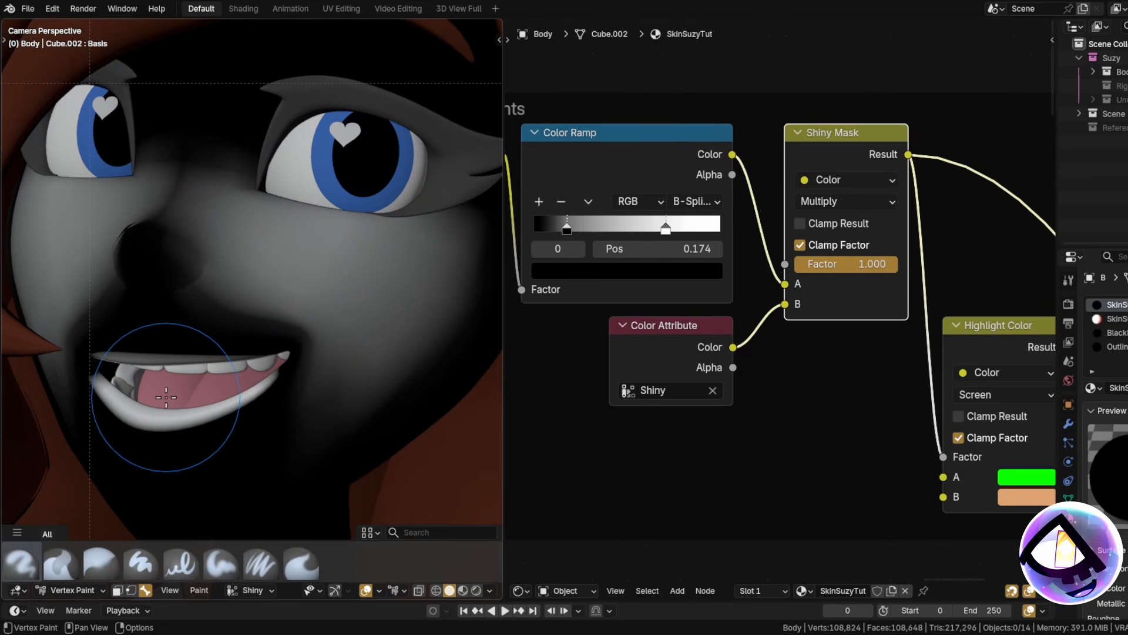
{"action": "scroll", "coordinate": [168, 411], "scroll_direction": "up", "scroll_amount": 2}
Switch to Rendered shading and place the Highlight Color node beside the Material Output.
{"action": "left_click", "coordinate": [476, 589]}
{"action": "scroll", "coordinate": [260, 305], "scroll_direction": "down", "scroll_amount": 8}
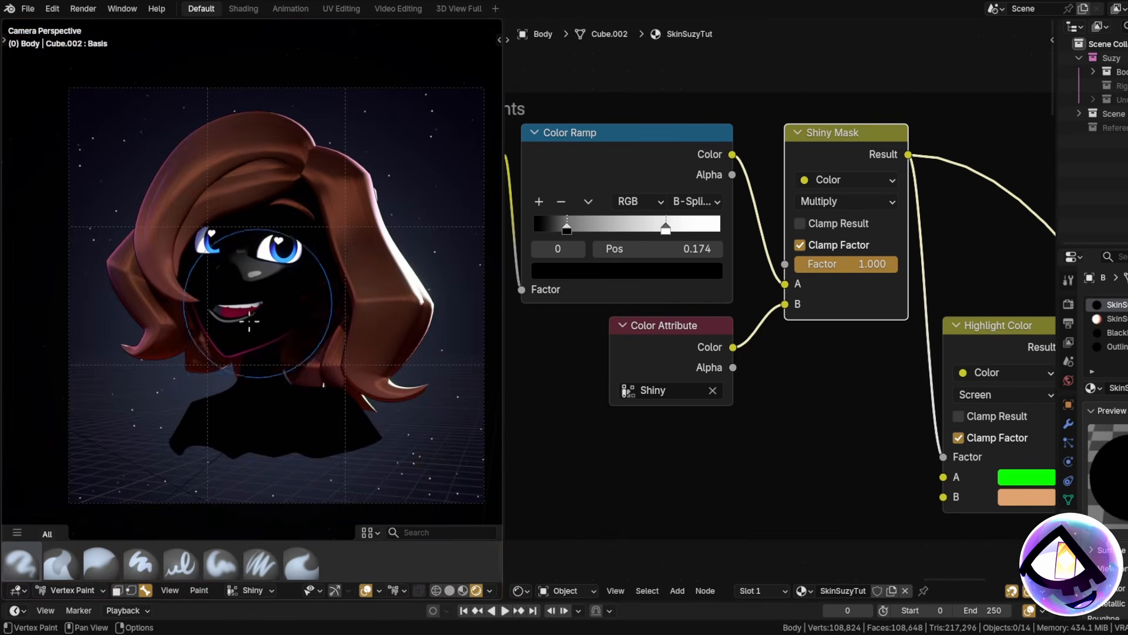
{"action": "scroll", "coordinate": [255, 258], "scroll_direction": "up", "scroll_amount": 3}
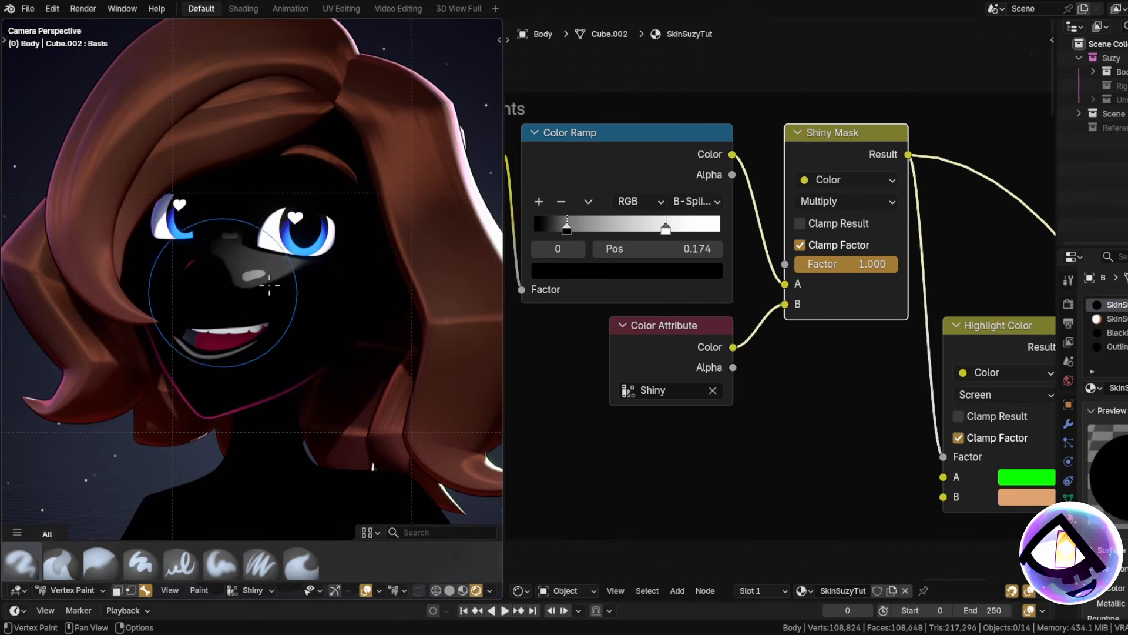
{"action": "scroll", "coordinate": [735, 237], "scroll_direction": "down", "scroll_amount": 4}
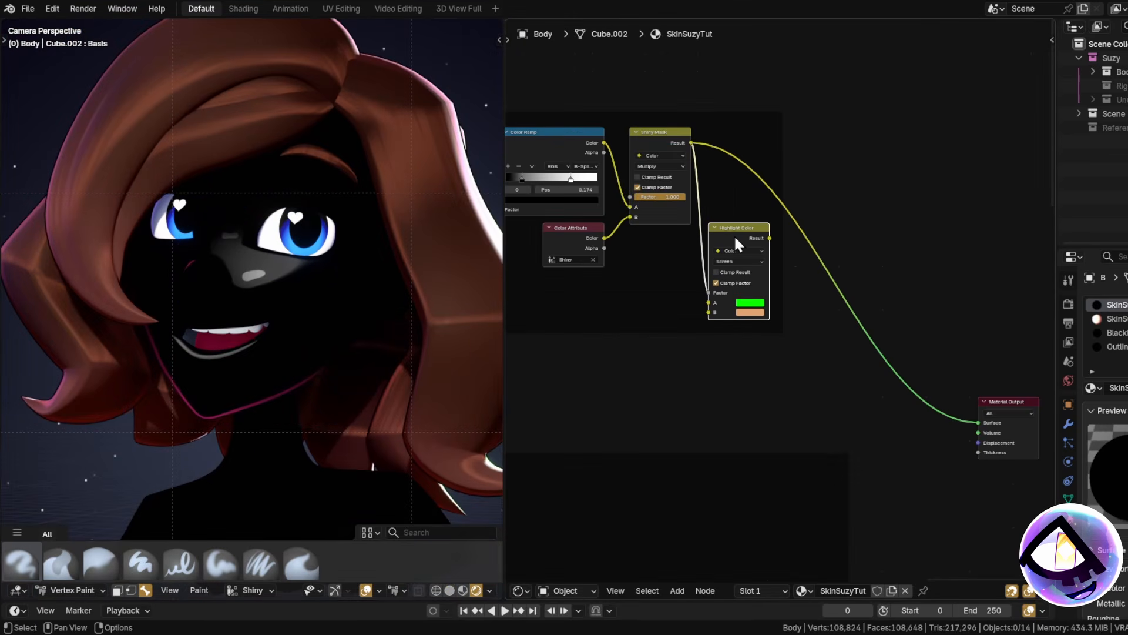
{"action": "left_click_drag", "start_coordinate": [736, 236], "coordinate": [918, 428]}
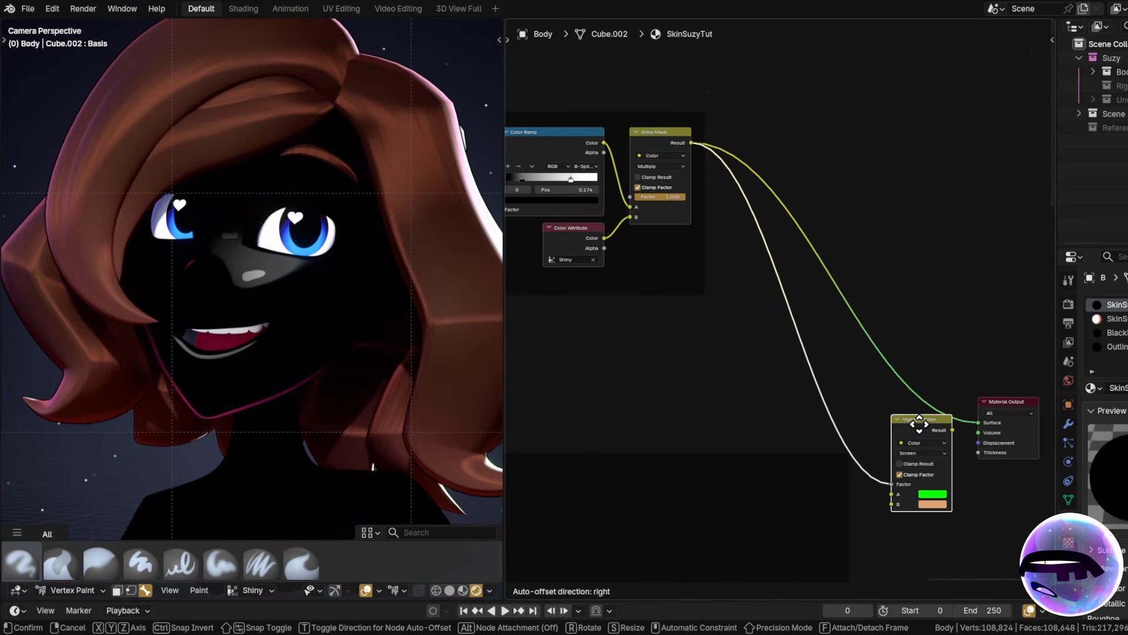
Link AO Color Result into Highlight Color's A, and Highlight Color into Material Output Surface.
{"action": "scroll", "coordinate": [918, 428], "scroll_direction": "down", "scroll_amount": 1}
{"action": "middle_click_drag", "start_coordinate": [918, 429], "coordinate": [864, 194]}
{"action": "left_click_drag", "start_coordinate": [783, 494], "coordinate": [842, 250]}
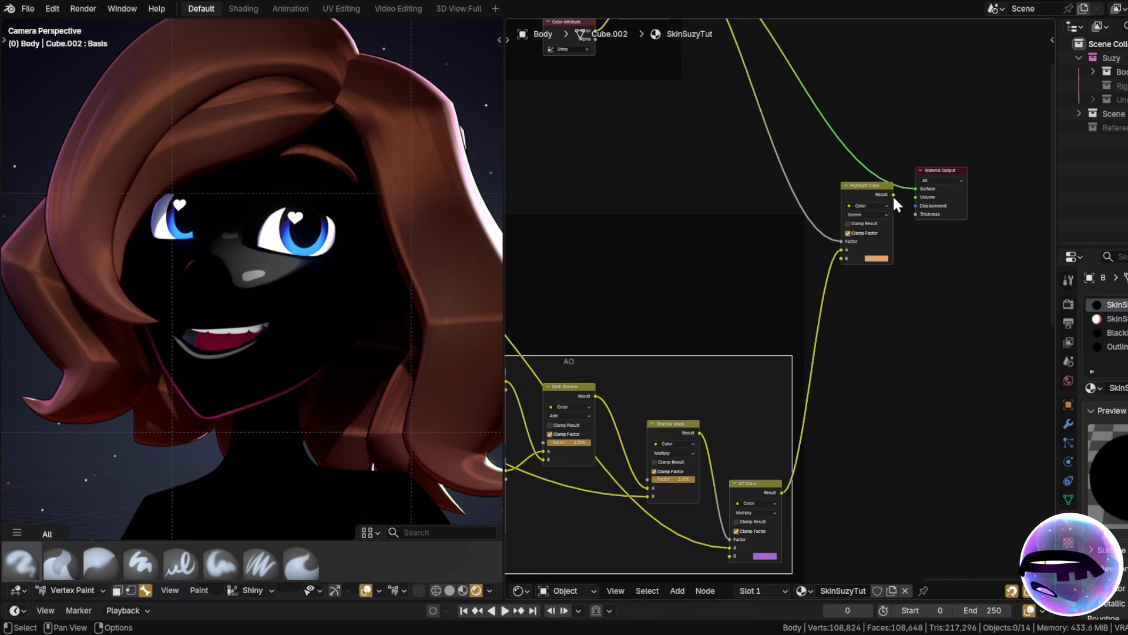
{"action": "left_click_drag", "start_coordinate": [893, 194], "coordinate": [925, 192]}
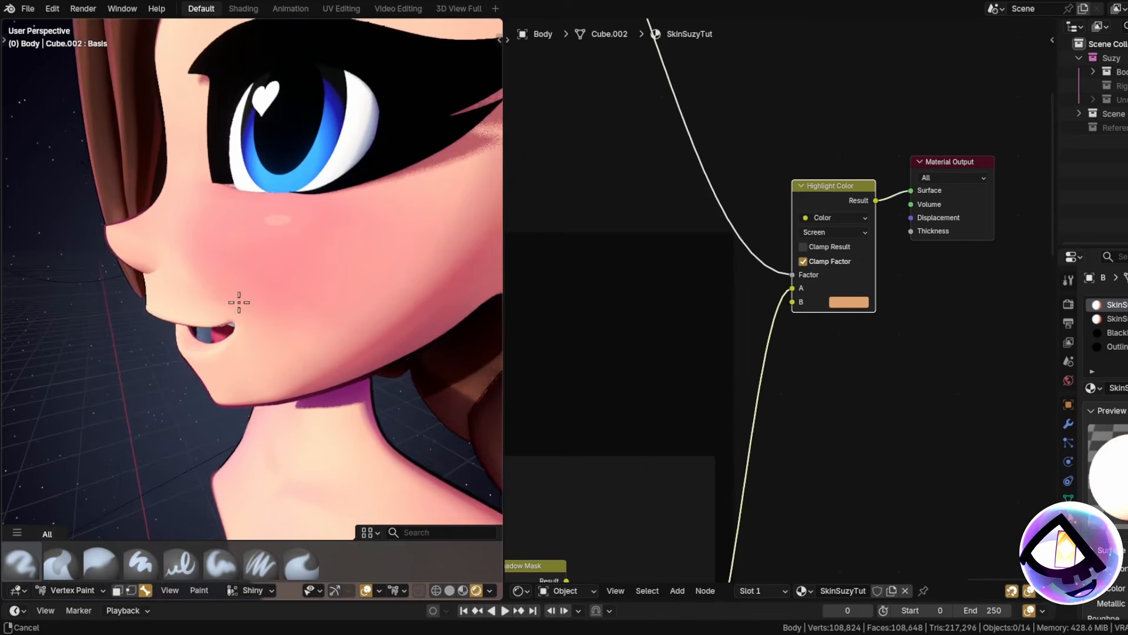
Return to the camera view with Numpad 0 and move the Highlights frame down and left.
{"action": "mouse_move", "coordinate": [239, 299]}
{"action": "middle_mouse_down"}
{"action": "mouse_move", "coordinate": [312, 270]}
{"action": "mouse_move", "coordinate": [269, 252]}
{"action": "mouse_move", "coordinate": [302, 307]}
{"action": "mouse_move", "coordinate": [265, 340]}
{"action": "mouse_move", "coordinate": [390, 338]}
{"action": "mouse_move", "coordinate": [353, 370]}
{"action": "middle_mouse_up"}
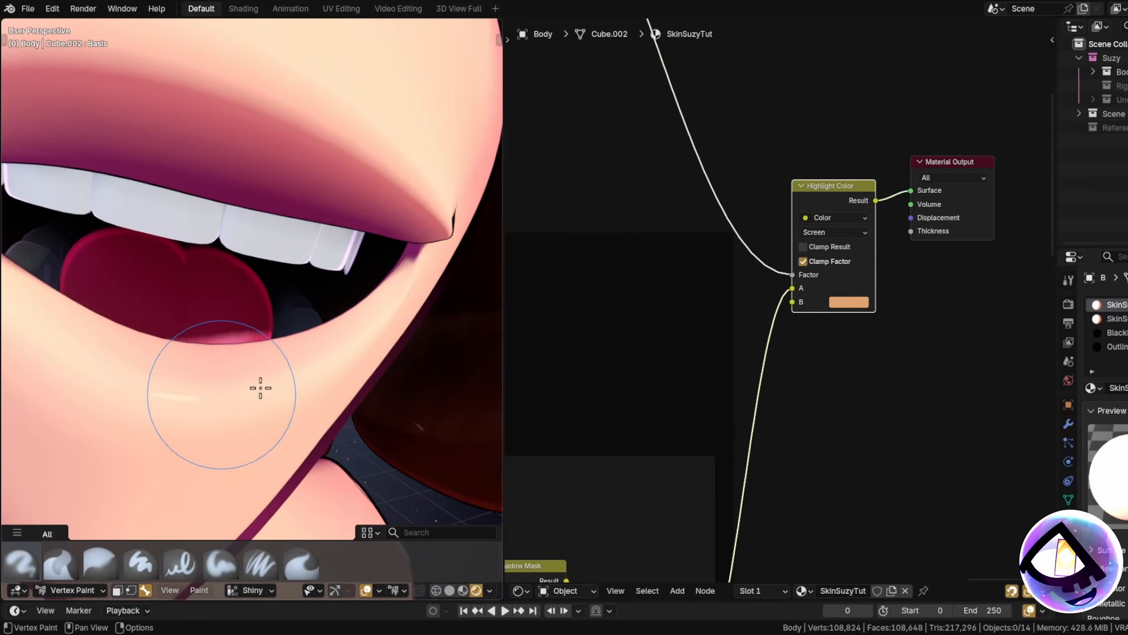
{"action": "scroll", "coordinate": [353, 318], "scroll_direction": "down", "scroll_amount": 4}
{"action": "key", "text": "KP_0"}
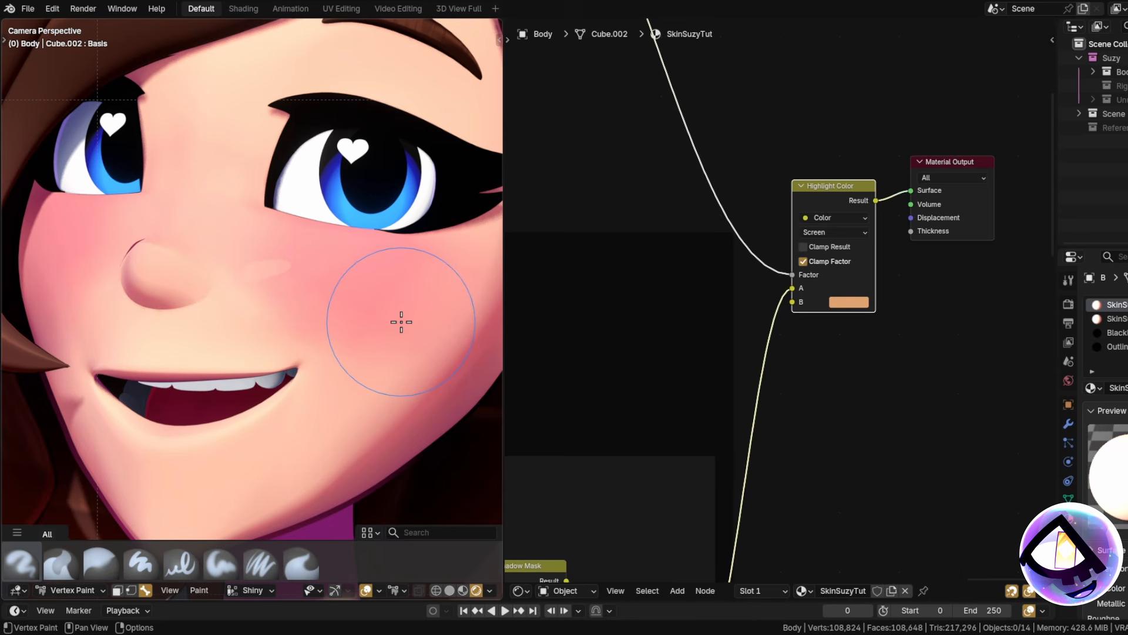
{"action": "left_click_drag", "start_coordinate": [673, 129], "coordinate": [630, 185]}
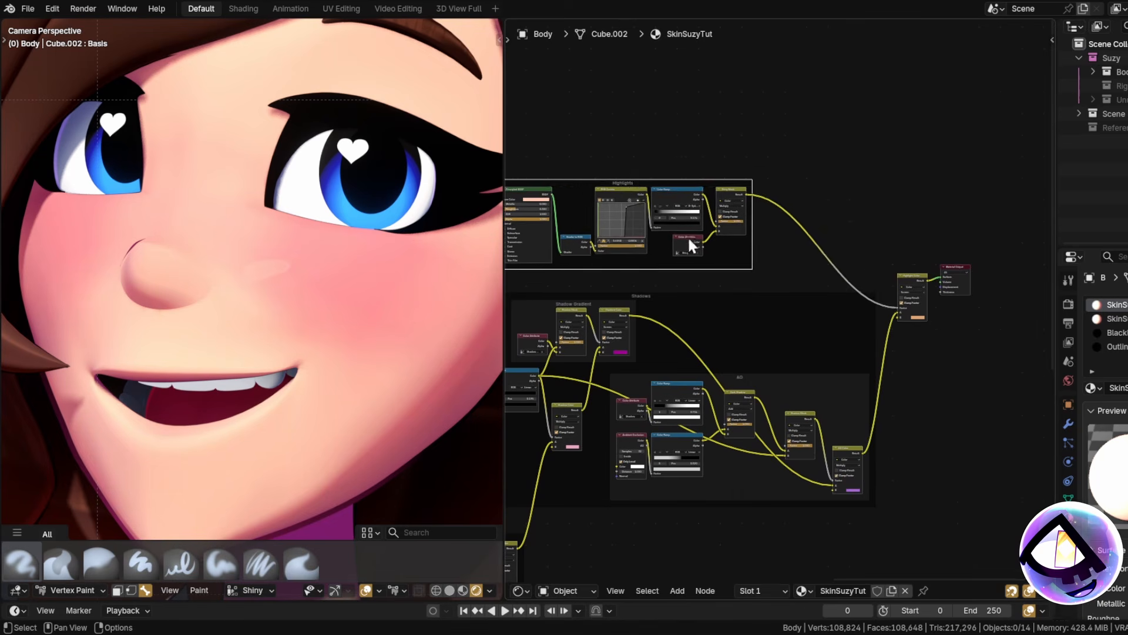
{"action": "middle_click_drag", "start_coordinate": [725, 282], "coordinate": [720, 233]}
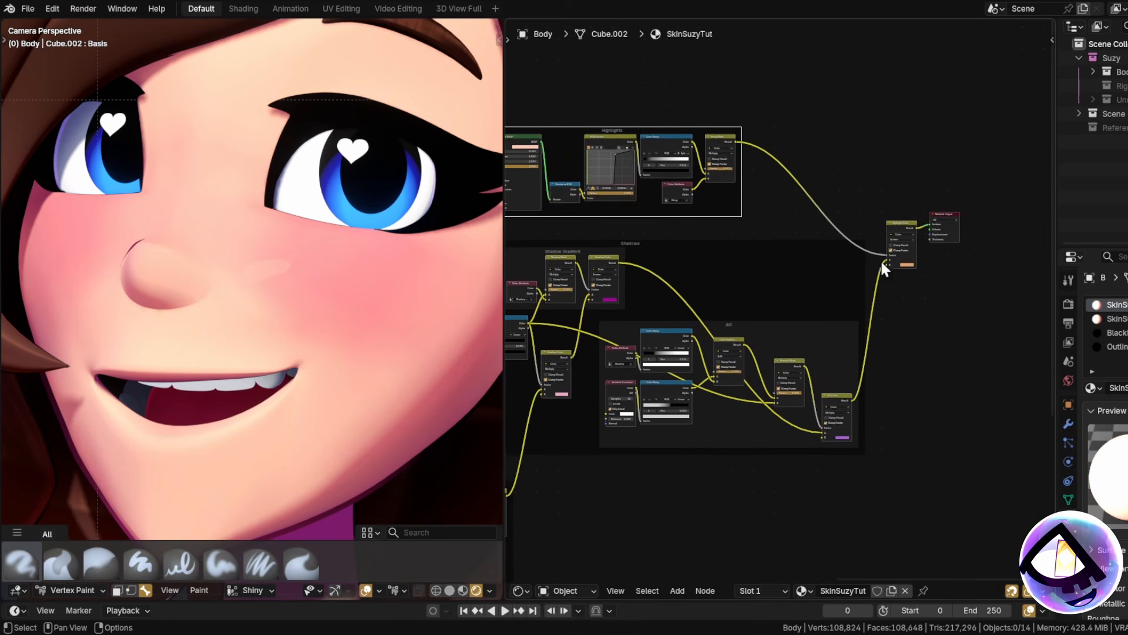
Raise the Highlight Color node and place the Border frame above the shader chain.
{"action": "scroll", "coordinate": [948, 246], "scroll_direction": "up", "scroll_amount": 3}
{"action": "middle_click_drag", "start_coordinate": [949, 246], "coordinate": [919, 279]}
{"action": "scroll", "coordinate": [893, 281], "scroll_direction": "up", "scroll_amount": 4}
{"action": "left_click_drag", "start_coordinate": [830, 218], "coordinate": [831, 188]}
{"action": "scroll", "coordinate": [831, 199], "scroll_direction": "down", "scroll_amount": 6}
{"action": "middle_click_drag", "start_coordinate": [547, 318], "coordinate": [963, 319]}
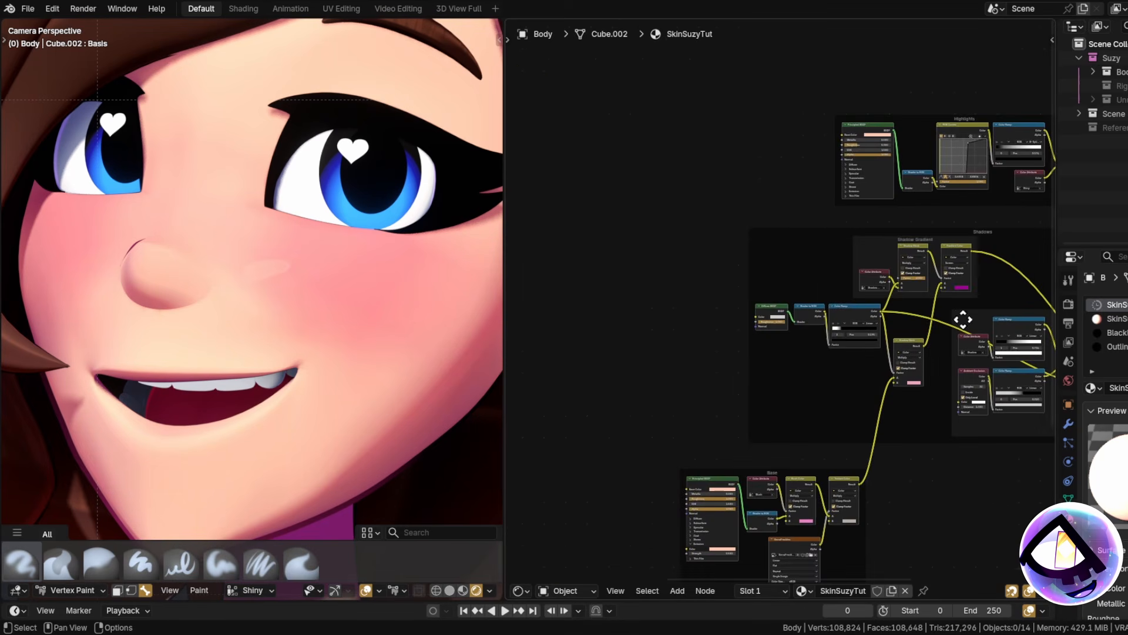
{"action": "scroll", "coordinate": [846, 282], "scroll_direction": "down", "scroll_amount": 6}
{"action": "middle_click_drag", "start_coordinate": [526, 436], "coordinate": [751, 369]}
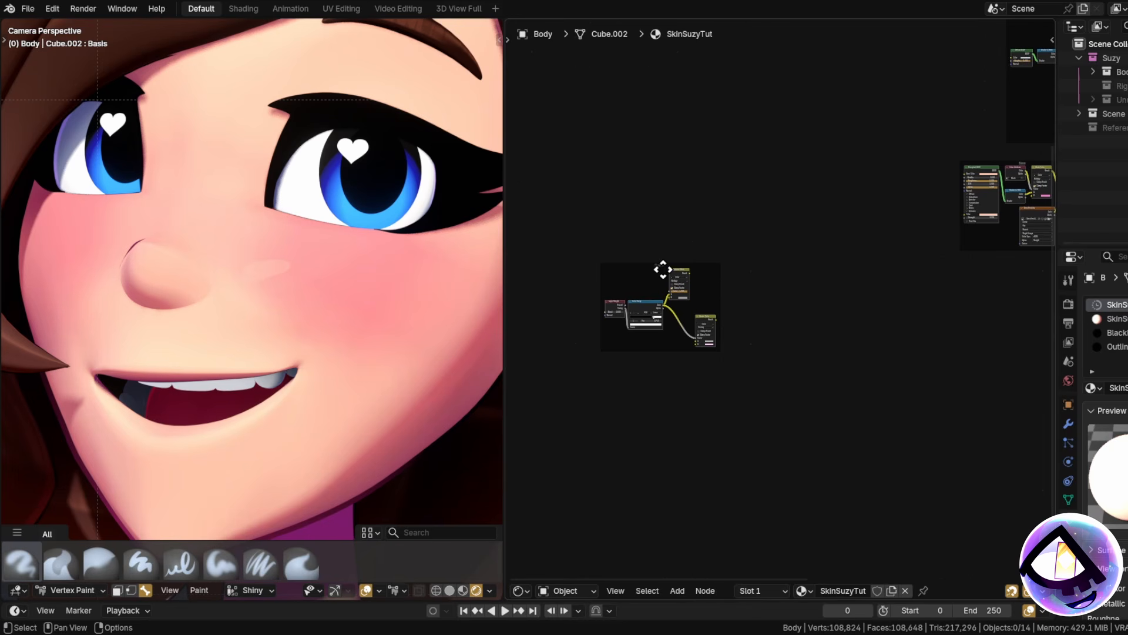
{"action": "left_click_drag", "start_coordinate": [663, 270], "coordinate": [1043, 171]}
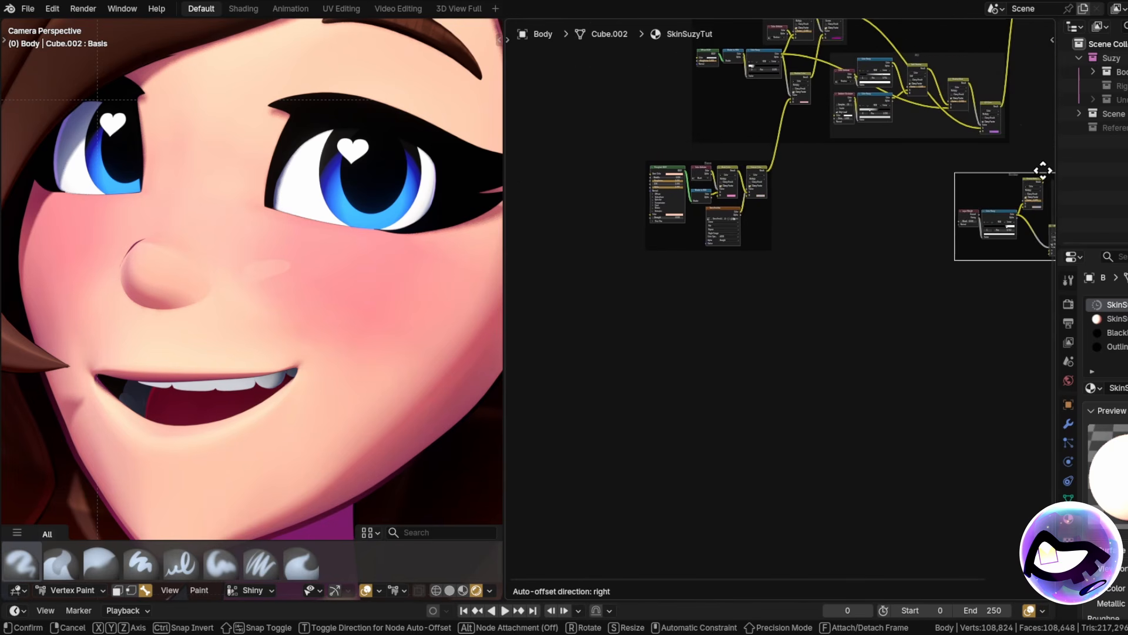
{"action": "middle_click_drag", "start_coordinate": [919, 153], "coordinate": [590, 353]}
Preview the Border Color result on the skin with Node Wrangler, showing a pink rim.
{"action": "scroll", "coordinate": [622, 354], "scroll_direction": "up", "scroll_amount": 2}
{"action": "scroll", "coordinate": [819, 341], "scroll_direction": "up", "scroll_amount": 10}
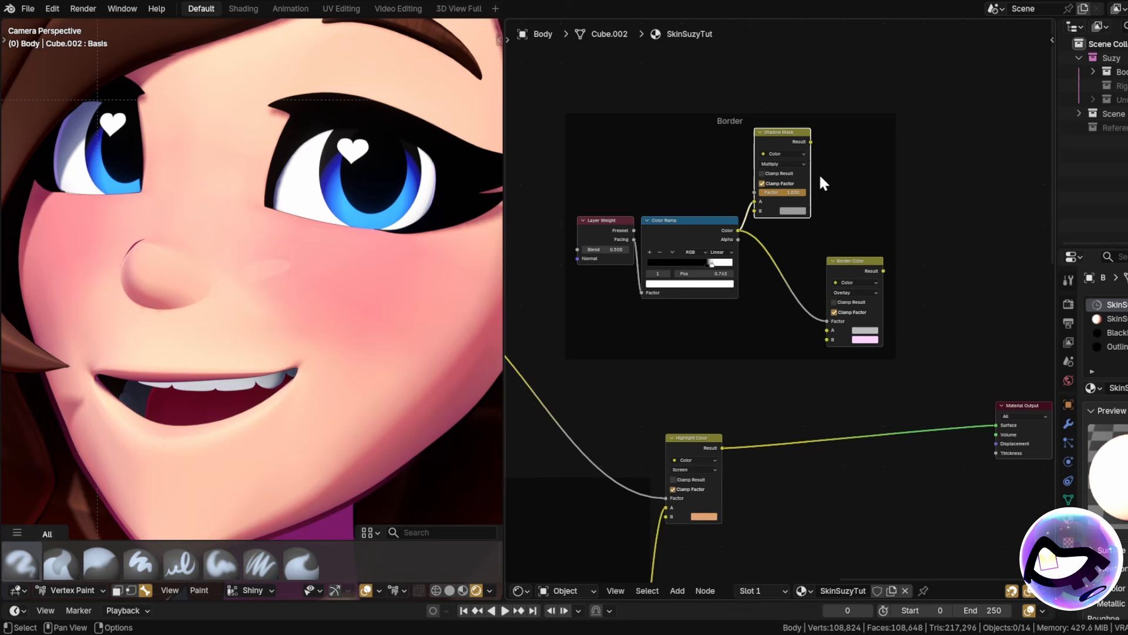
{"action": "scroll", "coordinate": [654, 327], "scroll_direction": "up", "scroll_amount": 5}
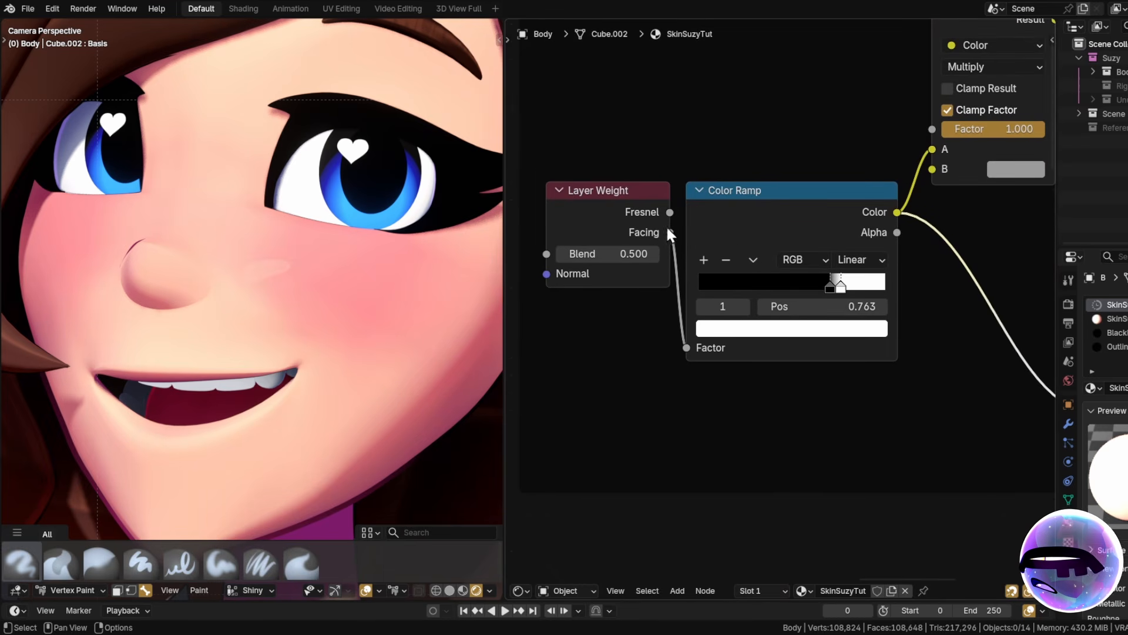
{"action": "scroll", "coordinate": [876, 367], "scroll_direction": "down", "scroll_amount": 4}
{"action": "middle_click_drag", "start_coordinate": [951, 360], "coordinate": [617, 203]}
{"action": "scroll", "coordinate": [748, 165], "scroll_direction": "down", "scroll_amount": 5}
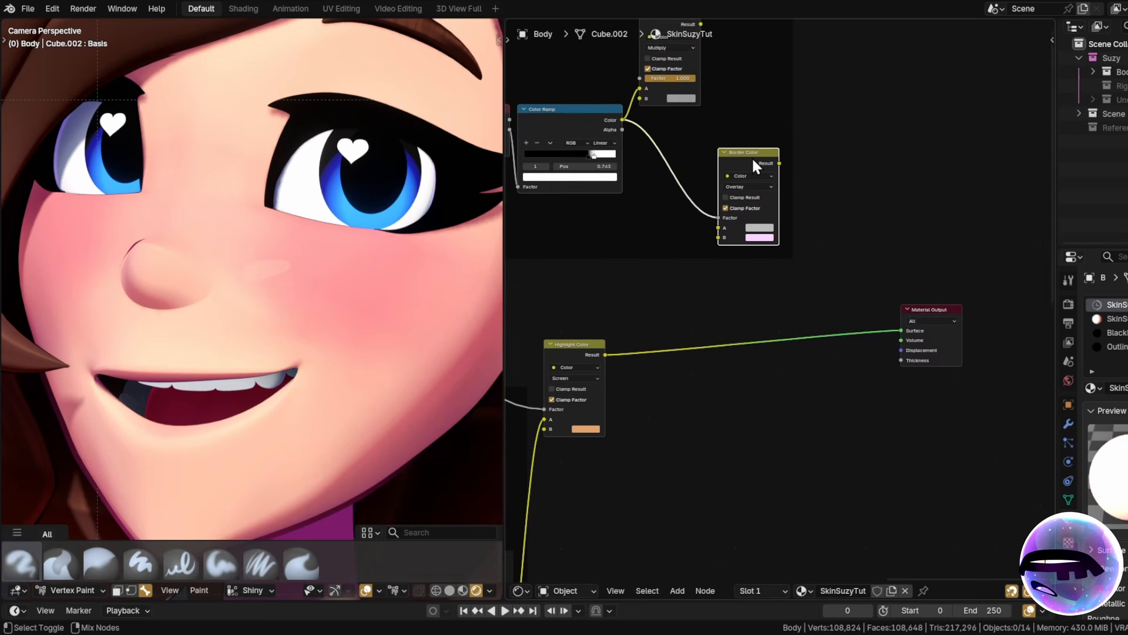
{"action": "left_click", "coordinate": [754, 166], "text": "ctrl+shift"}
{"action": "scroll", "coordinate": [207, 343], "scroll_direction": "down", "scroll_amount": 3}
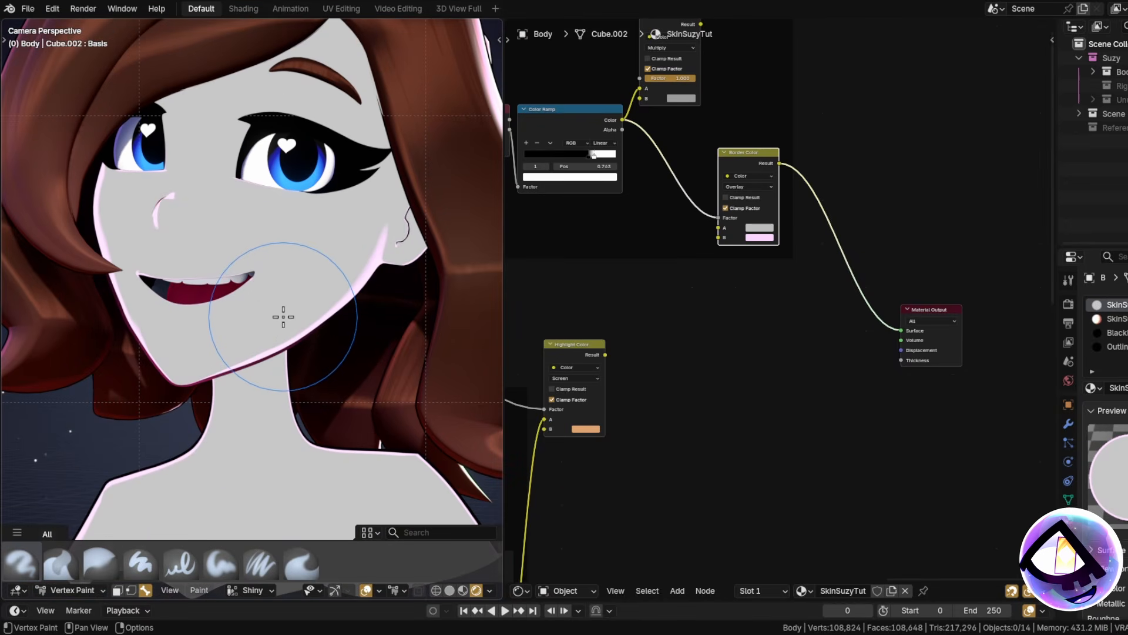
{"action": "scroll", "coordinate": [282, 327], "scroll_direction": "down", "scroll_amount": 3}
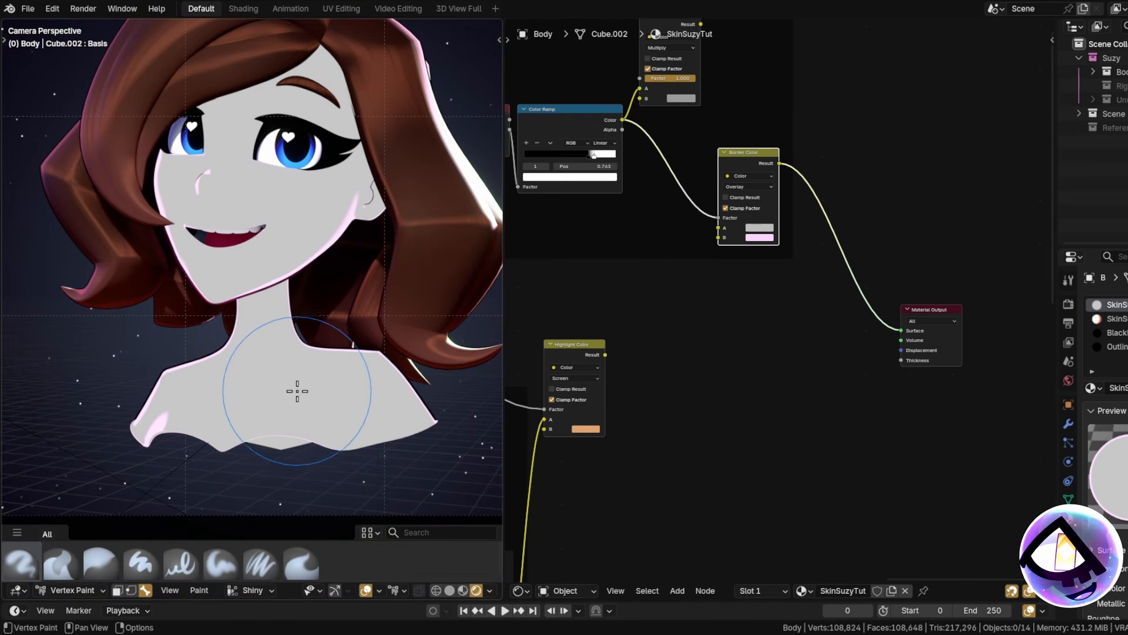
{"action": "middle_click_drag", "start_coordinate": [298, 391], "coordinate": [300, 355], "text": "shift"}
{"action": "scroll", "coordinate": [291, 300], "scroll_direction": "up", "scroll_amount": 4}
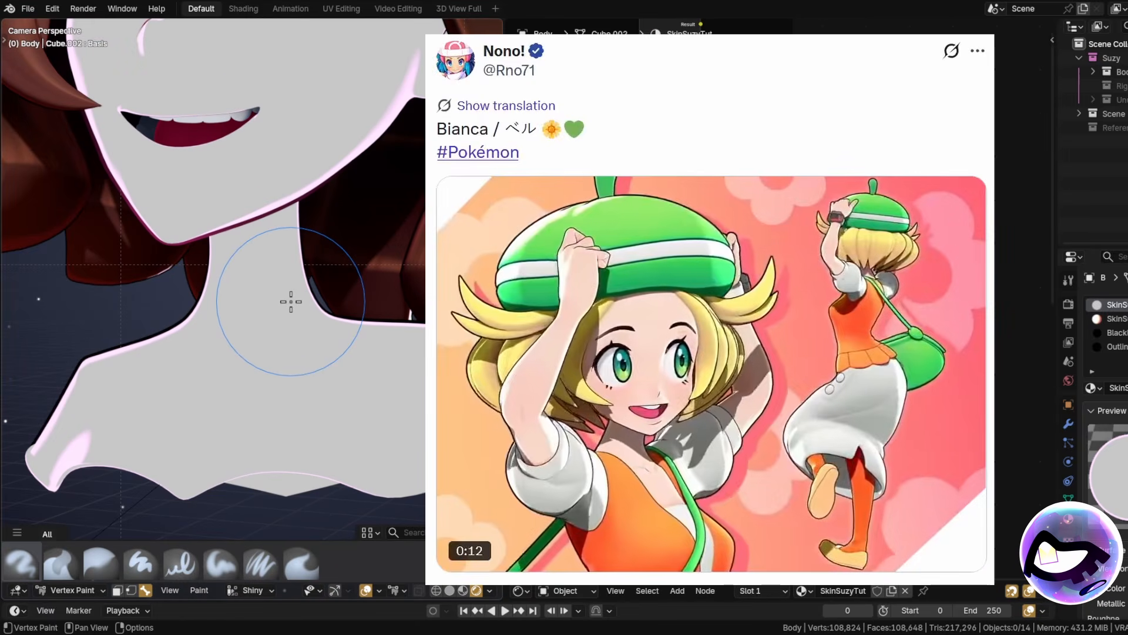
{"action": "middle_click_drag", "start_coordinate": [300, 353], "coordinate": [335, 351], "text": "shift"}
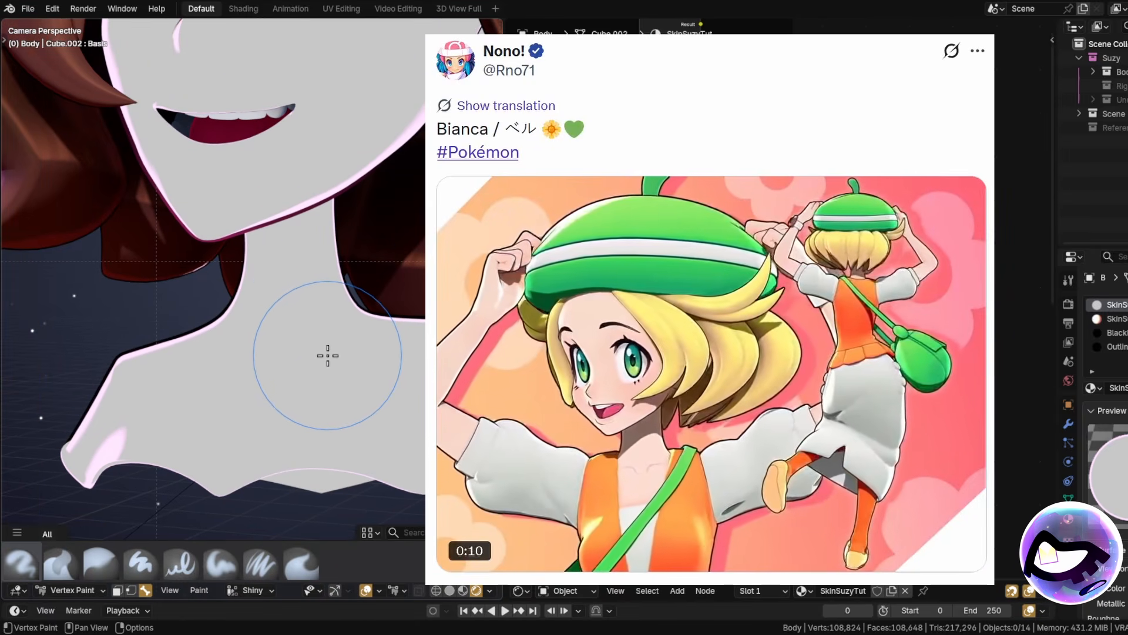
{"action": "scroll", "coordinate": [312, 370], "scroll_direction": "down", "scroll_amount": 3}
{"action": "middle_click_drag", "start_coordinate": [333, 342], "coordinate": [337, 393], "text": "shift"}
{"action": "scroll", "coordinate": [337, 373], "scroll_direction": "up", "scroll_amount": 1}
{"action": "middle_click_drag", "start_coordinate": [323, 345], "coordinate": [334, 364], "text": "shift"}
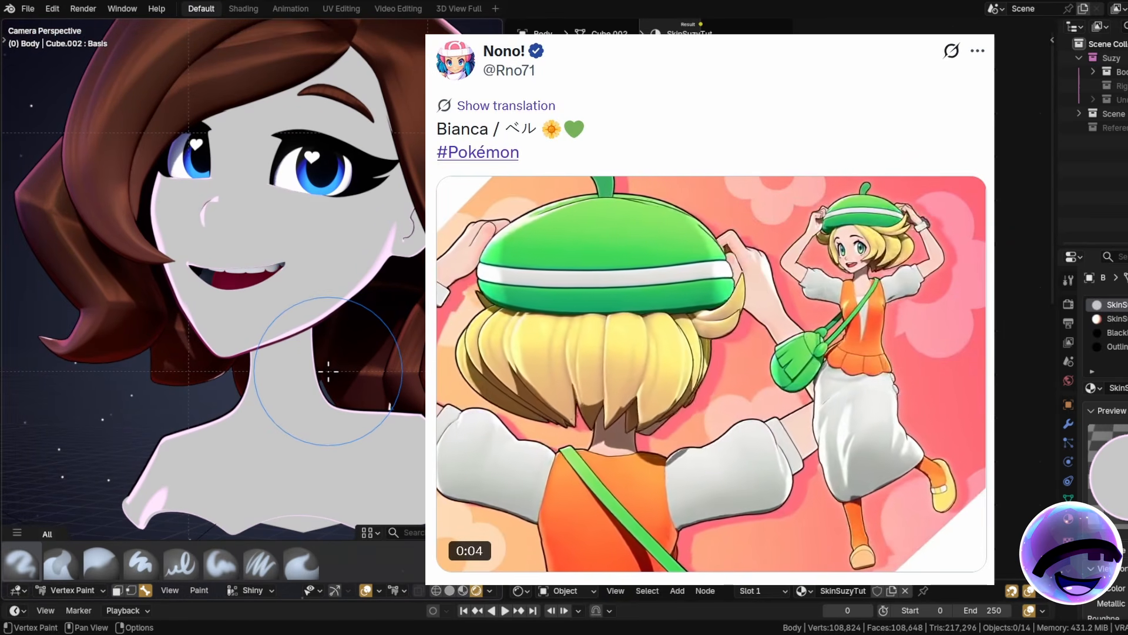
{"action": "scroll", "coordinate": [239, 315], "scroll_direction": "up", "scroll_amount": 4}
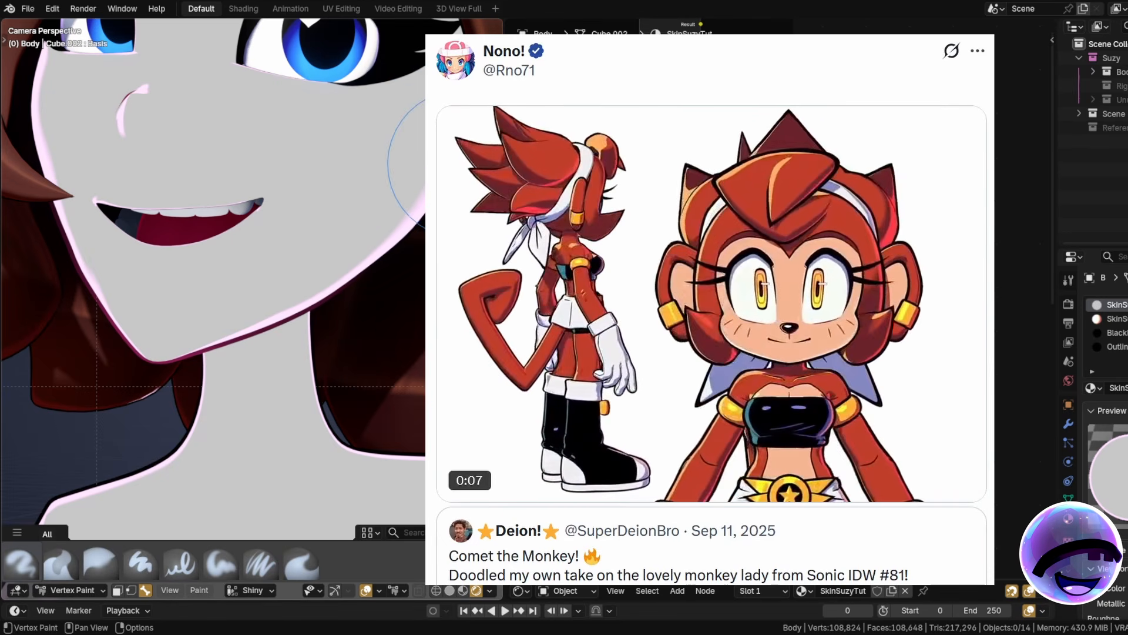
{"action": "scroll", "coordinate": [299, 299], "scroll_direction": "down", "scroll_amount": 5}
{"action": "middle_click_drag", "start_coordinate": [301, 405], "coordinate": [309, 252], "text": "shift"}
{"action": "scroll", "coordinate": [305, 254], "scroll_direction": "up", "scroll_amount": 6}
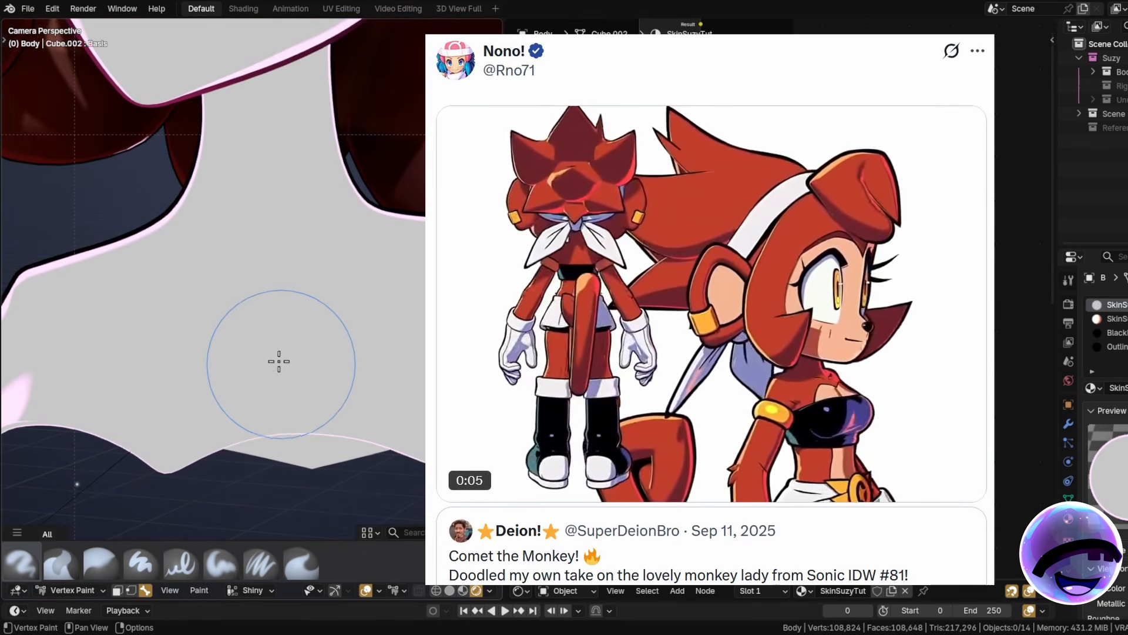
{"action": "scroll", "coordinate": [272, 340], "scroll_direction": "down", "scroll_amount": 5}
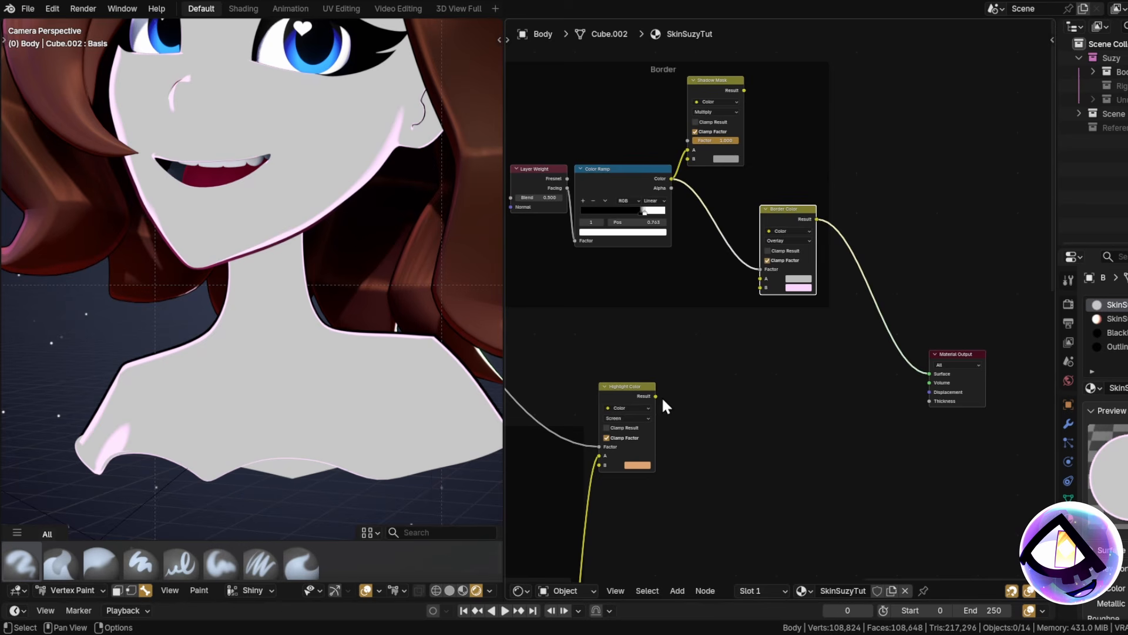
Feed Highlight Color into Border Color's A input and check the rim along neck and jaw.
{"action": "left_click_drag", "start_coordinate": [656, 396], "coordinate": [745, 280]}
{"action": "left_click_drag", "start_coordinate": [716, 388], "coordinate": [676, 397]}
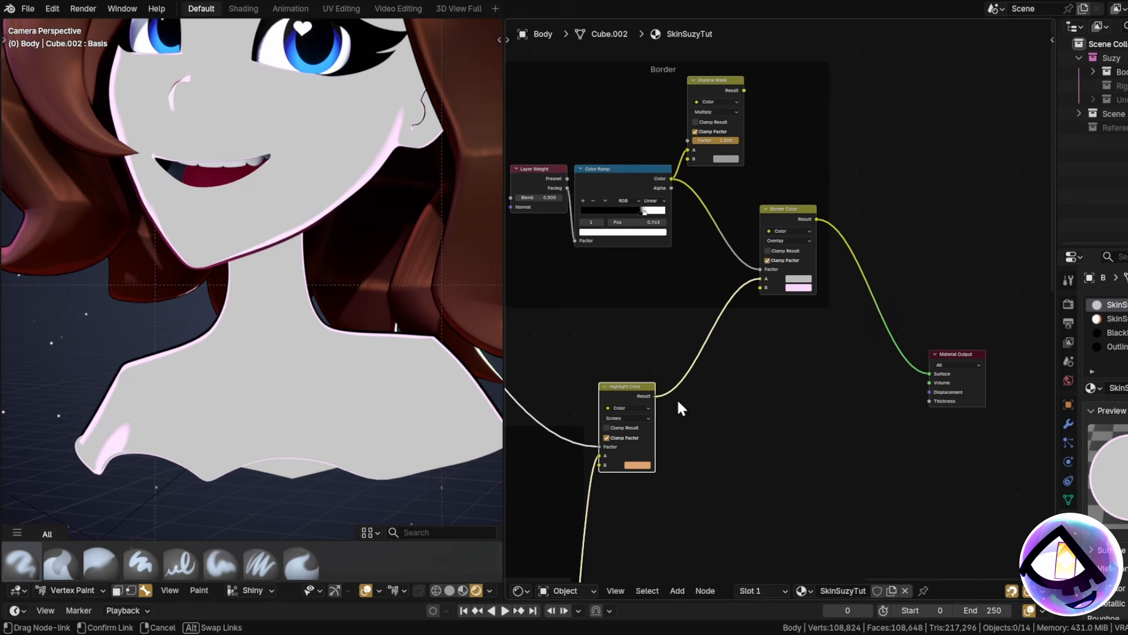
{"action": "scroll", "coordinate": [148, 154], "scroll_direction": "up", "scroll_amount": 4}
{"action": "scroll", "coordinate": [332, 371], "scroll_direction": "down", "scroll_amount": 3}
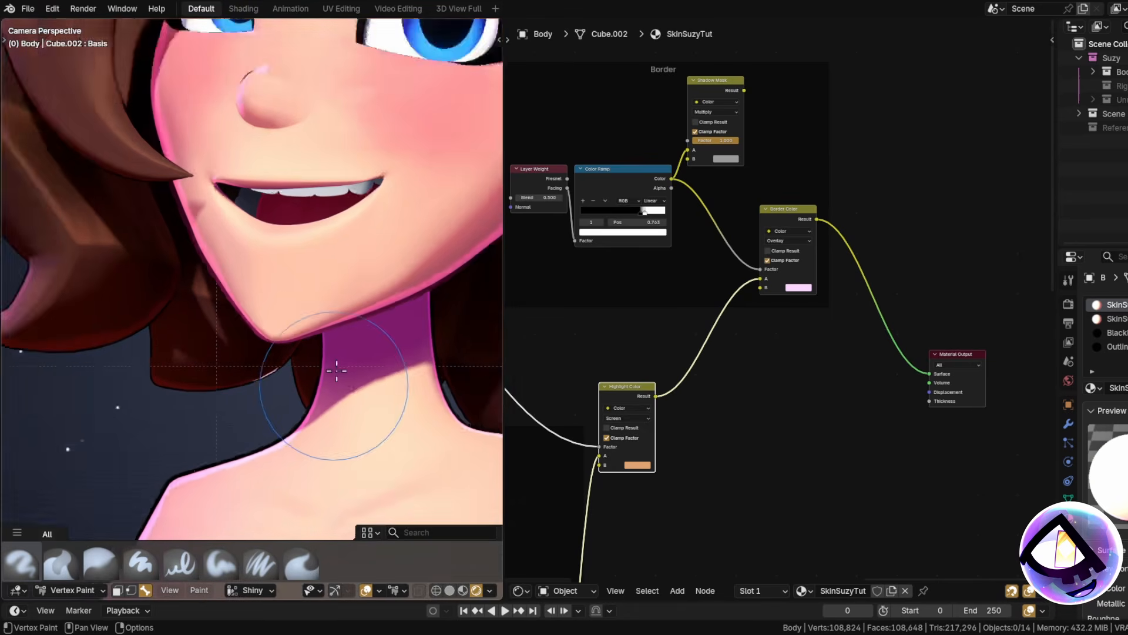
{"action": "middle_click_drag", "start_coordinate": [340, 366], "coordinate": [247, 184], "text": "shift"}
{"action": "mouse_move", "coordinate": [305, 320]}
{"action": "middle_mouse_down", "text": "shift"}
{"action": "mouse_move", "coordinate": [310, 254]}
{"action": "mouse_move", "coordinate": [269, 220]}
{"action": "middle_mouse_up", "text": "shift"}
{"action": "middle_click_drag", "start_coordinate": [315, 249], "coordinate": [276, 380], "text": "shift"}
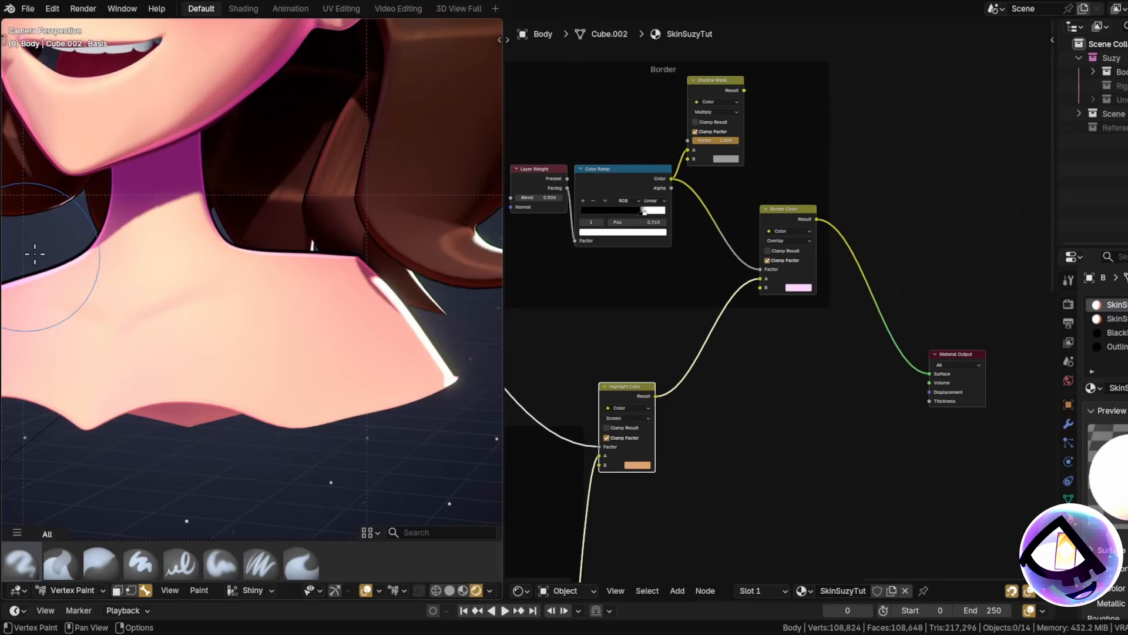
{"action": "middle_click_drag", "start_coordinate": [673, 345], "coordinate": [725, 357]}
{"action": "middle_click_drag", "start_coordinate": [163, 304], "coordinate": [201, 399], "text": "shift"}
{"action": "middle_click_drag", "start_coordinate": [260, 255], "coordinate": [243, 342], "text": "shift"}
{"action": "scroll", "coordinate": [327, 209], "scroll_direction": "up", "scroll_amount": 3}
{"action": "middle_click_drag", "start_coordinate": [170, 386], "coordinate": [245, 329], "text": "shift"}
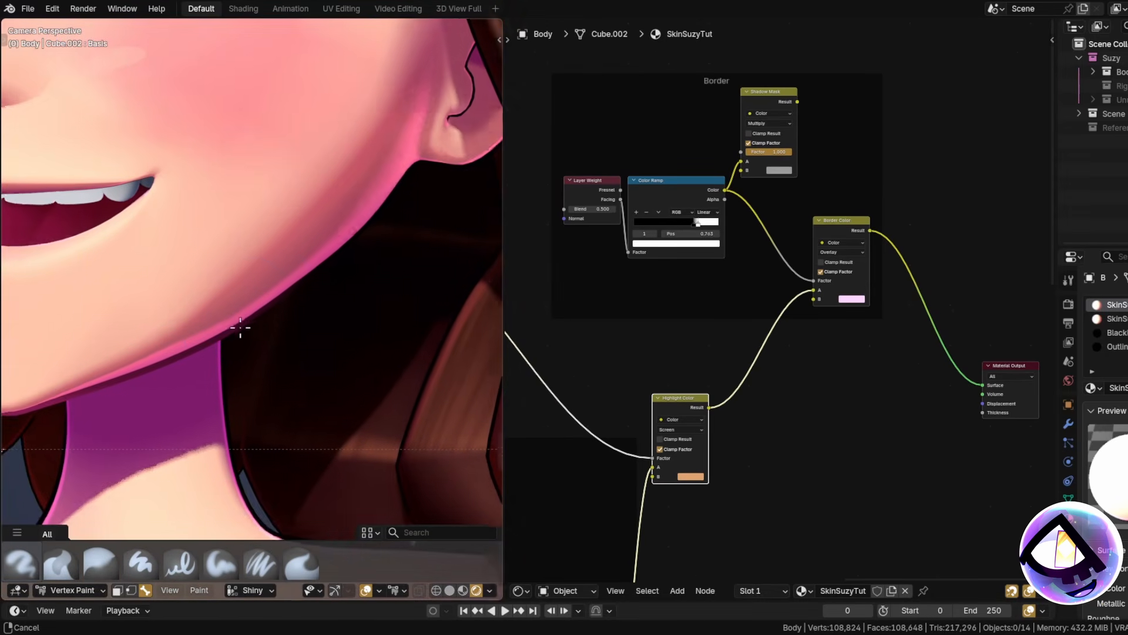
Lower the Shadow Mask node and connect the shadow Color Ramp to its Factor.
{"action": "middle_click_drag", "start_coordinate": [692, 297], "coordinate": [640, 357]}
{"action": "scroll", "coordinate": [720, 159], "scroll_direction": "up", "scroll_amount": 4}
{"action": "left_click_drag", "start_coordinate": [722, 153], "coordinate": [733, 177]}
{"action": "scroll", "coordinate": [755, 223], "scroll_direction": "down", "scroll_amount": 8}
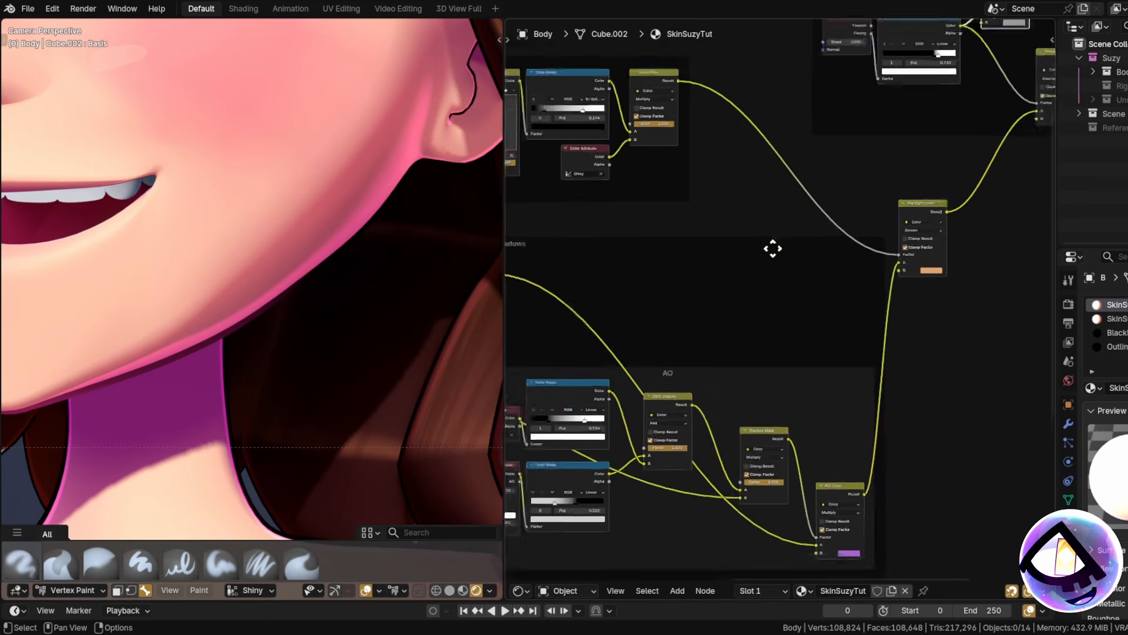
{"action": "middle_click_drag", "start_coordinate": [697, 299], "coordinate": [609, 332]}
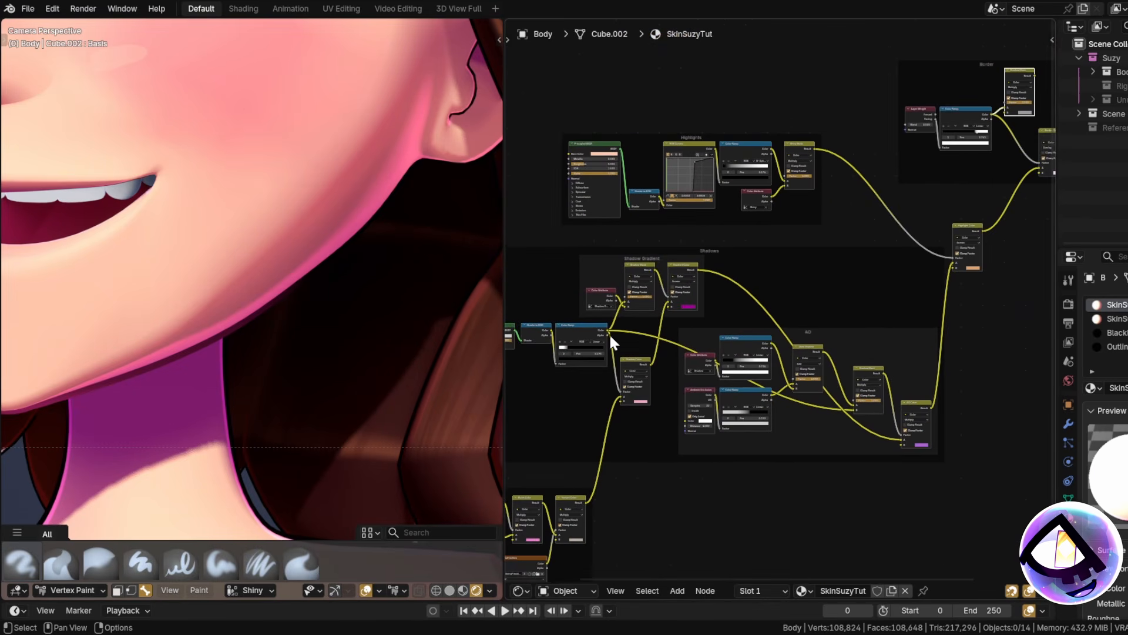
{"action": "left_click_drag", "start_coordinate": [541, 372], "coordinate": [969, 123]}
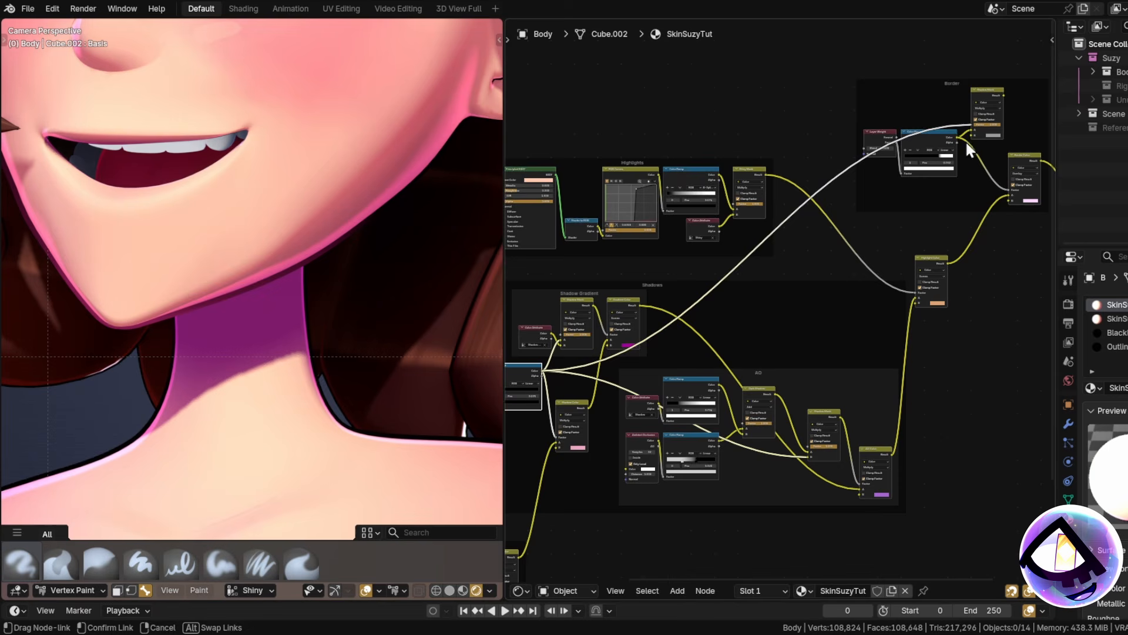
{"action": "middle_click_drag", "start_coordinate": [846, 315], "coordinate": [550, 474]}
{"action": "scroll", "coordinate": [689, 320], "scroll_direction": "up", "scroll_amount": 8}
Connect Shadow Mask's Result to Border Color's Factor.
{"action": "left_click_drag", "start_coordinate": [728, 198], "coordinate": [823, 190]}
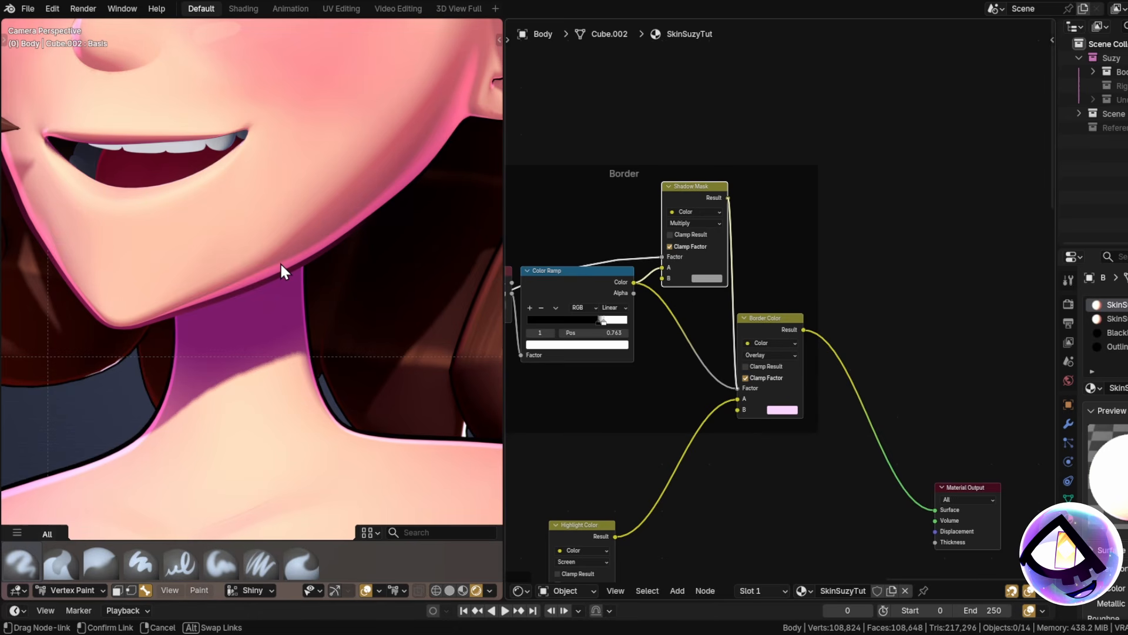
{"action": "middle_click_drag", "start_coordinate": [577, 374], "coordinate": [607, 368]}
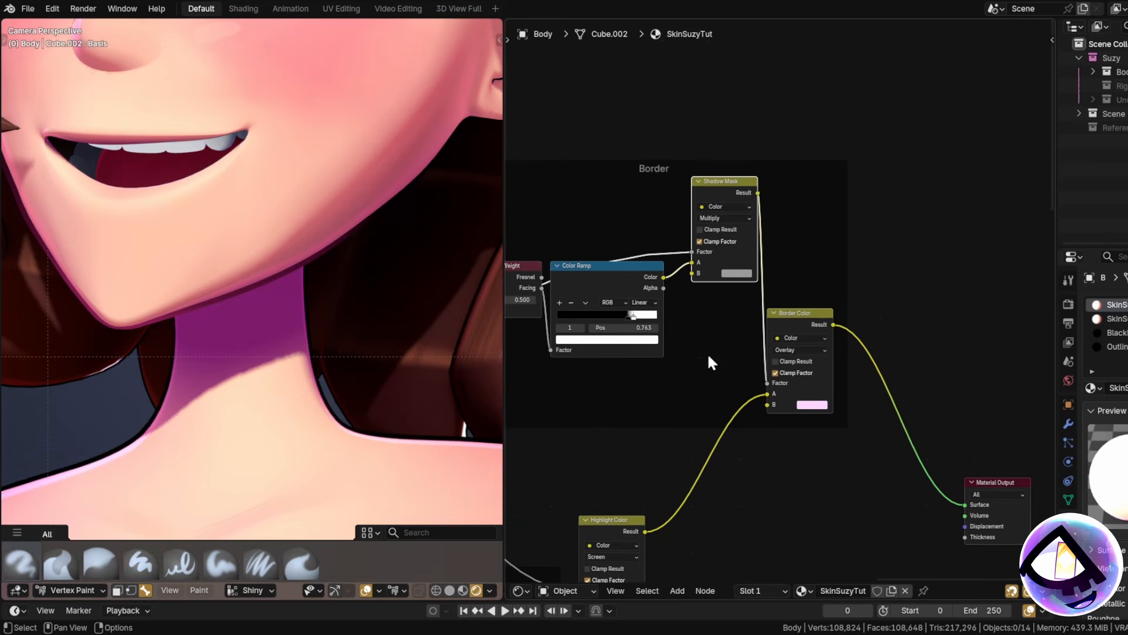
{"action": "scroll", "coordinate": [729, 323], "scroll_direction": "up", "scroll_amount": 2}
{"action": "middle_click_drag", "start_coordinate": [739, 270], "coordinate": [739, 282]}
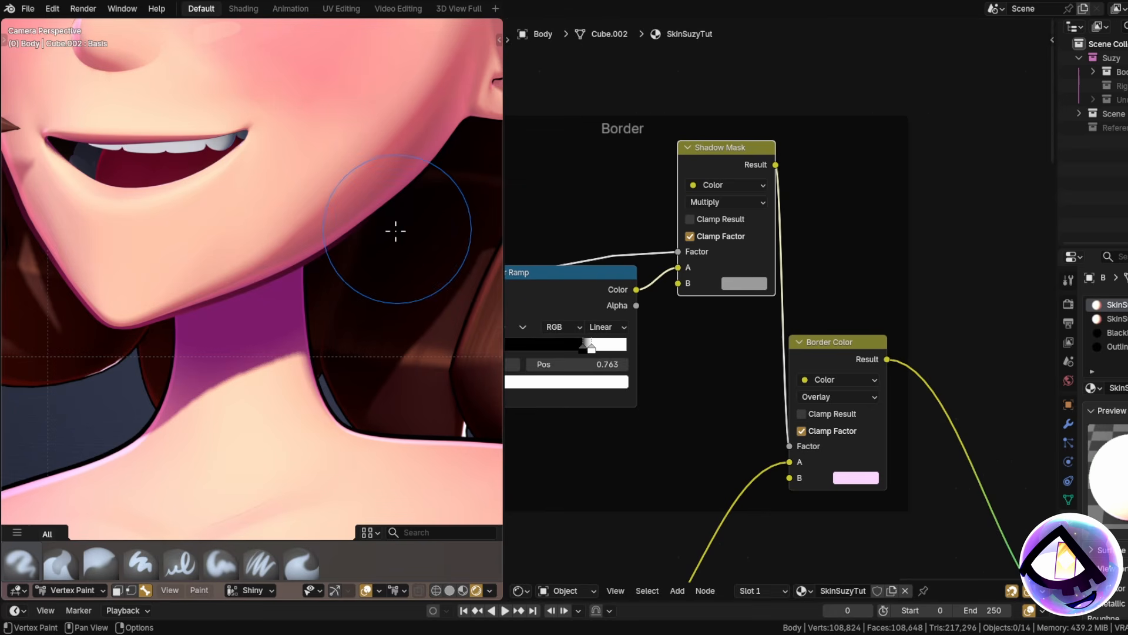
Set the Shadow Mask B colour to mid grey at Value 0.482, after briefly trying black.
{"action": "scroll", "coordinate": [353, 226], "scroll_direction": "up", "scroll_amount": 2}
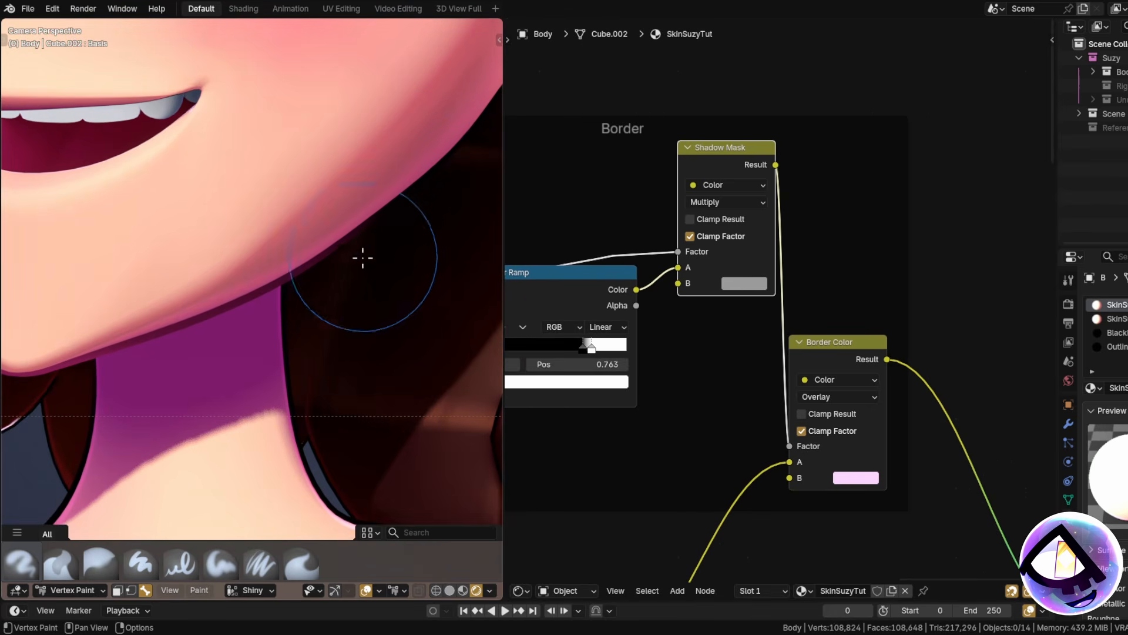
{"action": "left_click", "coordinate": [735, 285]}
{"action": "left_click_drag", "start_coordinate": [734, 126], "coordinate": [730, 133]}
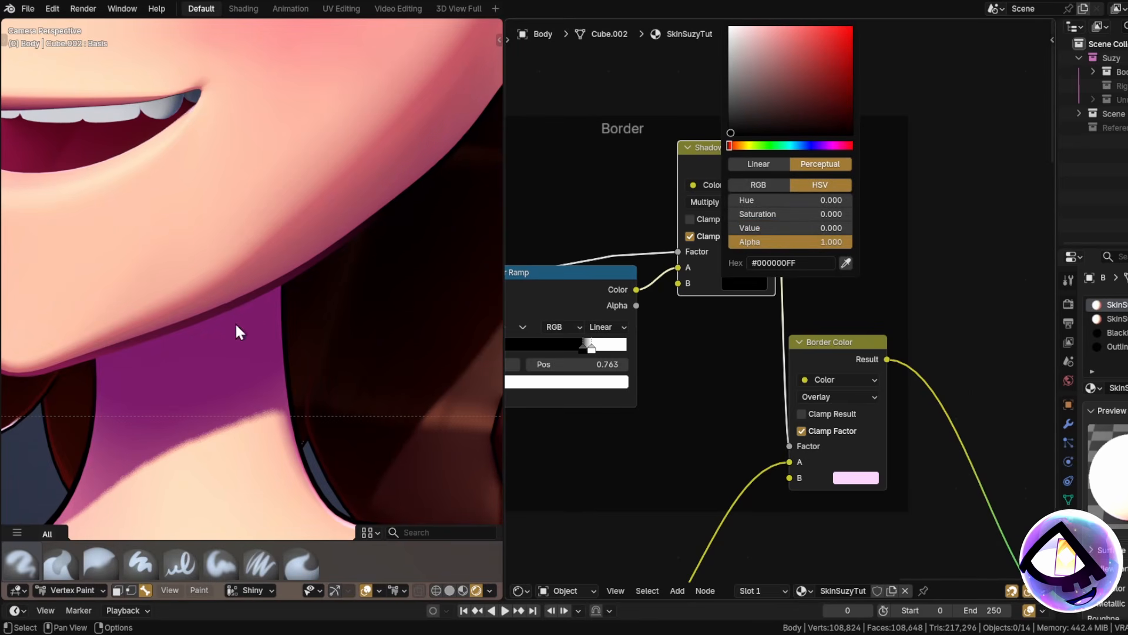
{"action": "scroll", "coordinate": [241, 297], "scroll_direction": "down", "scroll_amount": 4}
{"action": "scroll", "coordinate": [312, 340], "scroll_direction": "up", "scroll_amount": 2}
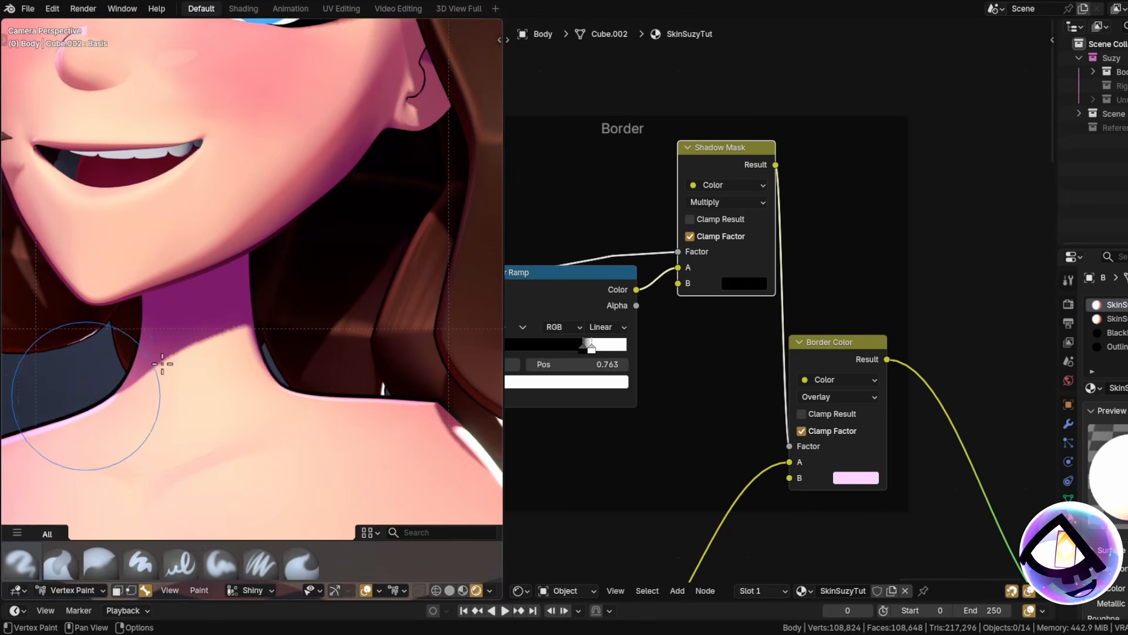
{"action": "scroll", "coordinate": [162, 364], "scroll_direction": "up", "scroll_amount": 3}
{"action": "scroll", "coordinate": [288, 282], "scroll_direction": "down", "scroll_amount": 4}
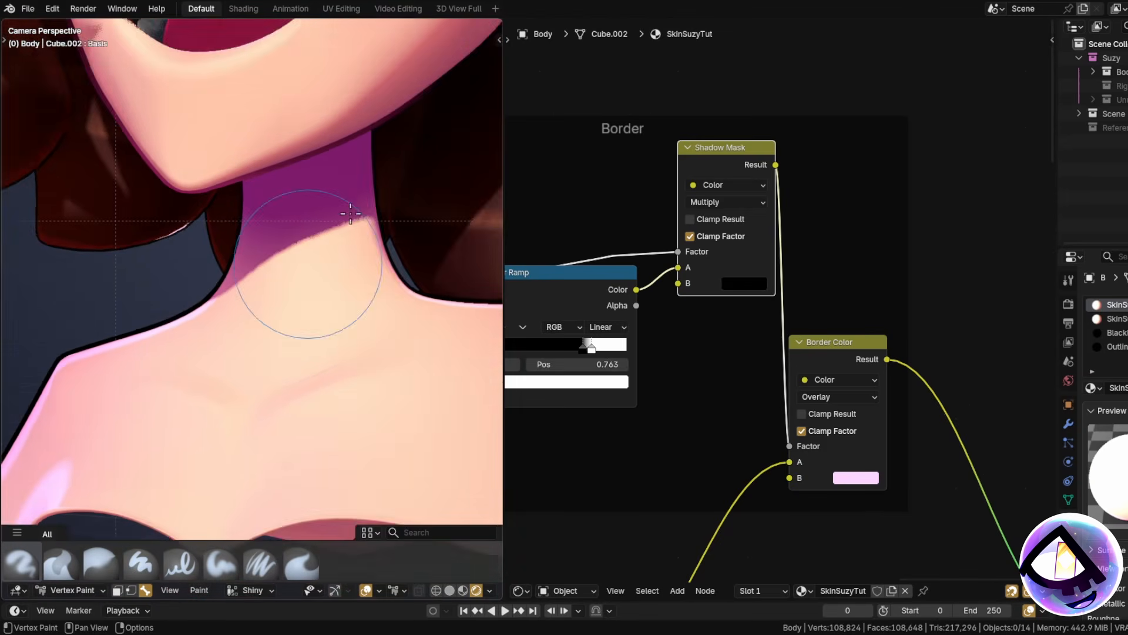
{"action": "scroll", "coordinate": [276, 293], "scroll_direction": "up", "scroll_amount": 3}
{"action": "left_click", "coordinate": [745, 280]}
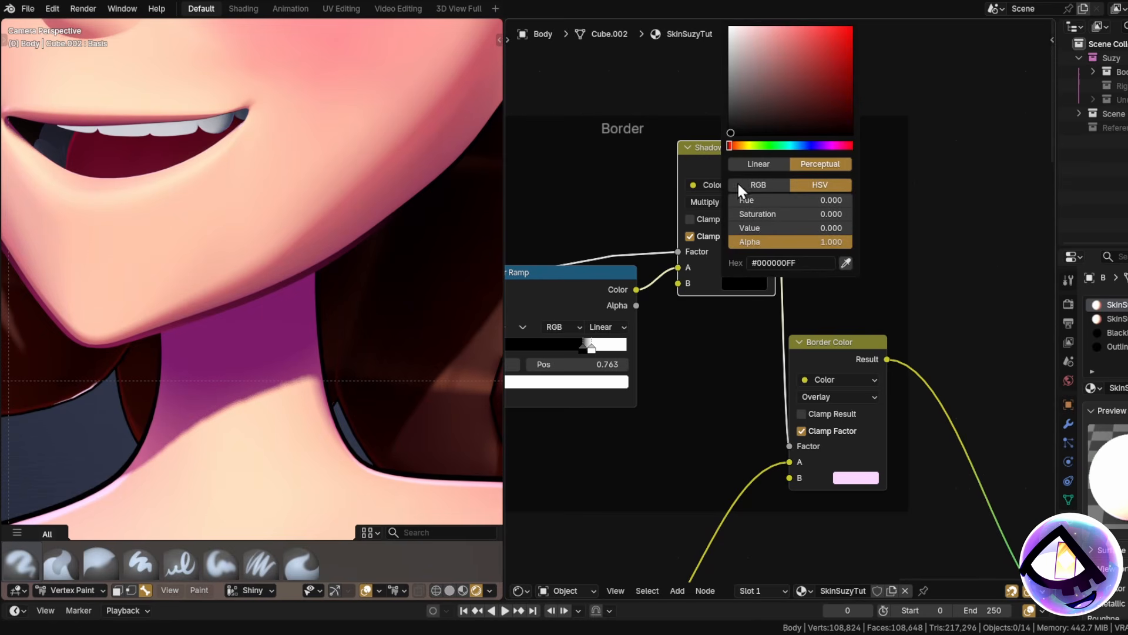
{"action": "left_click_drag", "start_coordinate": [733, 112], "coordinate": [732, 94]}
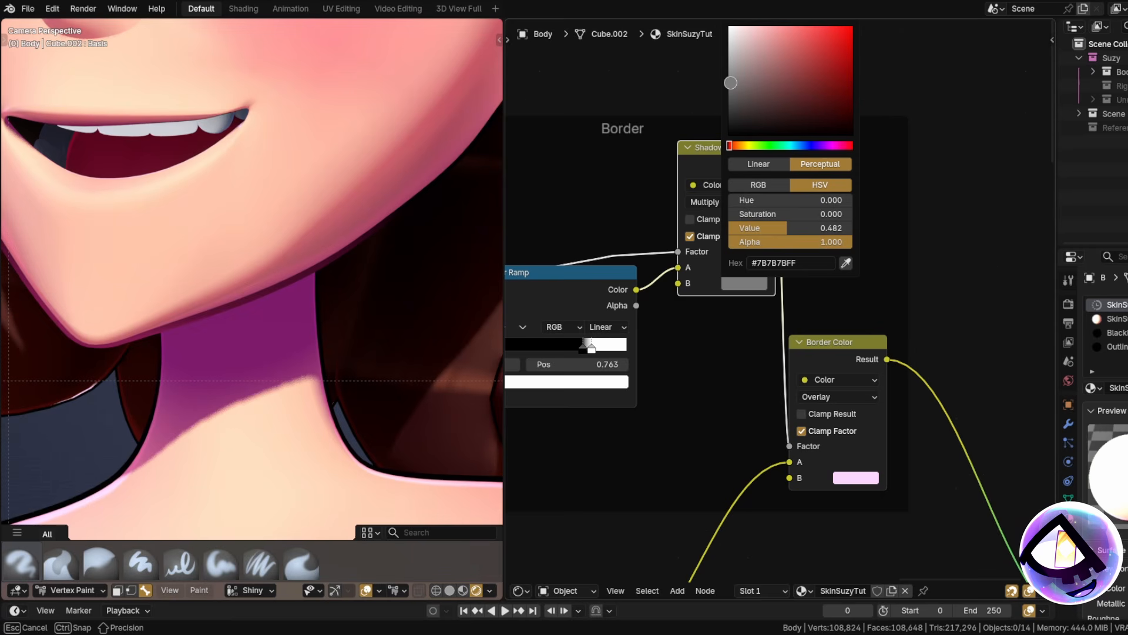
{"action": "scroll", "coordinate": [236, 264], "scroll_direction": "down", "scroll_amount": 5}
{"action": "middle_click_drag", "start_coordinate": [219, 258], "coordinate": [282, 294], "text": "shift"}
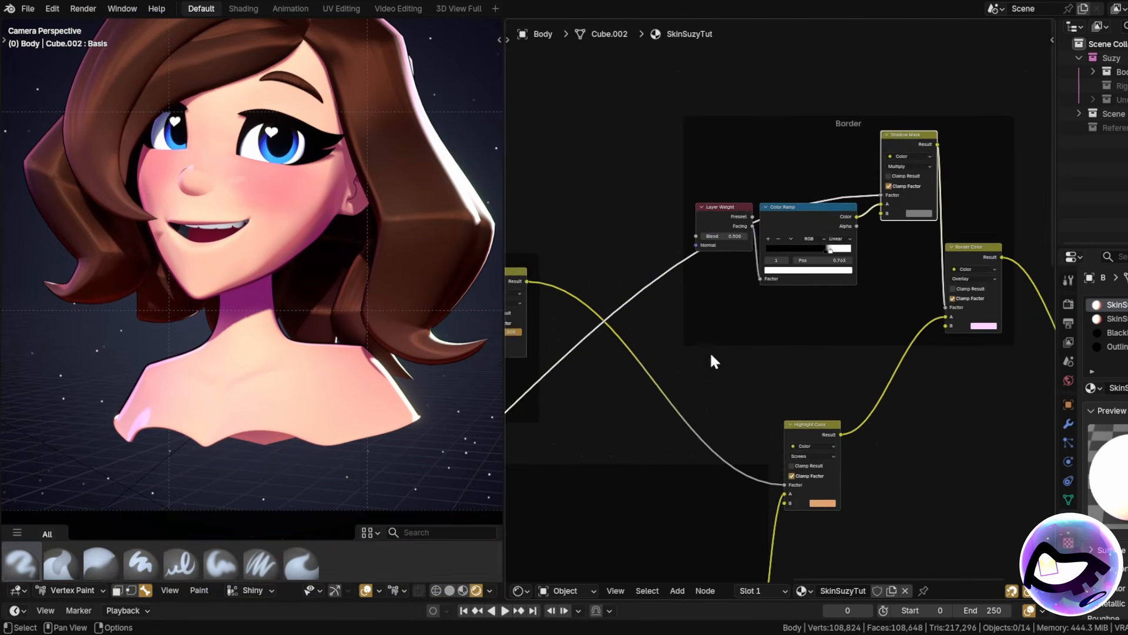
{"action": "scroll", "coordinate": [711, 356], "scroll_direction": "down", "scroll_amount": 8}
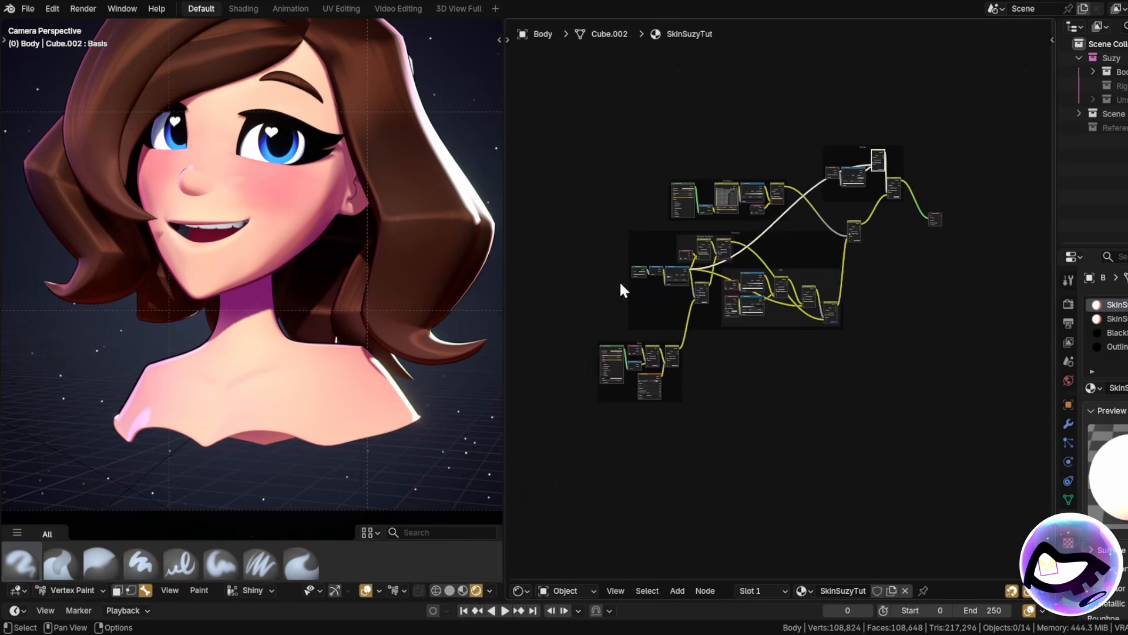
Switch the node editor to material slot 2, SkinSuzyFinal.
{"action": "middle_click_drag", "start_coordinate": [623, 287], "coordinate": [668, 391]}
{"action": "scroll", "coordinate": [599, 403], "scroll_direction": "up", "scroll_amount": 4}
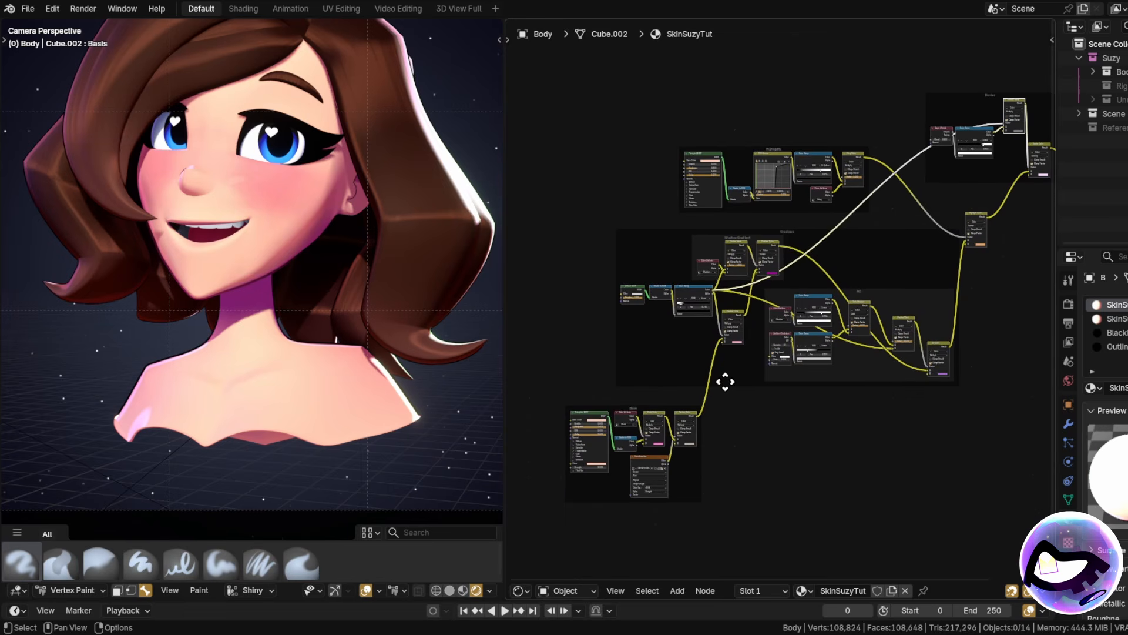
{"action": "left_click", "coordinate": [1111, 319]}
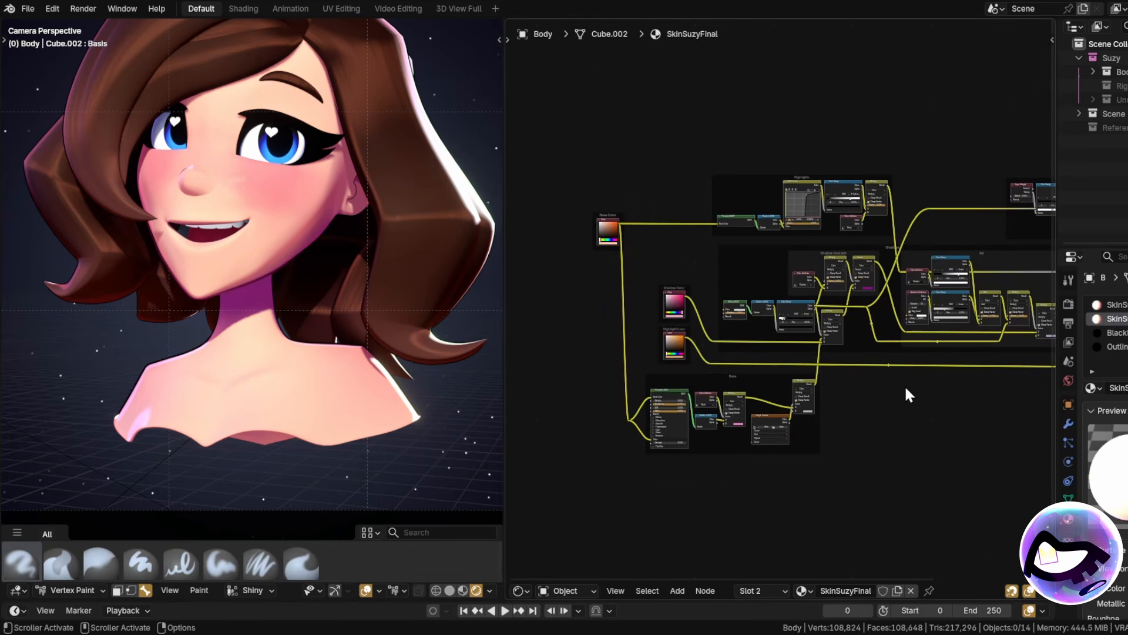
{"action": "scroll", "coordinate": [907, 390], "scroll_direction": "up", "scroll_amount": 1}
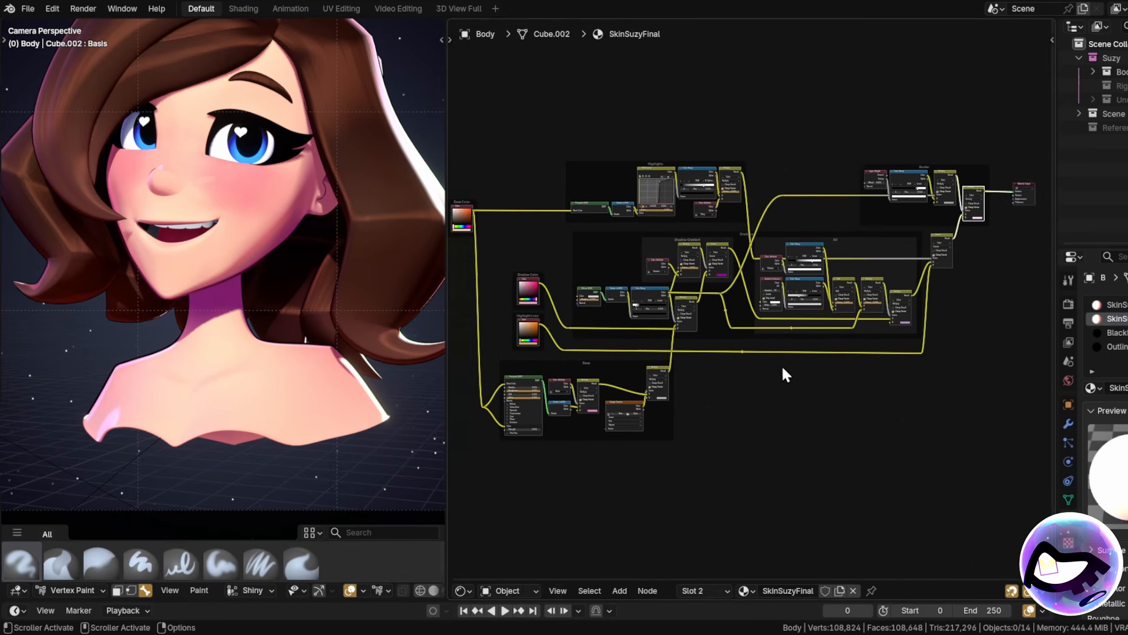
Zoom in on the Base Color node inside the Base frame.
{"action": "middle_click_drag", "start_coordinate": [783, 368], "coordinate": [828, 383]}
{"action": "scroll", "coordinate": [731, 393], "scroll_direction": "up", "scroll_amount": 2}
{"action": "scroll", "coordinate": [614, 393], "scroll_direction": "up", "scroll_amount": 5}
{"action": "mouse_move", "coordinate": [613, 394]}
{"action": "middle_mouse_down"}
{"action": "mouse_move", "coordinate": [704, 331]}
{"action": "mouse_move", "coordinate": [841, 315]}
{"action": "mouse_move", "coordinate": [851, 370]}
{"action": "middle_mouse_up"}
{"action": "scroll", "coordinate": [704, 330], "scroll_direction": "up", "scroll_amount": 2}
{"action": "middle_click_drag", "start_coordinate": [771, 326], "coordinate": [785, 387]}
{"action": "mouse_move", "coordinate": [867, 356]}
{"action": "middle_mouse_down"}
{"action": "mouse_move", "coordinate": [867, 423]}
{"action": "mouse_move", "coordinate": [938, 468]}
{"action": "middle_mouse_up"}
{"action": "scroll", "coordinate": [742, 272], "scroll_direction": "up", "scroll_amount": 2}
{"action": "scroll", "coordinate": [745, 256], "scroll_direction": "up", "scroll_amount": 2}
{"action": "middle_click_drag", "start_coordinate": [767, 232], "coordinate": [746, 193]}
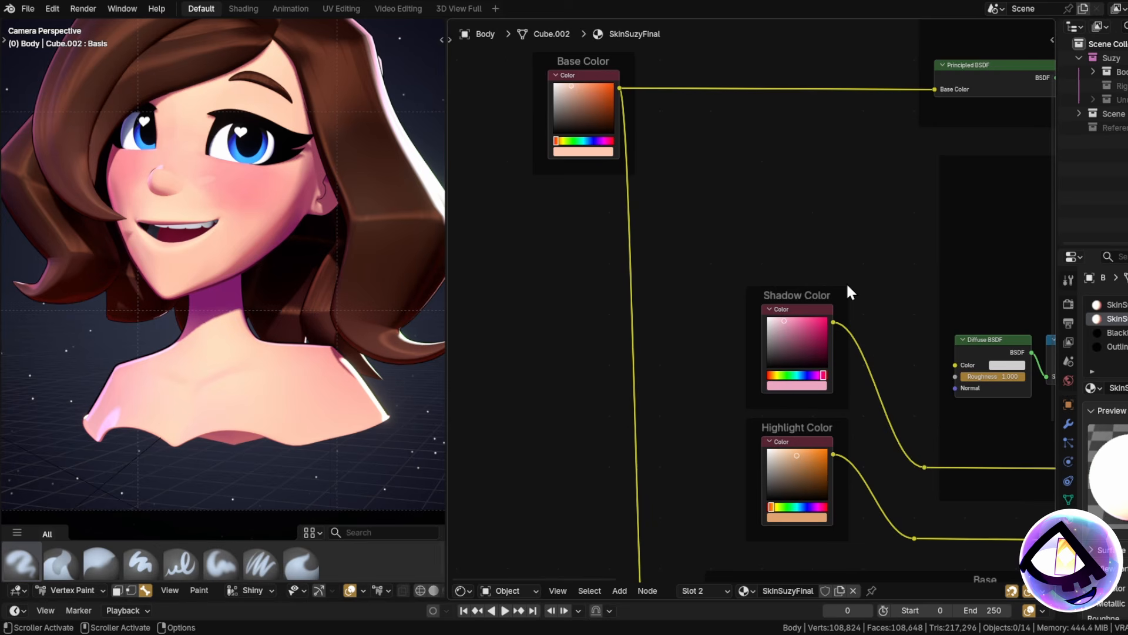
{"action": "scroll", "coordinate": [791, 290], "scroll_direction": "down", "scroll_amount": 3}
Pan across the Base, Highlights and Shadow Gradient frames, centring on Base Color.
{"action": "middle_click_drag", "start_coordinate": [897, 284], "coordinate": [689, 296]}
{"action": "middle_click_drag", "start_coordinate": [494, 418], "coordinate": [724, 305]}
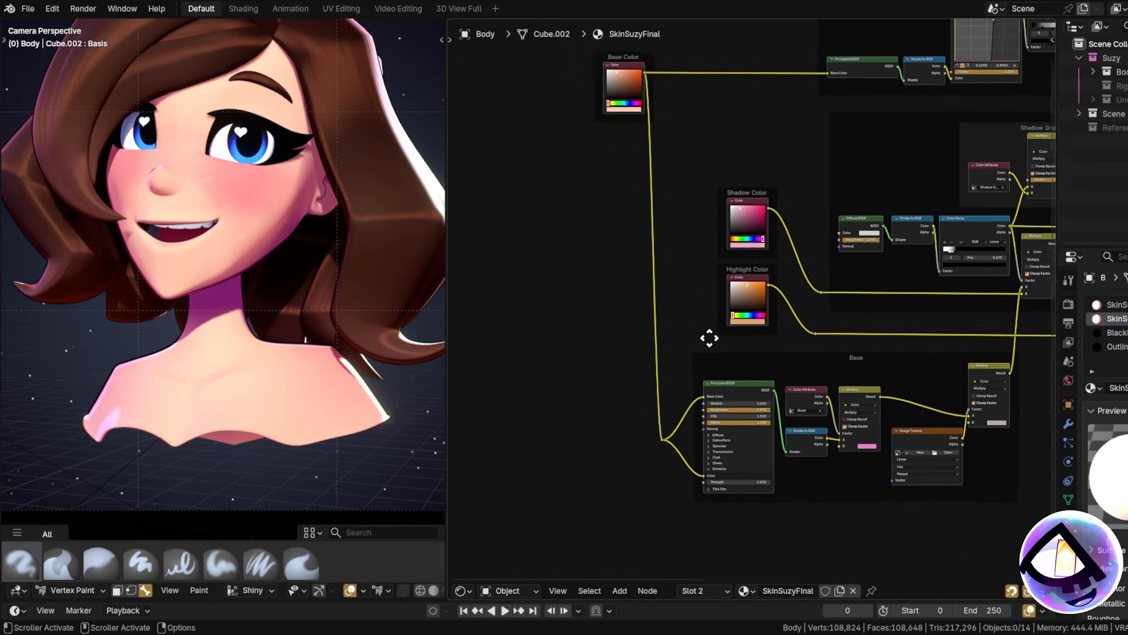
{"action": "middle_click_drag", "start_coordinate": [741, 129], "coordinate": [637, 288]}
{"action": "middle_click_drag", "start_coordinate": [612, 385], "coordinate": [695, 321]}
{"action": "scroll", "coordinate": [633, 167], "scroll_direction": "up", "scroll_amount": 1}
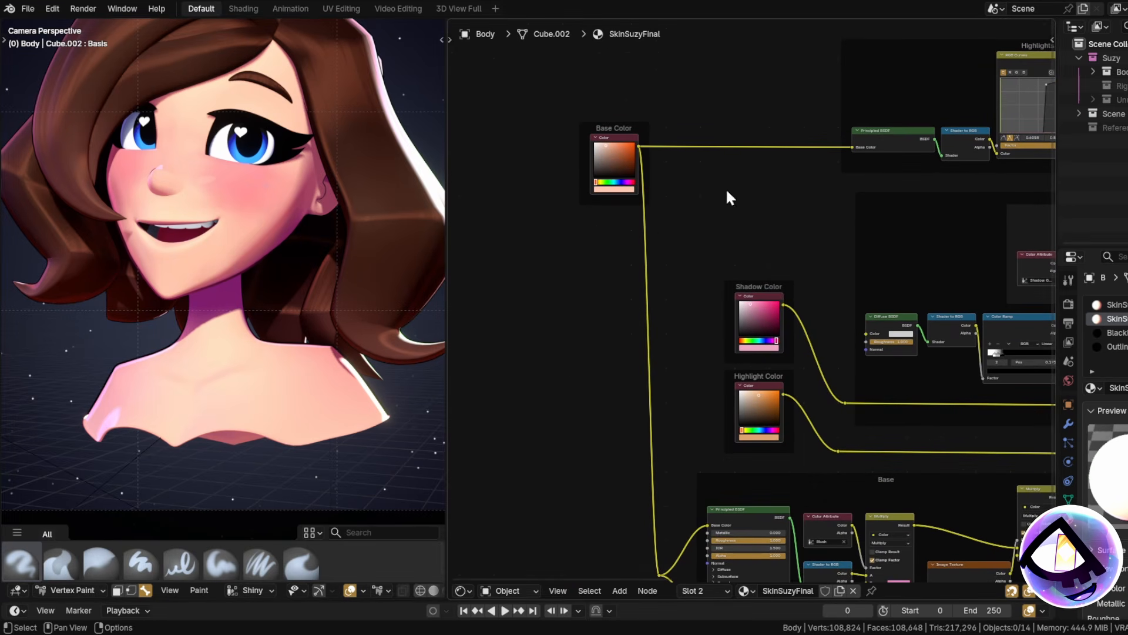
{"action": "scroll", "coordinate": [609, 180], "scroll_direction": "up", "scroll_amount": 2}
Try a lighter skin base colour and inspect the pink Shadow Color.
{"action": "left_click", "coordinate": [604, 198]}
{"action": "left_click_drag", "start_coordinate": [623, 67], "coordinate": [620, 36]}
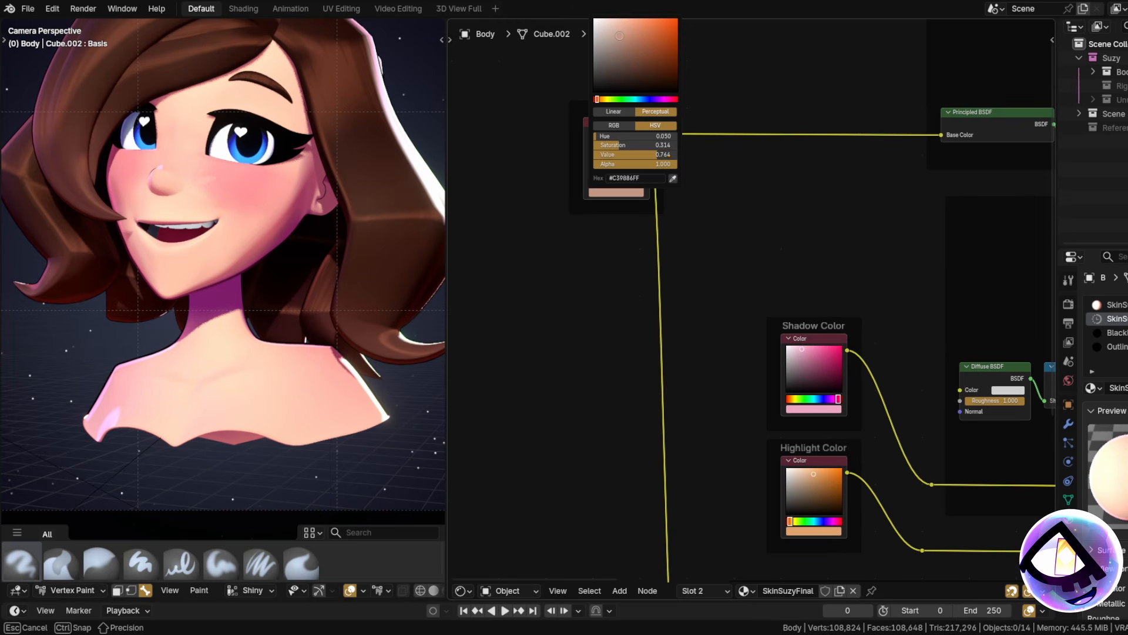
{"action": "left_click", "coordinate": [816, 409]}
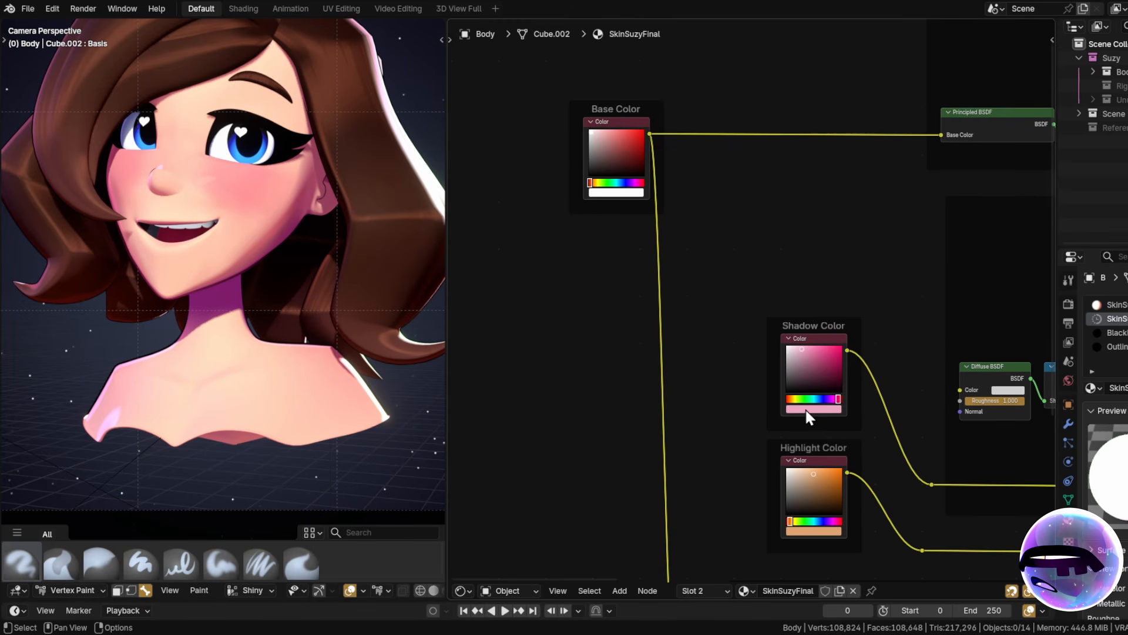
{"action": "left_click", "coordinate": [796, 410]}
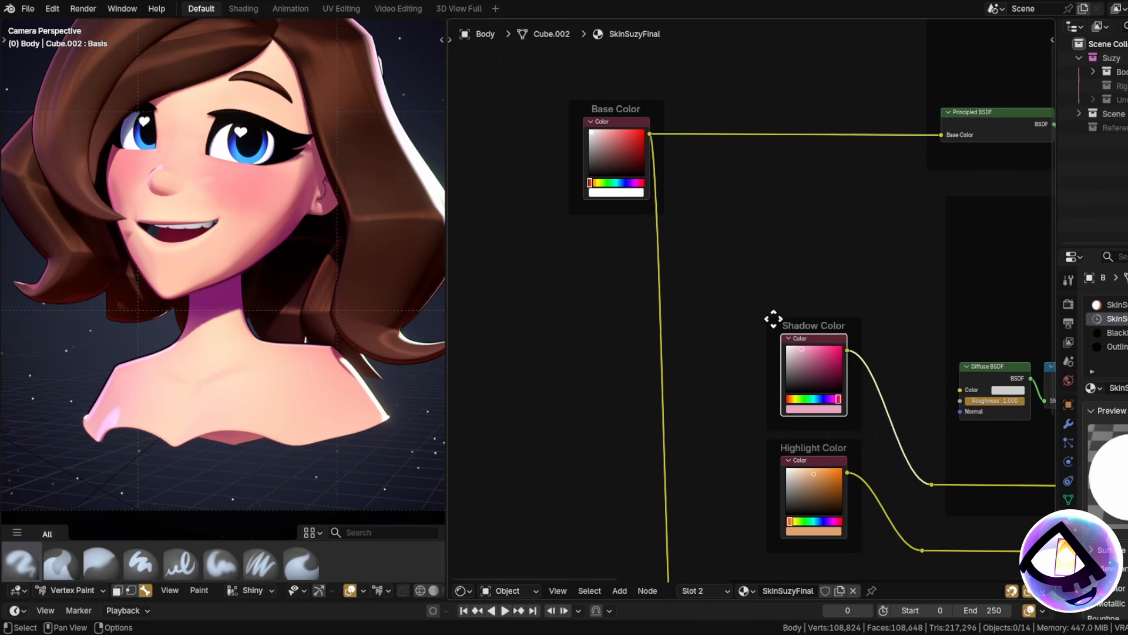
Undo with Ctrl+Z to restore the original peach base colour, then lower the character in view.
{"action": "scroll", "coordinate": [776, 318], "scroll_direction": "down", "scroll_amount": 4}
{"action": "middle_click_drag", "start_coordinate": [840, 296], "coordinate": [421, 212]}
{"action": "scroll", "coordinate": [786, 302], "scroll_direction": "down", "scroll_amount": 5}
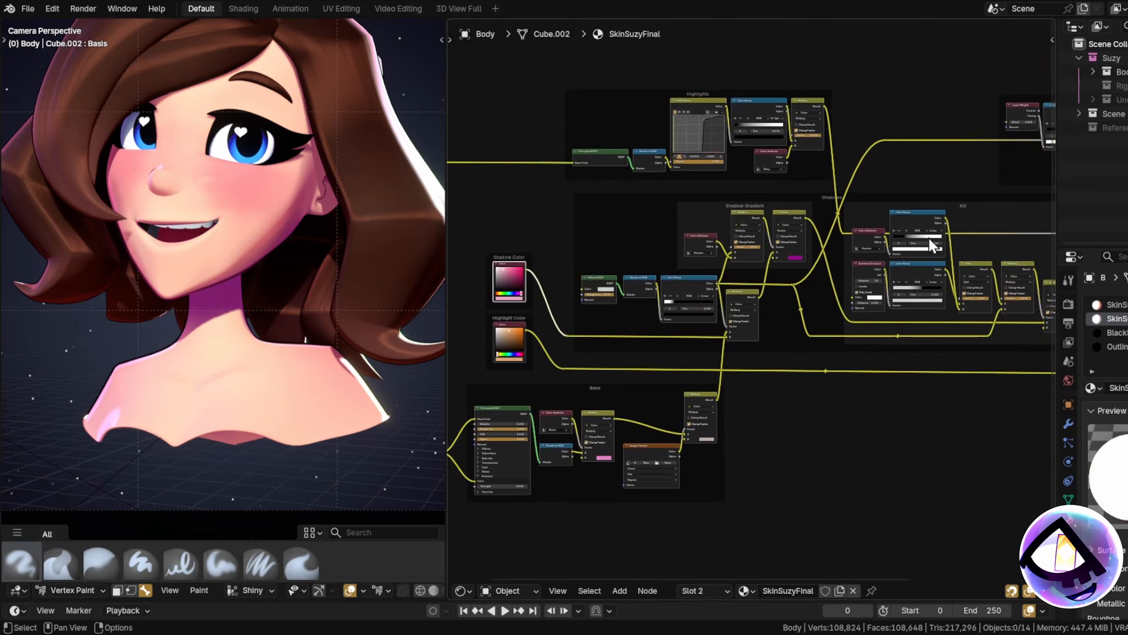
{"action": "scroll", "coordinate": [923, 344], "scroll_direction": "up", "scroll_amount": 2}
{"action": "scroll", "coordinate": [861, 398], "scroll_direction": "up", "scroll_amount": 2}
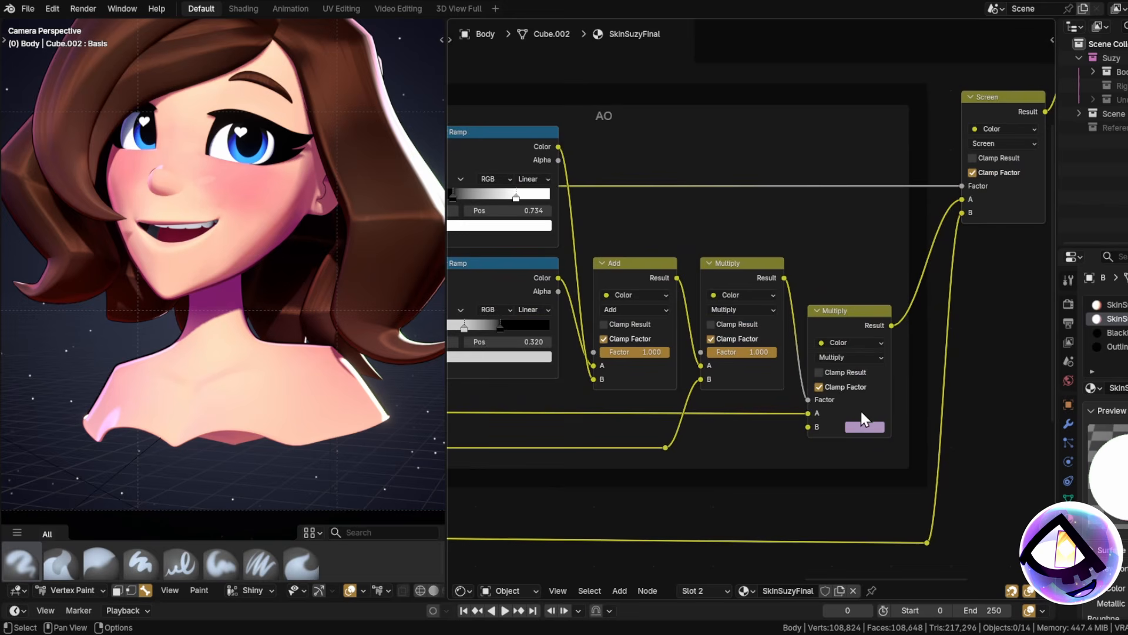
{"action": "scroll", "coordinate": [862, 415], "scroll_direction": "down", "scroll_amount": 3}
{"action": "middle_click_drag", "start_coordinate": [598, 432], "coordinate": [1087, 344]}
{"action": "middle_click_drag", "start_coordinate": [590, 339], "coordinate": [664, 326]}
{"action": "middle_click_drag", "start_coordinate": [662, 189], "coordinate": [817, 239]}
{"action": "scroll", "coordinate": [759, 216], "scroll_direction": "up", "scroll_amount": 3}
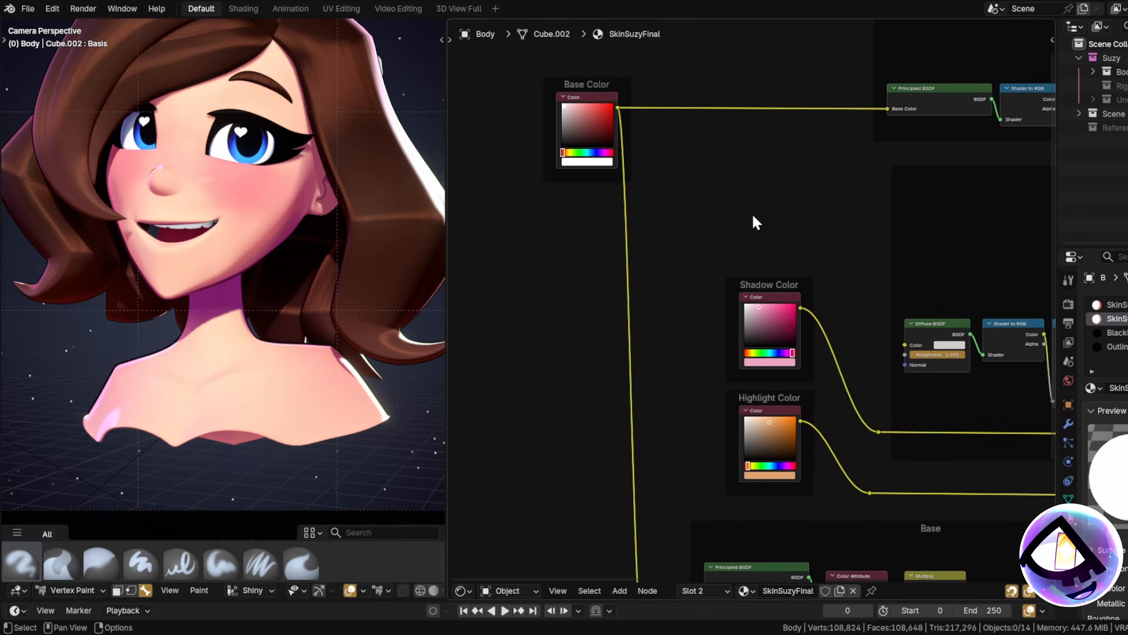
{"action": "key", "text": "ctrl+z"}
{"action": "middle_click_drag", "start_coordinate": [378, 384], "coordinate": [380, 421], "text": "shift"}
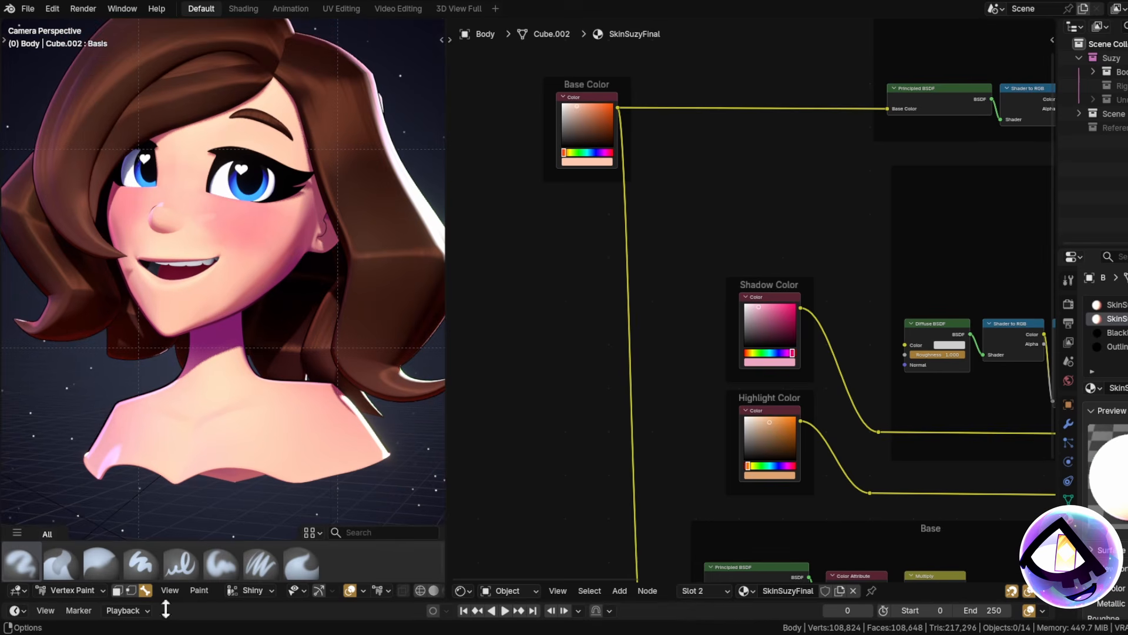
Switch to Object Mode and select the hair to show its HairN material.
{"action": "left_click", "coordinate": [55, 591]}
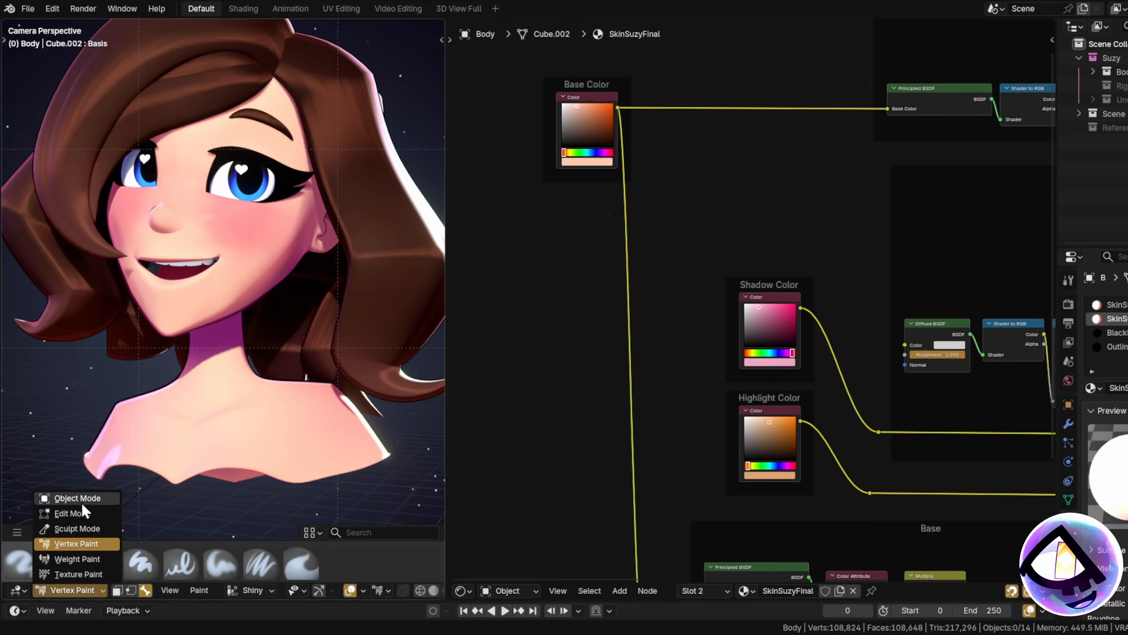
{"action": "left_click", "coordinate": [80, 500]}
{"action": "left_click", "coordinate": [371, 305]}
{"action": "middle_click_drag", "start_coordinate": [602, 309], "coordinate": [710, 330]}
{"action": "scroll", "coordinate": [709, 330], "scroll_direction": "down", "scroll_amount": 7}
{"action": "middle_click_drag", "start_coordinate": [709, 330], "coordinate": [715, 372]}
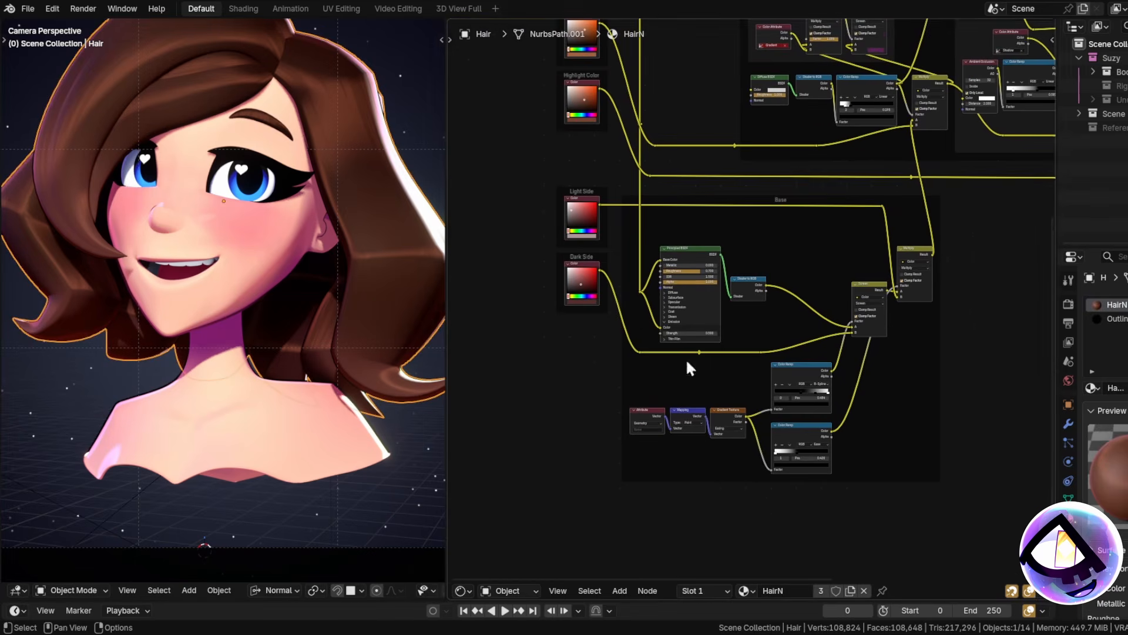
{"action": "middle_click_drag", "start_coordinate": [276, 302], "coordinate": [291, 441], "text": "shift"}
{"action": "scroll", "coordinate": [169, 188], "scroll_direction": "up", "scroll_amount": 5}
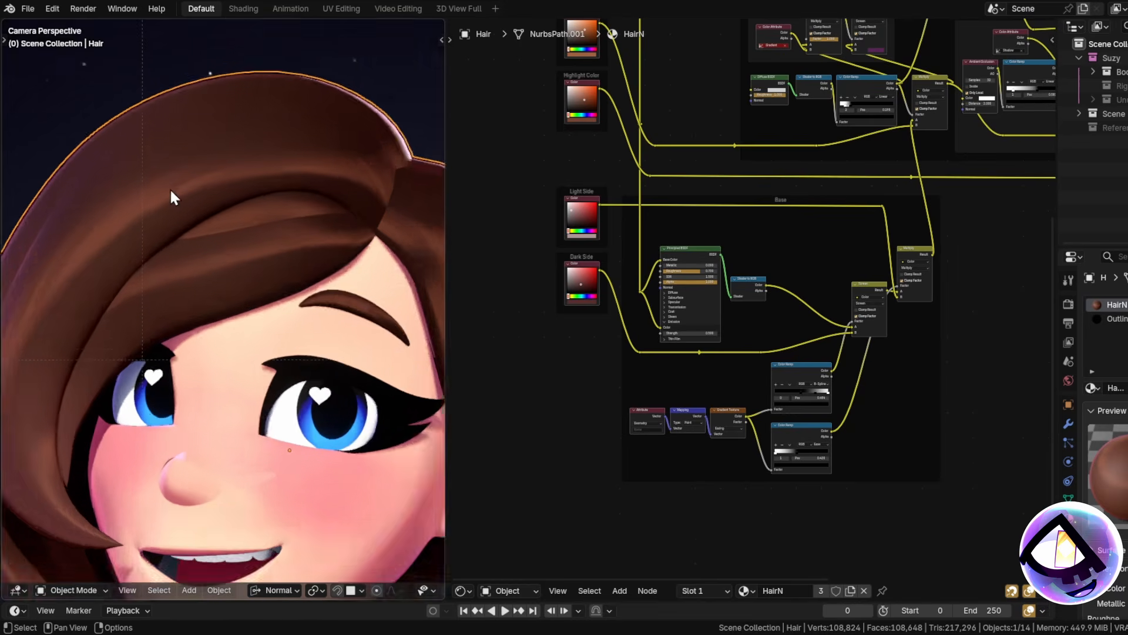
{"action": "scroll", "coordinate": [171, 181], "scroll_direction": "down", "scroll_amount": 4}
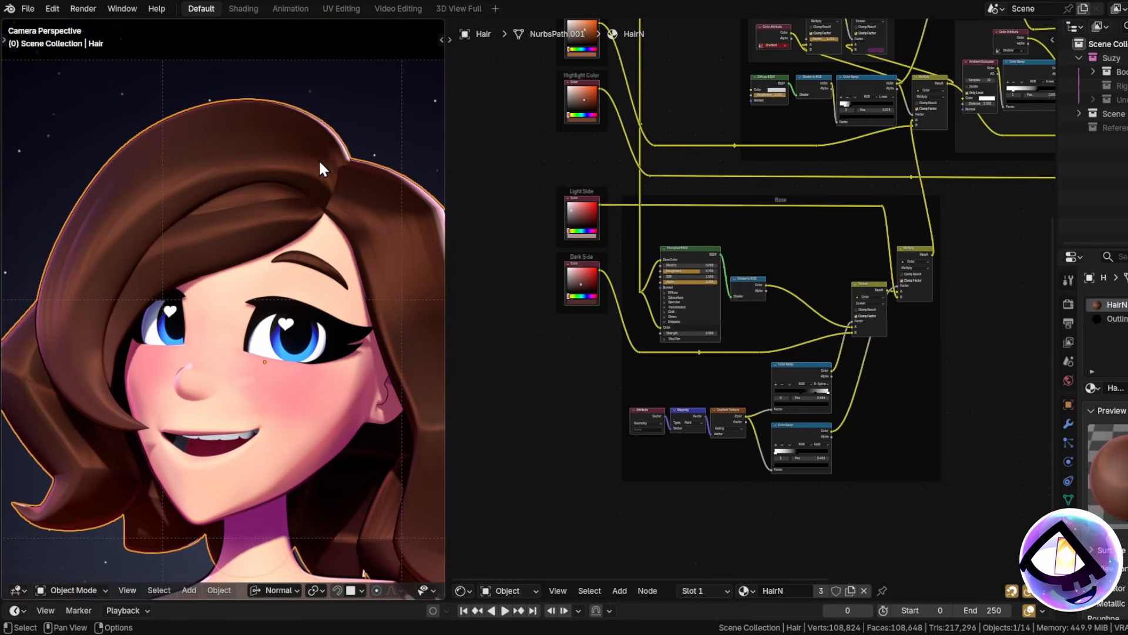
Preview the Highlight frame's Color Dodge output, rendering the hair black and white.
{"action": "middle_click_drag", "start_coordinate": [891, 223], "coordinate": [798, 320]}
{"action": "scroll", "coordinate": [798, 321], "scroll_direction": "down", "scroll_amount": 4}
{"action": "middle_click_drag", "start_coordinate": [772, 151], "coordinate": [724, 131]}
{"action": "middle_click_drag", "start_coordinate": [735, 187], "coordinate": [728, 312]}
{"action": "scroll", "coordinate": [728, 312], "scroll_direction": "up", "scroll_amount": 4}
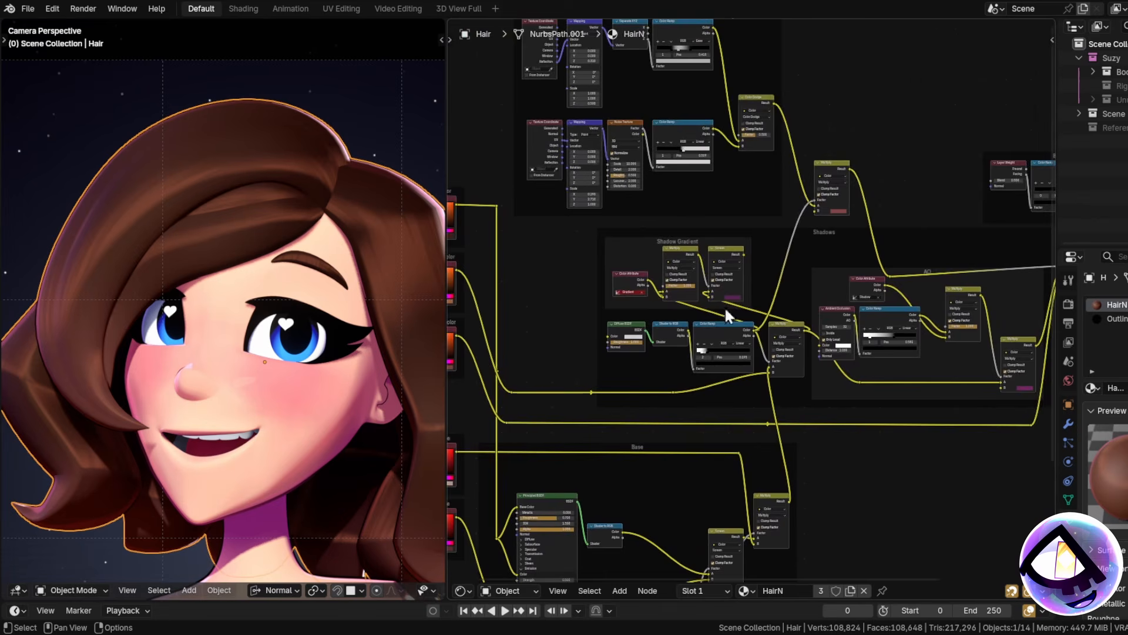
{"action": "scroll", "coordinate": [650, 277], "scroll_direction": "up", "scroll_amount": 4}
{"action": "mouse_move", "coordinate": [648, 93]}
{"action": "middle_mouse_down"}
{"action": "mouse_move", "coordinate": [650, 277]}
{"action": "mouse_move", "coordinate": [896, 223]}
{"action": "middle_mouse_up"}
{"action": "left_click", "coordinate": [647, 166]}
{"action": "scroll", "coordinate": [713, 231], "scroll_direction": "up", "scroll_amount": 3}
{"action": "left_click", "coordinate": [813, 241], "text": "ctrl+shift"}
{"action": "middle_click_drag", "start_coordinate": [1052, 301], "coordinate": [1012, 302]}
{"action": "middle_click_drag", "start_coordinate": [710, 234], "coordinate": [807, 243]}
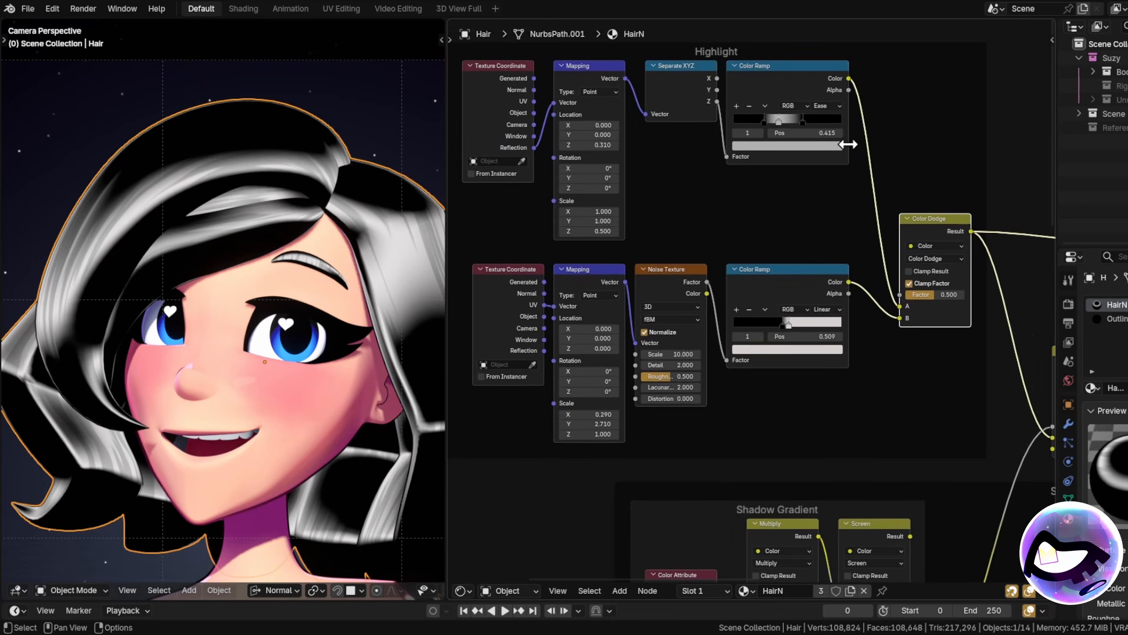
{"action": "left_click", "coordinate": [785, 83], "text": "ctrl+shift"}
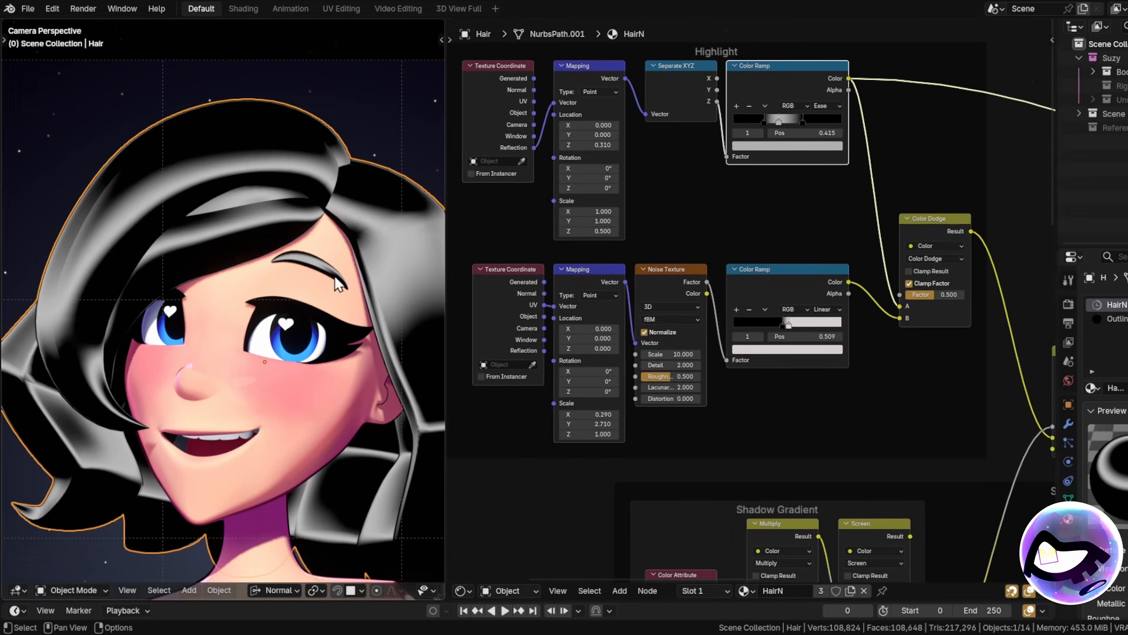
{"action": "middle_click_drag", "start_coordinate": [722, 271], "coordinate": [823, 297]}
{"action": "scroll", "coordinate": [727, 285], "scroll_direction": "up", "scroll_amount": 3}
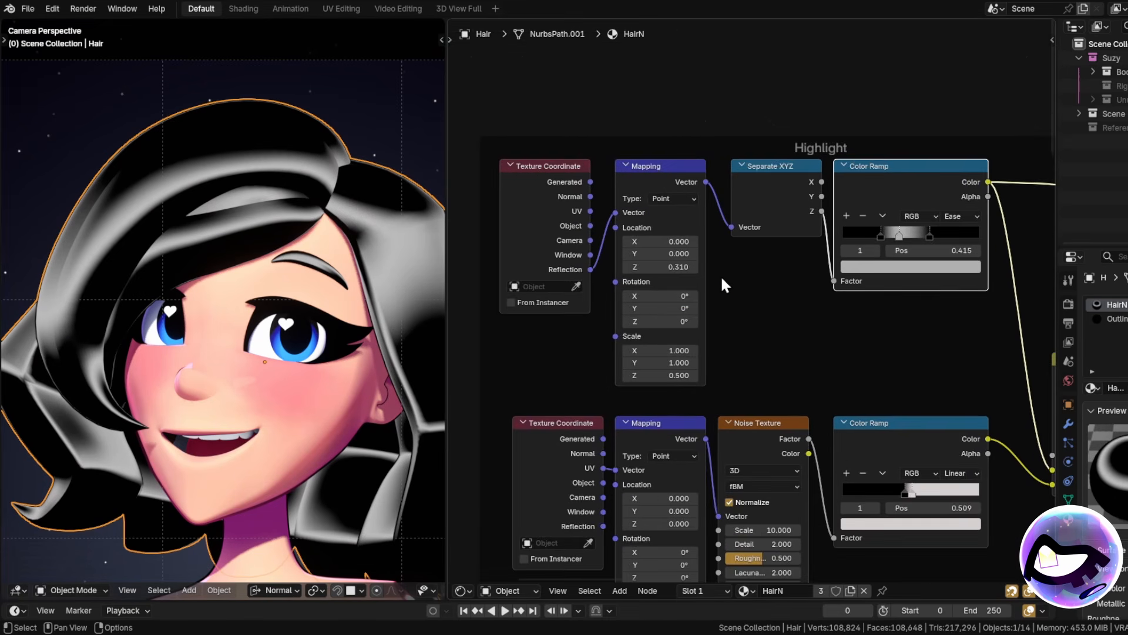
{"action": "scroll", "coordinate": [790, 334], "scroll_direction": "down", "scroll_amount": 2}
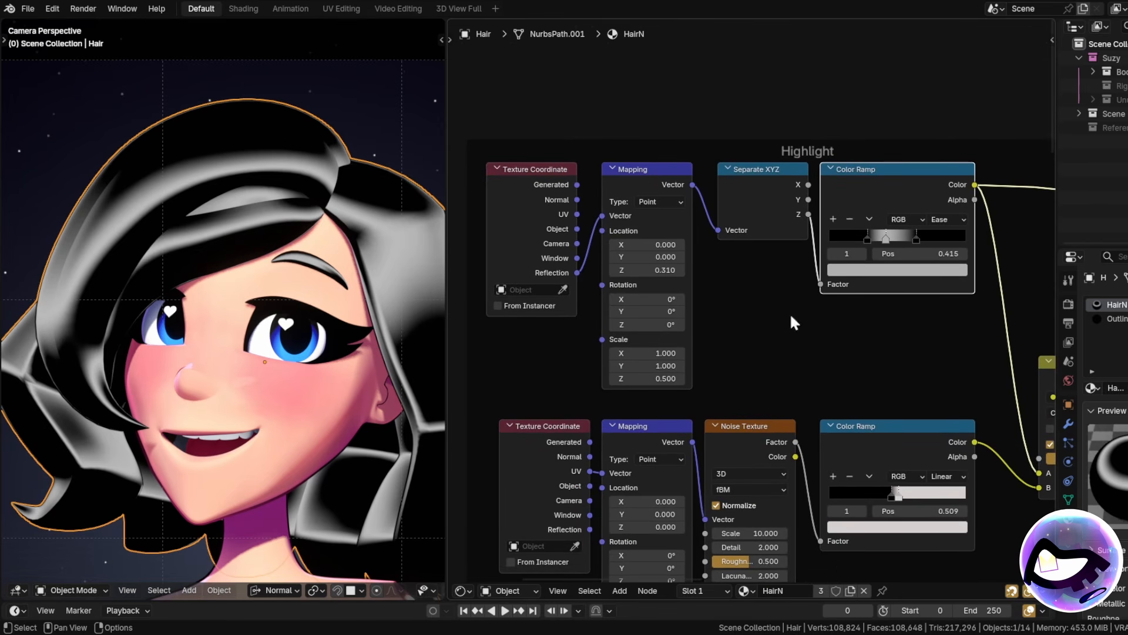
{"action": "scroll", "coordinate": [767, 356], "scroll_direction": "down", "scroll_amount": 3}
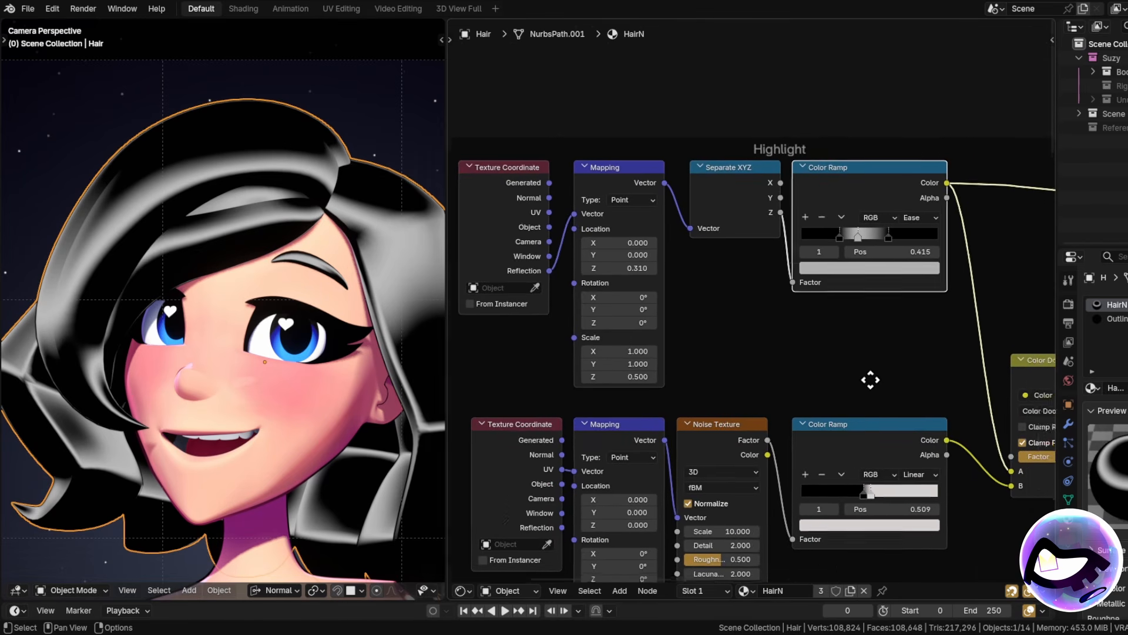
{"action": "scroll", "coordinate": [835, 281], "scroll_direction": "up", "scroll_amount": 2}
{"action": "left_click", "coordinate": [926, 194]}
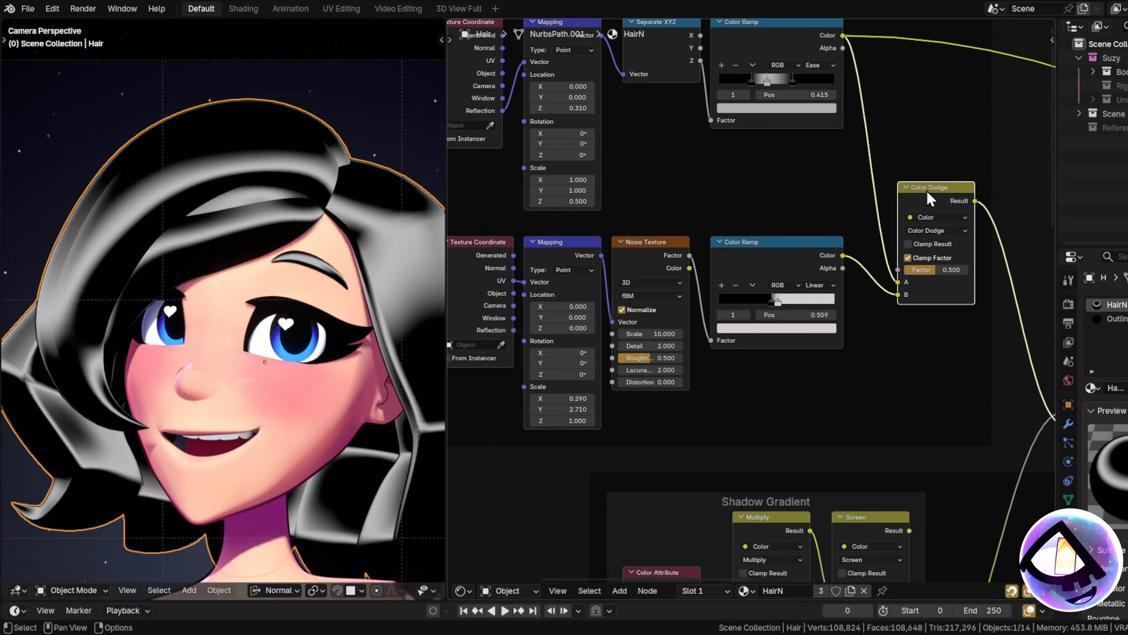
{"action": "scroll", "coordinate": [958, 198], "scroll_direction": "up", "scroll_amount": 2}
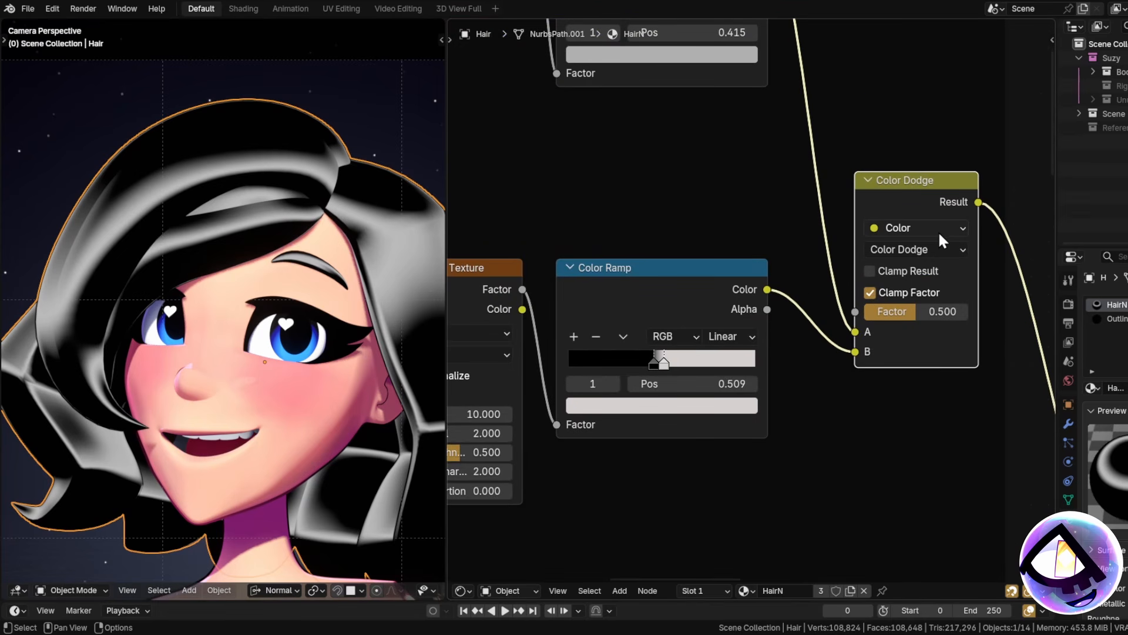
{"action": "scroll", "coordinate": [927, 215], "scroll_direction": "down", "scroll_amount": 2}
{"action": "middle_click_drag", "start_coordinate": [767, 279], "coordinate": [967, 244]}
{"action": "scroll", "coordinate": [940, 245], "scroll_direction": "down", "scroll_amount": 2}
{"action": "scroll", "coordinate": [870, 253], "scroll_direction": "up", "scroll_amount": 3}
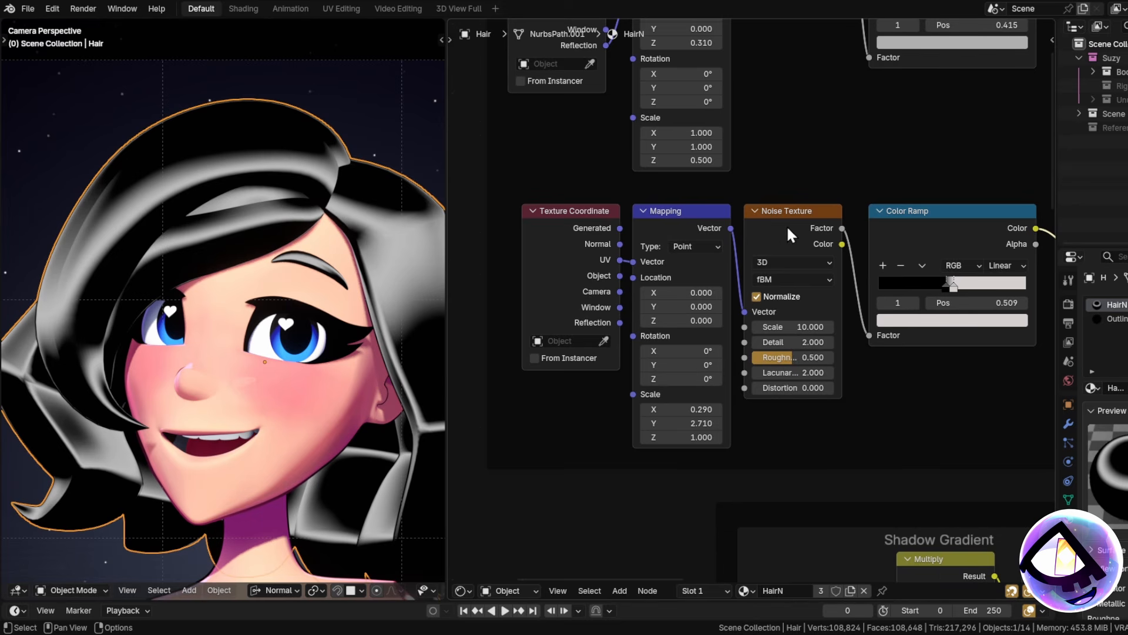
{"action": "middle_click_drag", "start_coordinate": [866, 252], "coordinate": [632, 278]}
{"action": "key", "text": "m"}
{"action": "scroll", "coordinate": [116, 295], "scroll_direction": "up", "scroll_amount": 6}
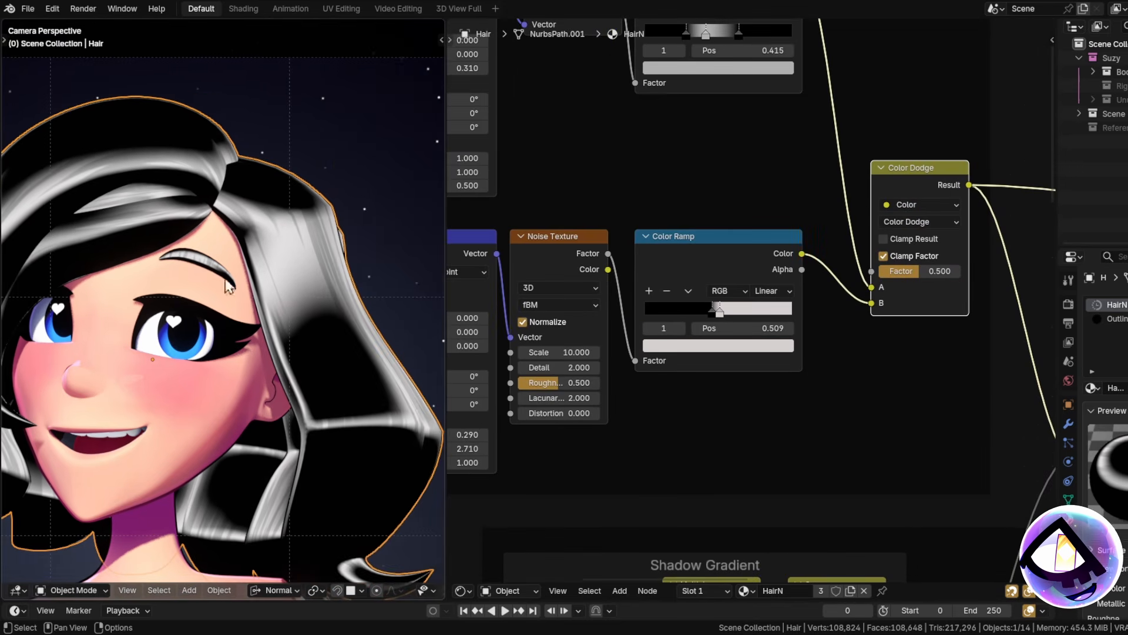
{"action": "scroll", "coordinate": [317, 212], "scroll_direction": "down", "scroll_amount": 5}
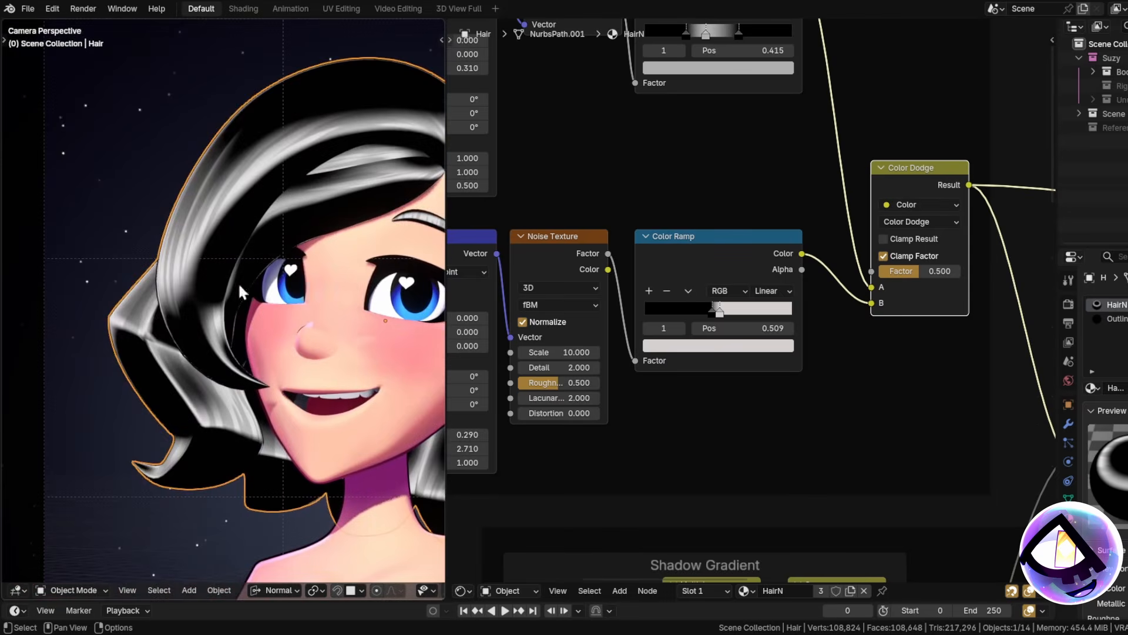
{"action": "scroll", "coordinate": [247, 244], "scroll_direction": "up", "scroll_amount": 5}
{"action": "scroll", "coordinate": [254, 253], "scroll_direction": "down", "scroll_amount": 5}
{"action": "scroll", "coordinate": [381, 358], "scroll_direction": "up", "scroll_amount": 5}
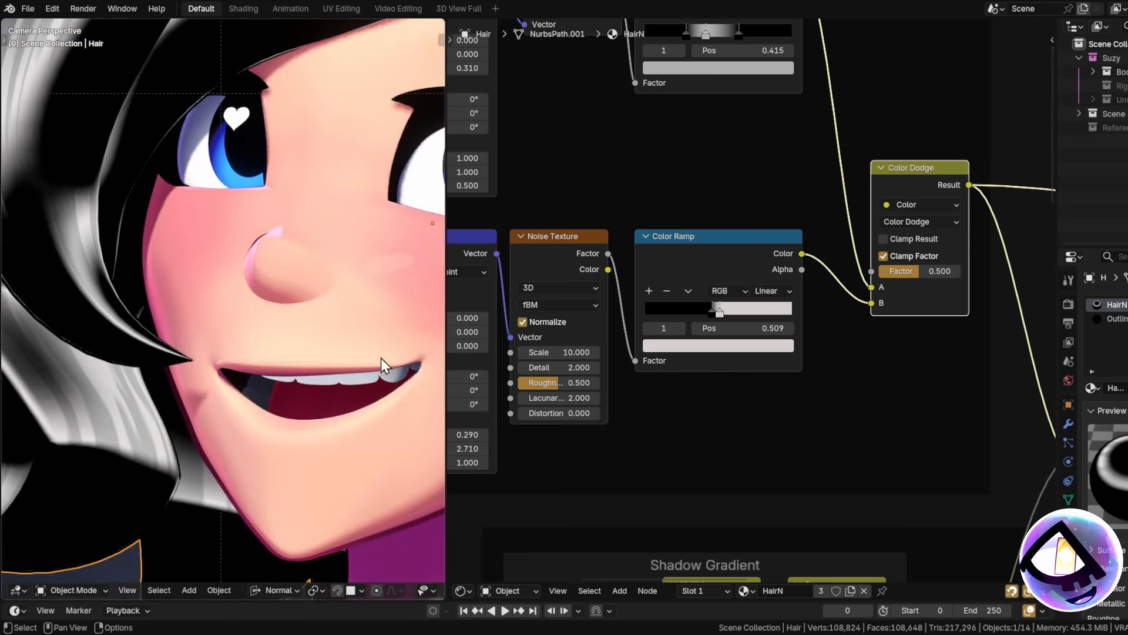
{"action": "scroll", "coordinate": [220, 330], "scroll_direction": "down", "scroll_amount": 5}
{"action": "middle_click_drag", "start_coordinate": [314, 321], "coordinate": [284, 332], "text": "shift"}
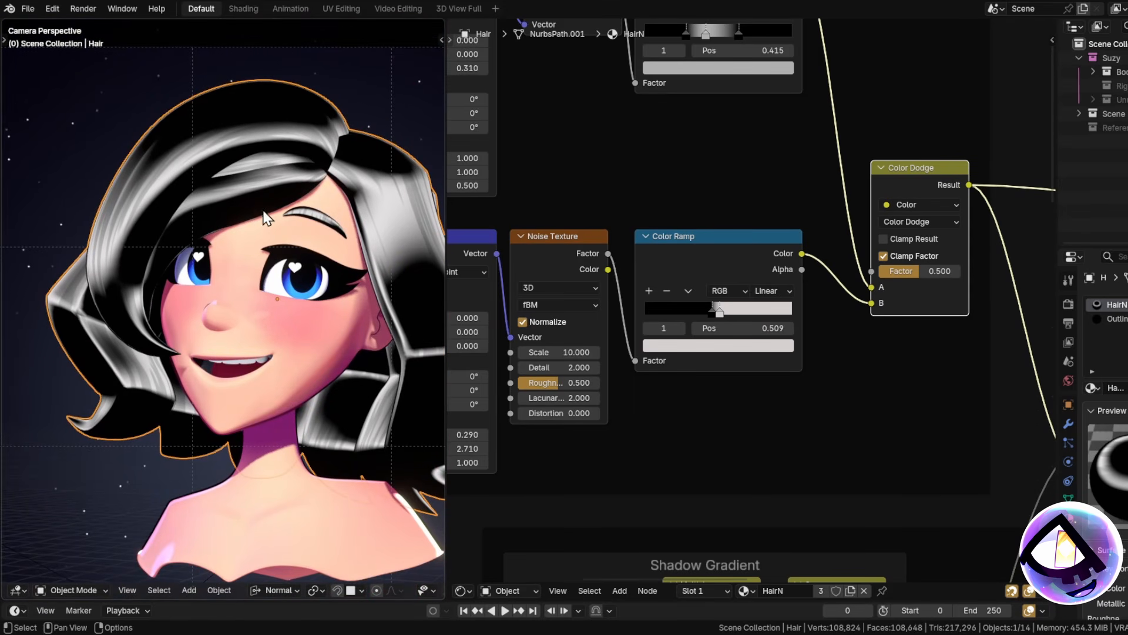
{"action": "middle_click_drag", "start_coordinate": [263, 210], "coordinate": [301, 262], "text": "shift"}
{"action": "scroll", "coordinate": [301, 263], "scroll_direction": "up", "scroll_amount": 3}
{"action": "scroll", "coordinate": [306, 264], "scroll_direction": "down", "scroll_amount": 4}
{"action": "scroll", "coordinate": [834, 336], "scroll_direction": "down", "scroll_amount": 6}
{"action": "middle_click_drag", "start_coordinate": [902, 333], "coordinate": [576, 268]}
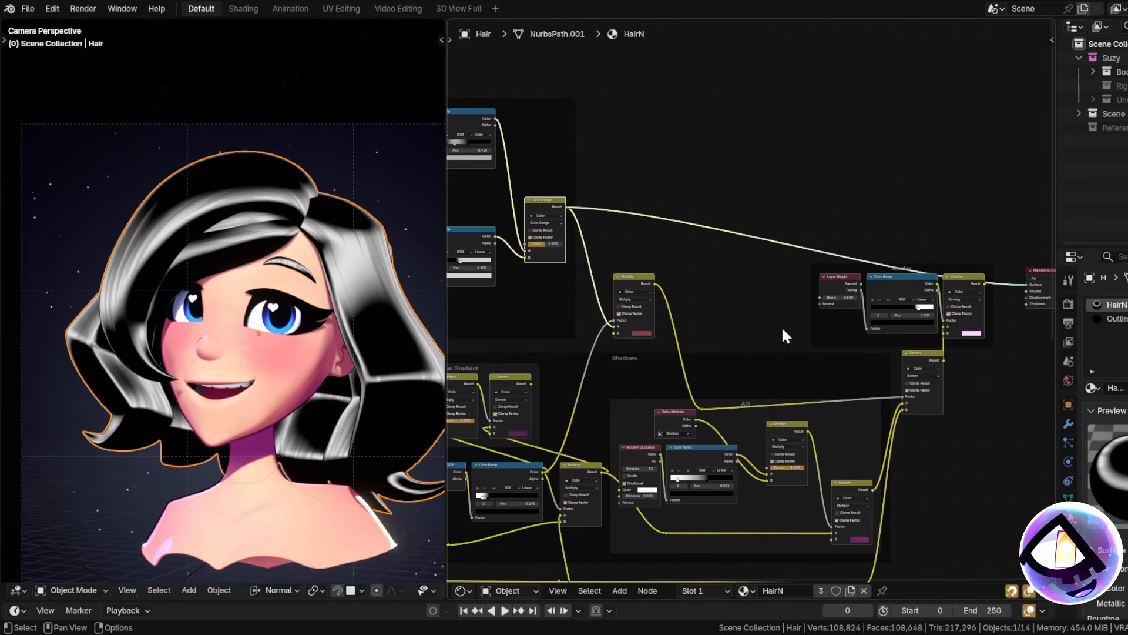
Preview the Border frame's Overlay node so the hair renders brown again.
{"action": "left_click", "coordinate": [979, 288], "text": "ctrl+shift"}
{"action": "scroll", "coordinate": [288, 277], "scroll_direction": "up", "scroll_amount": 6}
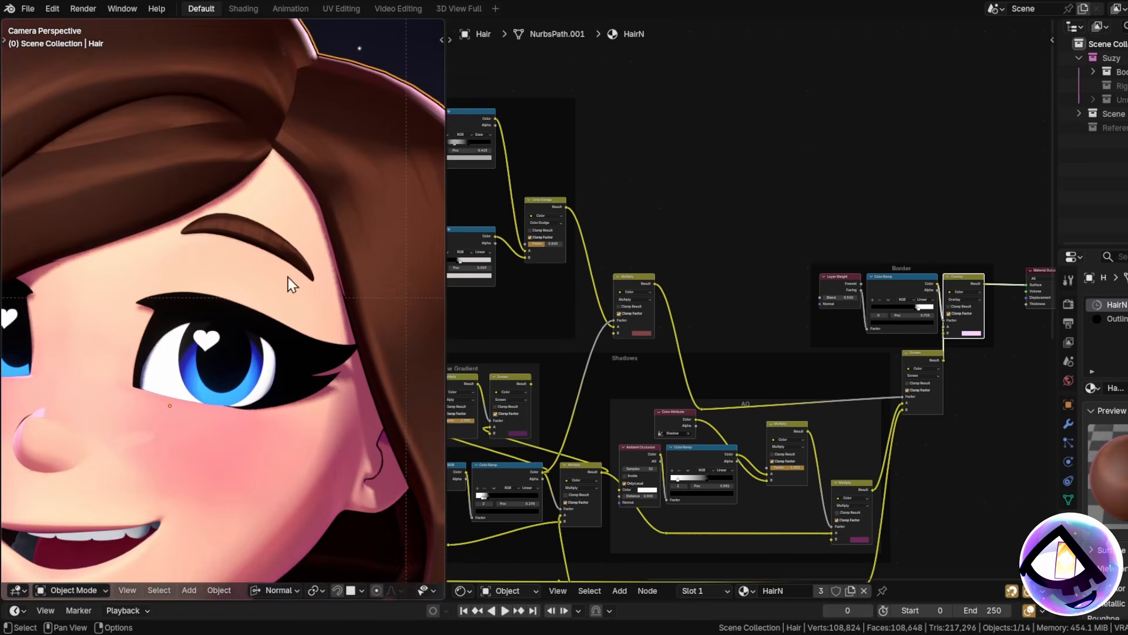
{"action": "scroll", "coordinate": [283, 394], "scroll_direction": "down", "scroll_amount": 2}
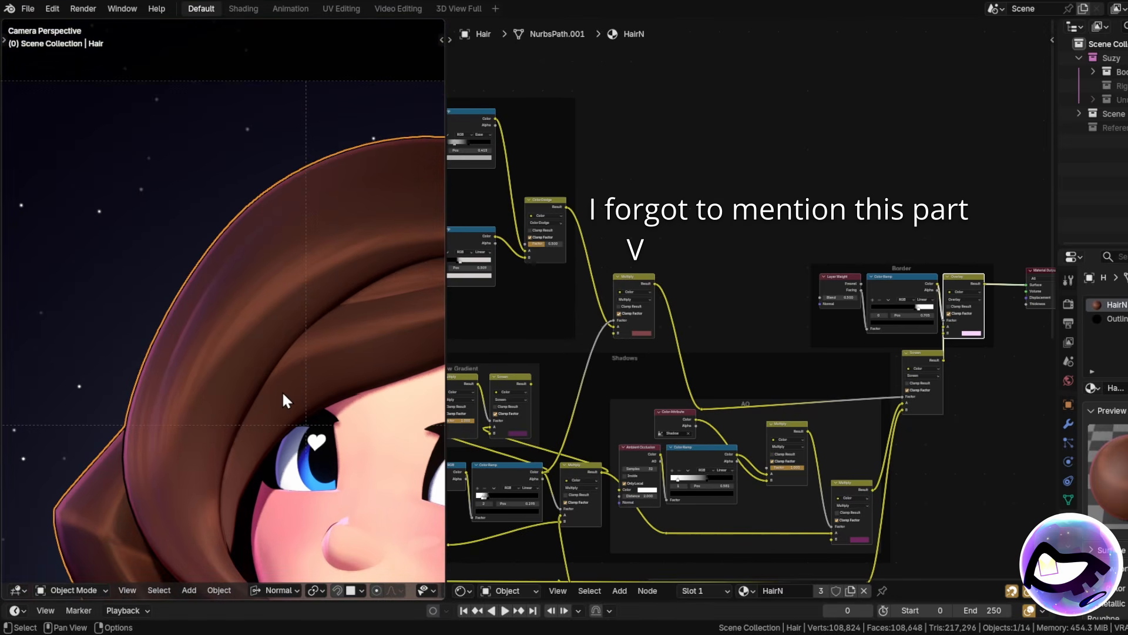
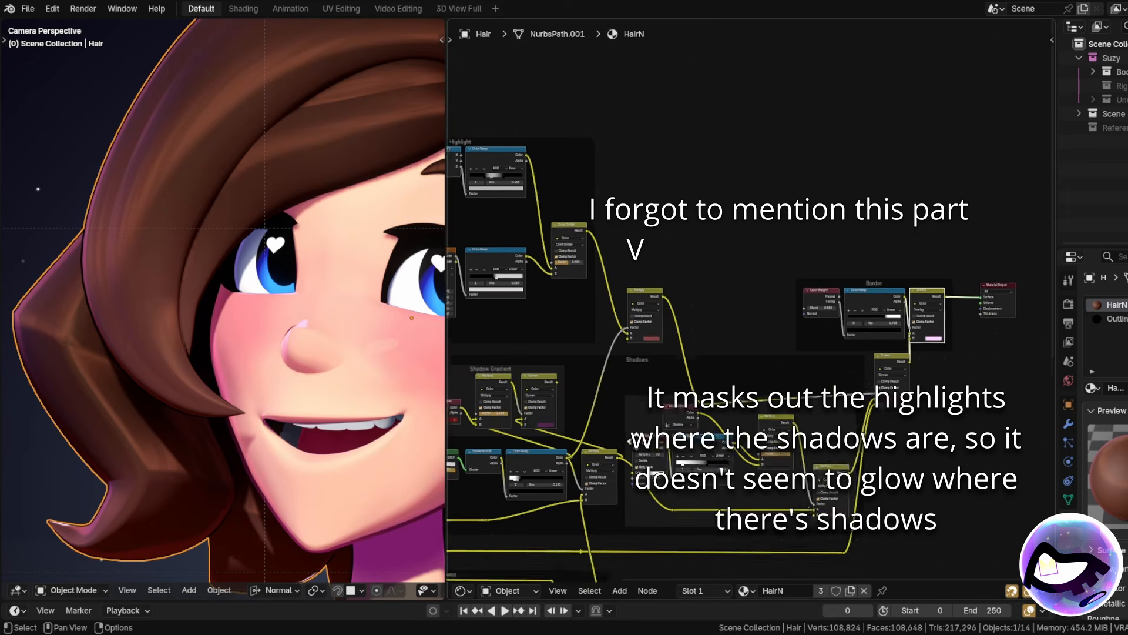
Preview the hair's Gradient Texture output from the Shadow Gradient frame.
{"action": "scroll", "coordinate": [752, 294], "scroll_direction": "down", "scroll_amount": 3}
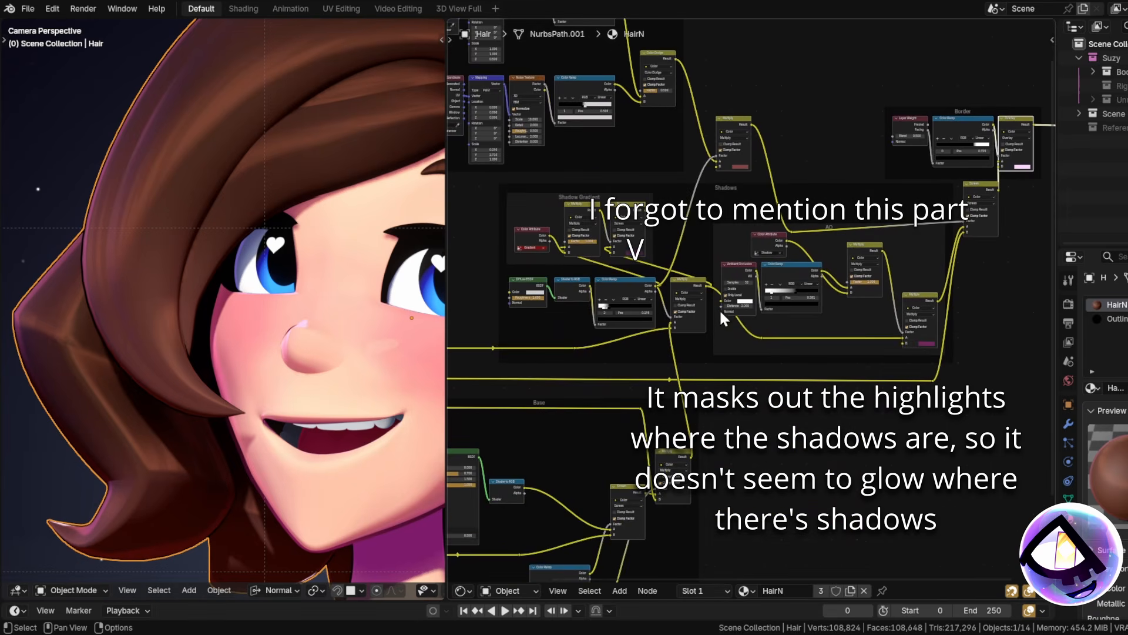
{"action": "middle_click_drag", "start_coordinate": [675, 373], "coordinate": [851, 326]}
{"action": "scroll", "coordinate": [770, 255], "scroll_direction": "up", "scroll_amount": 4}
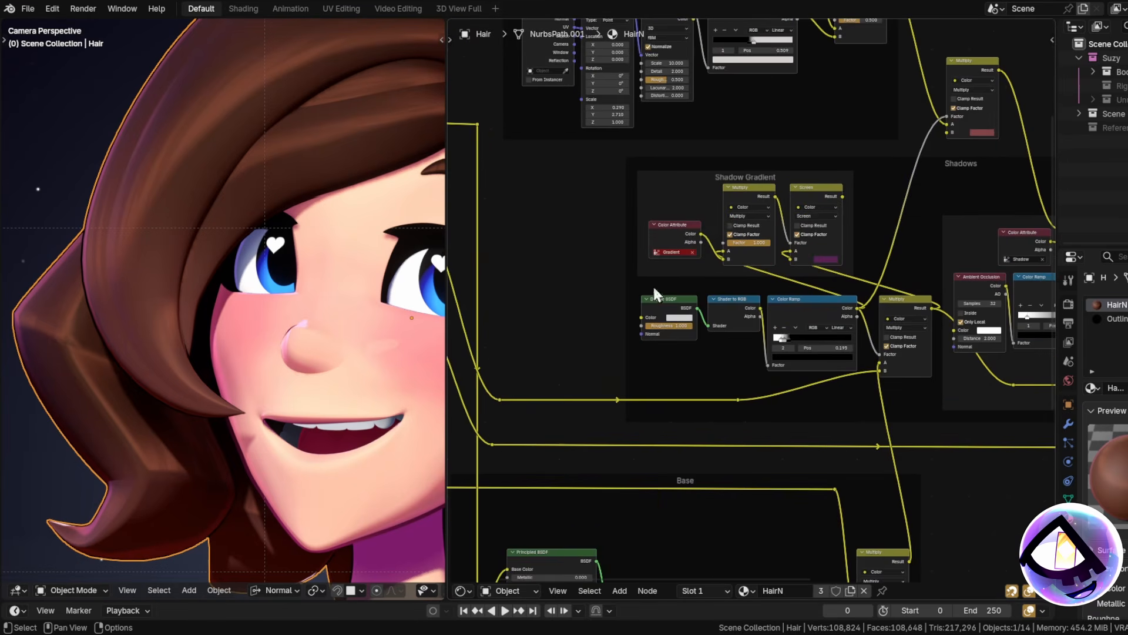
{"action": "scroll", "coordinate": [705, 329], "scroll_direction": "down", "scroll_amount": 1}
{"action": "middle_click_drag", "start_coordinate": [617, 438], "coordinate": [705, 371]}
{"action": "scroll", "coordinate": [796, 464], "scroll_direction": "down", "scroll_amount": 4}
{"action": "middle_click_drag", "start_coordinate": [800, 471], "coordinate": [785, 67]}
{"action": "scroll", "coordinate": [737, 380], "scroll_direction": "up", "scroll_amount": 3}
{"action": "scroll", "coordinate": [695, 385], "scroll_direction": "up", "scroll_amount": 2}
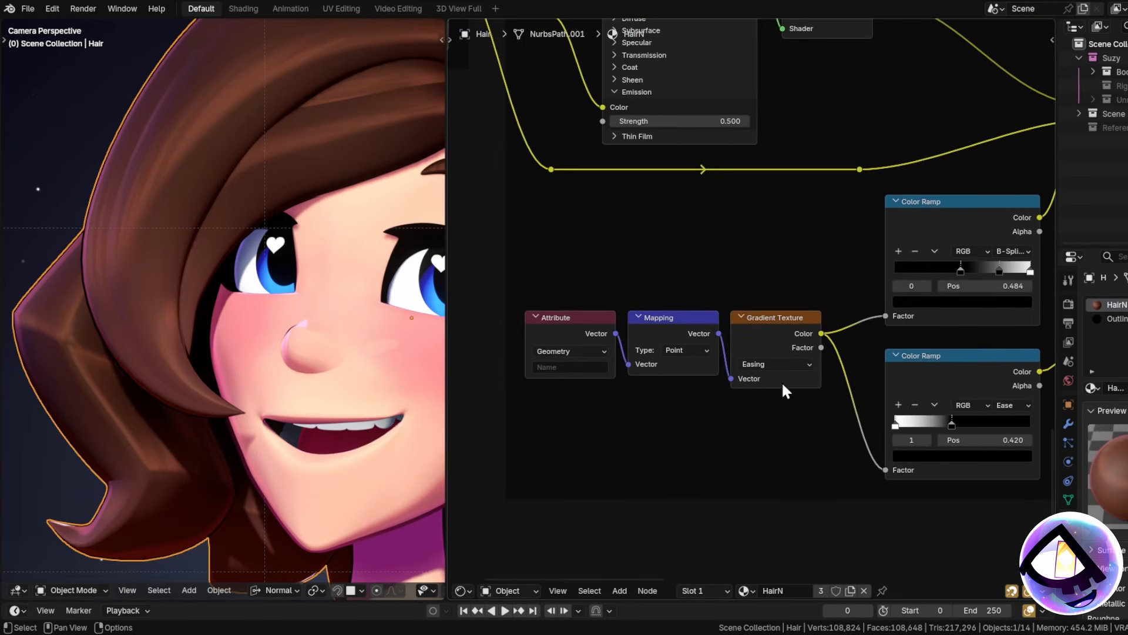
{"action": "left_click", "coordinate": [759, 333], "text": "ctrl+shift"}
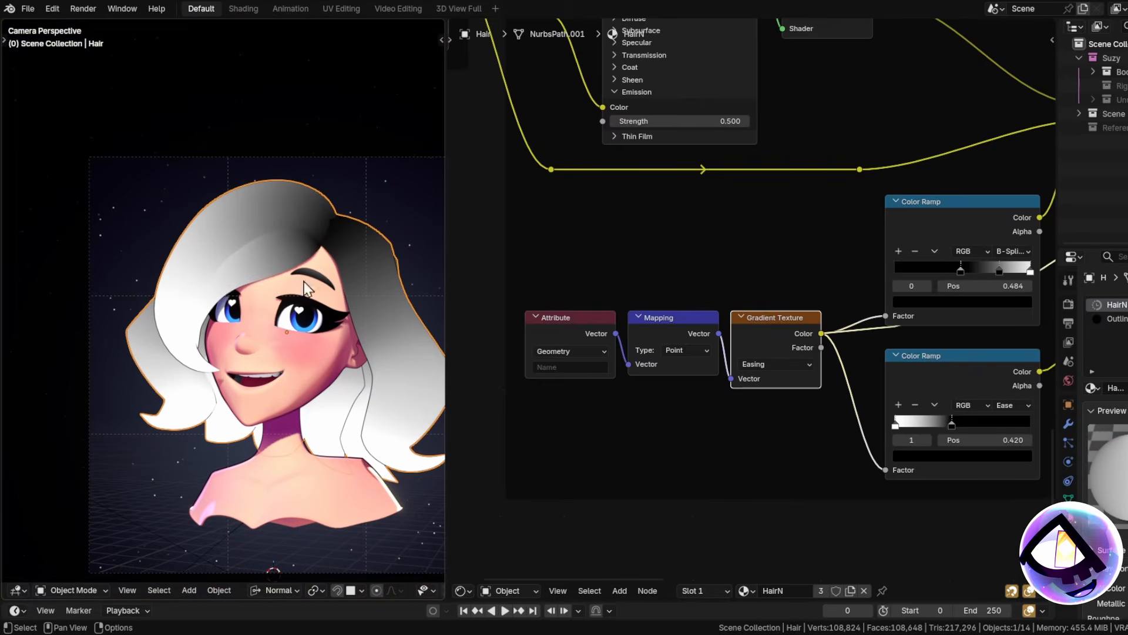
{"action": "scroll", "coordinate": [327, 212], "scroll_direction": "up", "scroll_amount": 3}
Frame the face and point out the Screen and Multiply nodes in the hair tree.
{"action": "middle_click_drag", "start_coordinate": [189, 437], "coordinate": [168, 315], "text": "shift"}
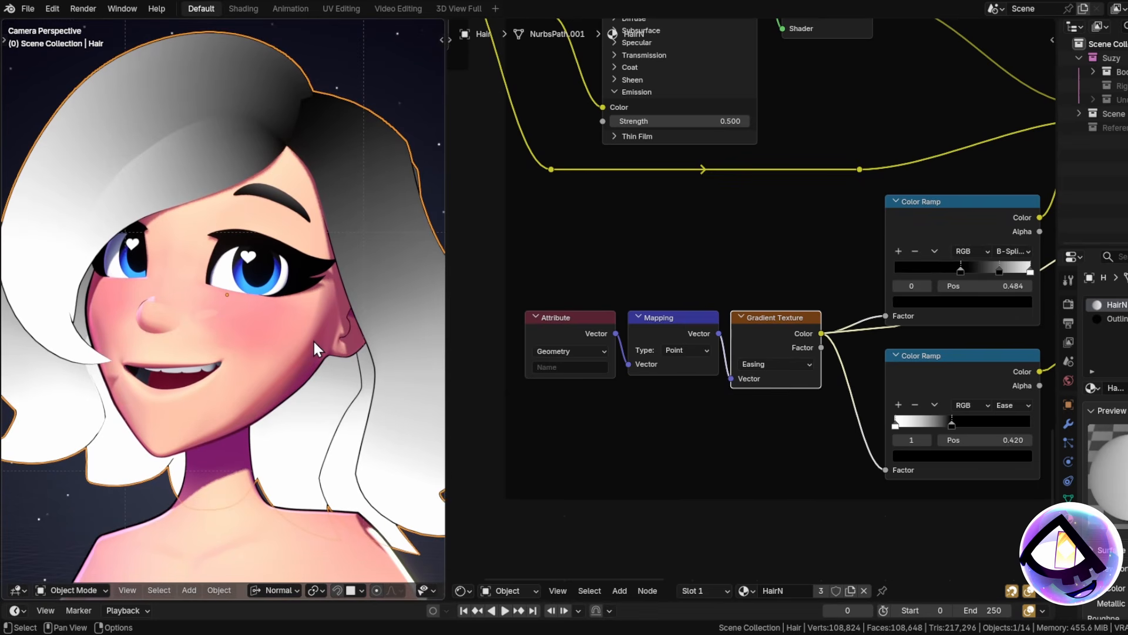
{"action": "middle_click_drag", "start_coordinate": [248, 191], "coordinate": [319, 179], "text": "shift"}
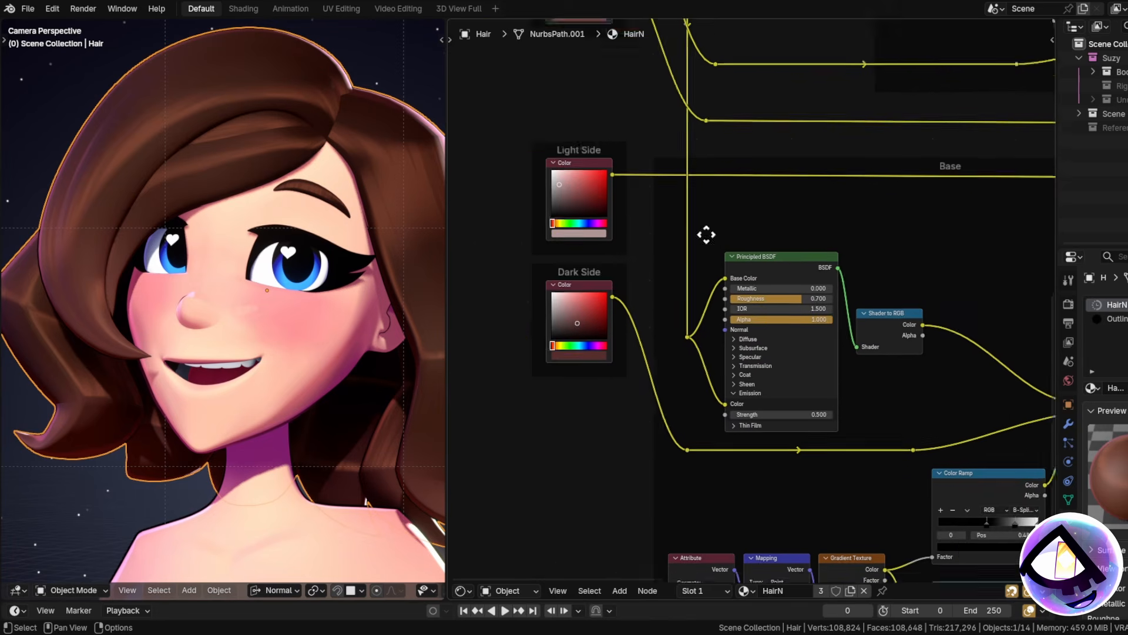
{"action": "scroll", "coordinate": [912, 297], "scroll_direction": "down", "scroll_amount": 2}
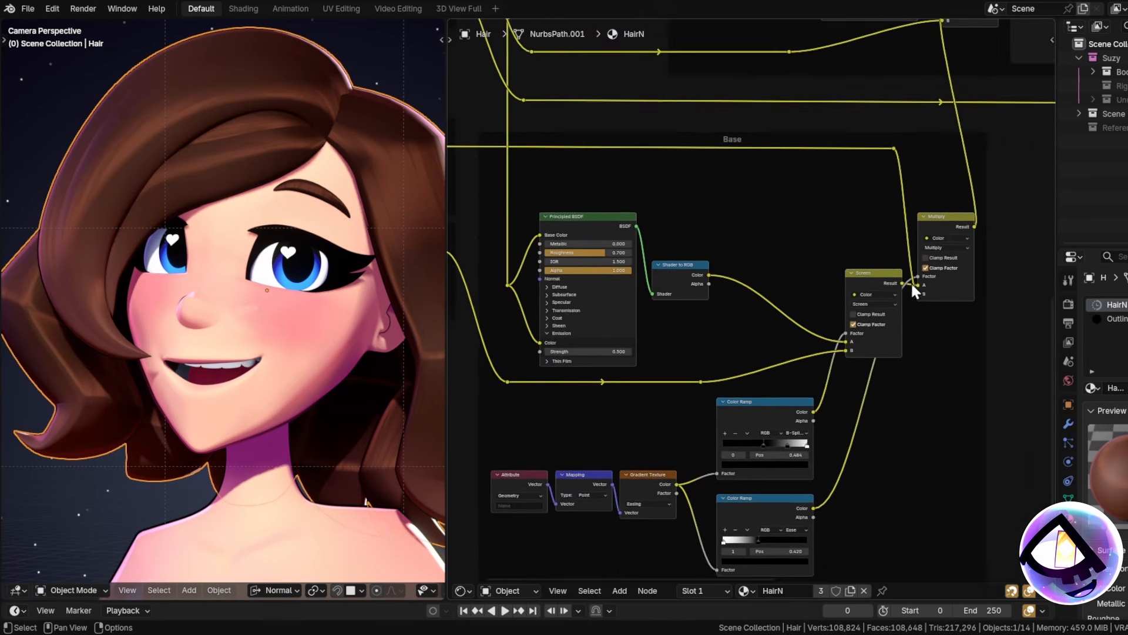
{"action": "scroll", "coordinate": [861, 284], "scroll_direction": "up", "scroll_amount": 4}
{"action": "left_click", "coordinate": [861, 283]}
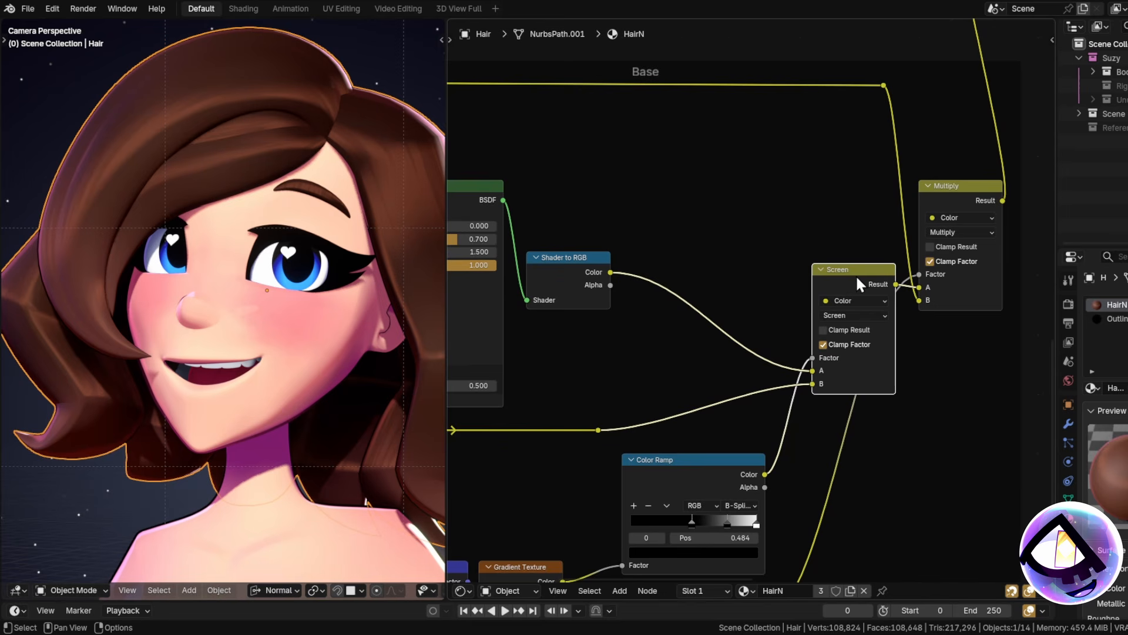
{"action": "scroll", "coordinate": [86, 291], "scroll_direction": "up", "scroll_amount": 3}
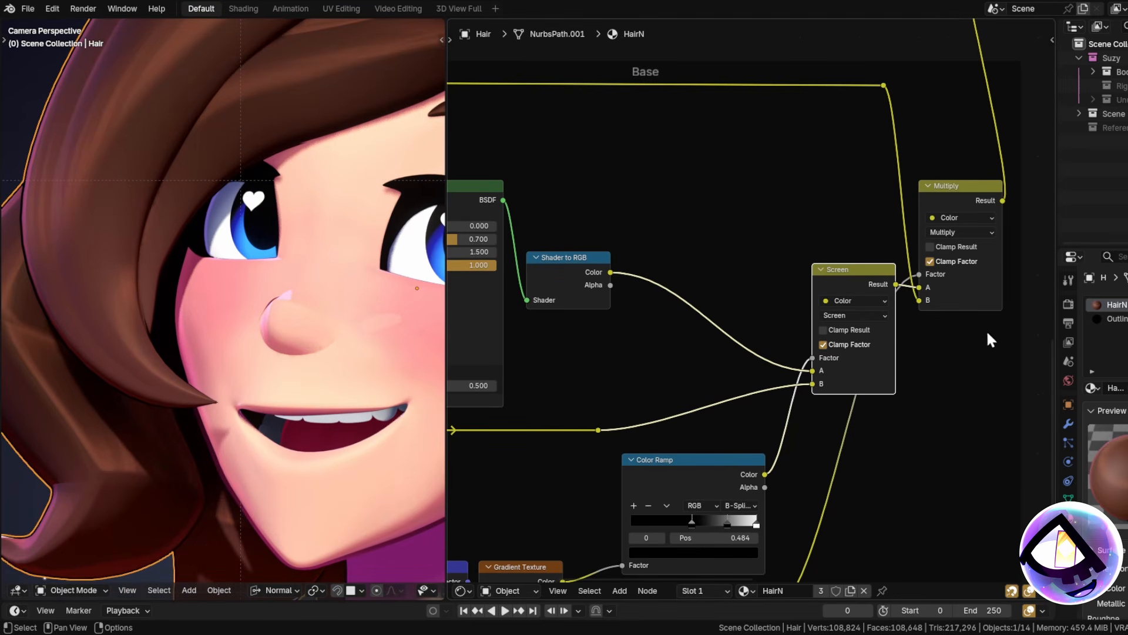
{"action": "left_click", "coordinate": [959, 187]}
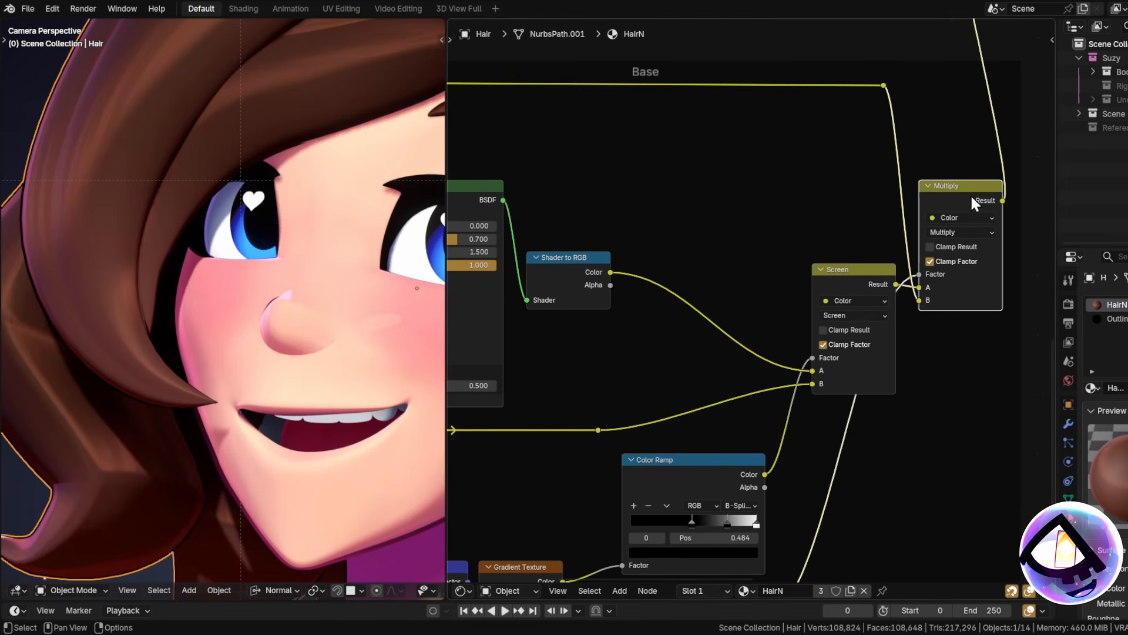
{"action": "scroll", "coordinate": [957, 185], "scroll_direction": "down", "scroll_amount": 1}
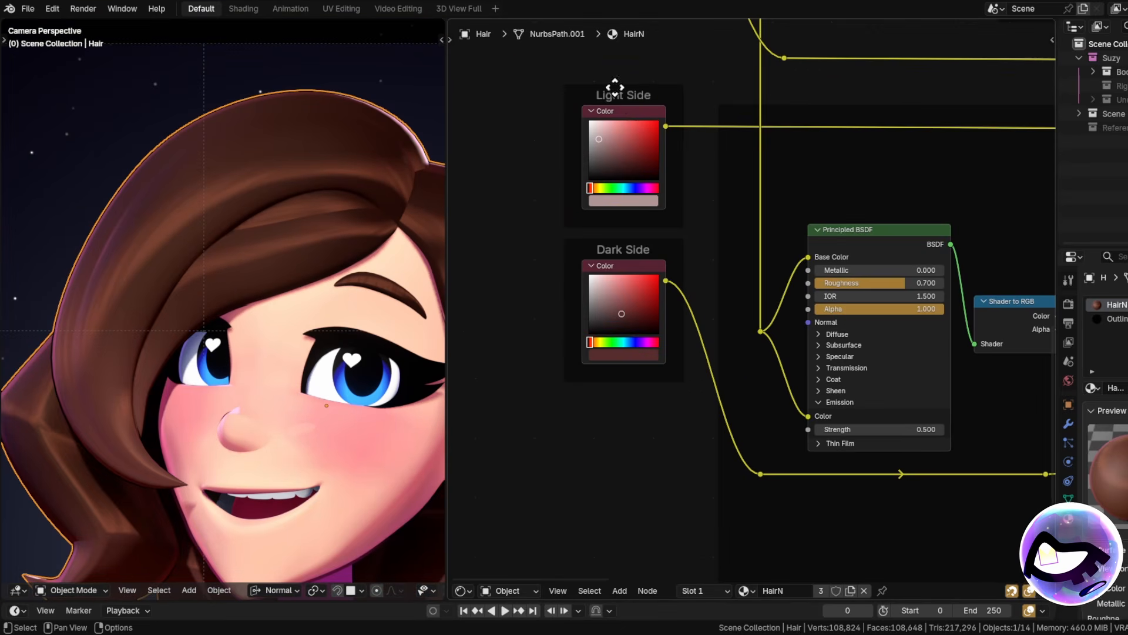
Darken the hair's Light Side colour to a deep red.
{"action": "middle_click_drag", "start_coordinate": [615, 88], "coordinate": [645, 201]}
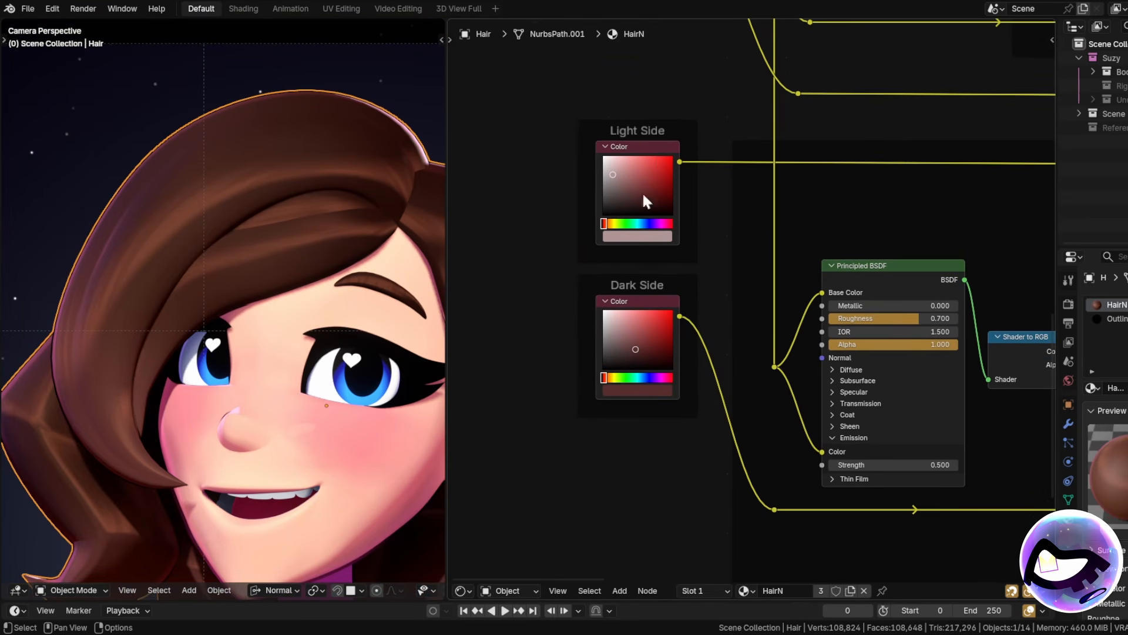
{"action": "left_click", "coordinate": [641, 236]}
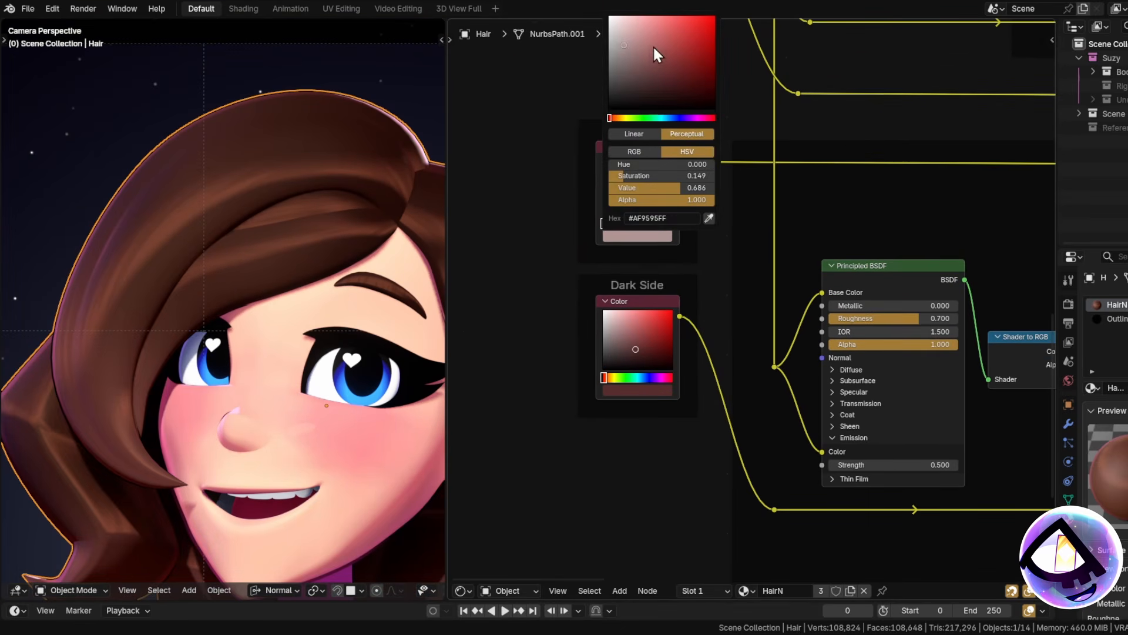
{"action": "mouse_move", "coordinate": [657, 54]}
{"action": "left_mouse_down"}
{"action": "mouse_move", "coordinate": [680, 75]}
{"action": "mouse_move", "coordinate": [672, 56]}
{"action": "left_mouse_up"}
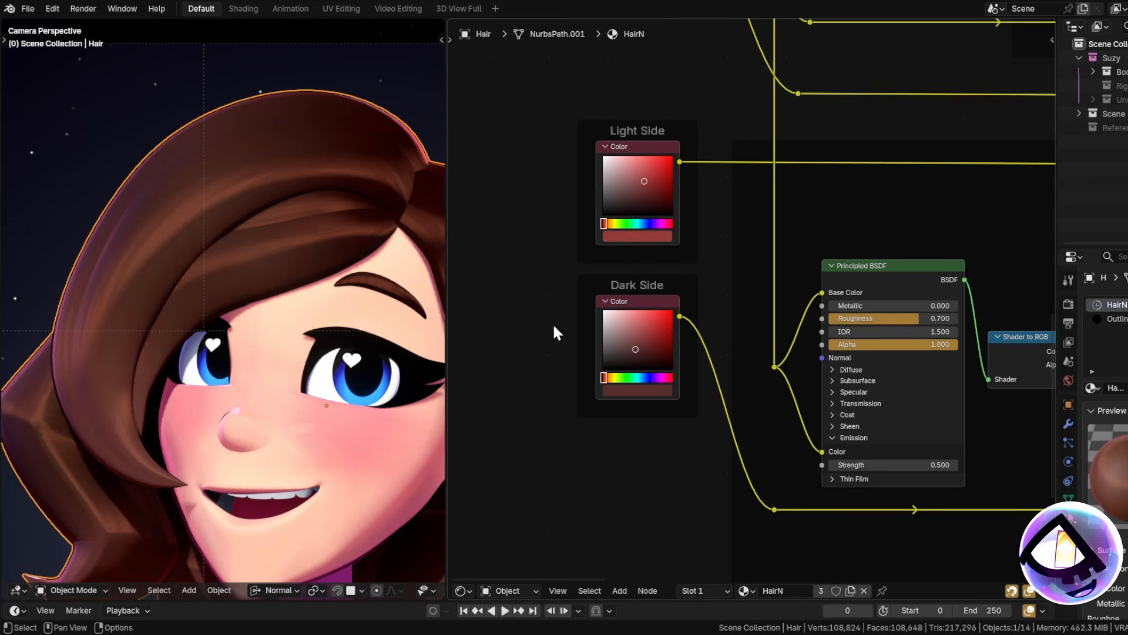
Set the hair's Dark Side colour to pale pink #FFD9D9.
{"action": "middle_click_drag", "start_coordinate": [558, 308], "coordinate": [569, 263]}
{"action": "left_click", "coordinate": [645, 346]}
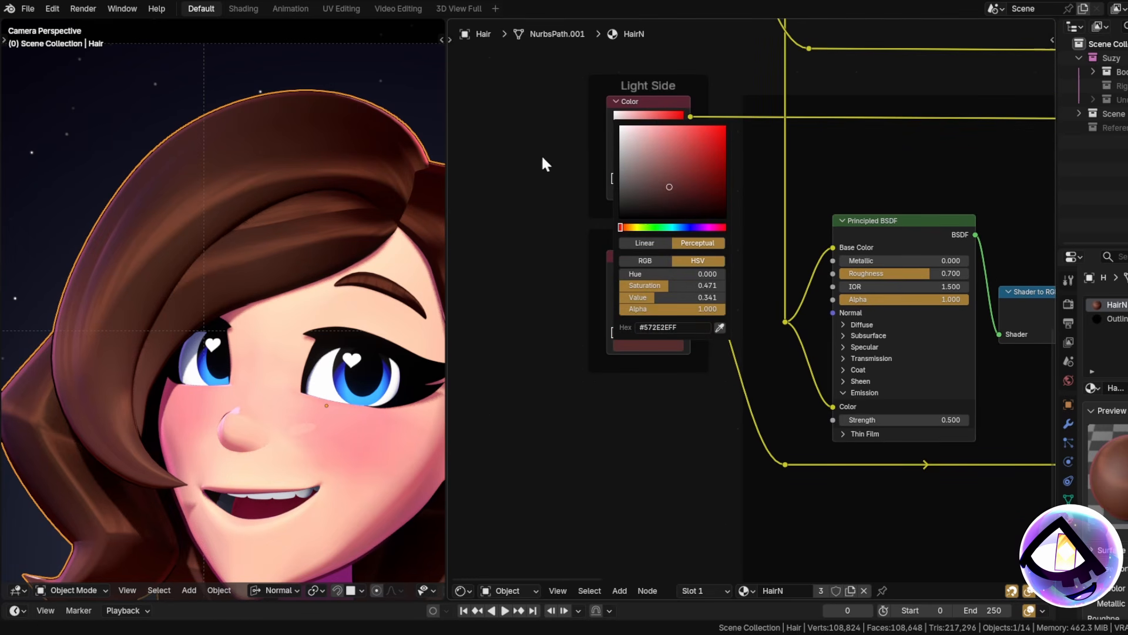
{"action": "left_click_drag", "start_coordinate": [670, 187], "coordinate": [635, 128]}
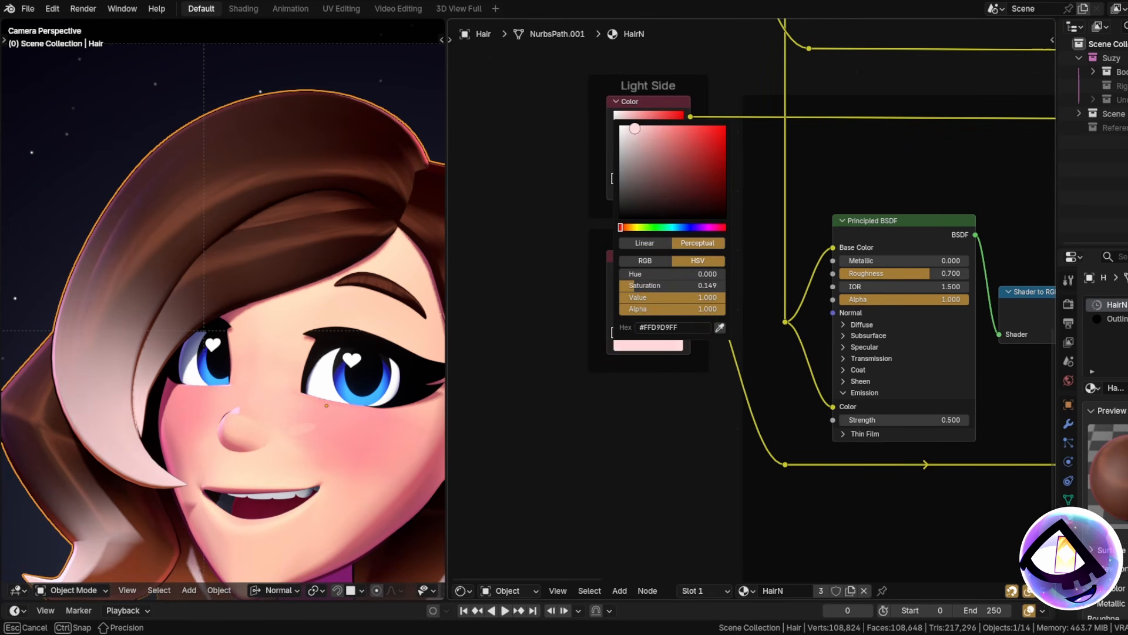
{"action": "scroll", "coordinate": [173, 168], "scroll_direction": "down", "scroll_amount": 5}
{"action": "scroll", "coordinate": [250, 228], "scroll_direction": "up", "scroll_amount": 5}
{"action": "scroll", "coordinate": [292, 251], "scroll_direction": "down", "scroll_amount": 5}
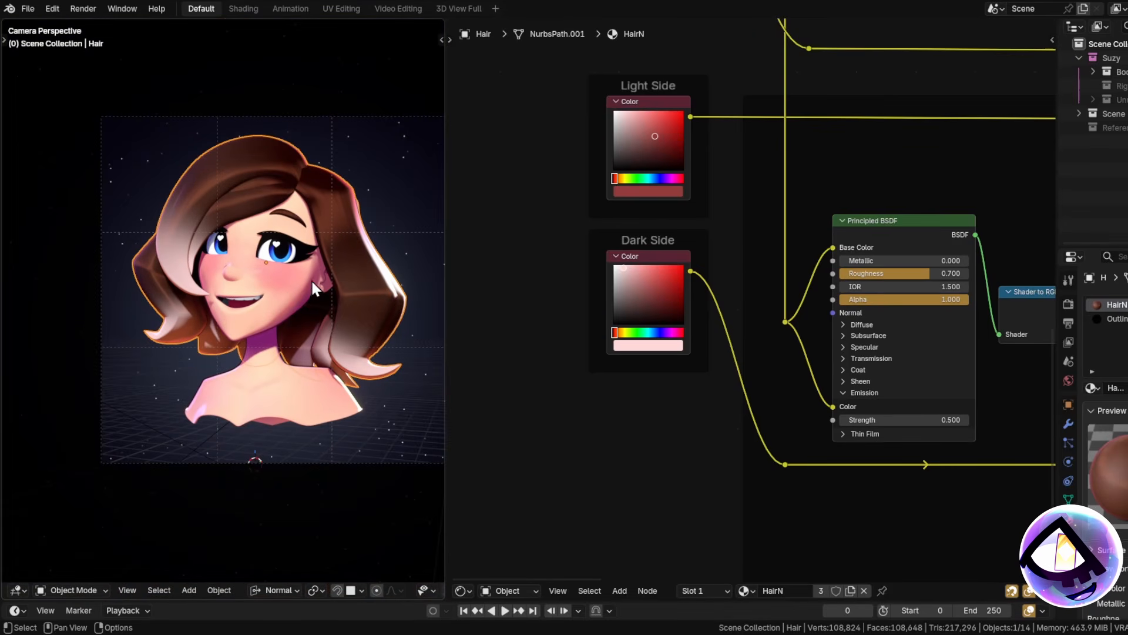
{"action": "scroll", "coordinate": [781, 235], "scroll_direction": "down", "scroll_amount": 6}
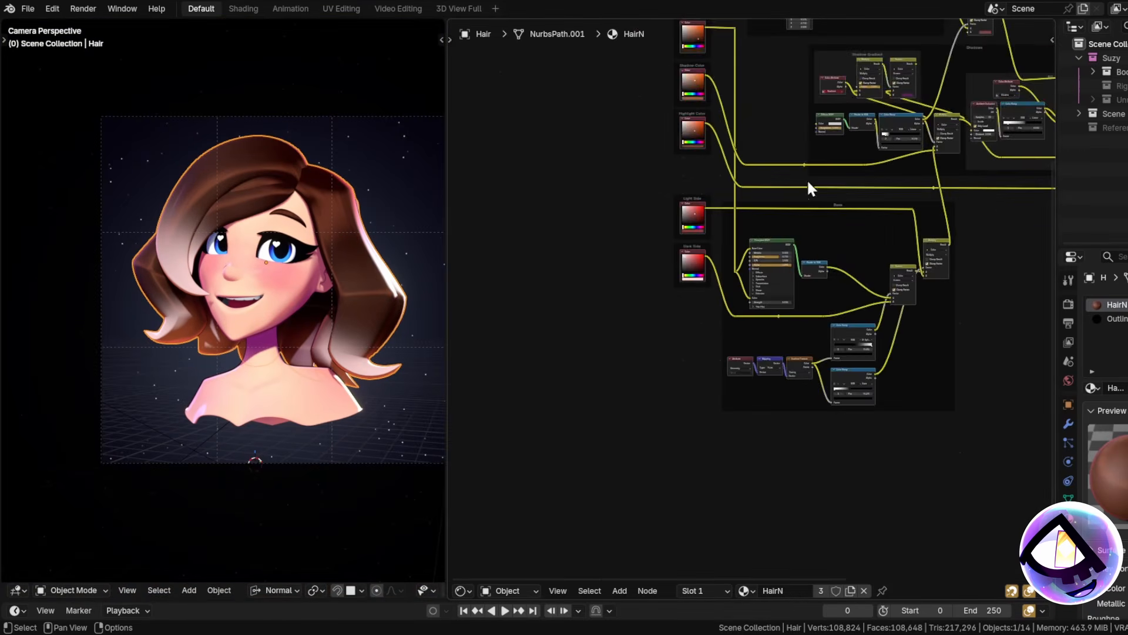
{"action": "scroll", "coordinate": [831, 360], "scroll_direction": "up", "scroll_amount": 4}
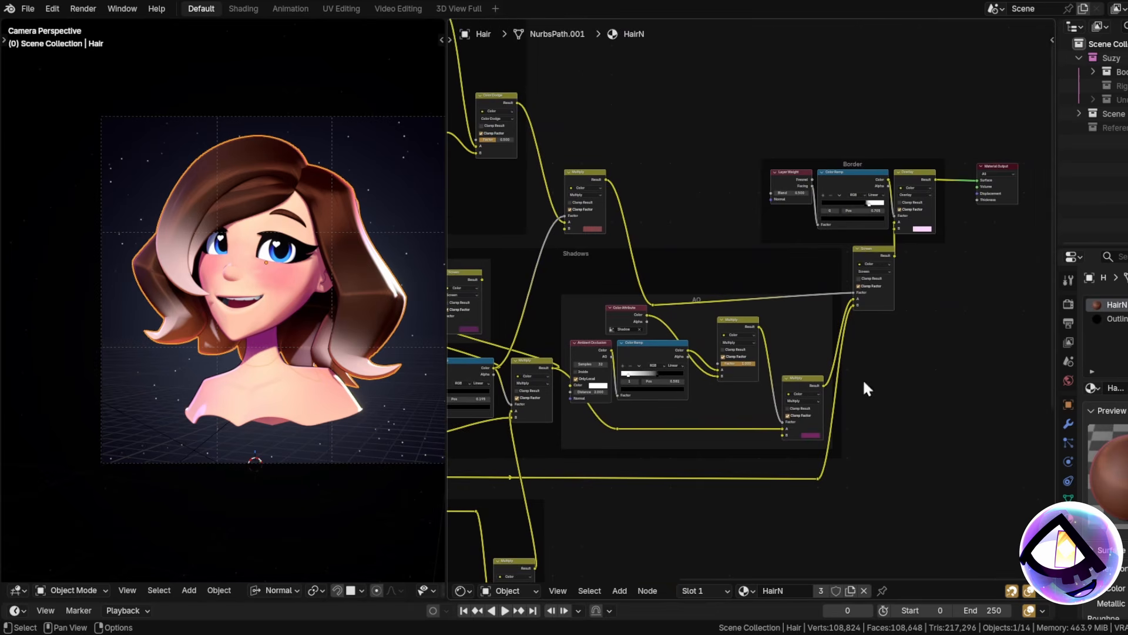
{"action": "middle_click_drag", "start_coordinate": [708, 361], "coordinate": [773, 336]}
{"action": "middle_click_drag", "start_coordinate": [926, 344], "coordinate": [771, 394]}
{"action": "middle_click_drag", "start_coordinate": [576, 327], "coordinate": [819, 292]}
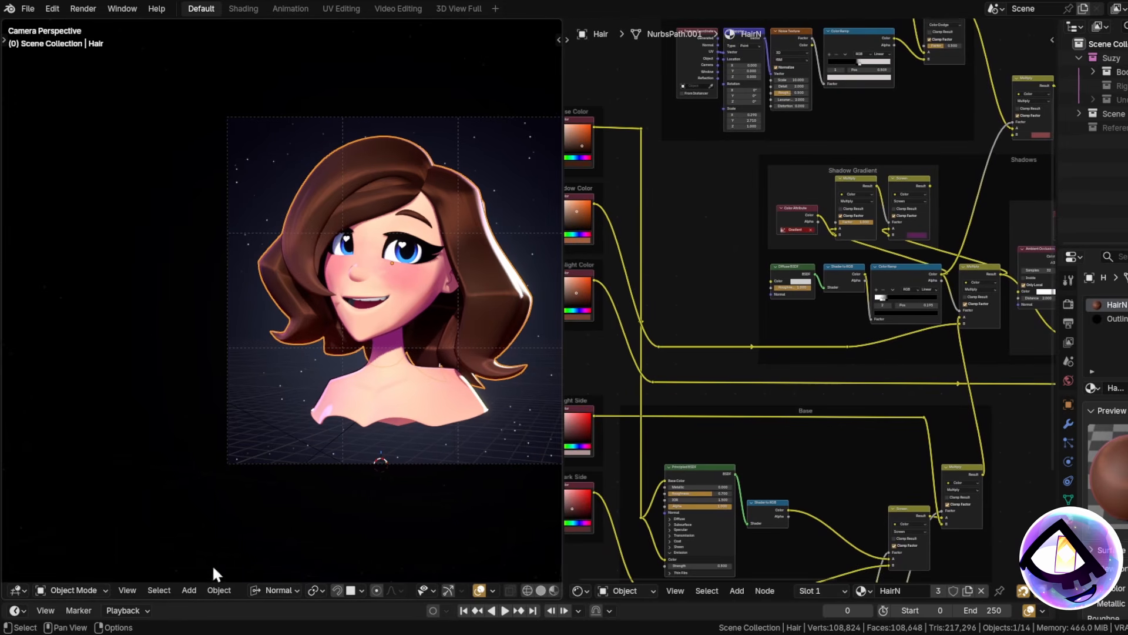
{"action": "left_click", "coordinate": [74, 590]}
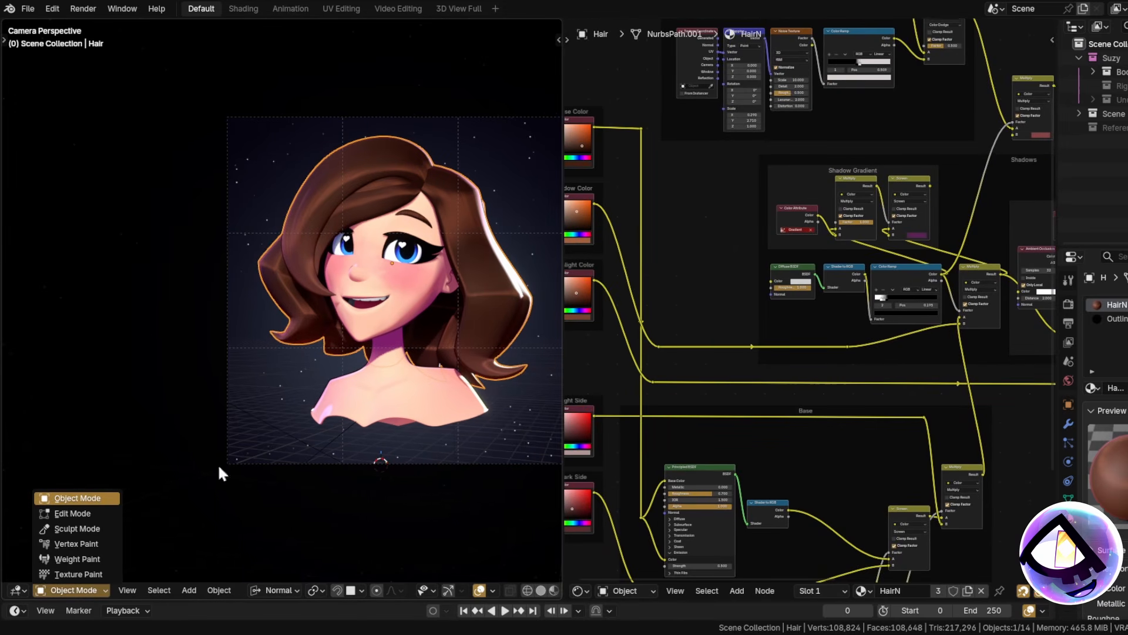
{"action": "scroll", "coordinate": [412, 321], "scroll_direction": "up", "scroll_amount": 2}
{"action": "middle_click_drag", "start_coordinate": [416, 318], "coordinate": [384, 325]}
{"action": "scroll", "coordinate": [307, 375], "scroll_direction": "up", "scroll_amount": 5}
{"action": "middle_click_drag", "start_coordinate": [292, 308], "coordinate": [215, 329], "text": "shift"}
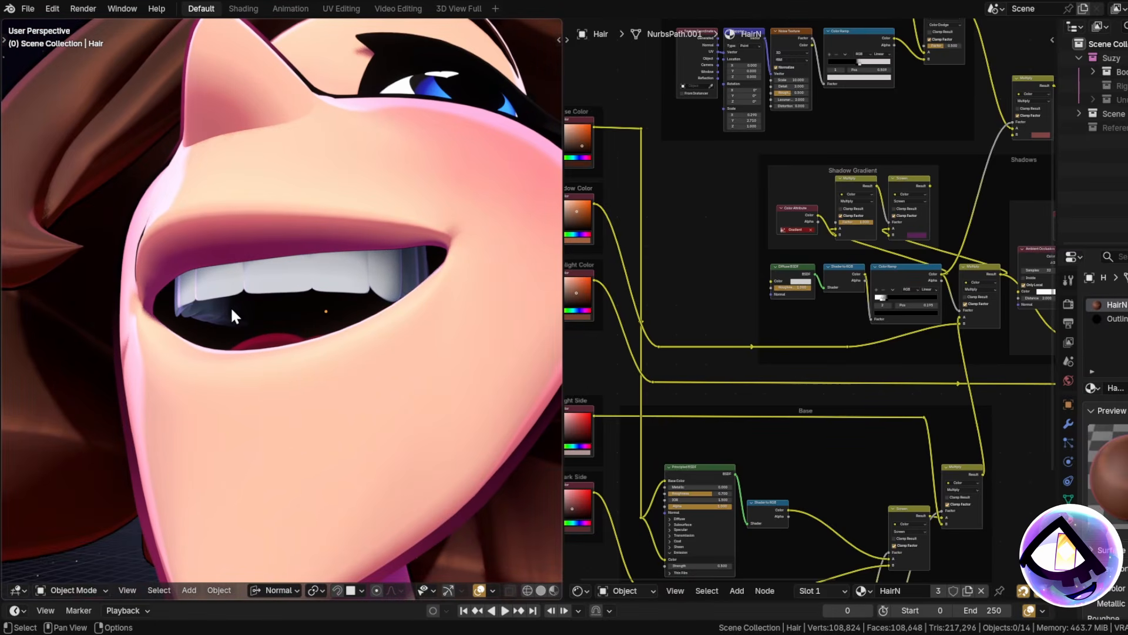
Select the teeth to display their TeethN shader.
{"action": "scroll", "coordinate": [284, 307], "scroll_direction": "down", "scroll_amount": 3}
{"action": "middle_click_drag", "start_coordinate": [288, 309], "coordinate": [322, 311]}
{"action": "left_click", "coordinate": [330, 305]}
Link the teeth's shadow Multiply result into the AO mix.
{"action": "middle_click_drag", "start_coordinate": [871, 380], "coordinate": [964, 369]}
{"action": "middle_click_drag", "start_coordinate": [821, 380], "coordinate": [854, 421]}
{"action": "scroll", "coordinate": [816, 385], "scroll_direction": "up", "scroll_amount": 3}
{"action": "middle_click_drag", "start_coordinate": [823, 369], "coordinate": [789, 350]}
{"action": "left_click_drag", "start_coordinate": [735, 286], "coordinate": [818, 363]}
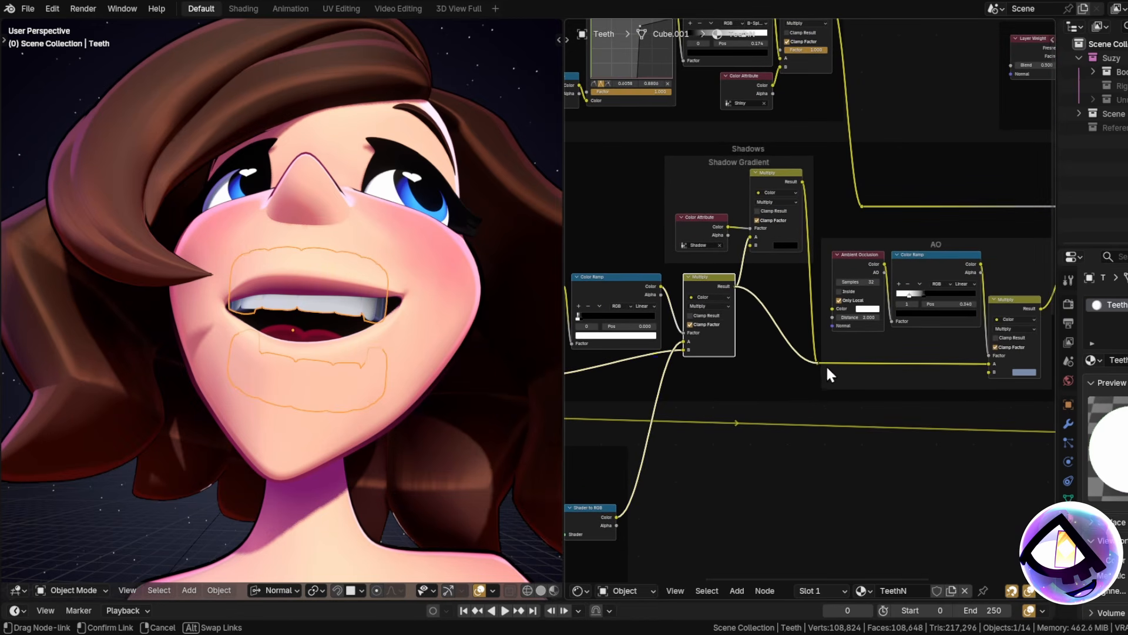
{"action": "scroll", "coordinate": [316, 348], "scroll_direction": "up", "scroll_amount": 5}
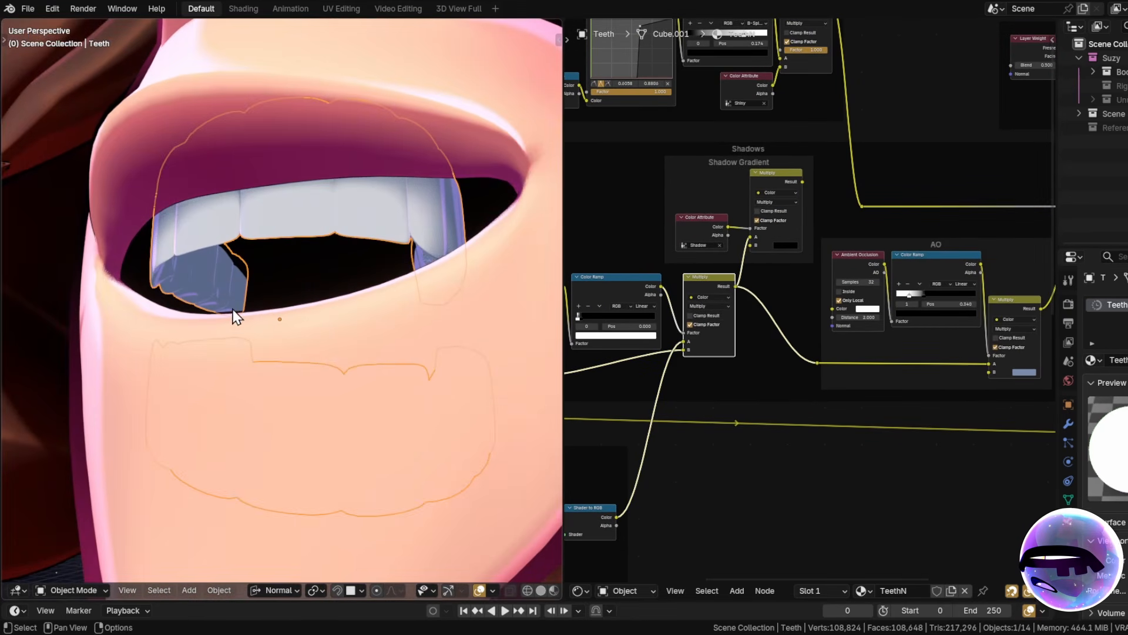
Orbit to see inside the mouth and begin switching the teeth to Vertex Paint.
{"action": "middle_click_drag", "start_coordinate": [257, 323], "coordinate": [222, 316]}
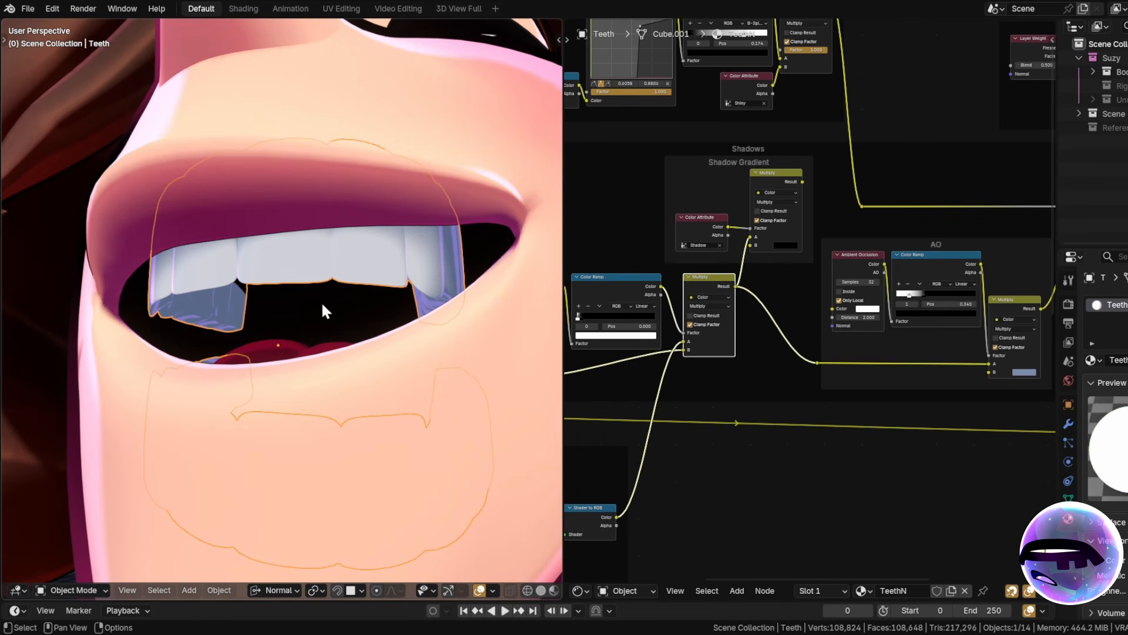
{"action": "scroll", "coordinate": [738, 178], "scroll_direction": "up", "scroll_amount": 3}
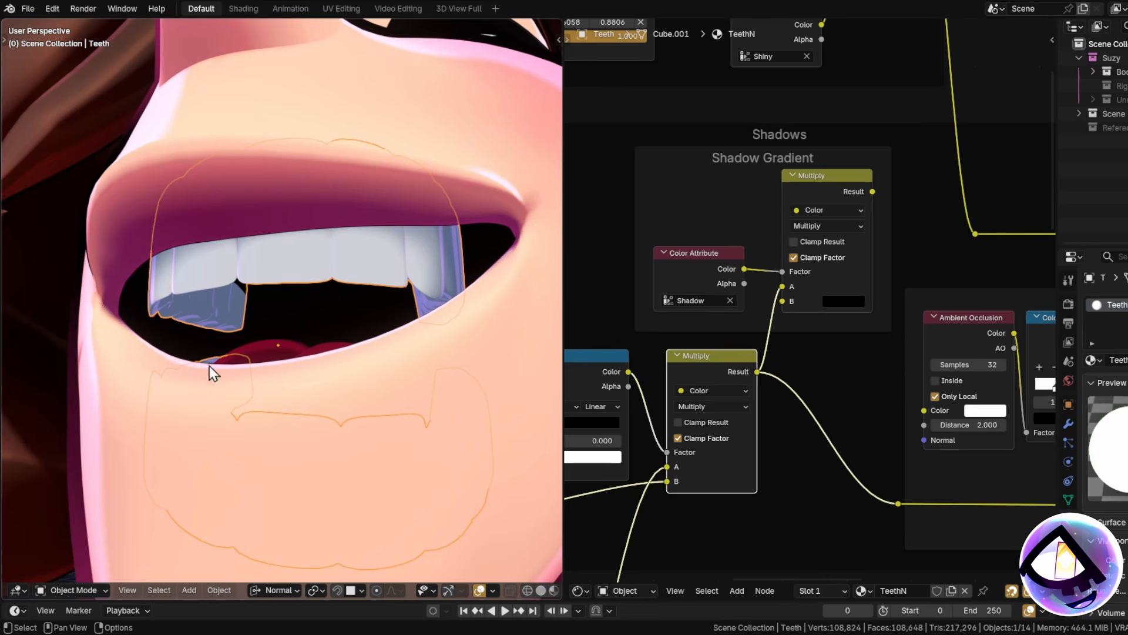
{"action": "left_click", "coordinate": [72, 590]}
Put the teeth in Vertex Paint mode with solid shading, viewing the mouth.
{"action": "left_click", "coordinate": [67, 550]}
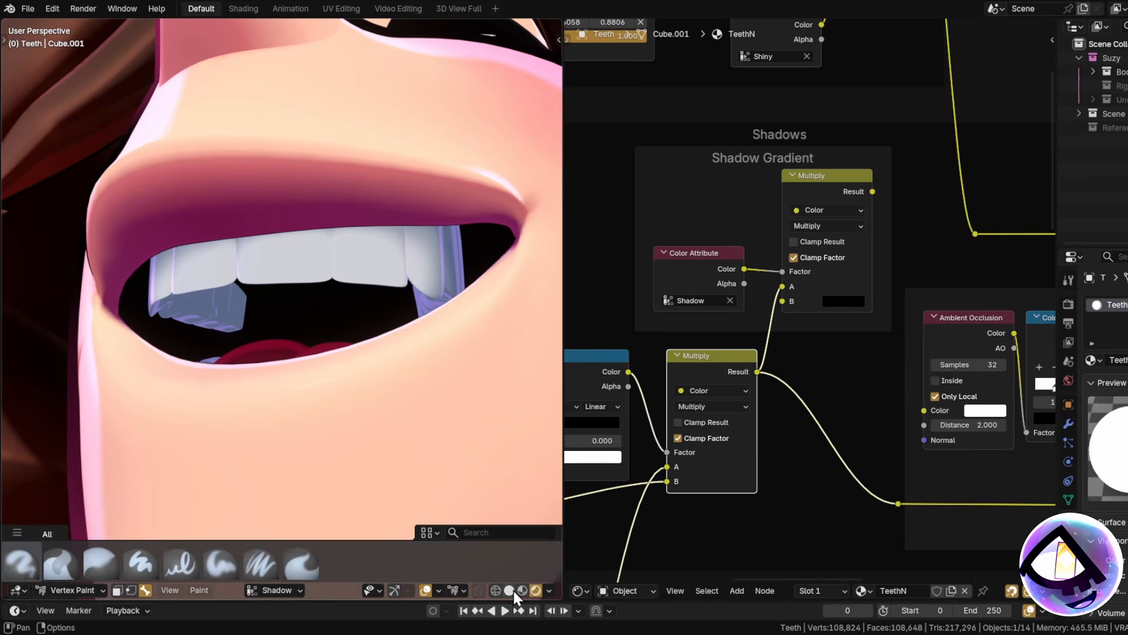
{"action": "left_click", "coordinate": [511, 591]}
{"action": "mouse_move", "coordinate": [237, 296]}
{"action": "middle_mouse_down"}
{"action": "mouse_move", "coordinate": [378, 322]}
{"action": "mouse_move", "coordinate": [264, 310]}
{"action": "mouse_move", "coordinate": [302, 347]}
{"action": "mouse_move", "coordinate": [378, 358]}
{"action": "mouse_move", "coordinate": [327, 293]}
{"action": "mouse_move", "coordinate": [344, 332]}
{"action": "mouse_move", "coordinate": [324, 334]}
{"action": "mouse_move", "coordinate": [365, 370]}
{"action": "mouse_move", "coordinate": [338, 368]}
{"action": "middle_mouse_up"}
{"action": "scroll", "coordinate": [264, 347], "scroll_direction": "down", "scroll_amount": 5}
{"action": "scroll", "coordinate": [302, 348], "scroll_direction": "up", "scroll_amount": 8}
{"action": "scroll", "coordinate": [365, 370], "scroll_direction": "down", "scroll_amount": 3}
{"action": "middle_click_drag", "start_coordinate": [338, 369], "coordinate": [339, 377]}
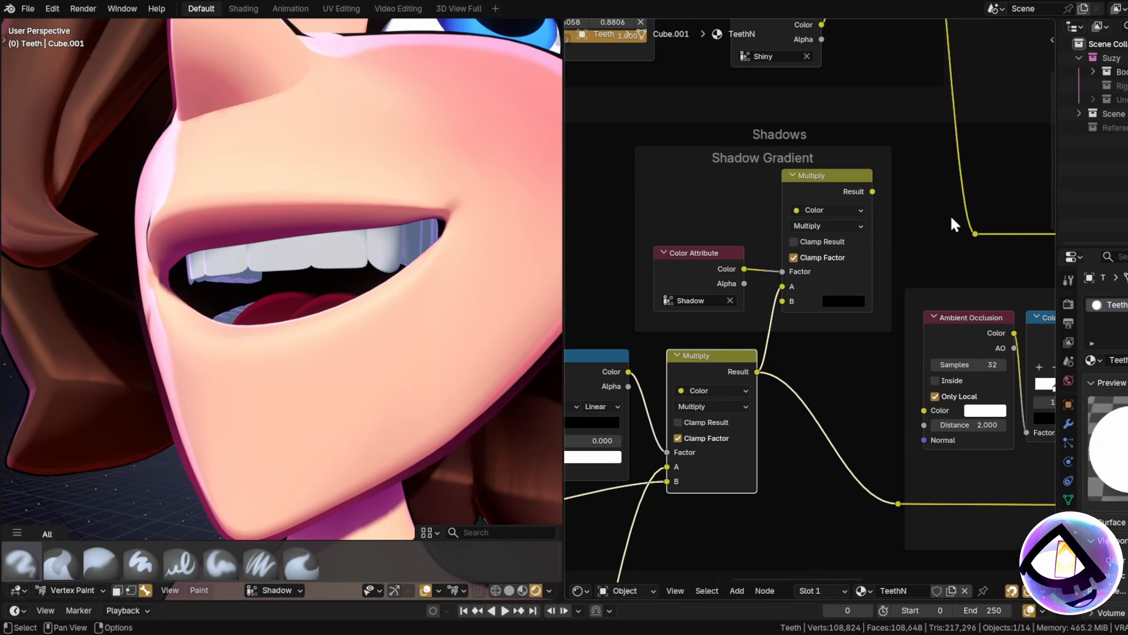
Connect the Shadow Gradient Multiply Result to the bottom reroute, replacing its old link.
{"action": "left_click_drag", "start_coordinate": [873, 191], "coordinate": [889, 509]}
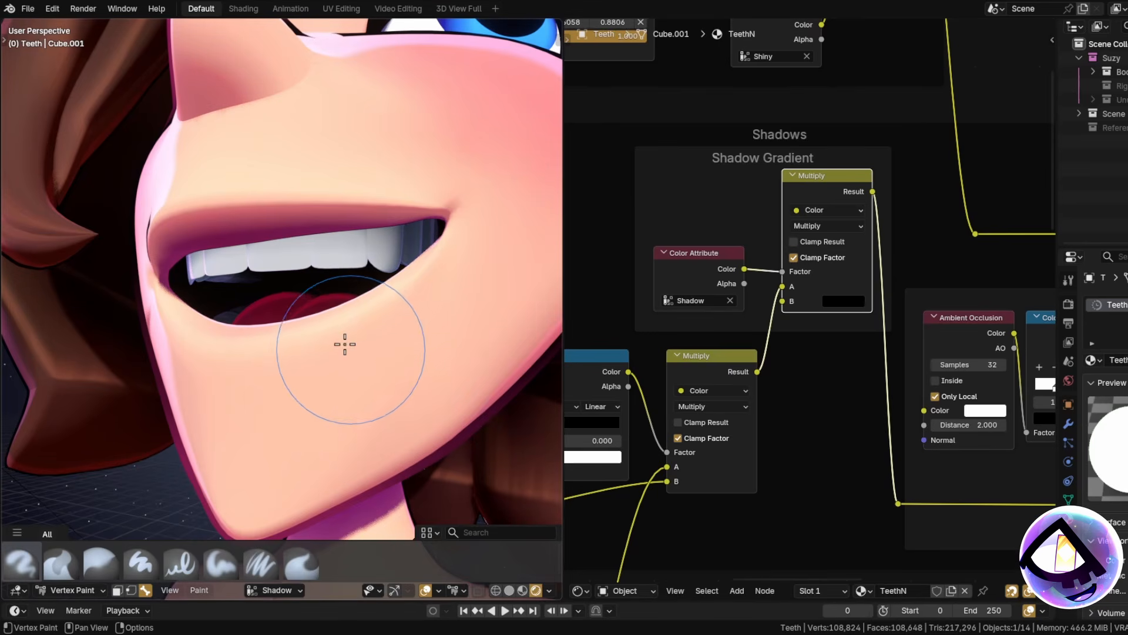
{"action": "mouse_move", "coordinate": [343, 343]}
{"action": "middle_mouse_down"}
{"action": "mouse_move", "coordinate": [390, 333]}
{"action": "mouse_move", "coordinate": [368, 330]}
{"action": "mouse_move", "coordinate": [382, 344]}
{"action": "middle_mouse_up"}
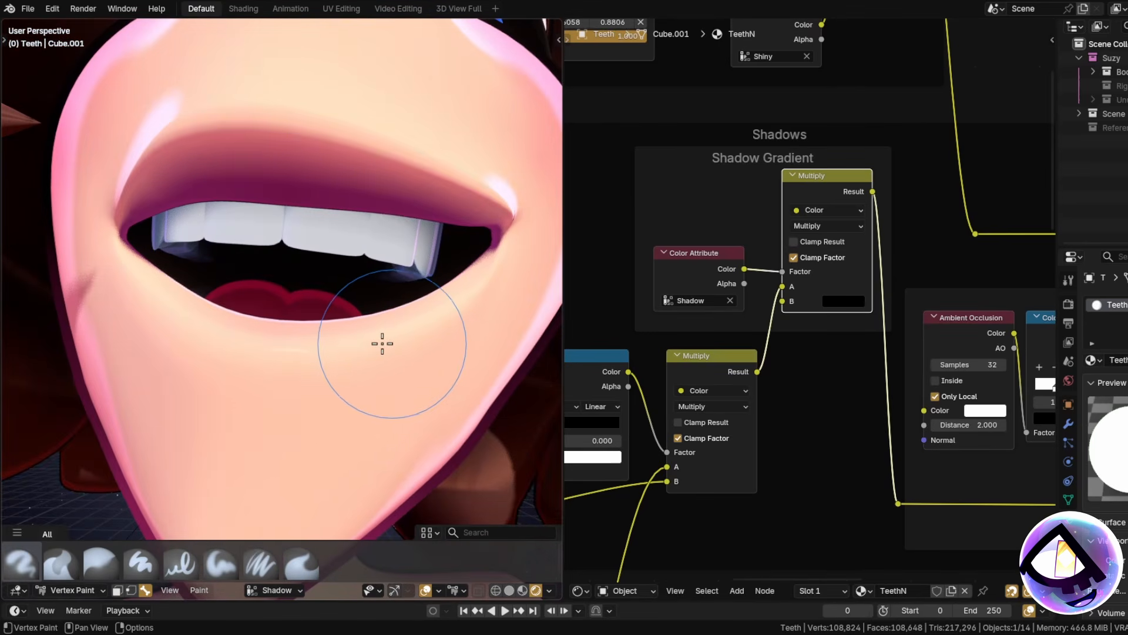
{"action": "scroll", "coordinate": [403, 348], "scroll_direction": "down", "scroll_amount": 2}
{"action": "scroll", "coordinate": [386, 309], "scroll_direction": "up", "scroll_amount": 1}
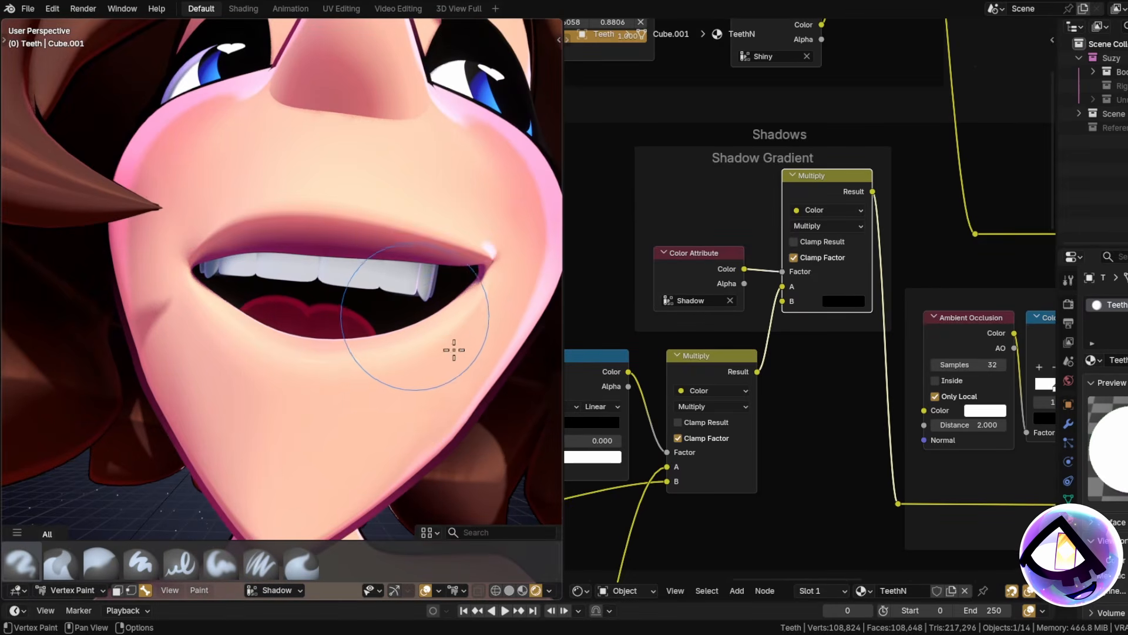
{"action": "middle_click_drag", "start_coordinate": [461, 331], "coordinate": [442, 320]}
{"action": "scroll", "coordinate": [778, 336], "scroll_direction": "down", "scroll_amount": 7}
{"action": "middle_click_drag", "start_coordinate": [822, 310], "coordinate": [1025, 272]}
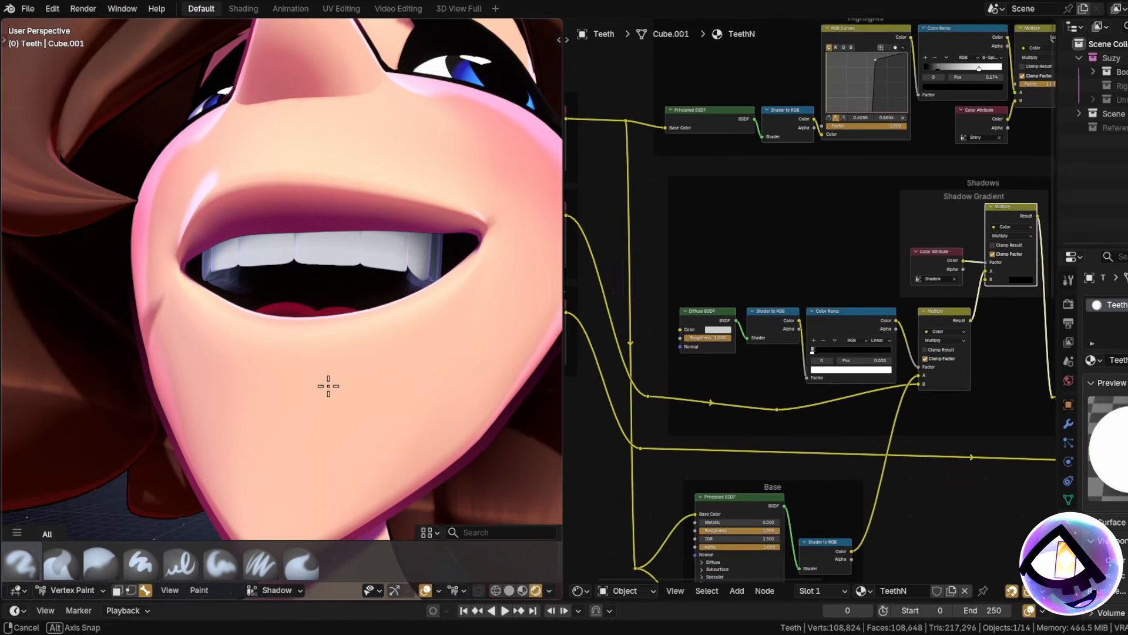
{"action": "scroll", "coordinate": [328, 386], "scroll_direction": "up", "scroll_amount": 5}
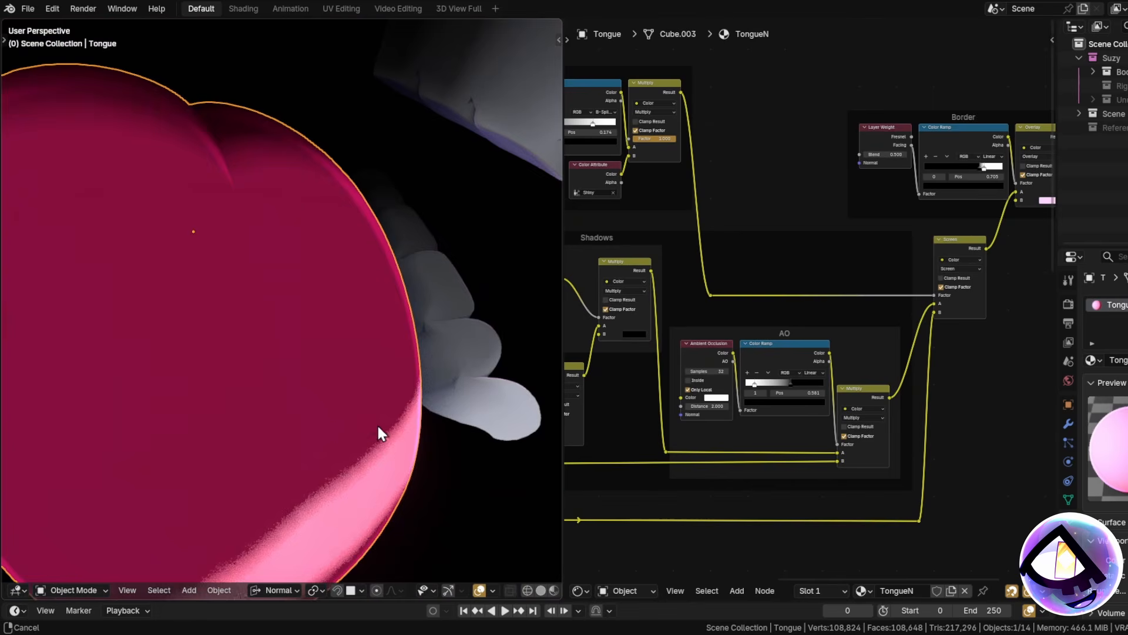
Wire the tongue's Shadows Multiply Result into the AO Multiply's A input, then select the left eye.
{"action": "middle_click_drag", "start_coordinate": [378, 433], "coordinate": [329, 348]}
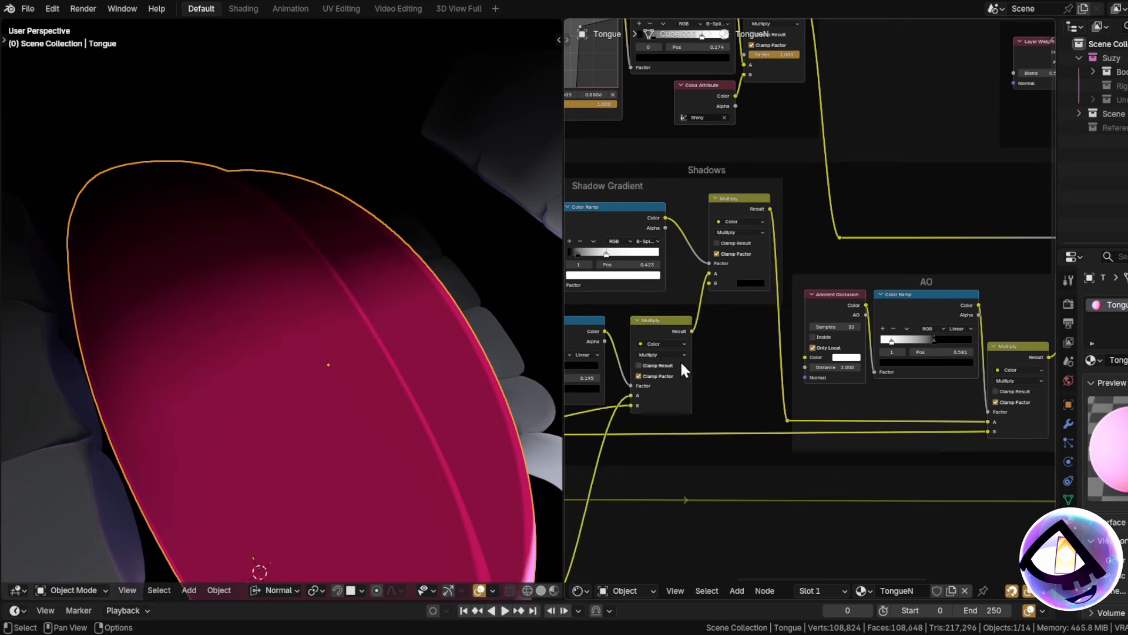
{"action": "mouse_move", "coordinate": [770, 209]}
{"action": "left_mouse_down"}
{"action": "mouse_move", "coordinate": [782, 435]}
{"action": "mouse_move", "coordinate": [789, 419]}
{"action": "left_mouse_up"}
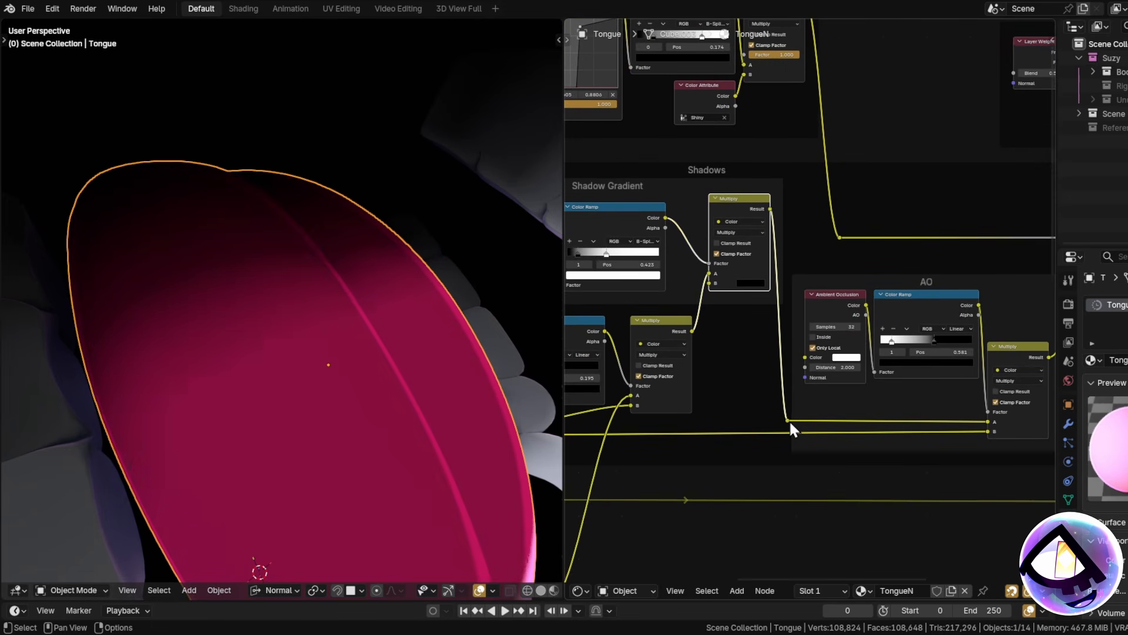
{"action": "scroll", "coordinate": [337, 252], "scroll_direction": "down", "scroll_amount": 8}
{"action": "middle_click_drag", "start_coordinate": [369, 291], "coordinate": [282, 323], "text": "shift"}
{"action": "left_click", "coordinate": [158, 455]}
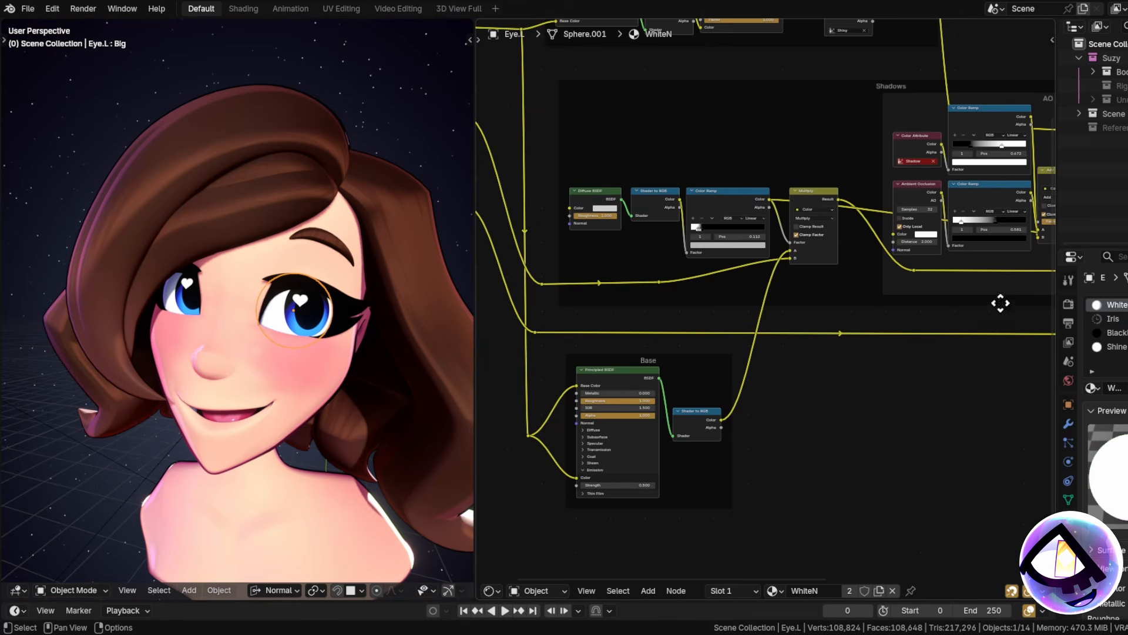
Switch to the left eye's Iris material and frame its Color Ramp node.
{"action": "left_click", "coordinate": [1113, 318]}
{"action": "scroll", "coordinate": [664, 293], "scroll_direction": "up", "scroll_amount": 4}
{"action": "middle_click_drag", "start_coordinate": [666, 320], "coordinate": [764, 358]}
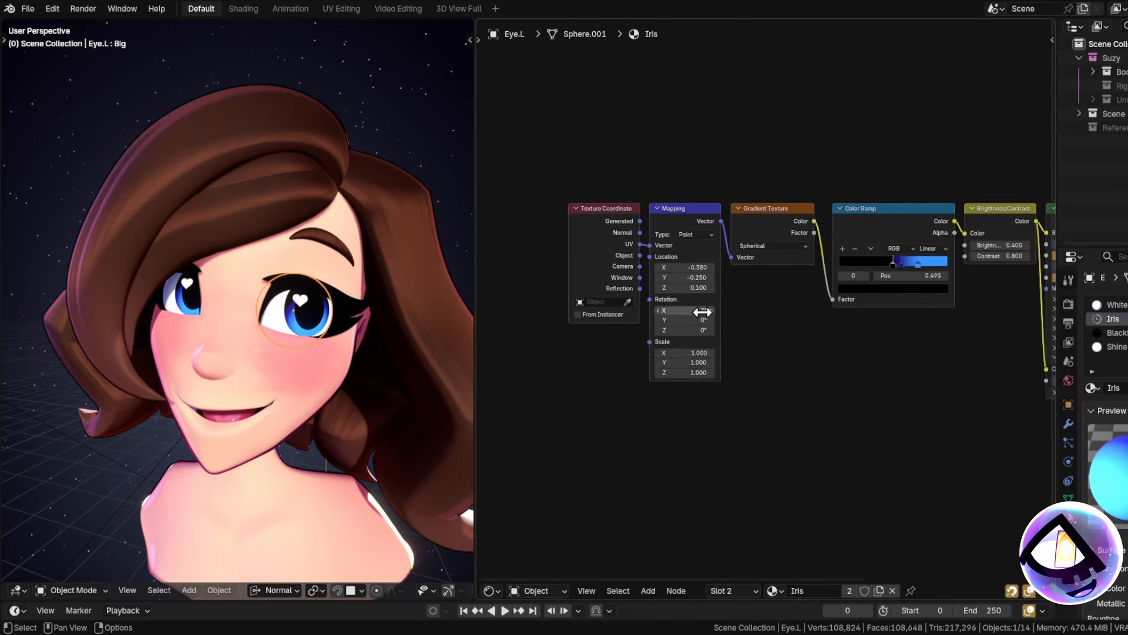
{"action": "scroll", "coordinate": [770, 356], "scroll_direction": "up", "scroll_amount": 2}
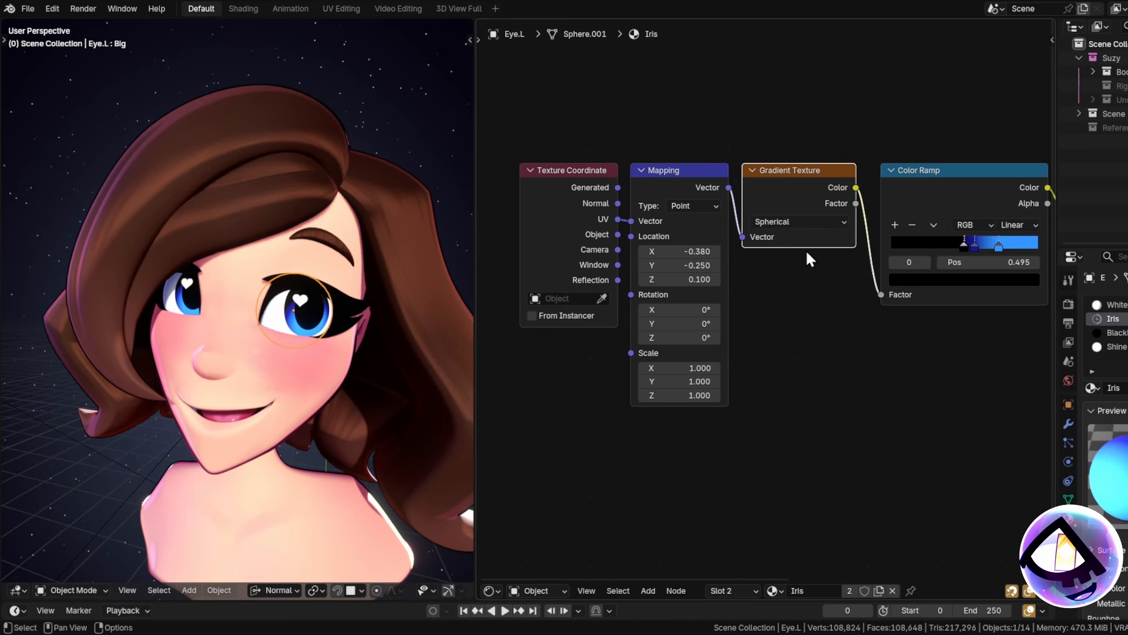
{"action": "scroll", "coordinate": [317, 309], "scroll_direction": "up", "scroll_amount": 3}
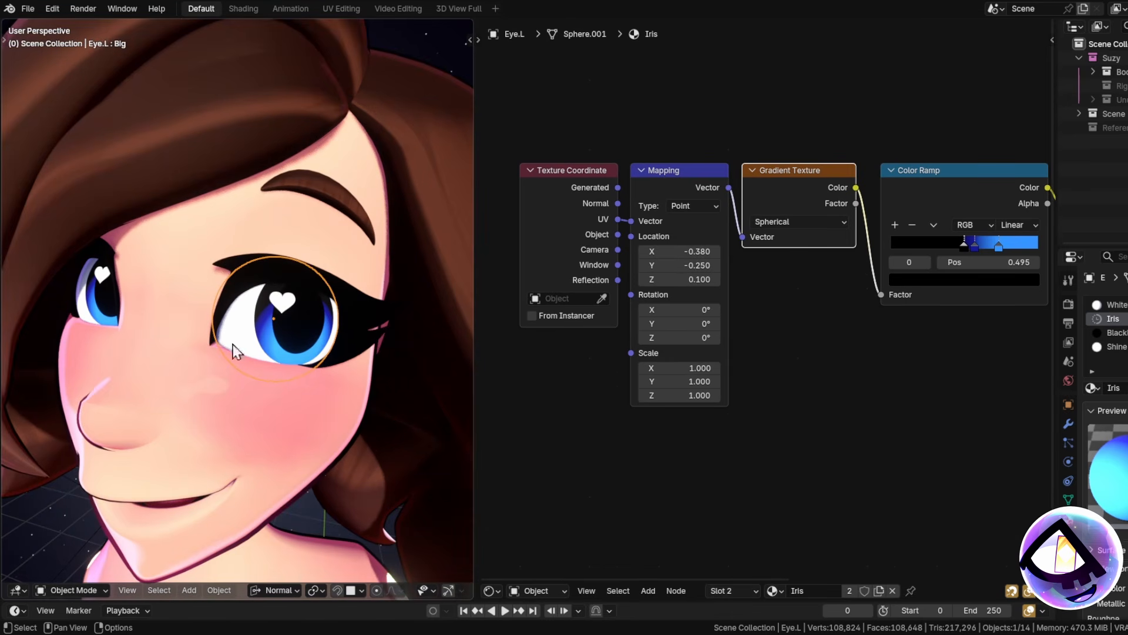
{"action": "scroll", "coordinate": [986, 331], "scroll_direction": "down", "scroll_amount": 1}
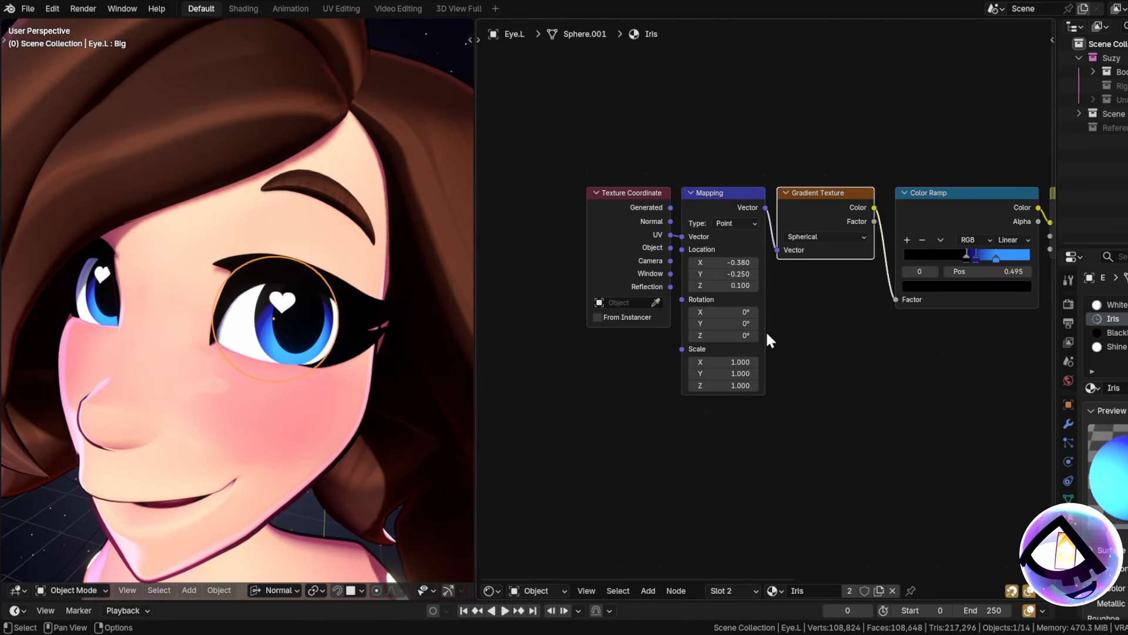
{"action": "middle_click_drag", "start_coordinate": [905, 411], "coordinate": [727, 418]}
{"action": "scroll", "coordinate": [787, 267], "scroll_direction": "up", "scroll_amount": 4}
Make Color Ramp stop 2 a more saturated blue.
{"action": "left_click", "coordinate": [789, 268]}
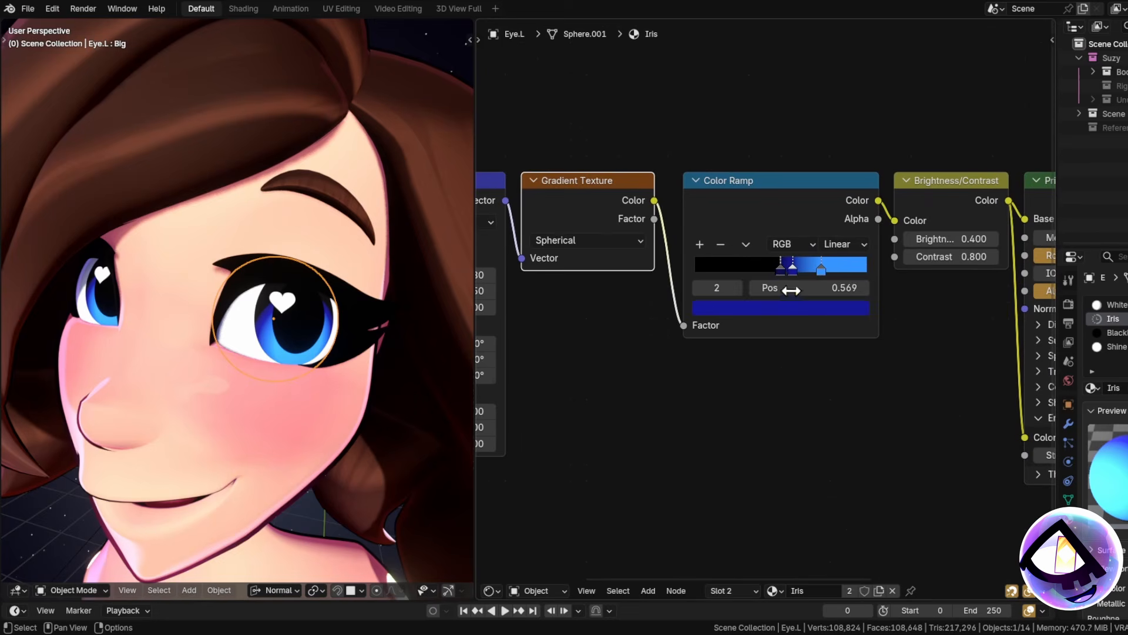
{"action": "left_click", "coordinate": [791, 306]}
{"action": "left_click_drag", "start_coordinate": [780, 388], "coordinate": [842, 361]}
{"action": "scroll", "coordinate": [294, 331], "scroll_direction": "up", "scroll_amount": 3}
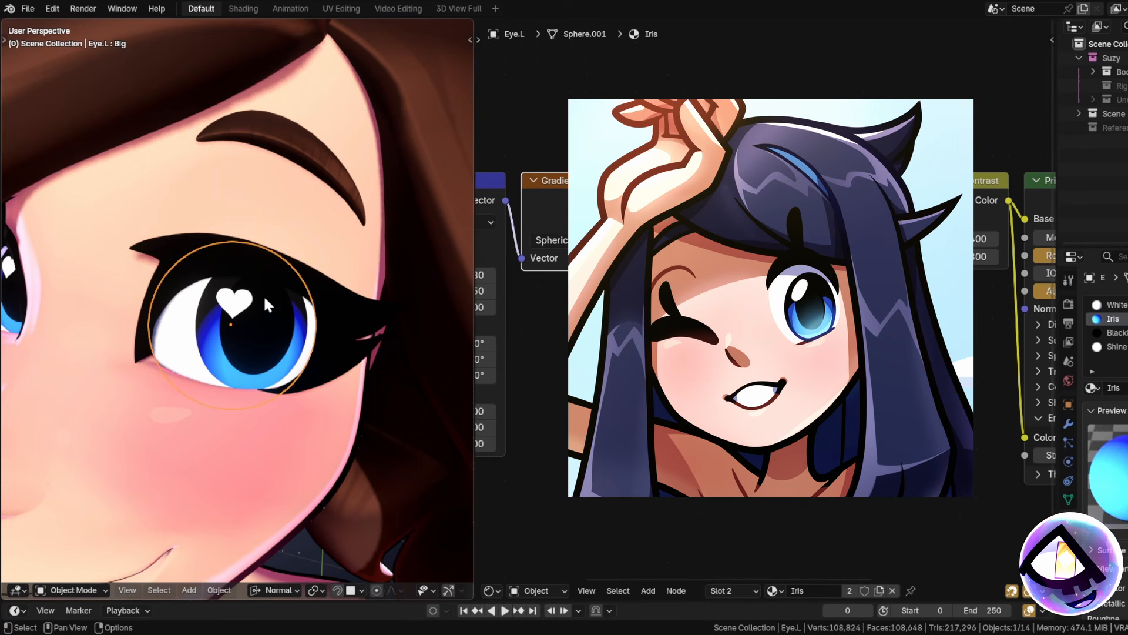
{"action": "scroll", "coordinate": [859, 395], "scroll_direction": "down", "scroll_amount": 3}
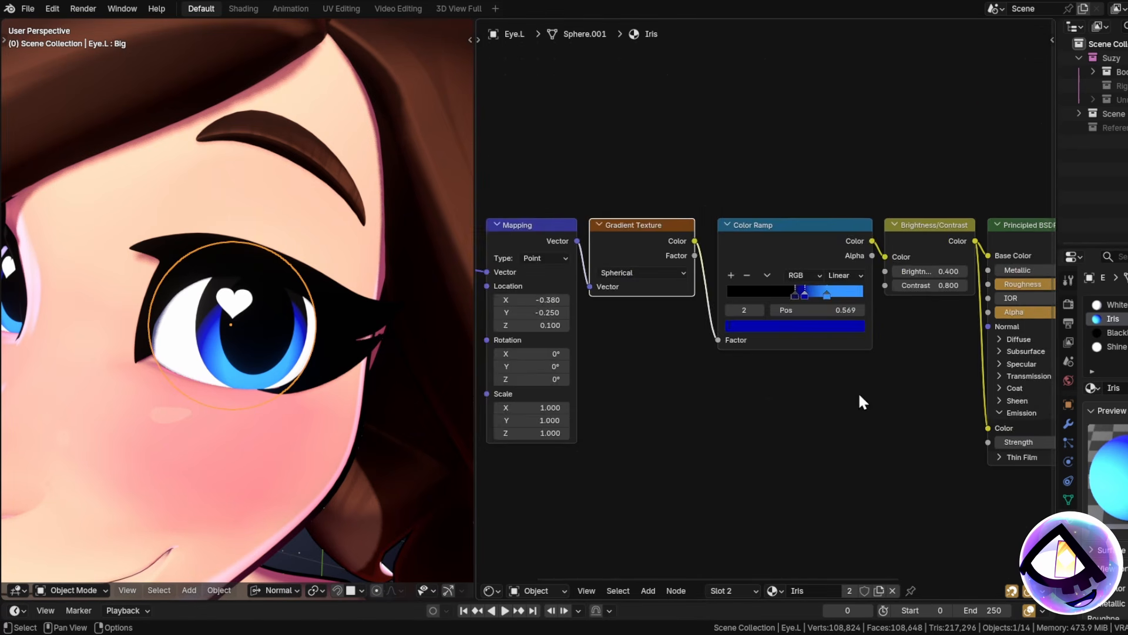
Review the iris Principled BSDF and Material Output, then select the body.
{"action": "middle_click_drag", "start_coordinate": [859, 395], "coordinate": [564, 390]}
{"action": "scroll", "coordinate": [628, 277], "scroll_direction": "up", "scroll_amount": 1}
{"action": "middle_click_drag", "start_coordinate": [961, 369], "coordinate": [899, 358]}
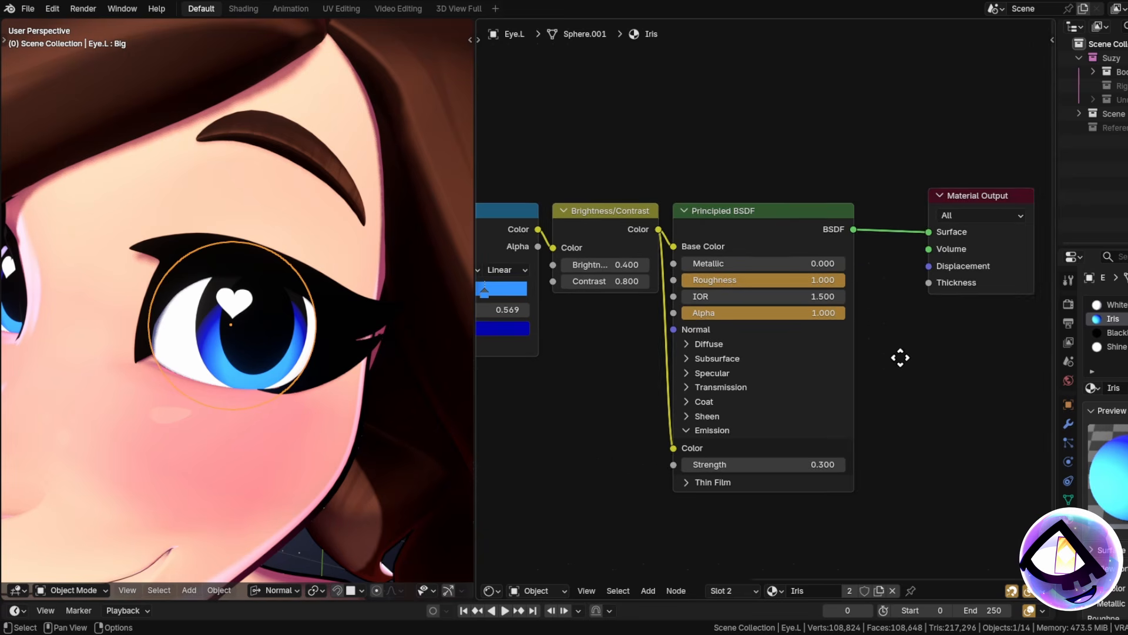
{"action": "scroll", "coordinate": [900, 358], "scroll_direction": "down", "scroll_amount": 2}
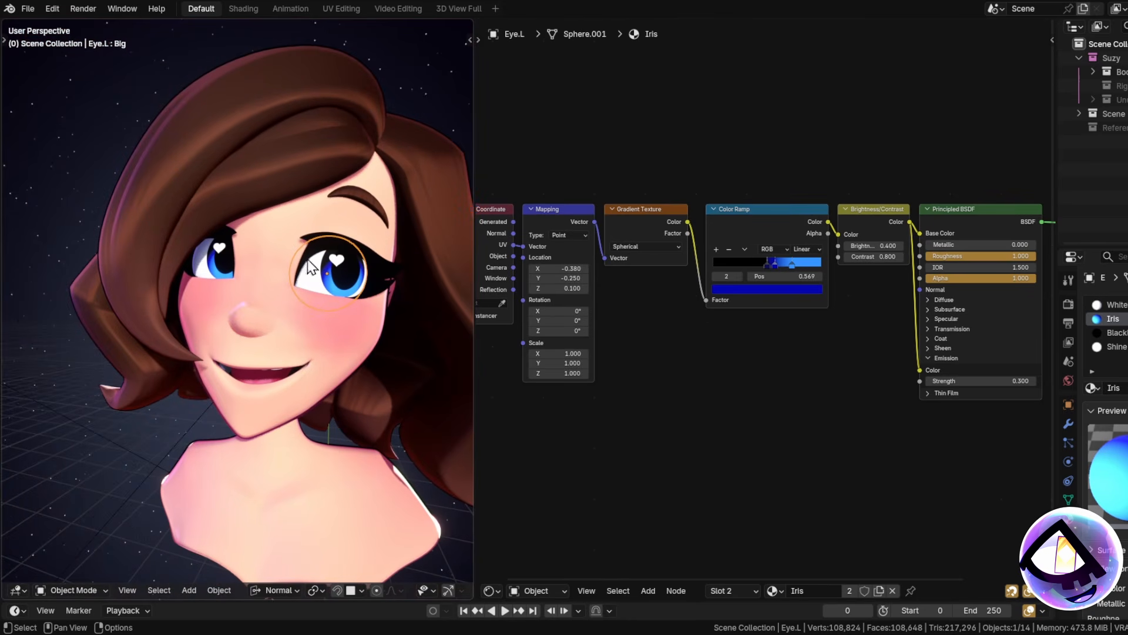
{"action": "middle_click_drag", "start_coordinate": [308, 260], "coordinate": [330, 307]}
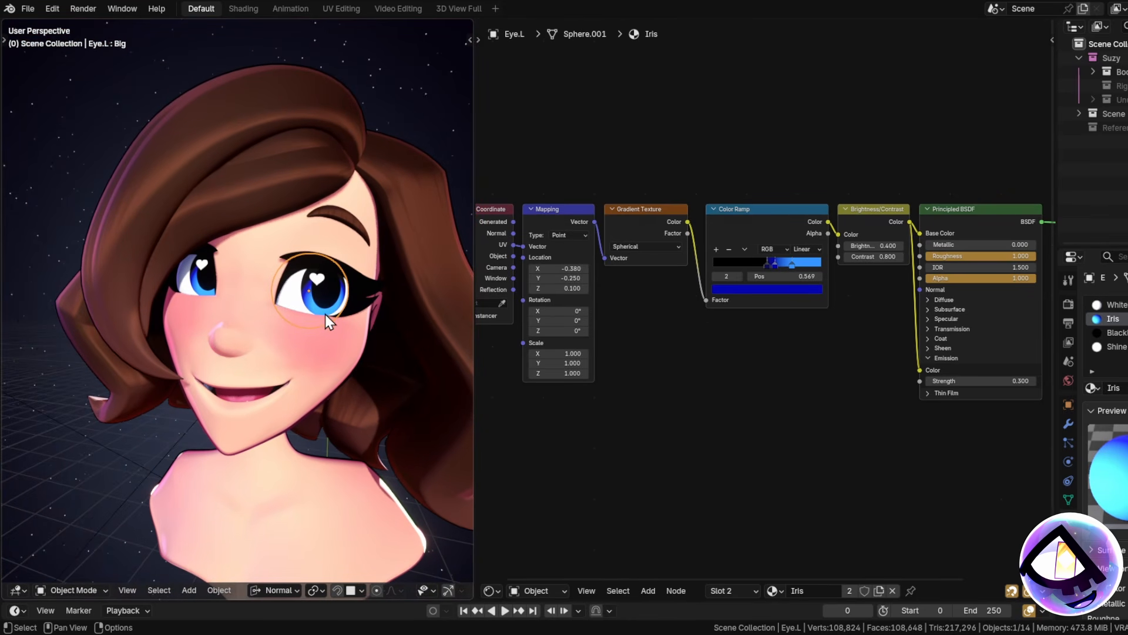
{"action": "left_click", "coordinate": [326, 314]}
Widen the node editor and zoom in on the skin colour inputs.
{"action": "scroll", "coordinate": [520, 409], "scroll_direction": "down", "scroll_amount": 1}
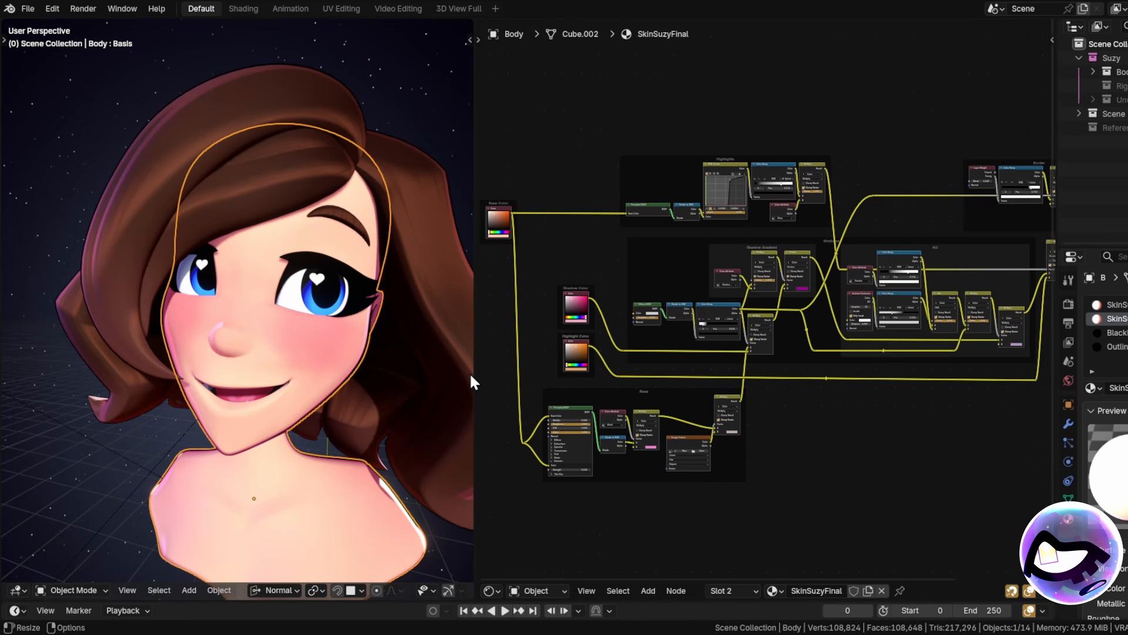
{"action": "left_click_drag", "start_coordinate": [473, 373], "coordinate": [272, 374]}
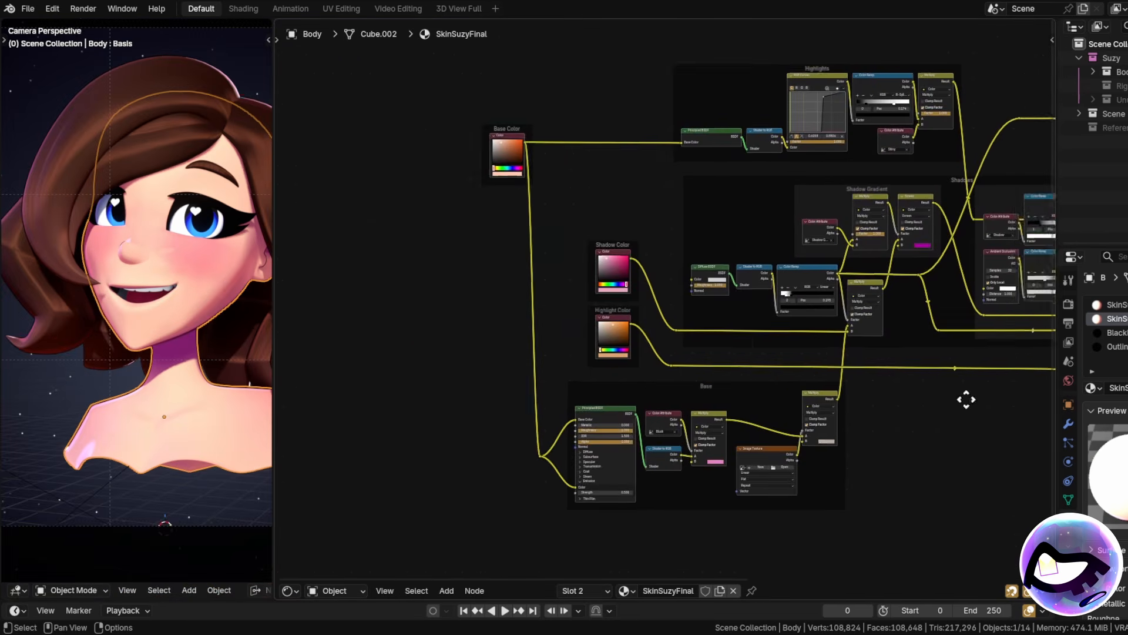
{"action": "middle_click_drag", "start_coordinate": [966, 398], "coordinate": [1007, 398]}
{"action": "scroll", "coordinate": [763, 299], "scroll_direction": "up", "scroll_amount": 1}
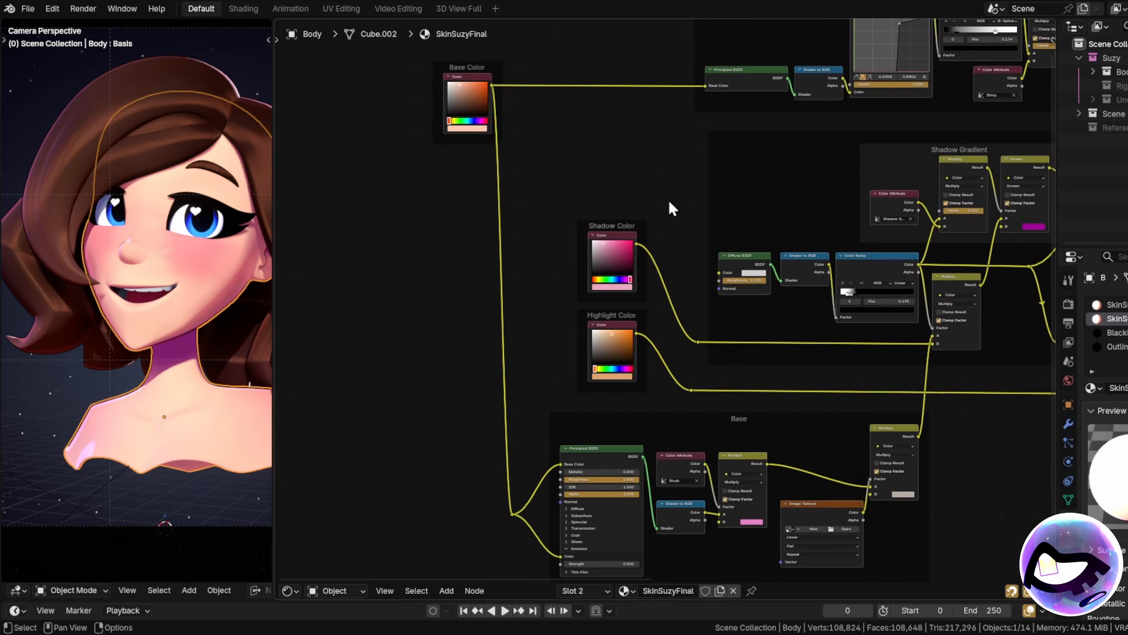
Pan through the Highlights, Shadows, AO and Border groups to the Material Output.
{"action": "middle_click_drag", "start_coordinate": [814, 170], "coordinate": [626, 204]}
{"action": "middle_click_drag", "start_coordinate": [911, 204], "coordinate": [686, 240]}
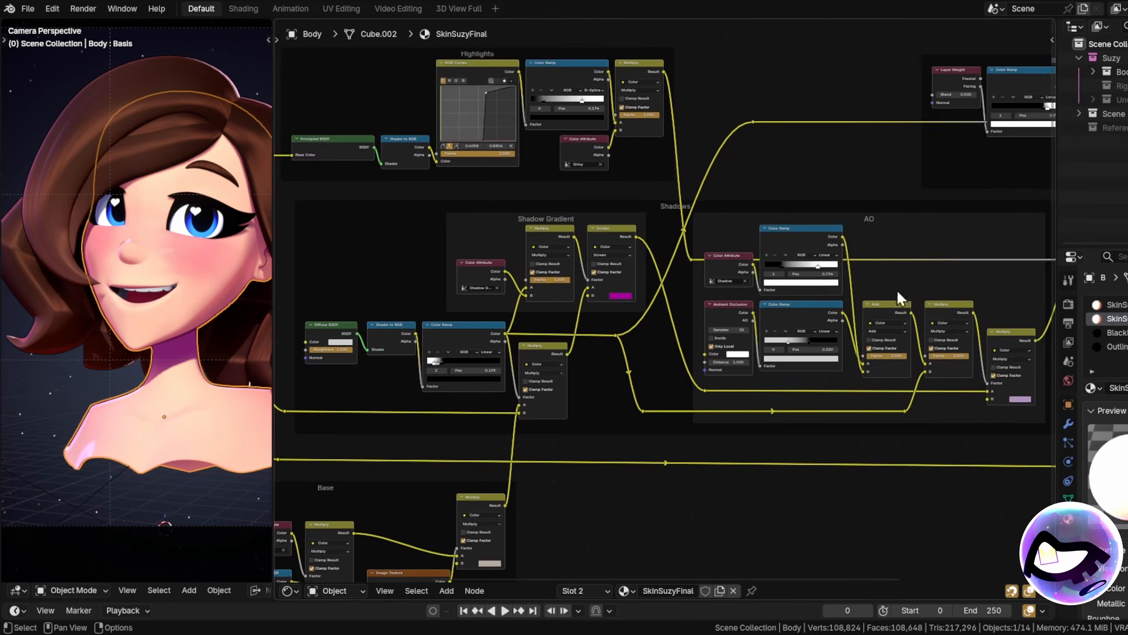
{"action": "middle_click_drag", "start_coordinate": [897, 298], "coordinate": [689, 330]}
{"action": "middle_click_drag", "start_coordinate": [645, 282], "coordinate": [873, 310]}
{"action": "middle_click_drag", "start_coordinate": [781, 509], "coordinate": [858, 450]}
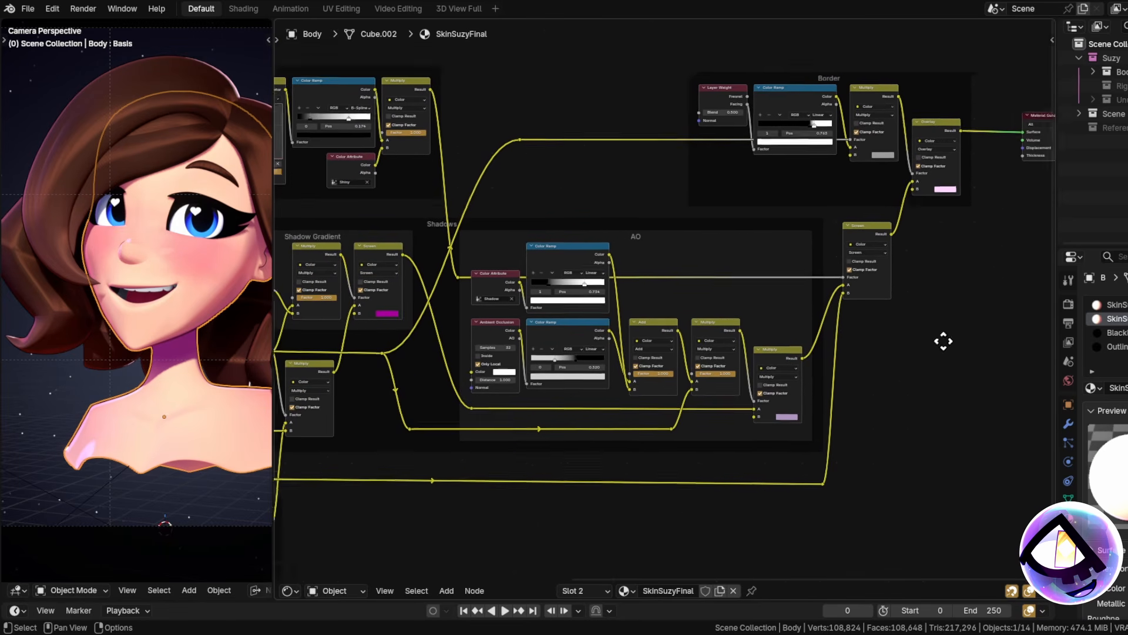
{"action": "middle_click_drag", "start_coordinate": [942, 340], "coordinate": [854, 399]}
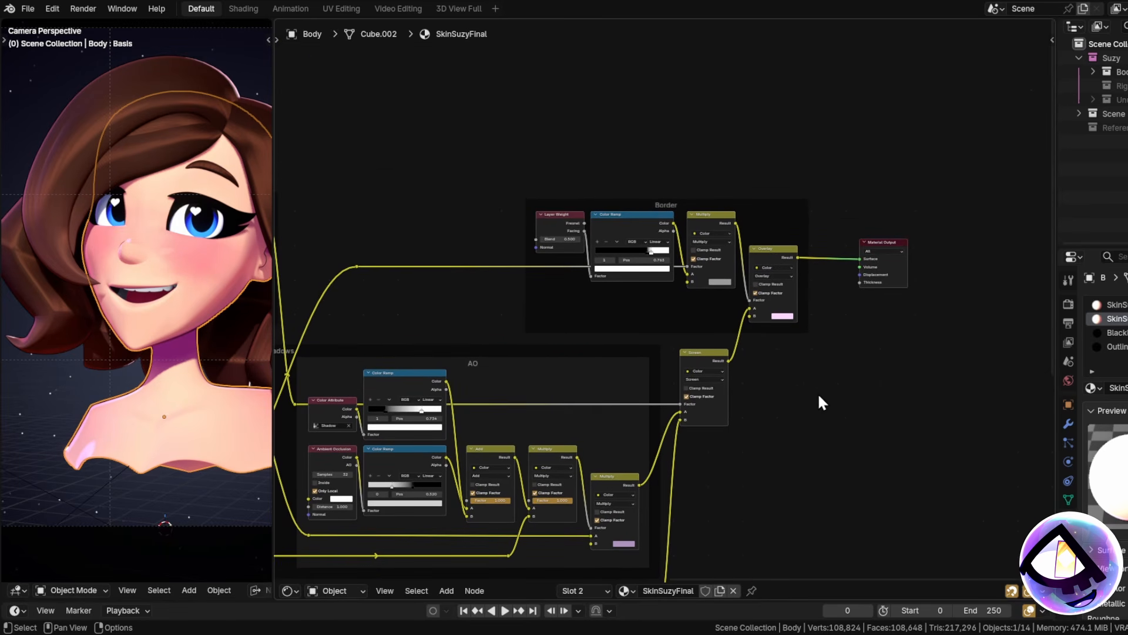